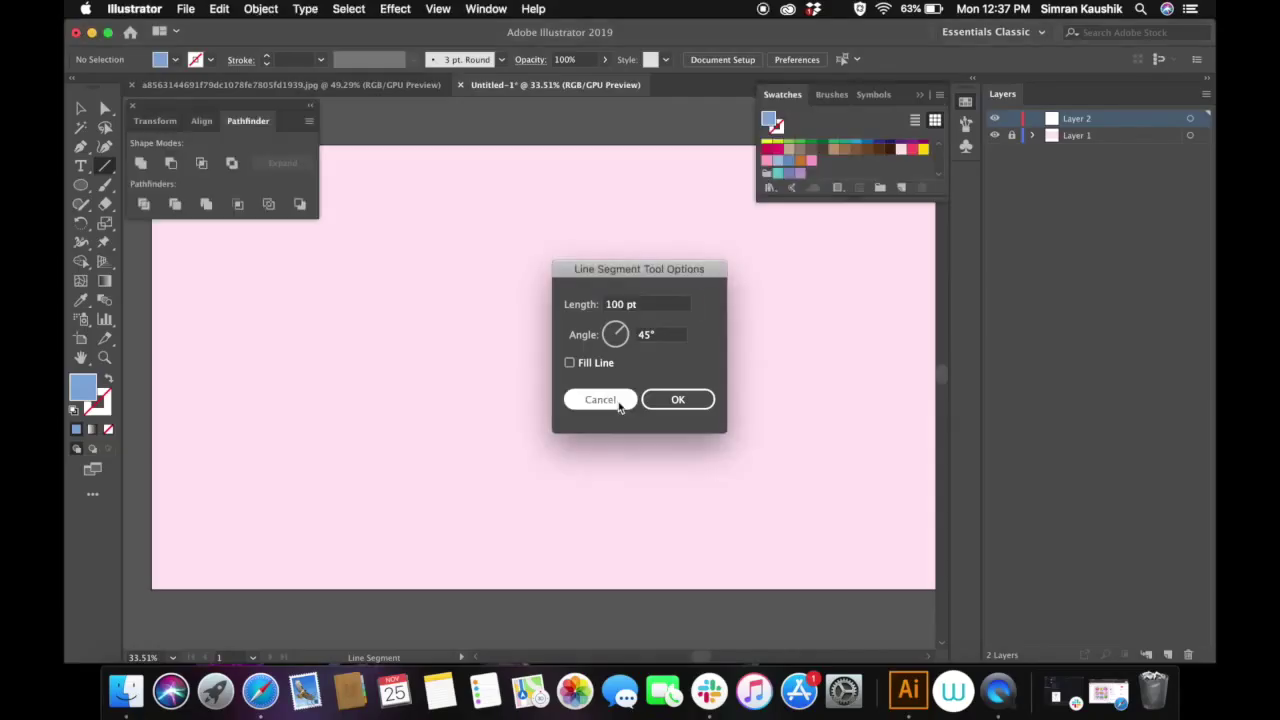
# - Draw three overlapping light-blue ellipses as the top and right-hand lobes of a cloud on the pink background
pyautogui.click(600, 400)
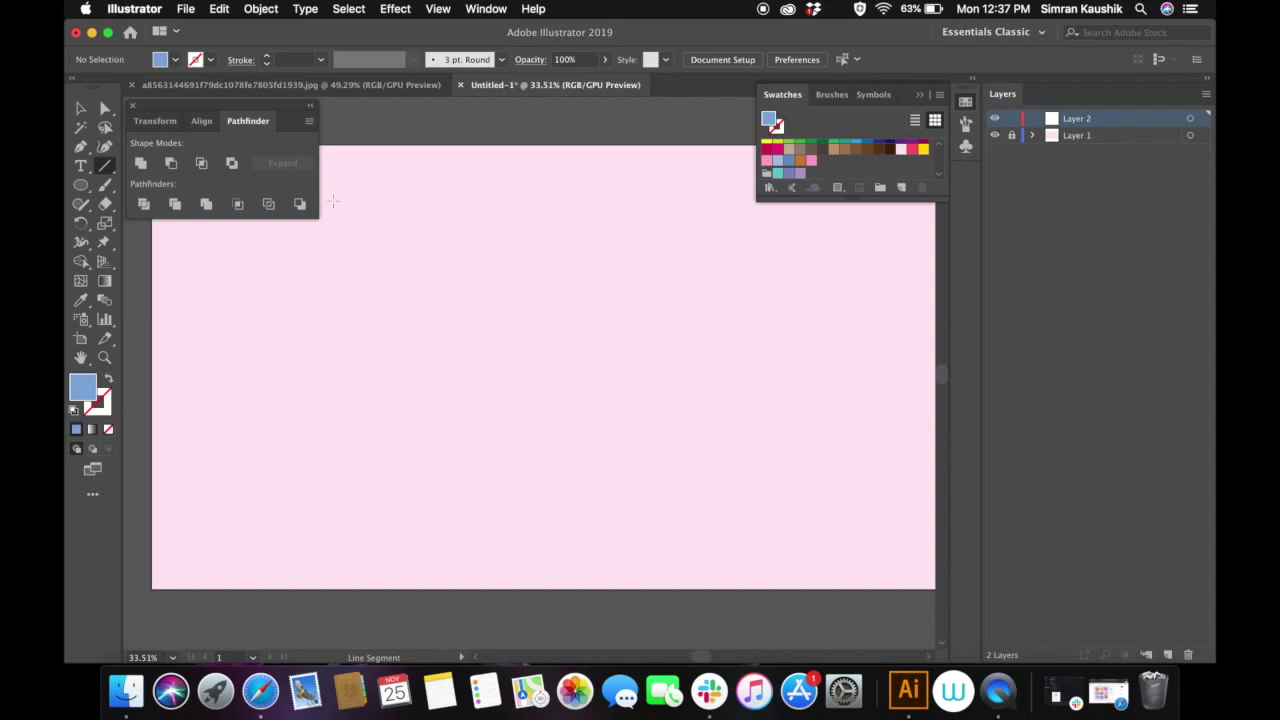
pyautogui.click(81, 185)
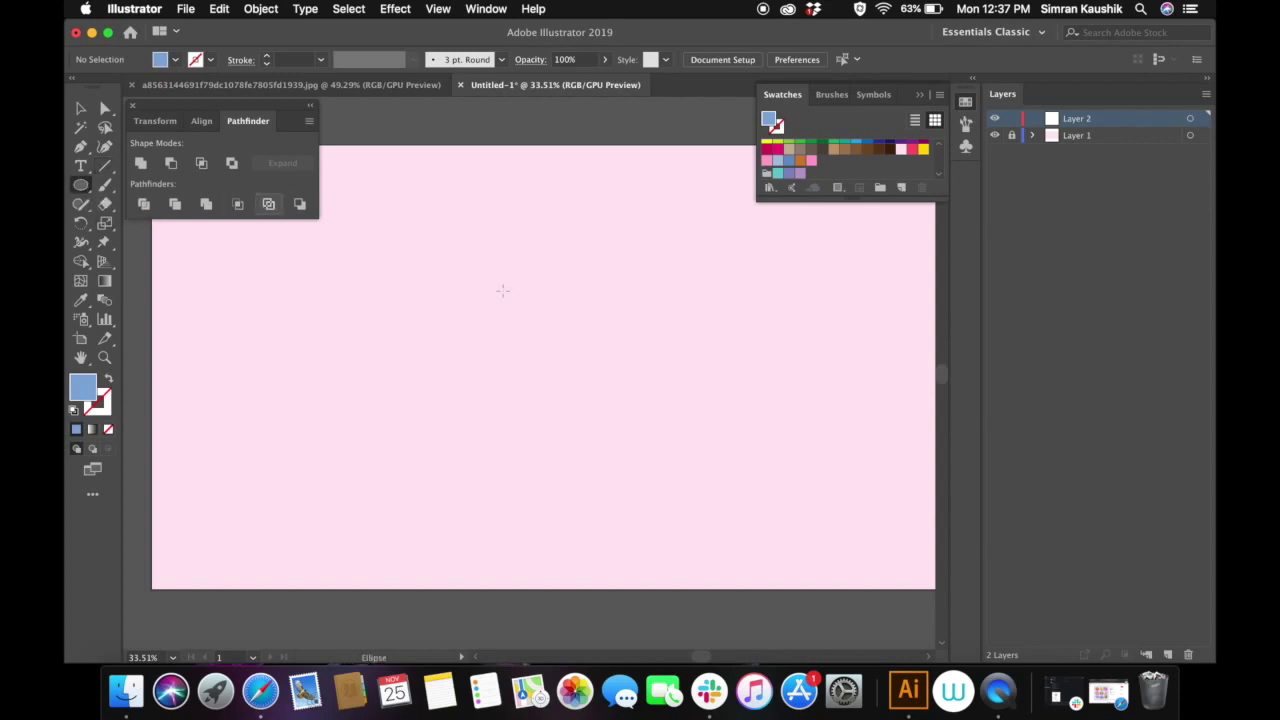
pyautogui.click(778, 162)
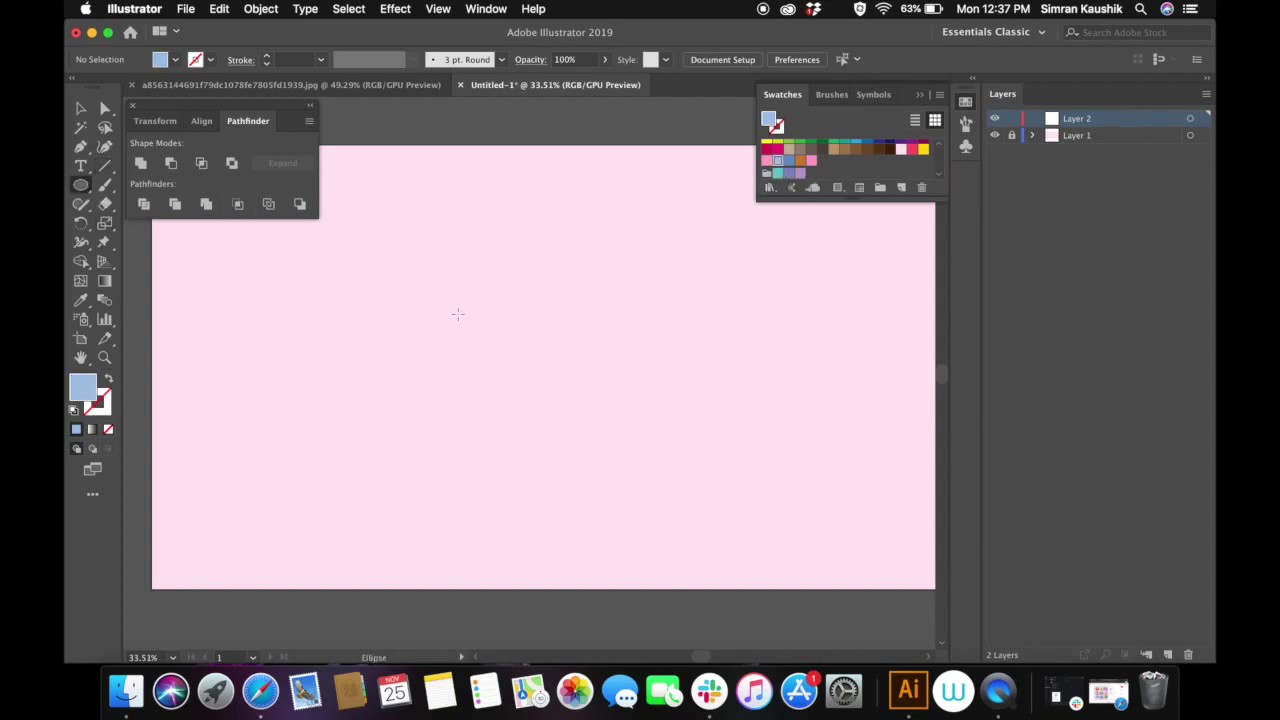
pyautogui.moveTo(474, 253); pyautogui.dragTo(586, 352)
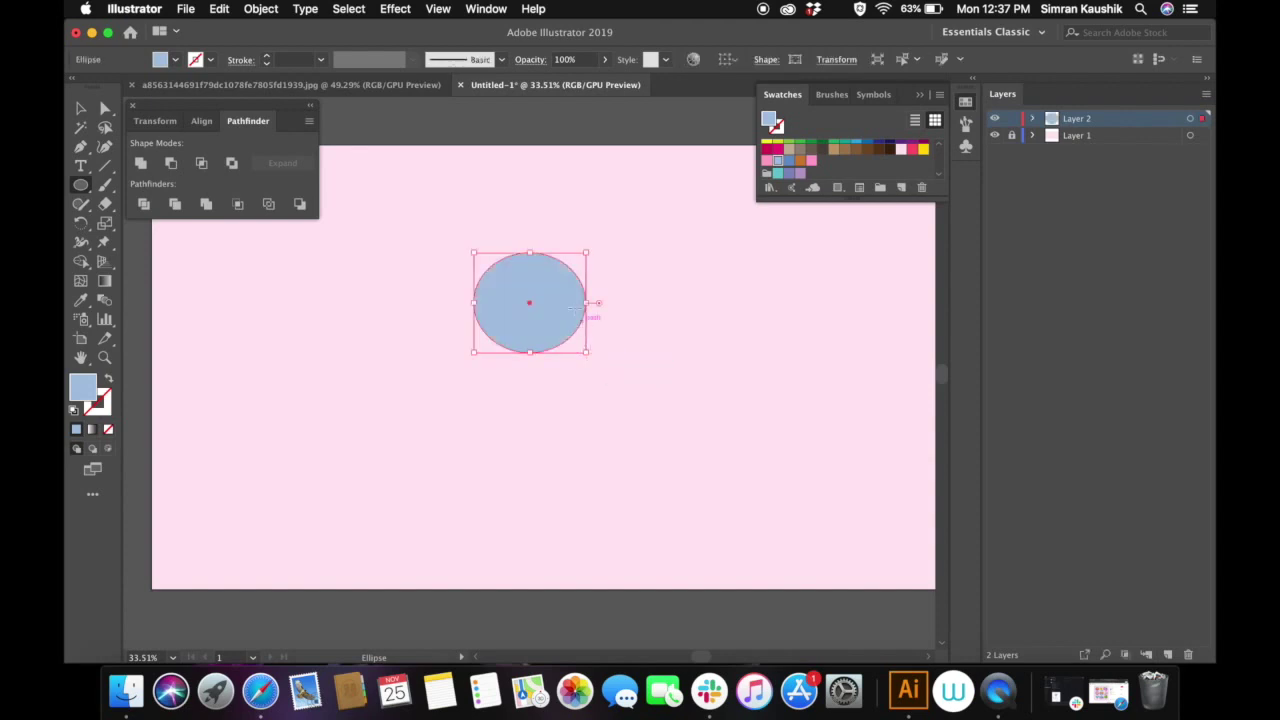
pyautogui.moveTo(554, 294); pyautogui.dragTo(632, 357)
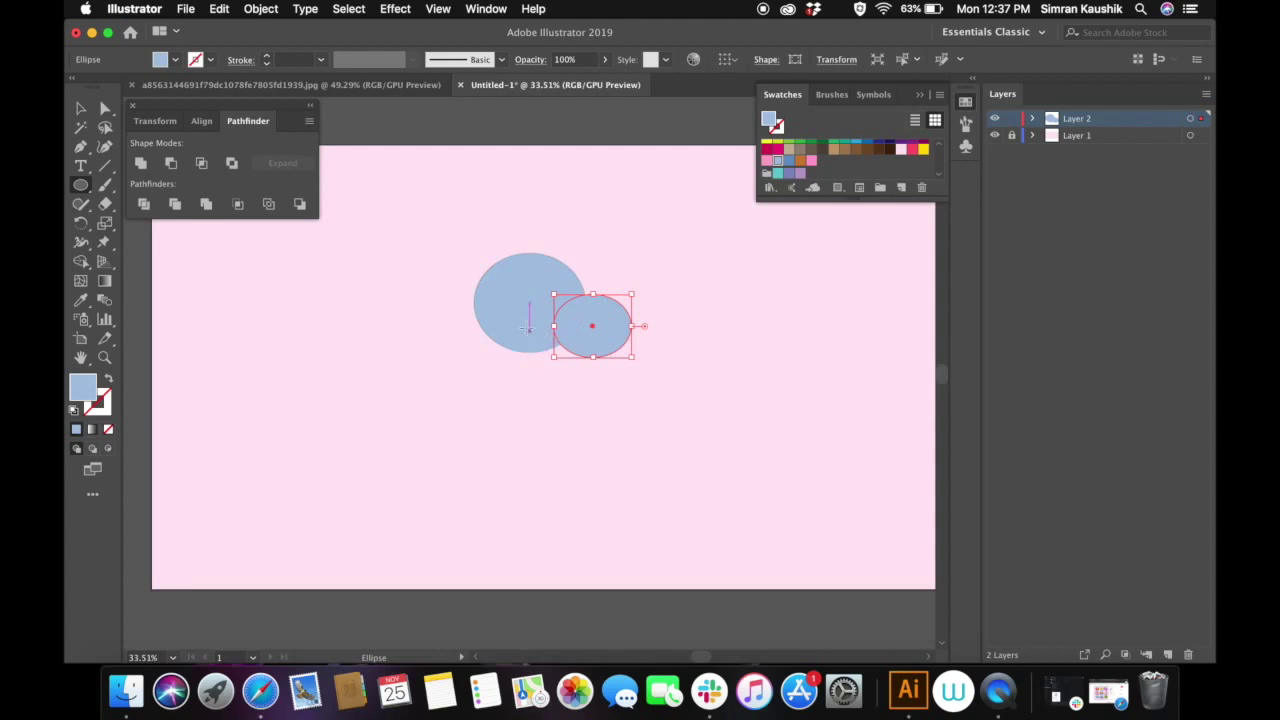
pyautogui.moveTo(529, 330); pyautogui.dragTo(619, 390)
pyautogui.moveTo(436, 303); pyautogui.dragTo(587, 388)
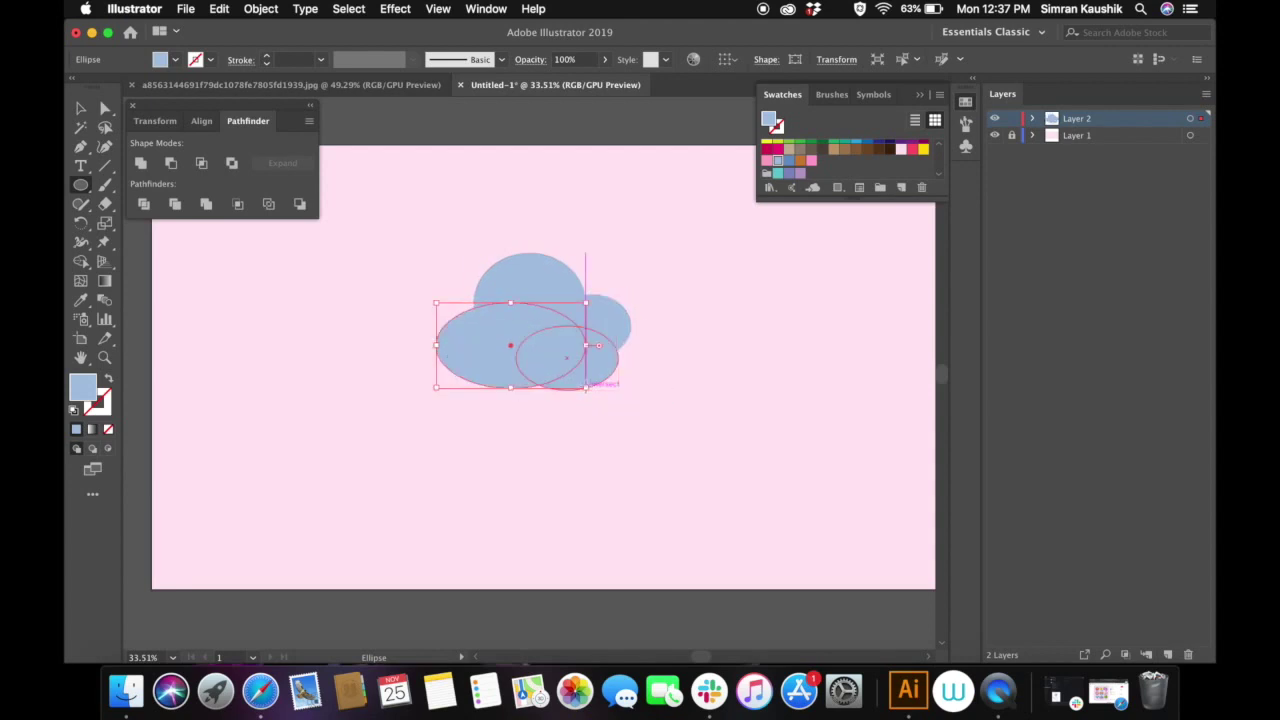
pyautogui.moveTo(446, 283); pyautogui.dragTo(516, 336)
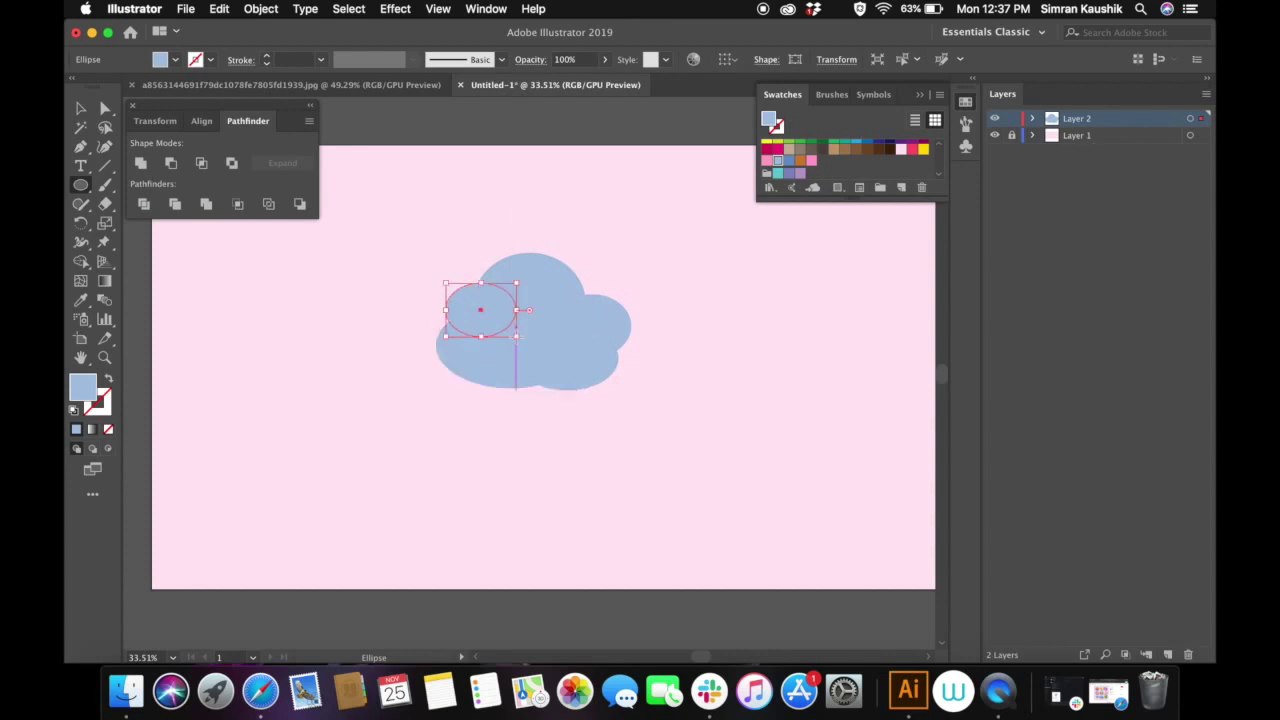
pyautogui.press('super+z')
pyautogui.press('super+z')
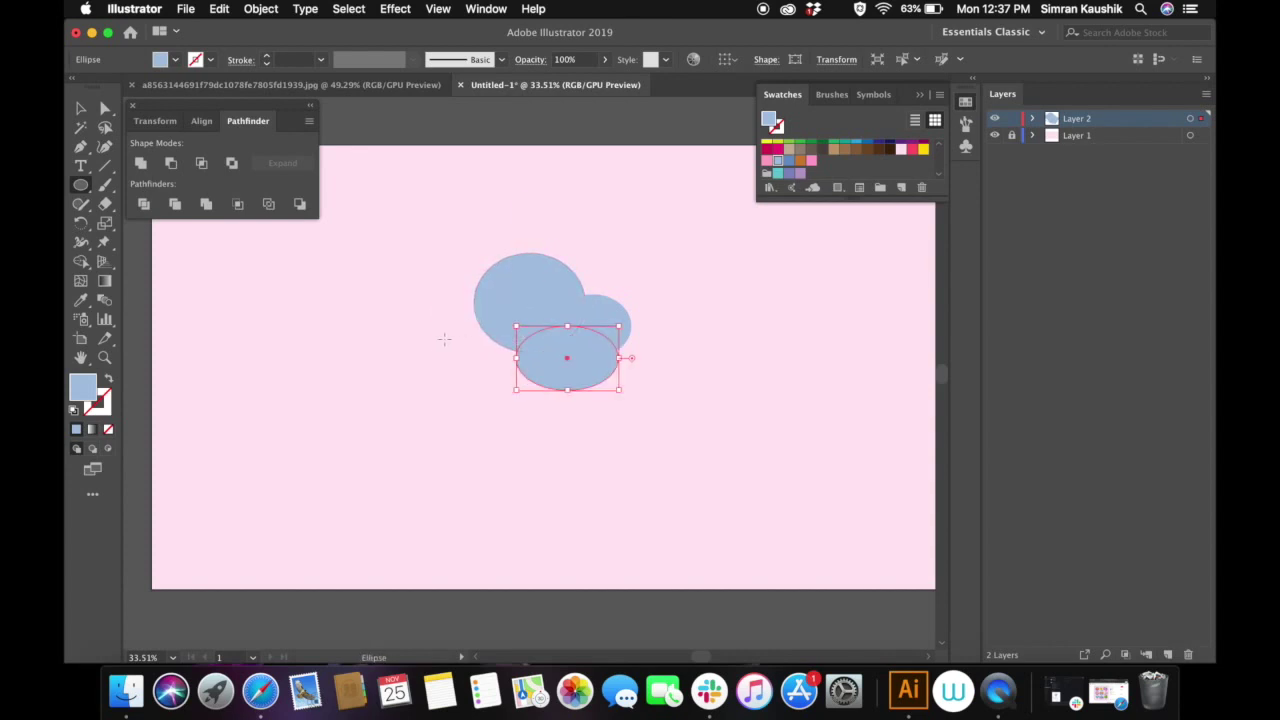
pyautogui.moveTo(430, 346); pyautogui.dragTo(547, 416)
pyautogui.moveTo(414, 278); pyautogui.dragTo(530, 355)
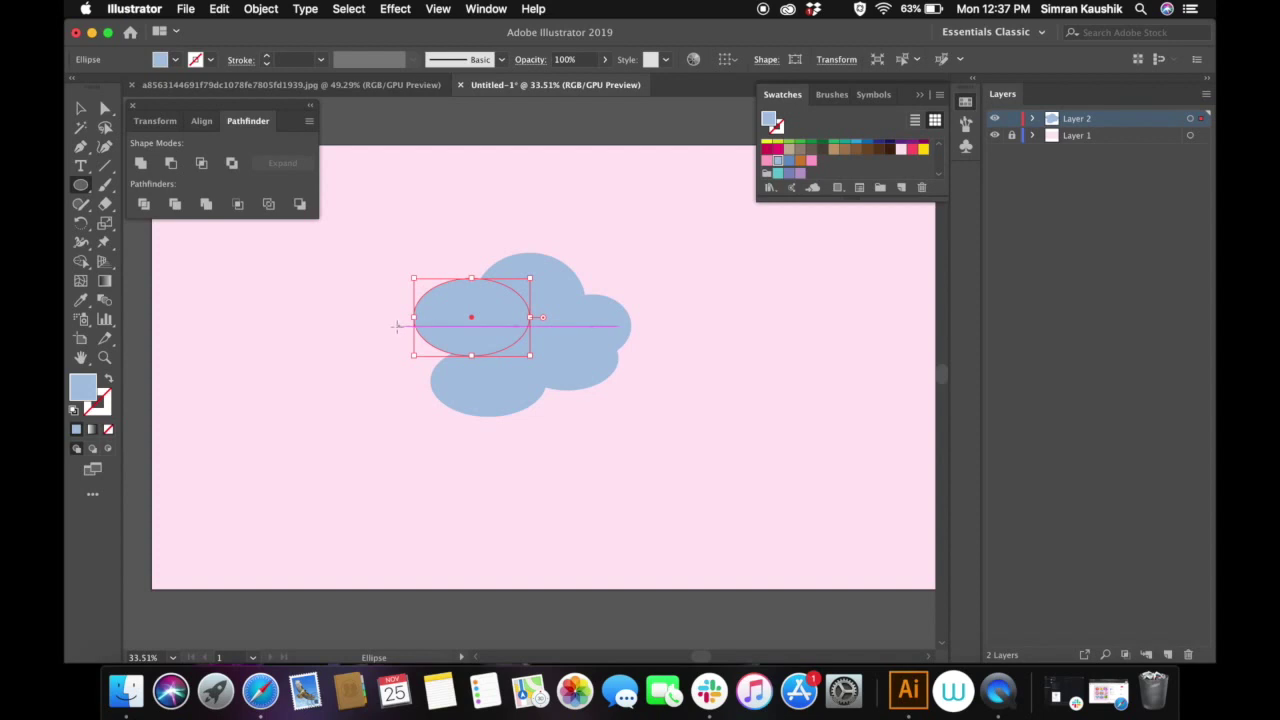
pyautogui.moveTo(481, 312); pyautogui.dragTo(425, 368)
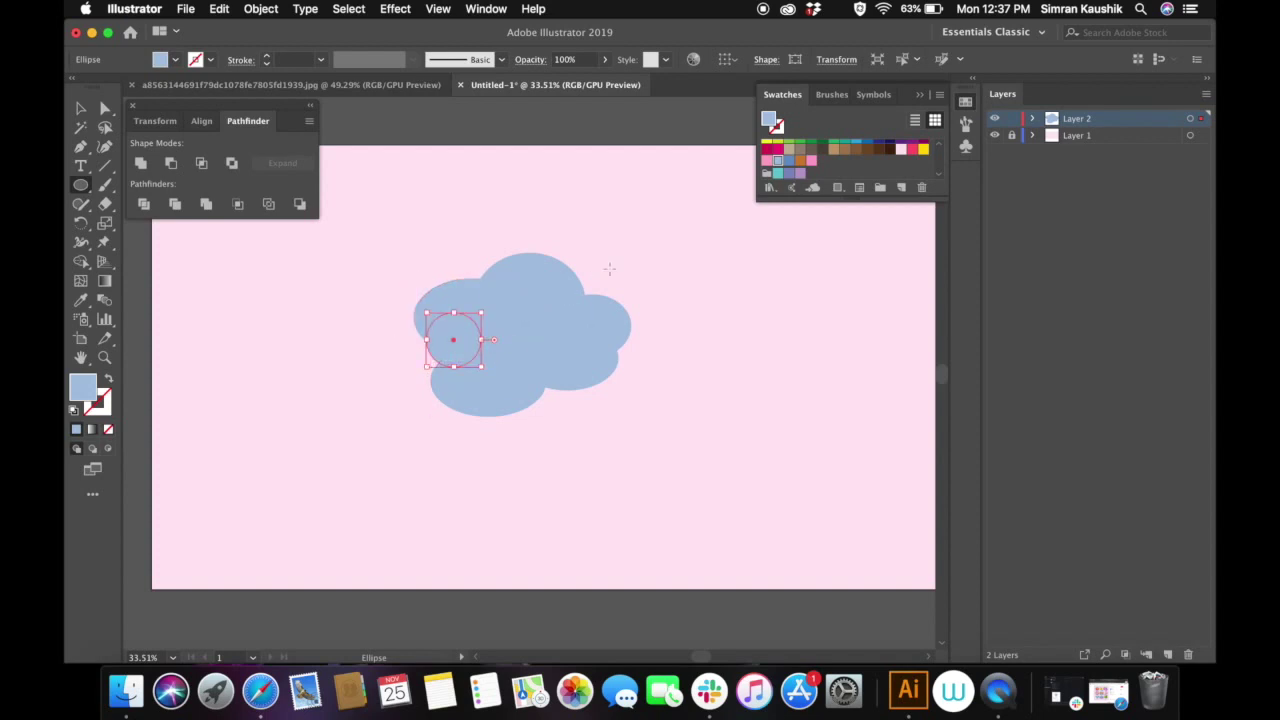
pyautogui.press('super+z')
pyautogui.press('super+z')
pyautogui.press('super+z')
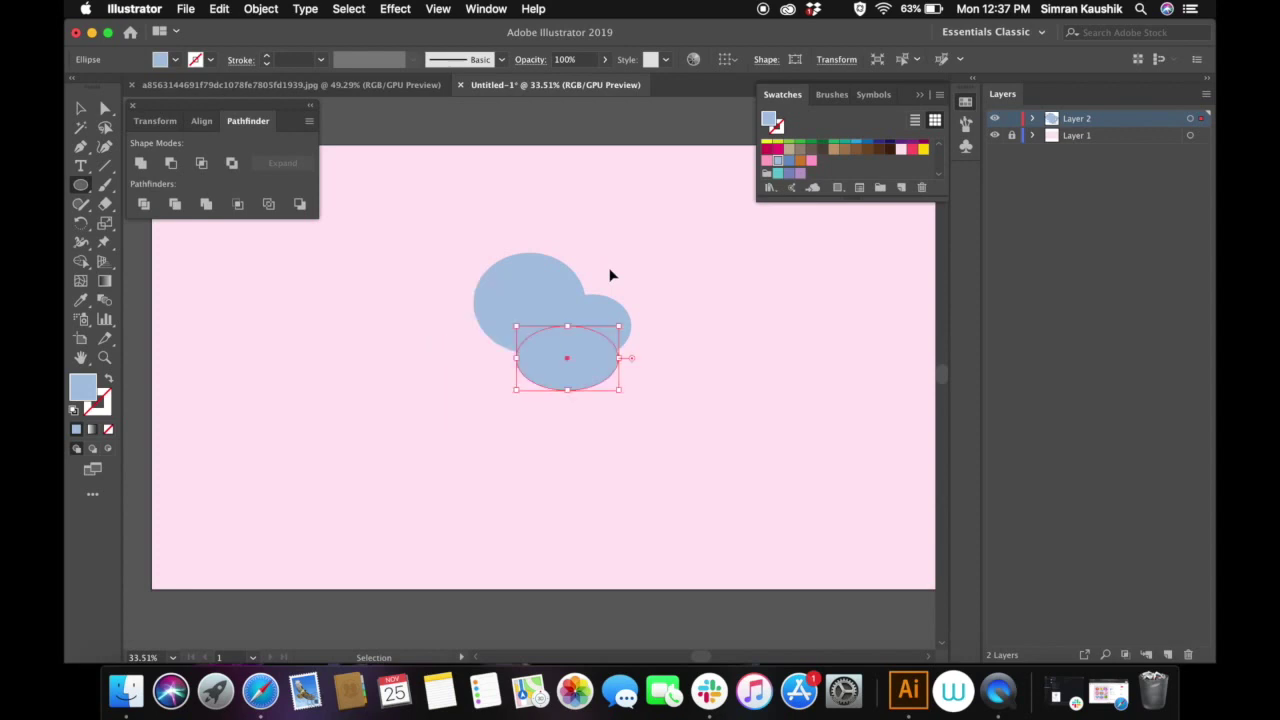
# - Add two overlapping ellipses for the cloud's left-hand lobes and unite all five ellipses into one shape
pyautogui.moveTo(389, 328); pyautogui.dragTo(553, 404)
pyautogui.moveTo(408, 276); pyautogui.dragTo(507, 356)
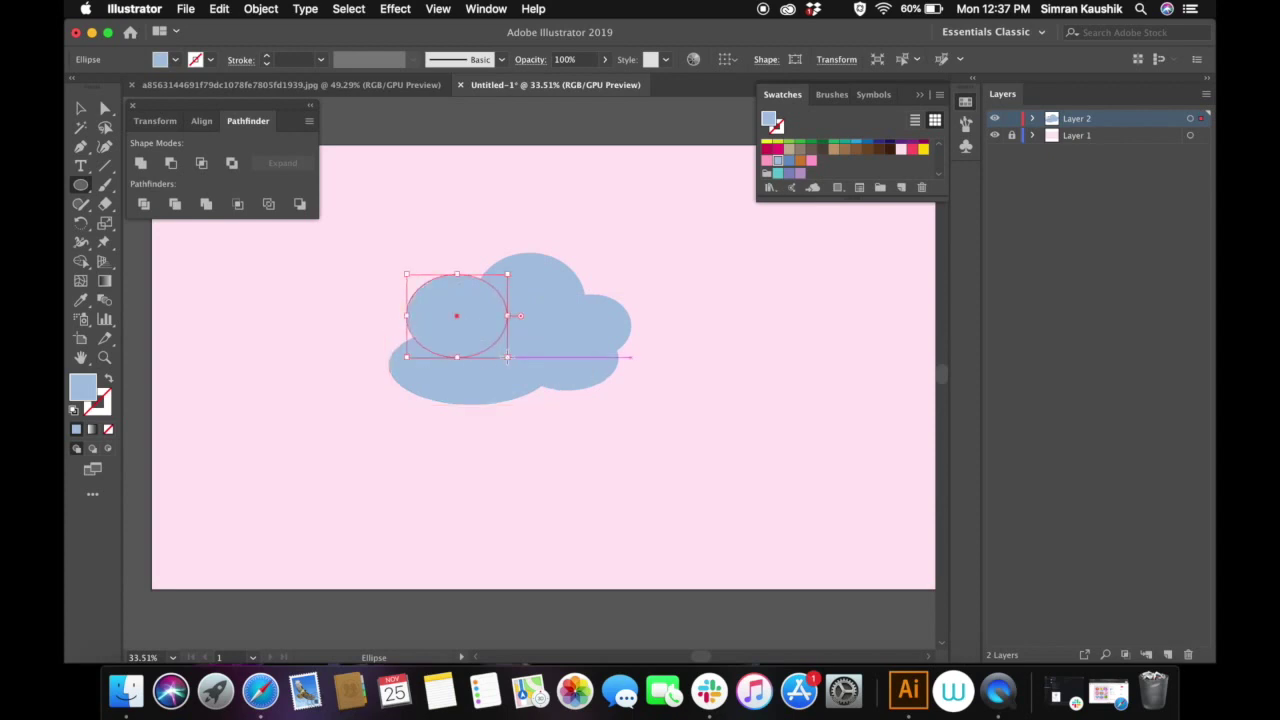
pyautogui.click(105, 108)
pyautogui.click(278, 341)
pyautogui.moveTo(340, 258); pyautogui.dragTo(677, 488)
pyautogui.click(140, 163)
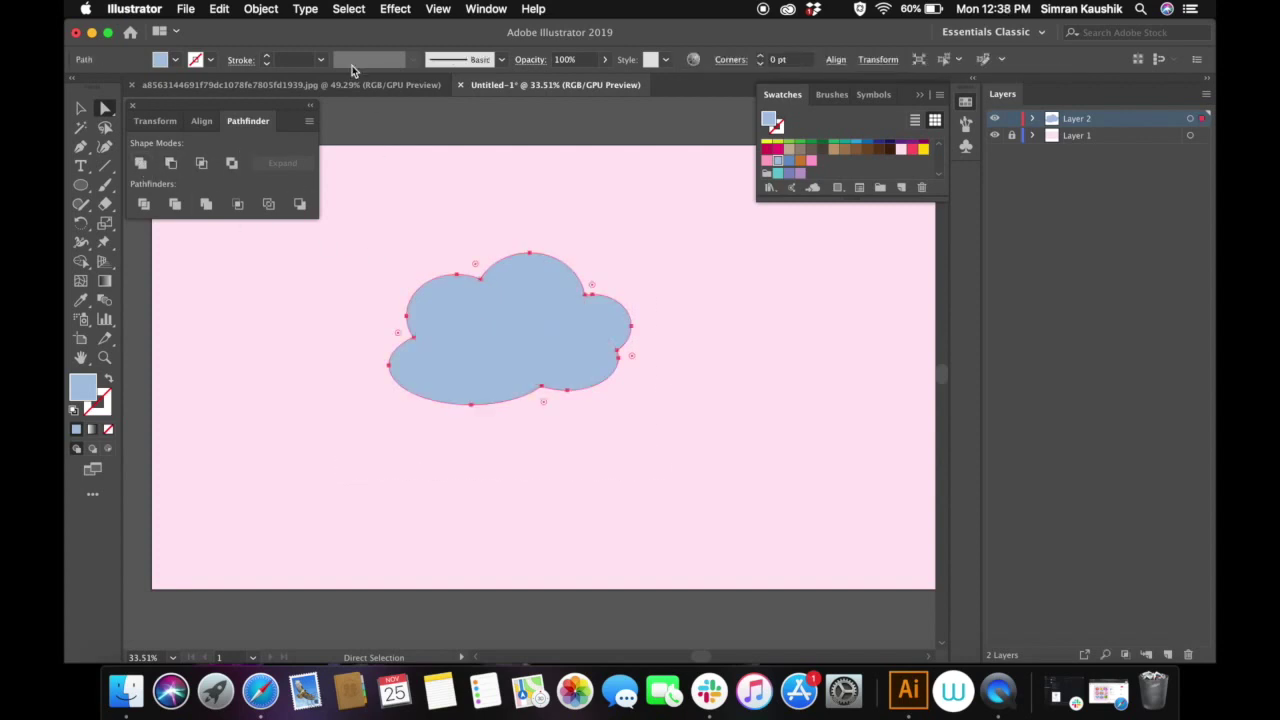
# - Give the cloud a dark blue outline with a 7 pt stroke weight
pyautogui.click(210, 59)
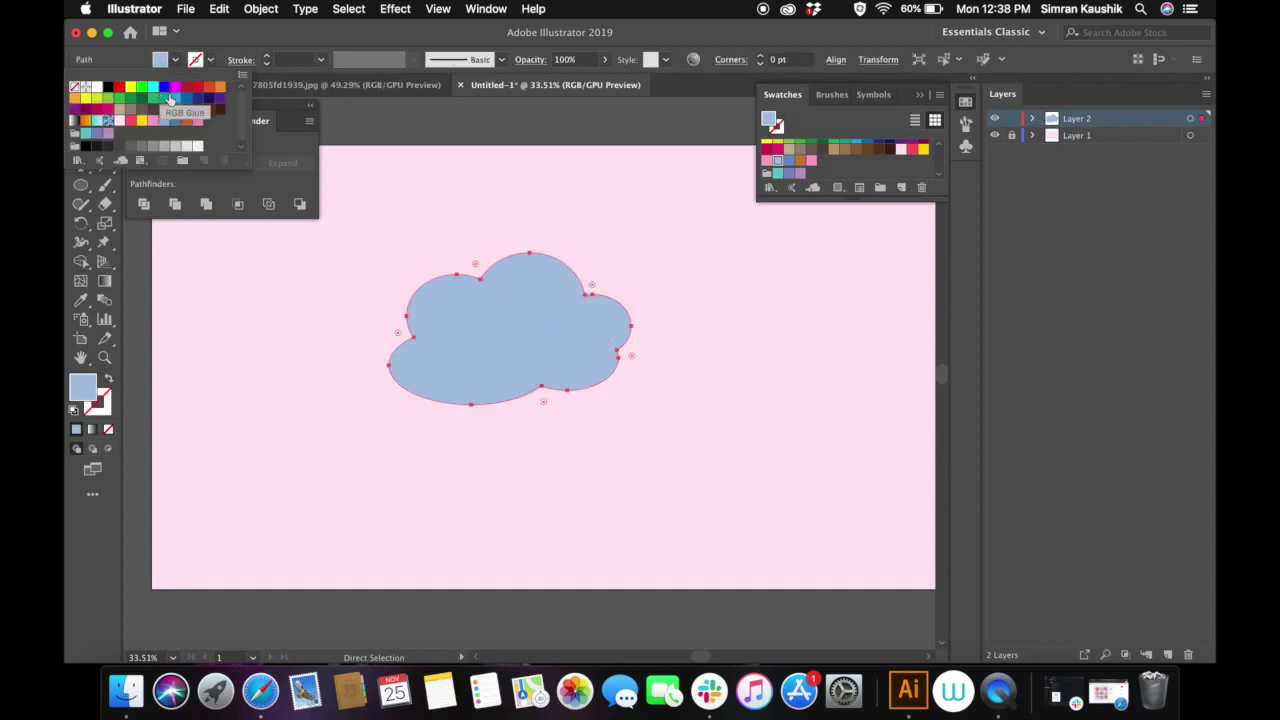
pyautogui.click(208, 100)
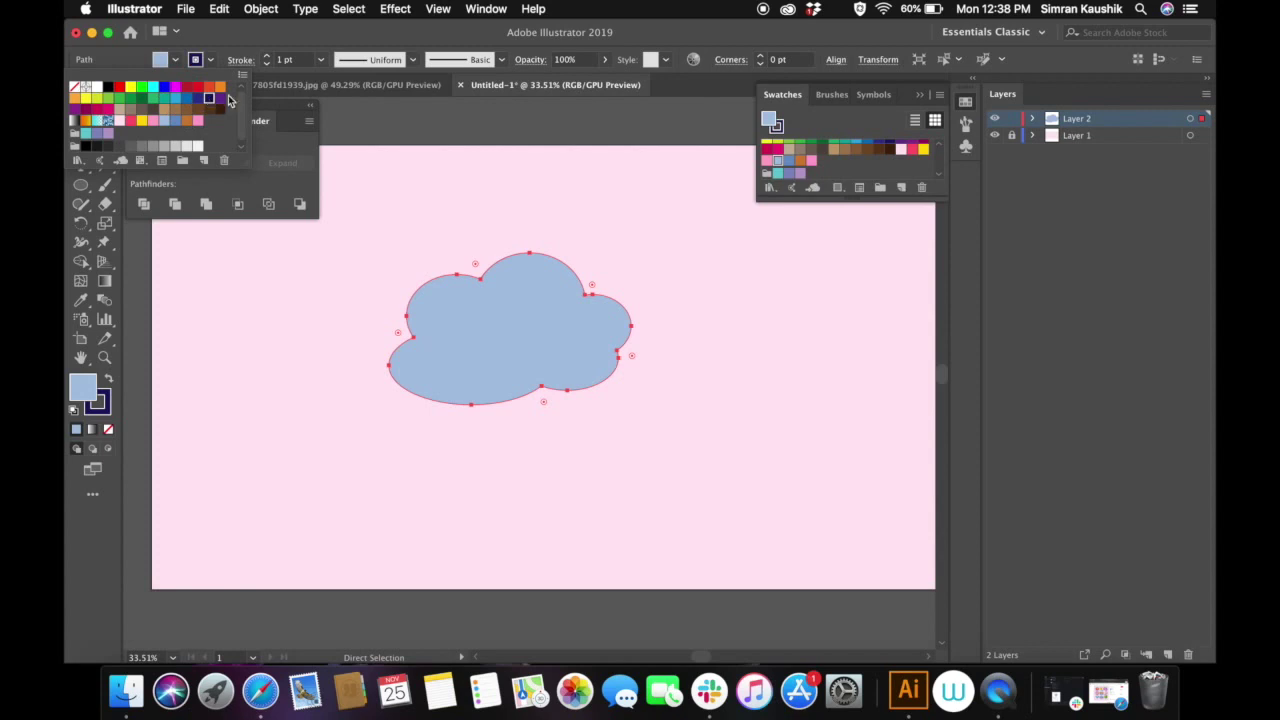
pyautogui.click(268, 57)
pyautogui.click(268, 57)
pyautogui.click(268, 57)
pyautogui.click(268, 57)
pyautogui.click(268, 57)
pyautogui.click(268, 57)
pyautogui.click(268, 57)
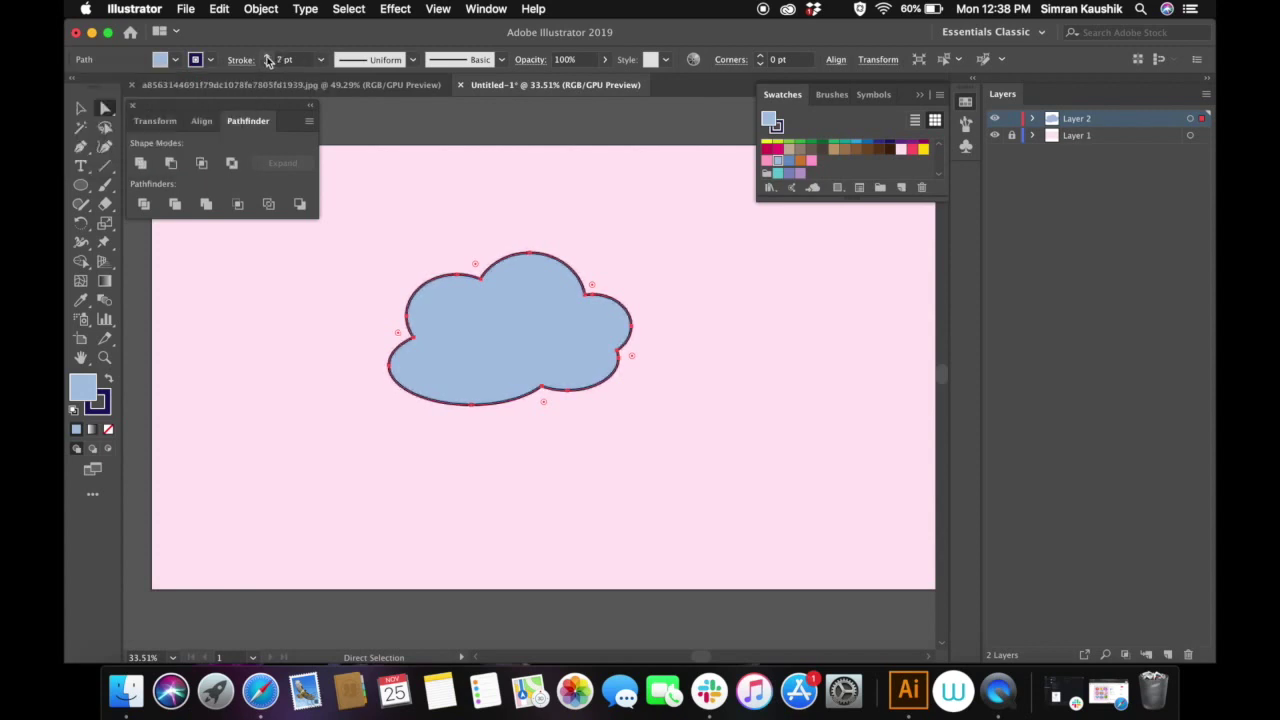
pyautogui.click(366, 253)
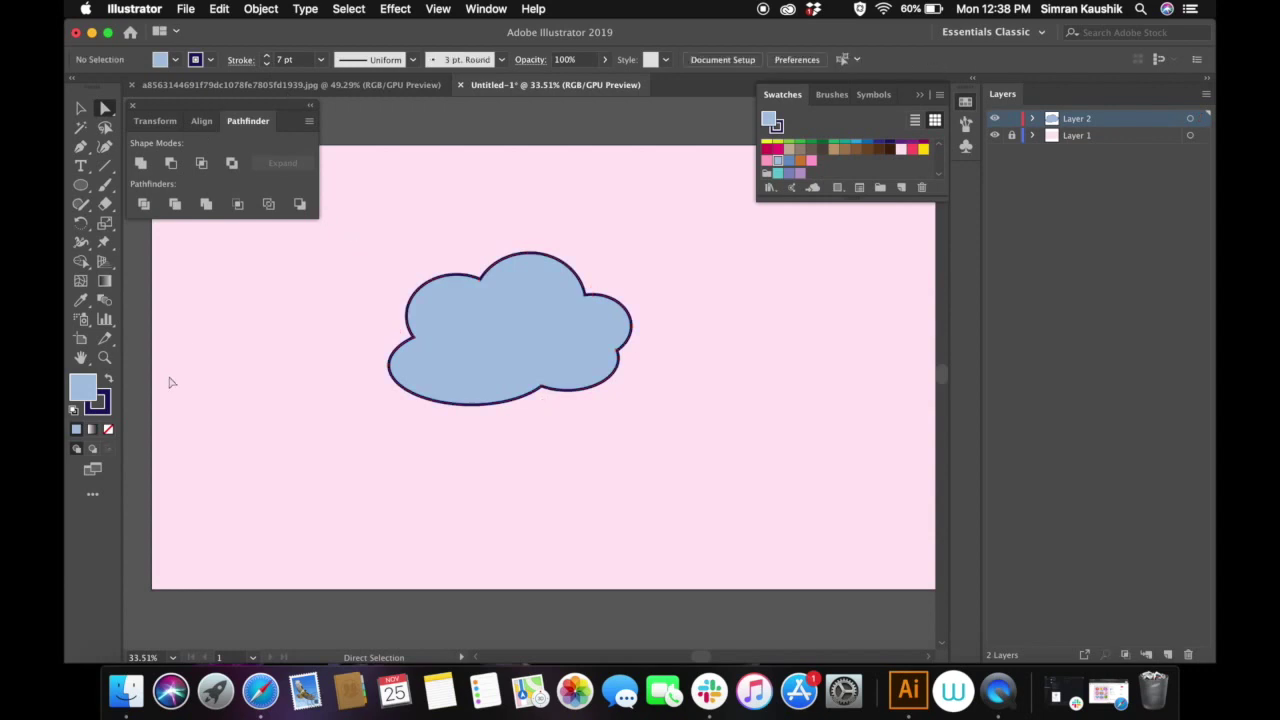
# - Try to change the outline colour to dark purple 3e1463 with nothing selected
pyautogui.doubleClick(107, 406)
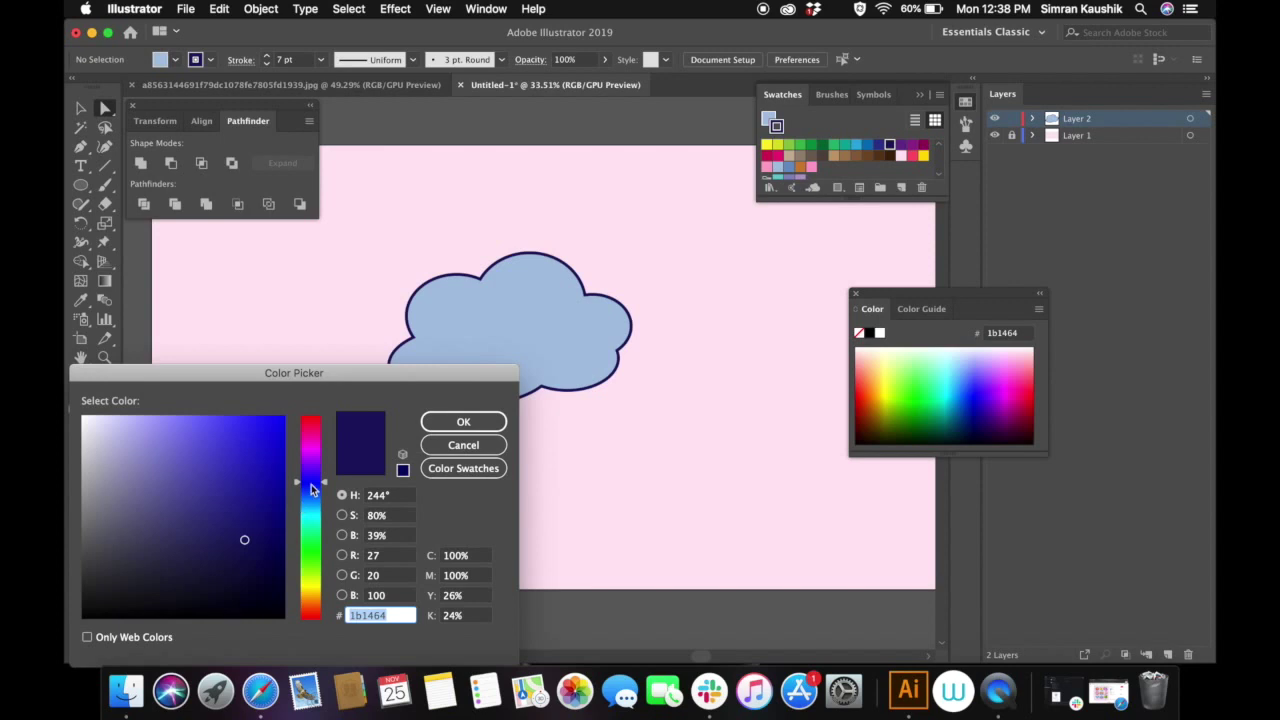
pyautogui.moveTo(322, 480); pyautogui.dragTo(320, 466)
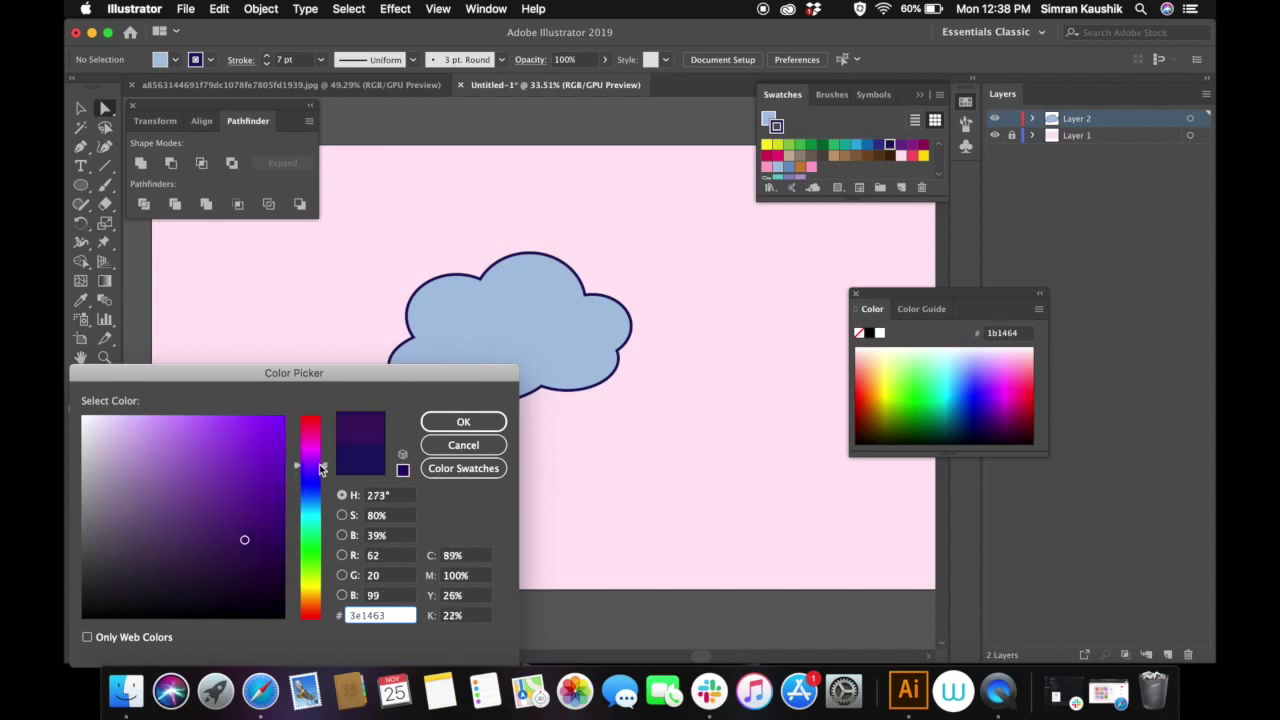
pyautogui.click(463, 422)
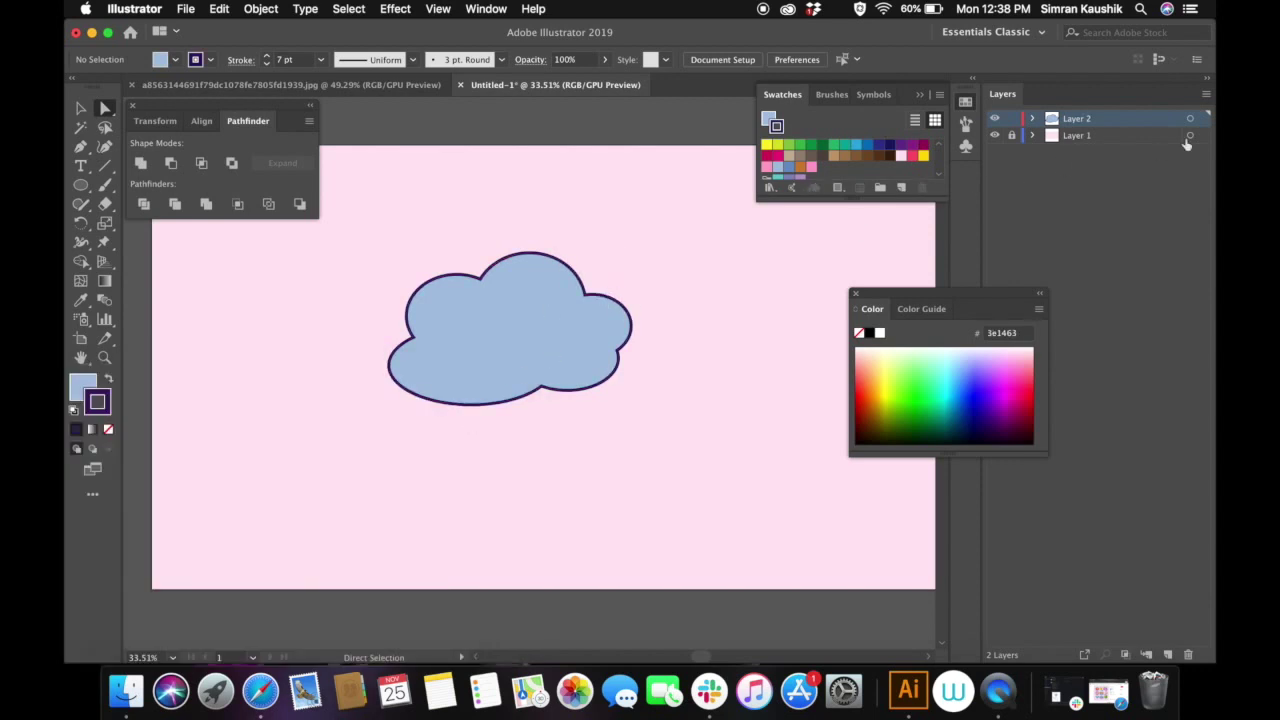
# - Select the cloud on Layer 2 and set its stroke colour to dark purple 321463
pyautogui.click(1189, 119)
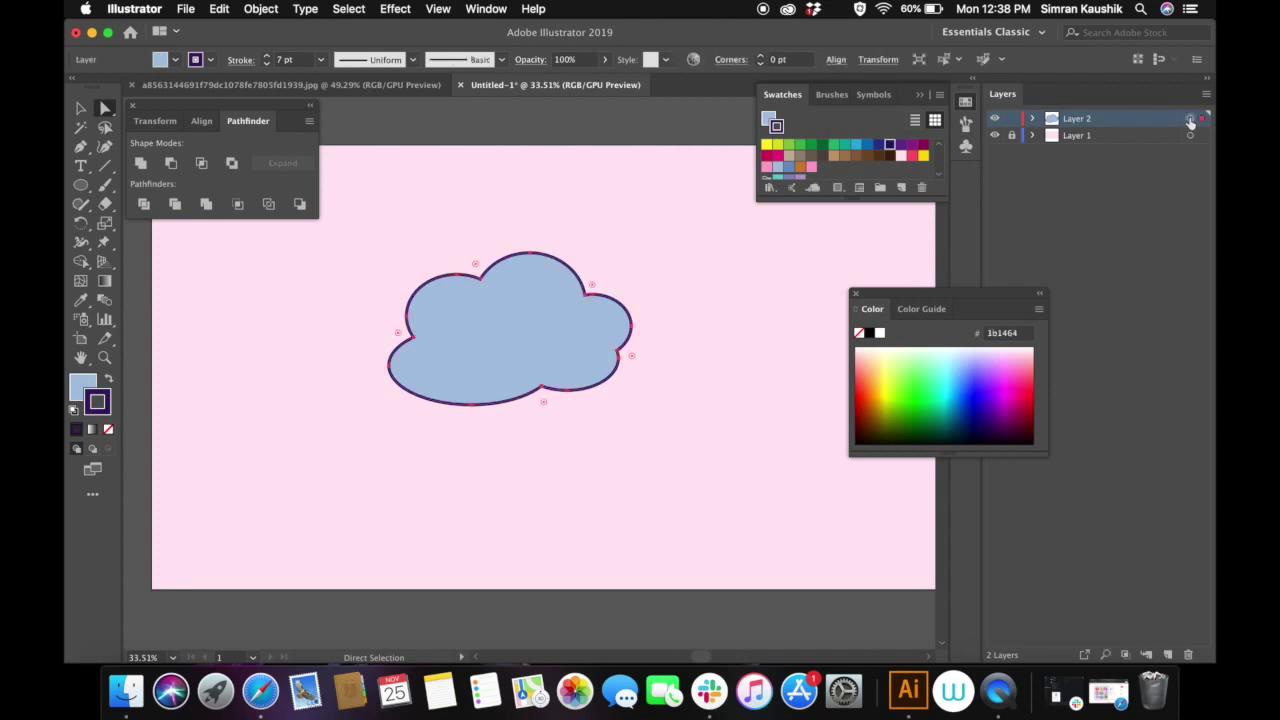
pyautogui.doubleClick(108, 410)
pyautogui.click(316, 470)
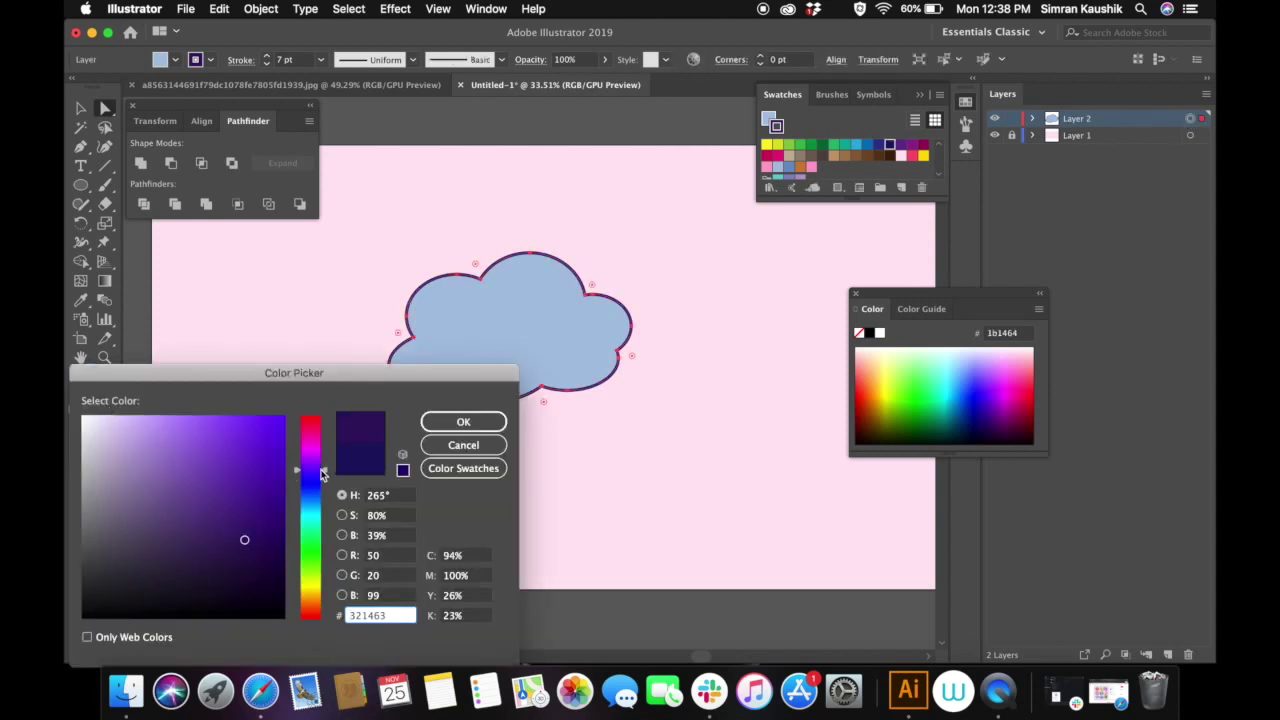
pyautogui.click(457, 422)
pyautogui.click(296, 348)
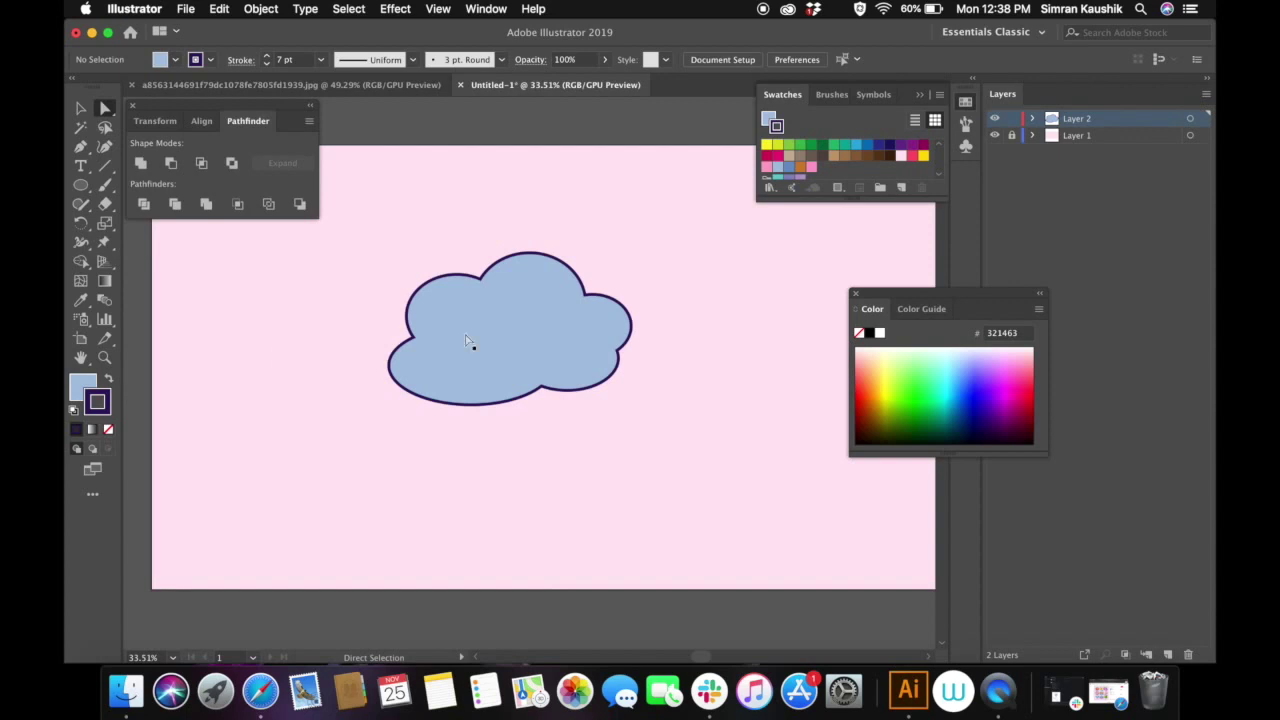
# - Reselect the cloud and shift its stroke colour to a slightly more purple hue
pyautogui.click(1190, 118)
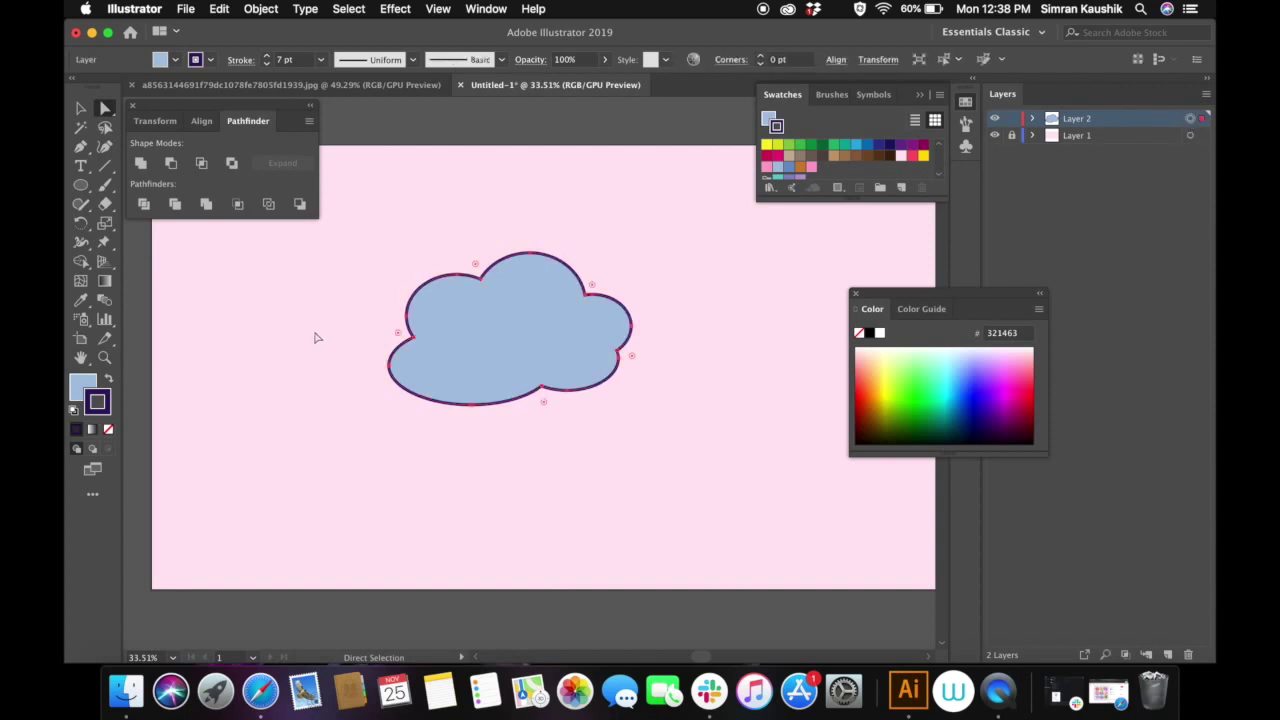
pyautogui.doubleClick(108, 404)
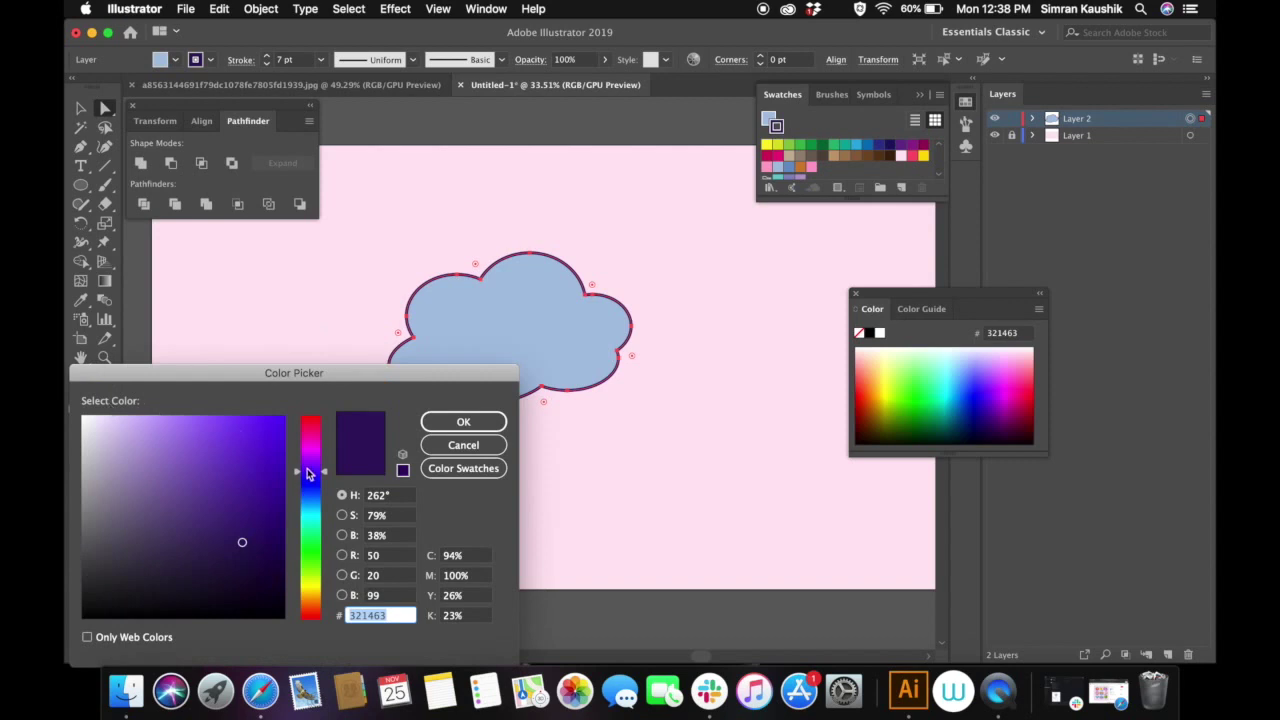
pyautogui.click(310, 465)
pyautogui.click(451, 428)
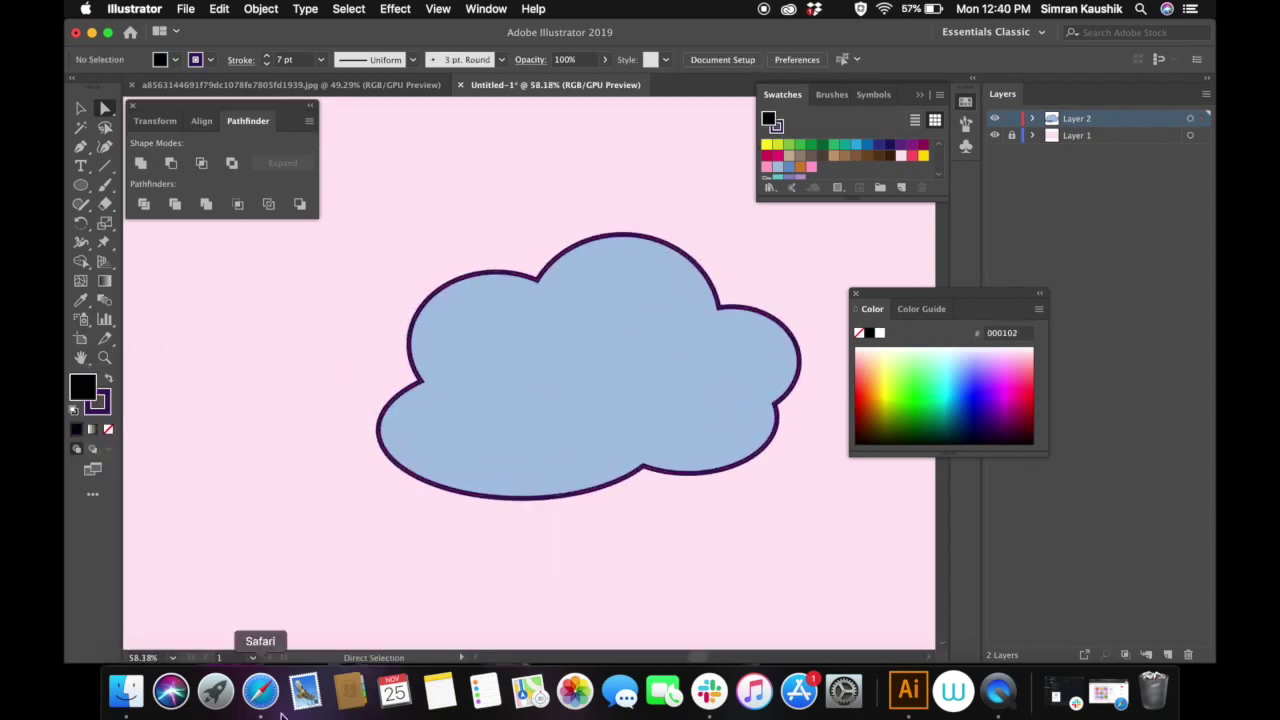
# - Sample the cloud's blue with the Eyedropper and lighten the fill colour to bed3ea
pyautogui.hscroll(1, 511, 423)
pyautogui.scroll(-1, 503, 413)
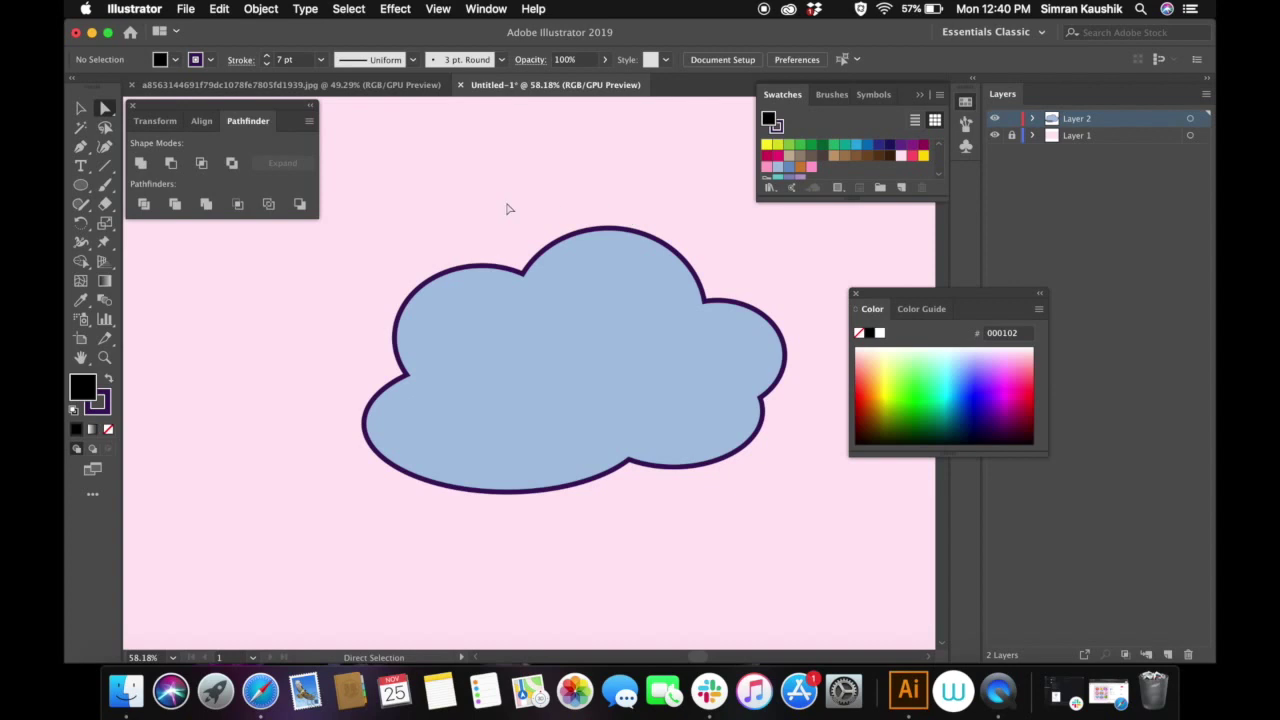
pyautogui.click(79, 188)
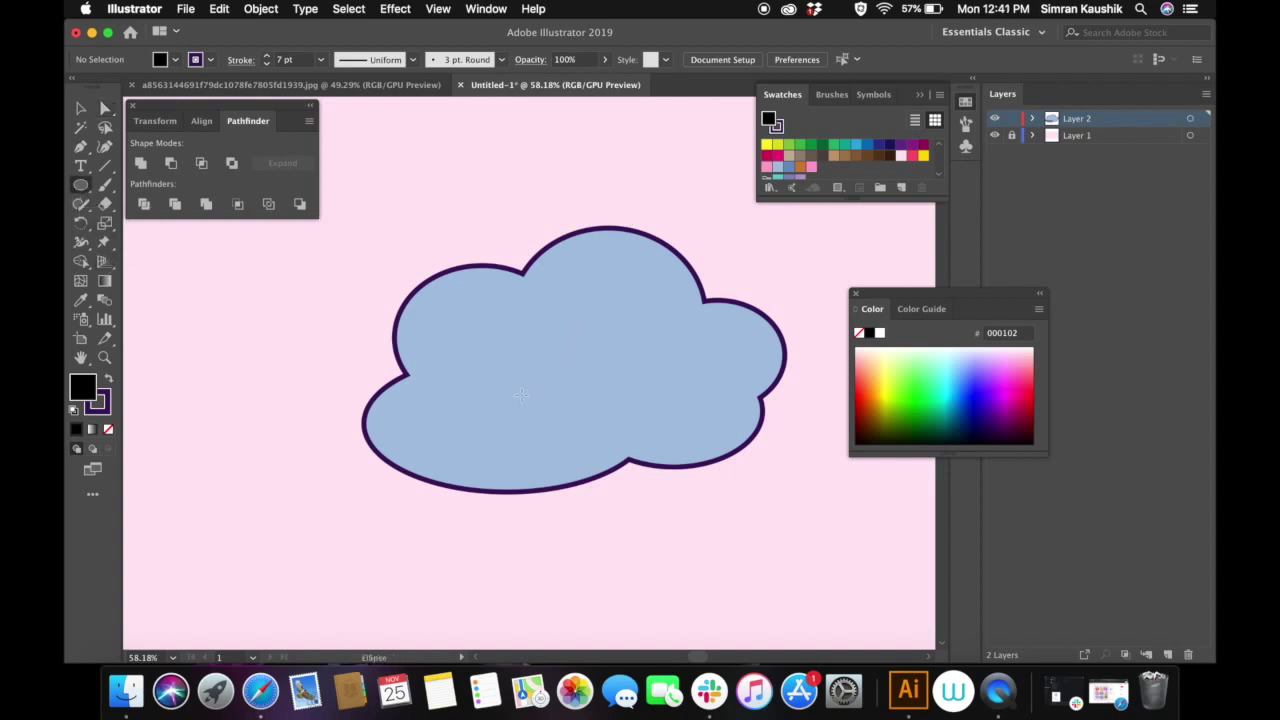
pyautogui.click(80, 299)
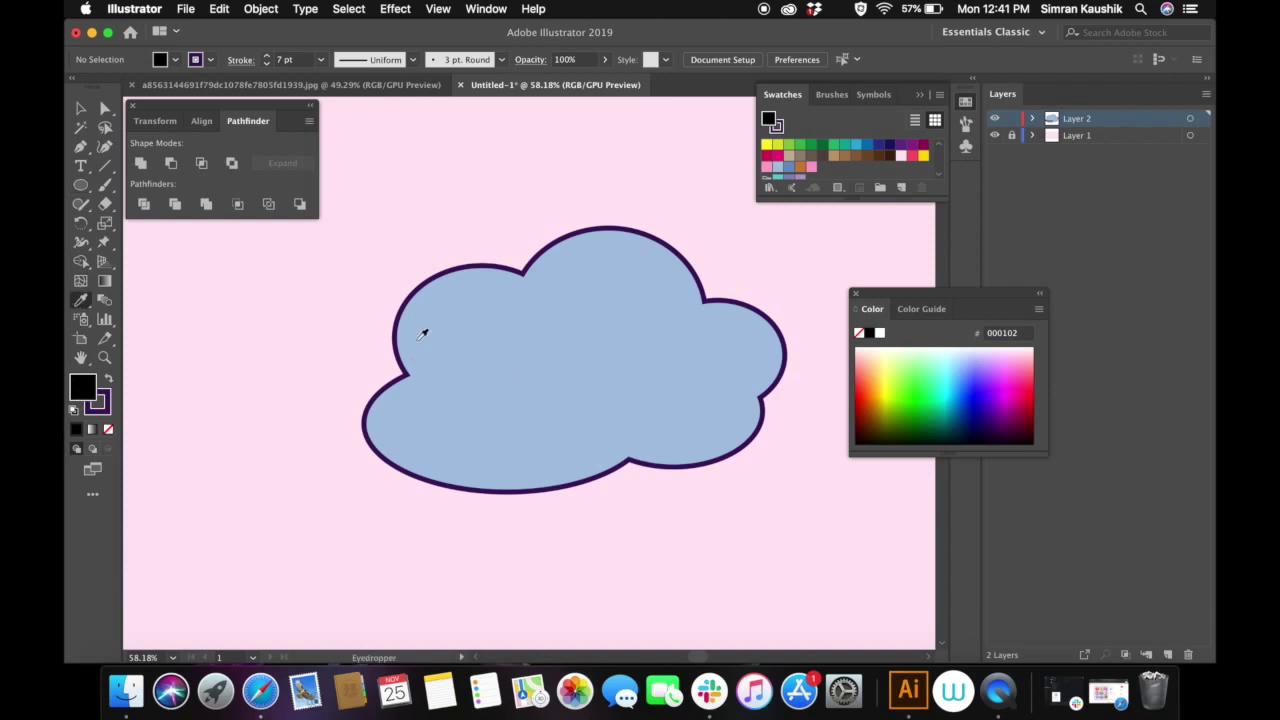
pyautogui.click(486, 346)
pyautogui.doubleClick(81, 384)
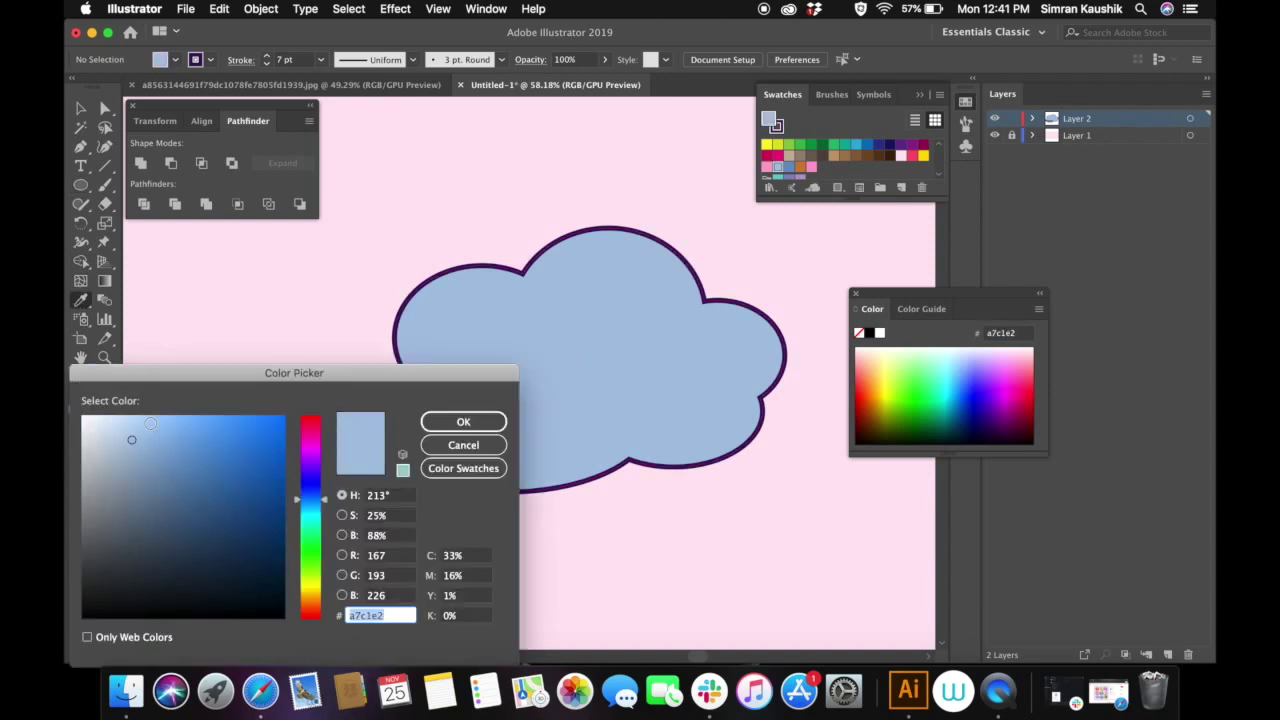
pyautogui.click(119, 431)
pyautogui.click(451, 422)
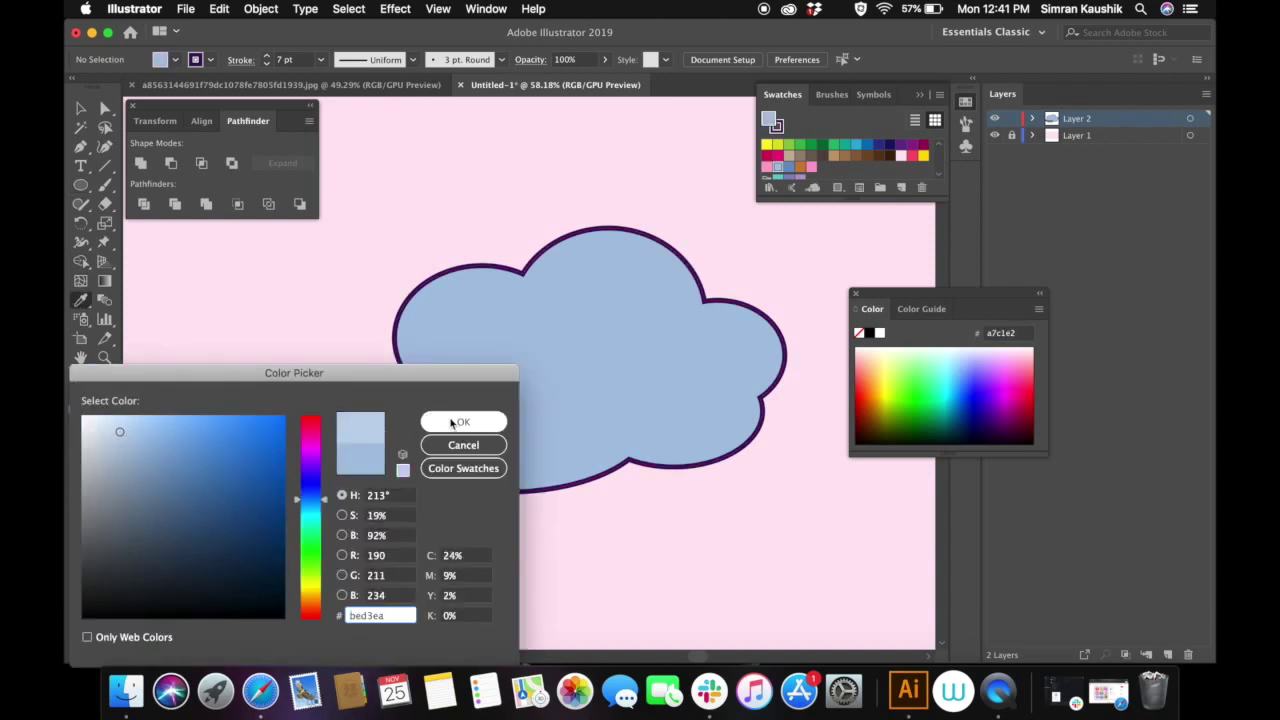
# - Draw bed3ea highlight ellipses without a stroke inside the cloud's right, lower-left and lower-right lobes
pyautogui.click(81, 185)
pyautogui.click(211, 63)
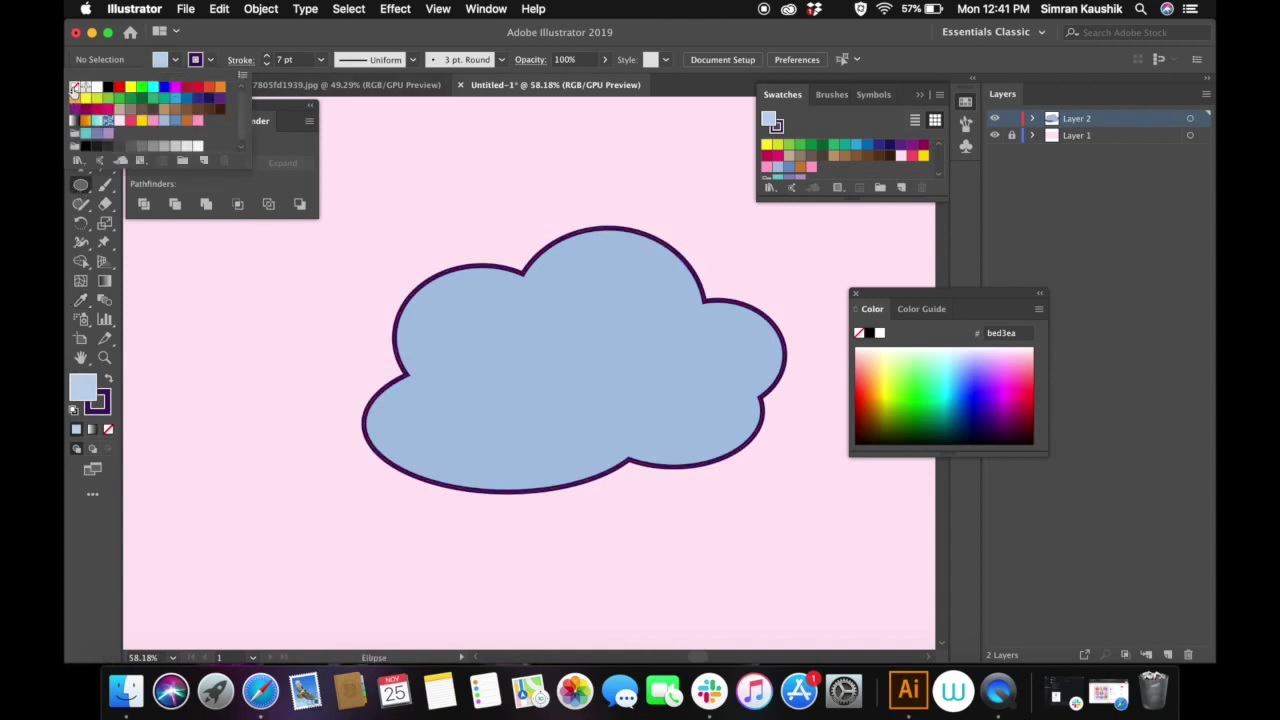
pyautogui.click(75, 87)
pyautogui.click(490, 201)
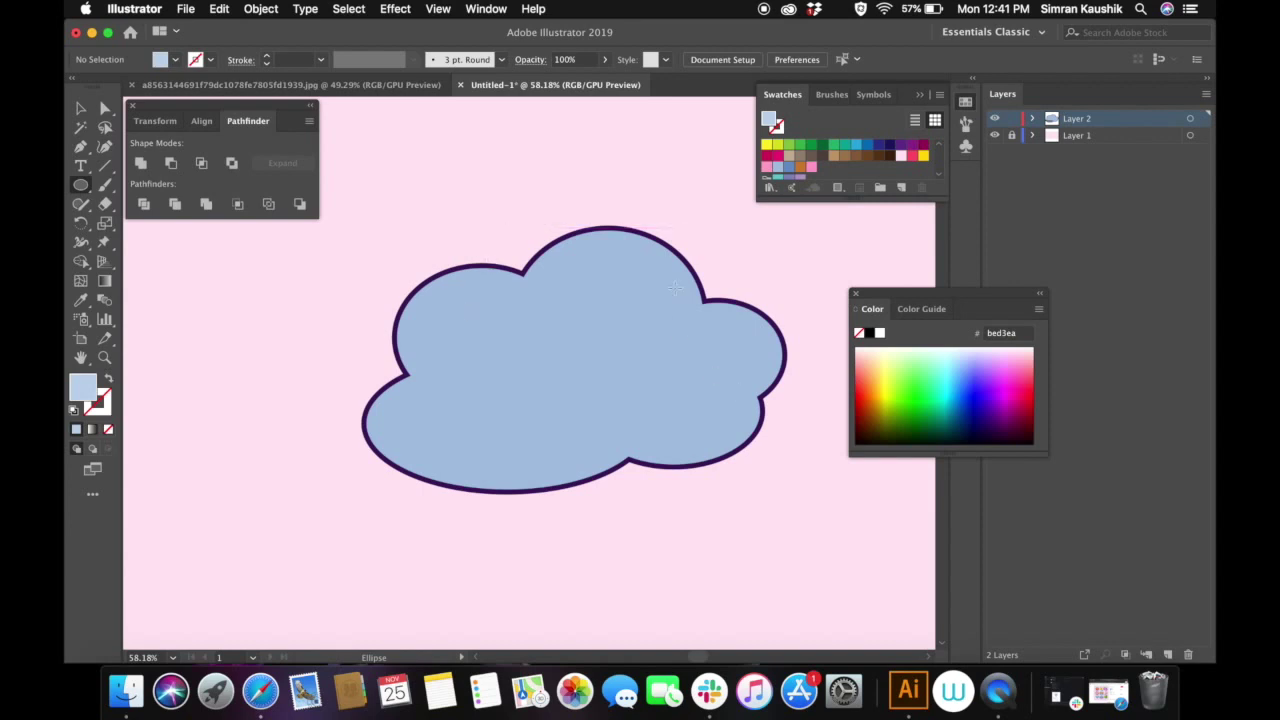
pyautogui.moveTo(650, 262); pyautogui.dragTo(784, 389)
pyautogui.moveTo(632, 308); pyautogui.dragTo(755, 411)
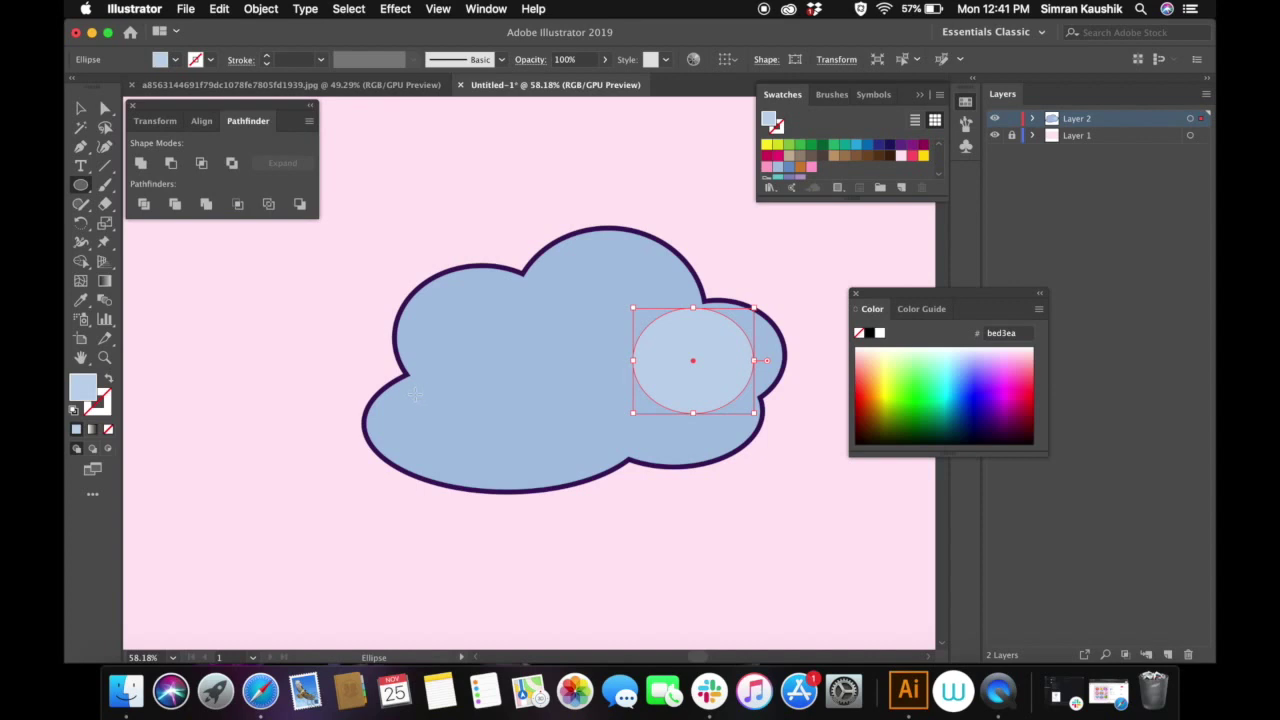
pyautogui.moveTo(408, 370)
pyautogui.mouseDown()
pyautogui.moveTo(498, 434)
pyautogui.moveTo(633, 461)
pyautogui.mouseUp()
pyautogui.moveTo(587, 360); pyautogui.dragTo(744, 441)
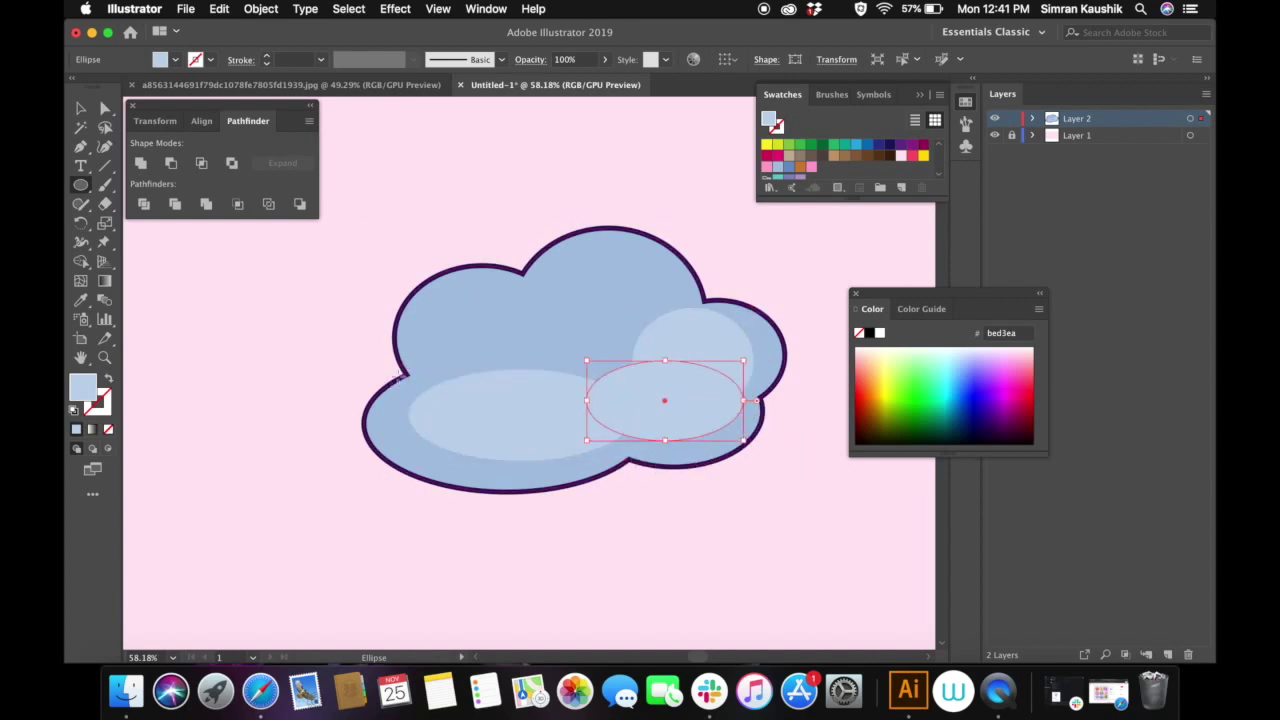
# - Add matching highlight ellipses inside the upper-left and top lobes, adjusting the top one's size and position to fit its lobe
pyautogui.moveTo(417, 306)
pyautogui.mouseDown()
pyautogui.moveTo(577, 442)
pyautogui.moveTo(563, 415)
pyautogui.mouseUp()
pyautogui.moveTo(545, 260); pyautogui.dragTo(678, 393)
pyautogui.moveTo(611, 327); pyautogui.dragTo(611, 312)
pyautogui.moveTo(545, 245); pyautogui.dragTo(532, 232)
pyautogui.moveTo(605, 305); pyautogui.dragTo(610, 324)
pyautogui.press('a')
pyautogui.press('super+shift+a')
pyautogui.scroll(-5, 589, 351)
pyautogui.scroll(4, 586, 347)
# - Select all five highlight ellipses on Layer 2 and lighten their fill colour to cee1f2
pyautogui.click(586, 347)
pyautogui.click(1033, 118)
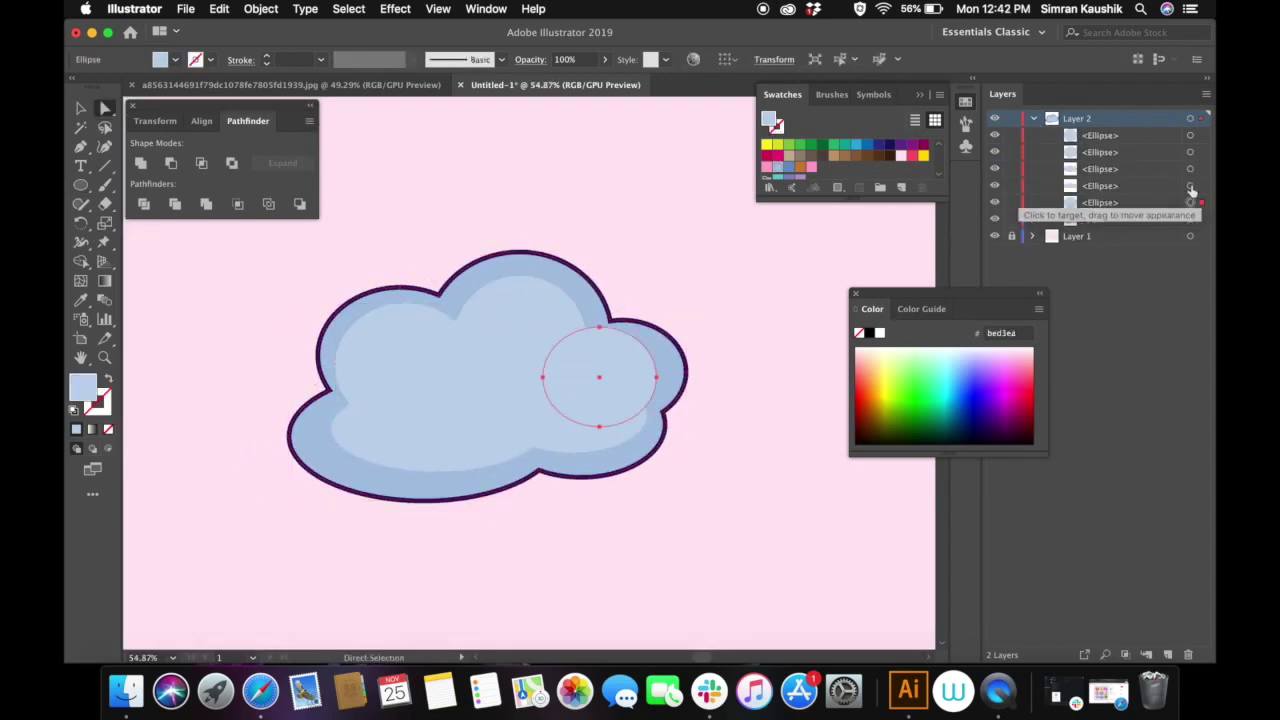
pyautogui.keyDown('shift'); pyautogui.click(1190, 186); pyautogui.keyUp('shift')
pyautogui.keyDown('shift'); pyautogui.click(1190, 169); pyautogui.keyUp('shift')
pyautogui.keyDown('shift'); pyautogui.click(1190, 152); pyautogui.keyUp('shift')
pyautogui.keyDown('shift'); pyautogui.click(1190, 136); pyautogui.keyUp('shift')
pyautogui.doubleClick(82, 396)
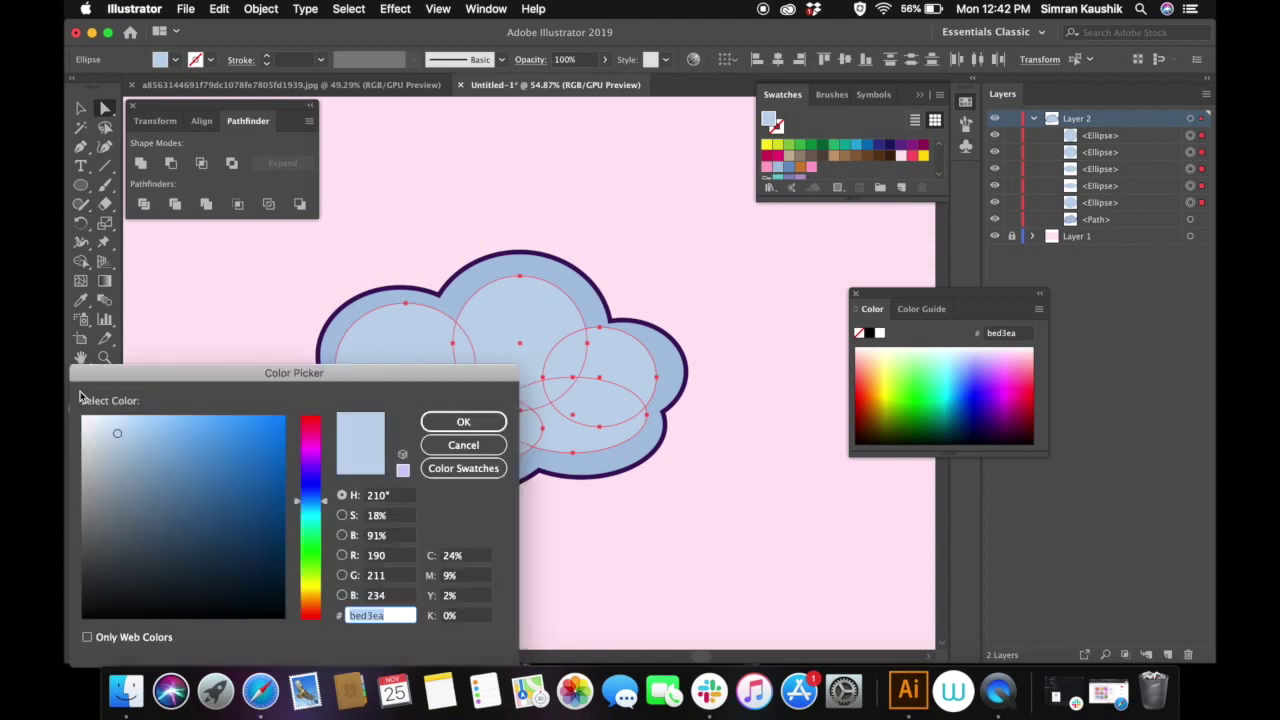
pyautogui.click(112, 424)
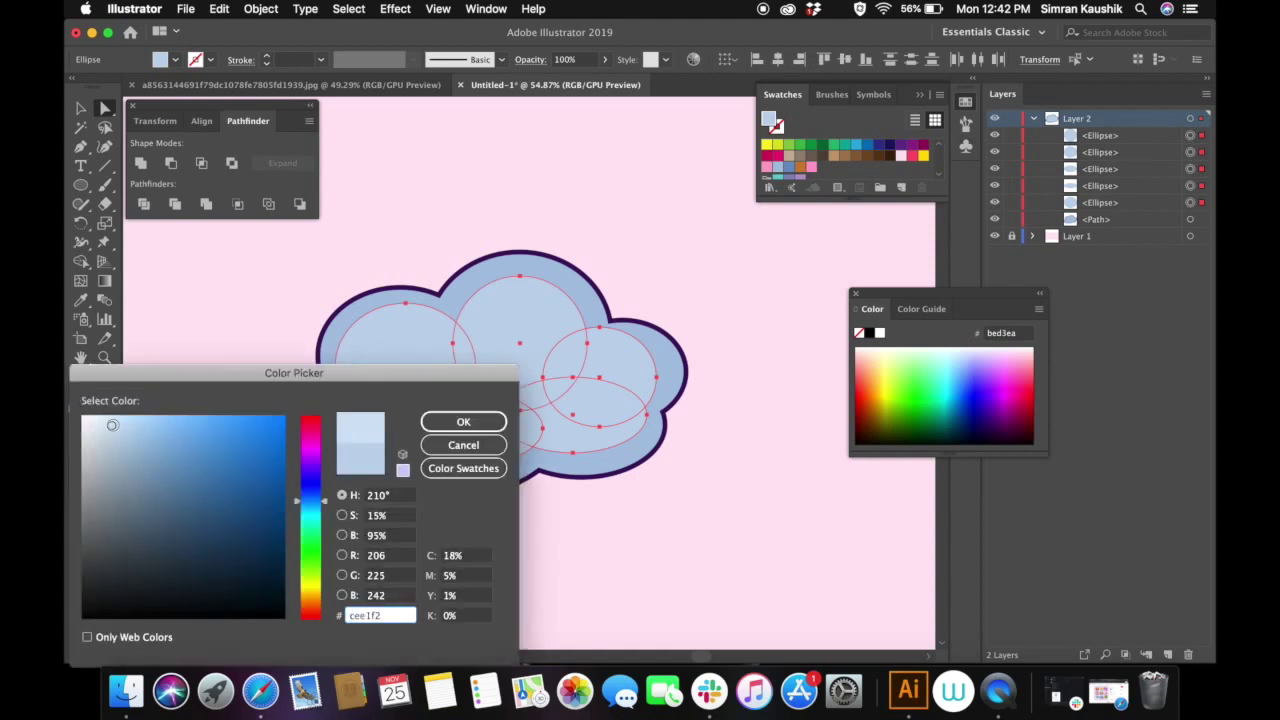
pyautogui.click(441, 424)
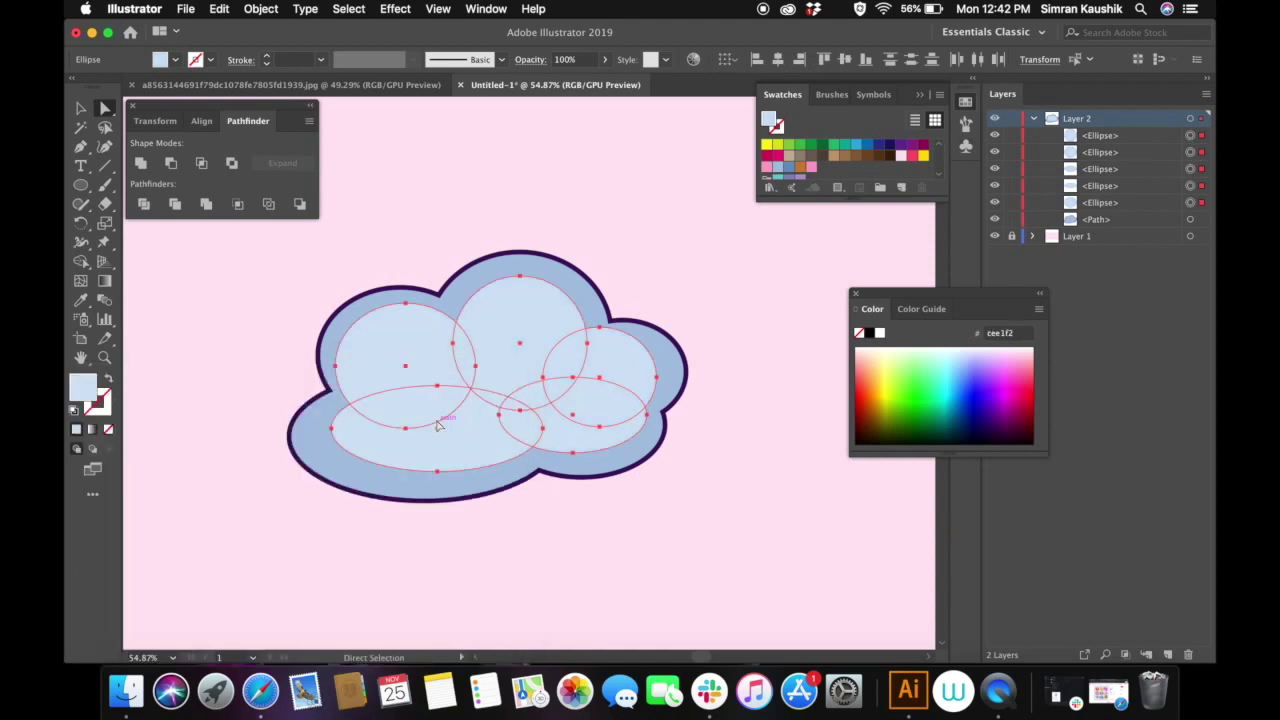
pyautogui.click(491, 209)
pyautogui.scroll(-3, 491, 209)
pyautogui.scroll(2, 491, 209)
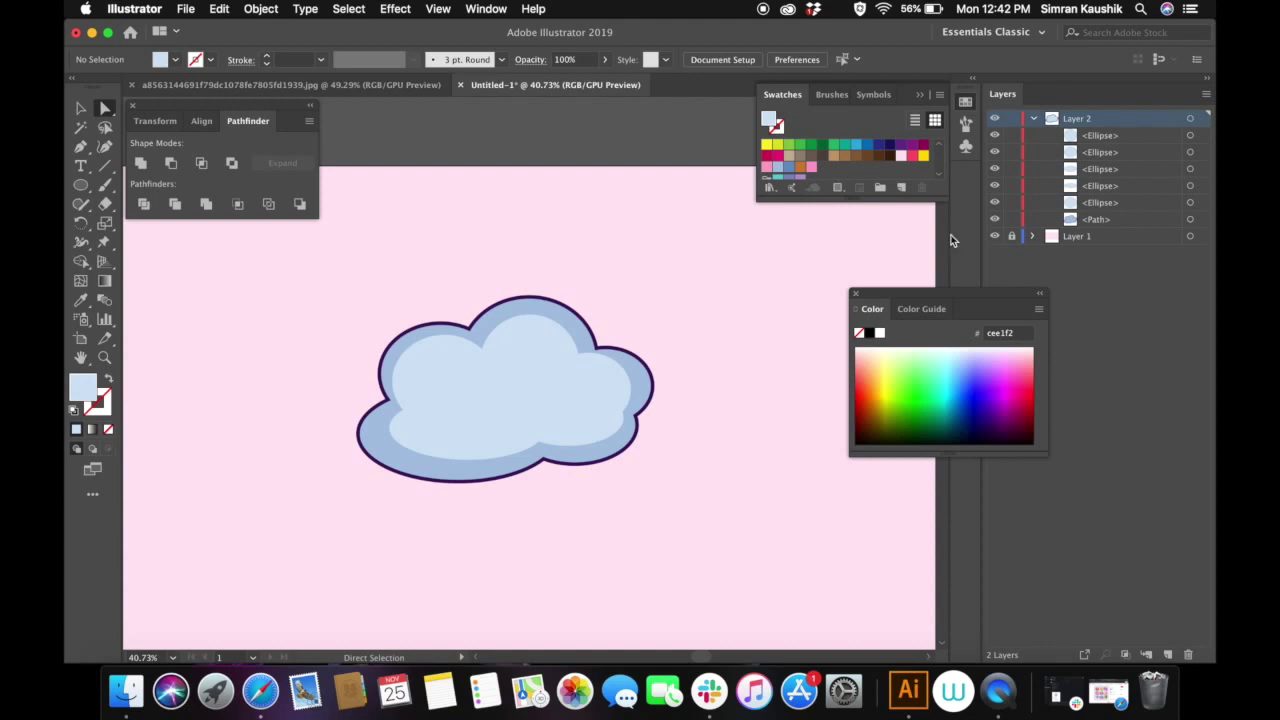
# - Set the cloud outline path's stroke weight to 9 pt and collapse Layer 2's contents
pyautogui.click(1189, 220)
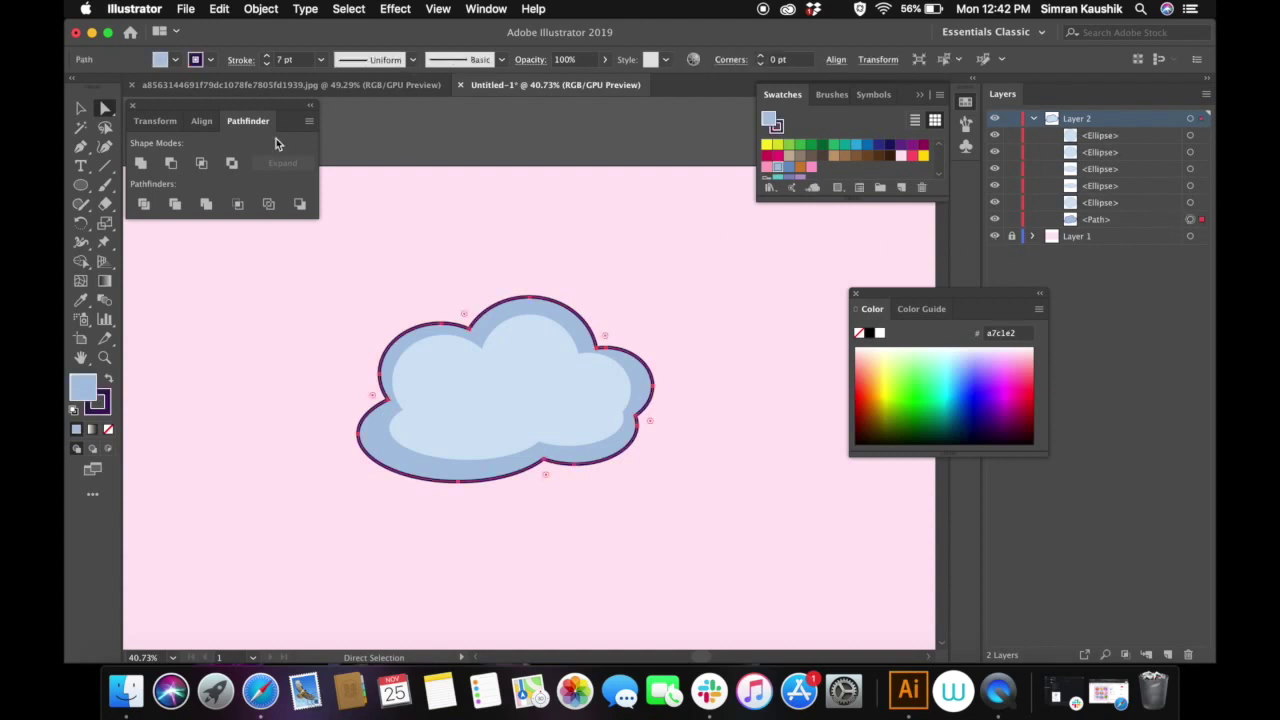
pyautogui.click(267, 57)
pyautogui.click(267, 57)
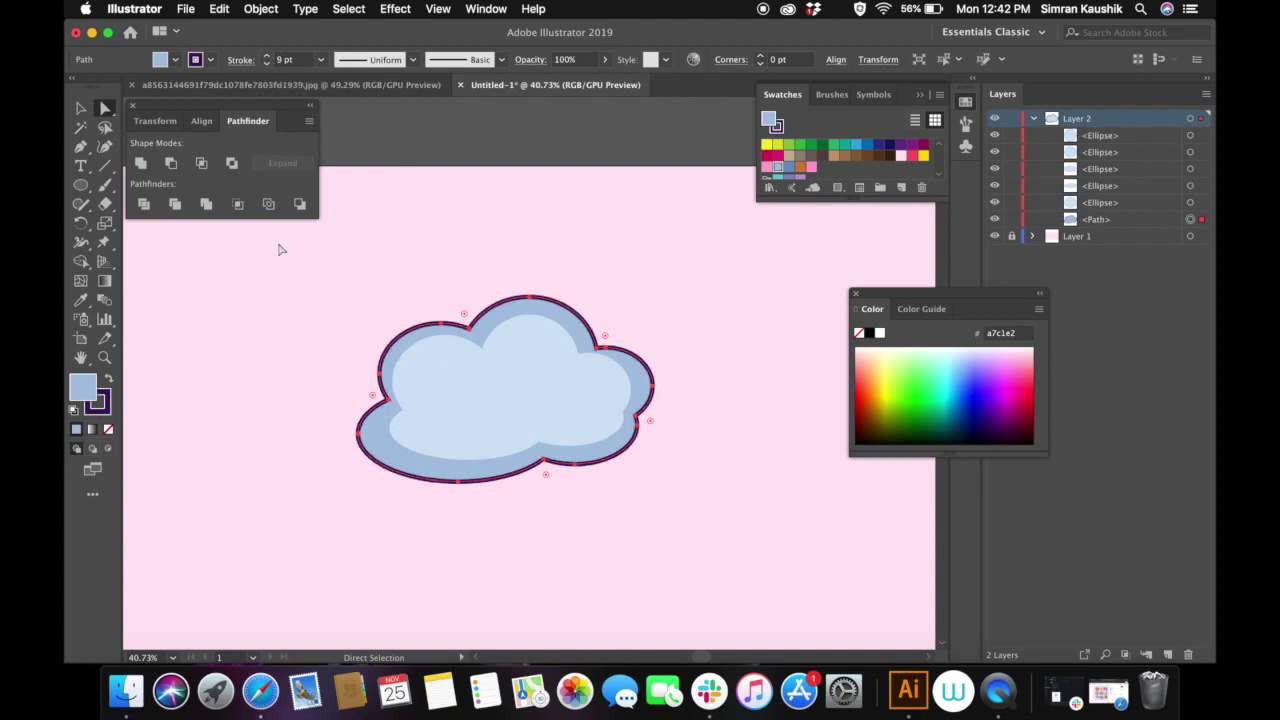
pyautogui.click(281, 254)
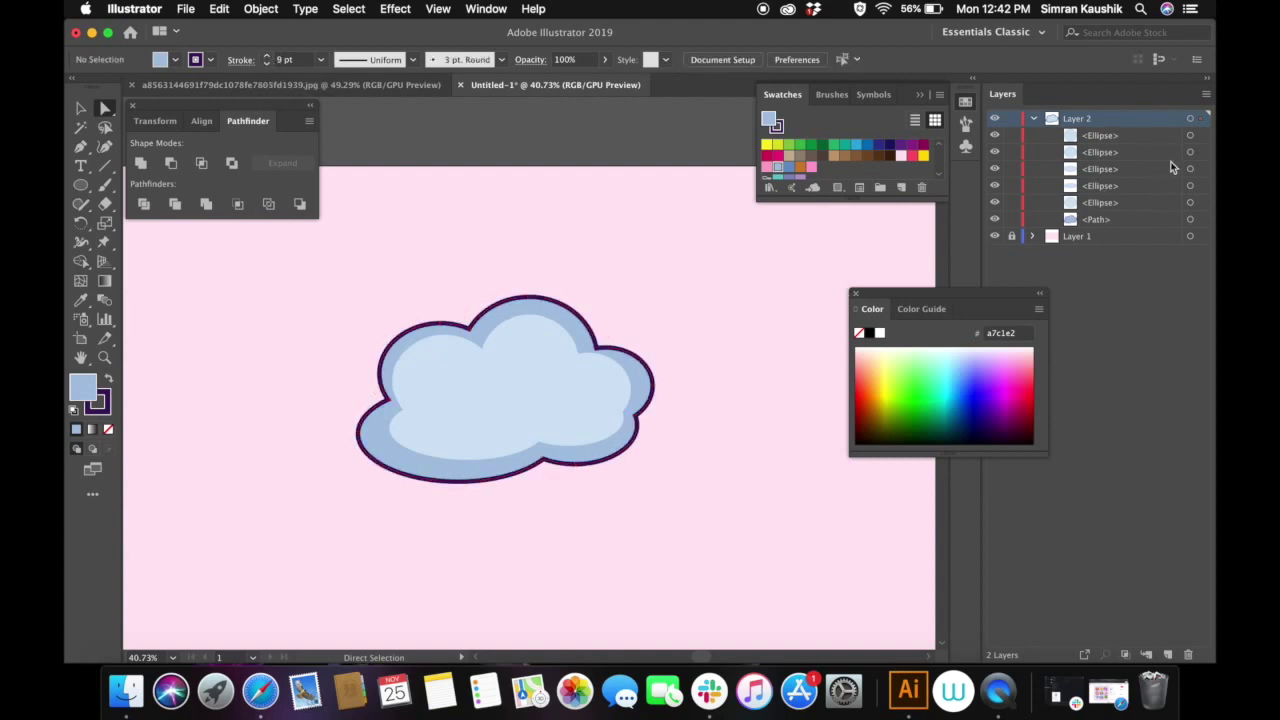
pyautogui.click(1130, 138)
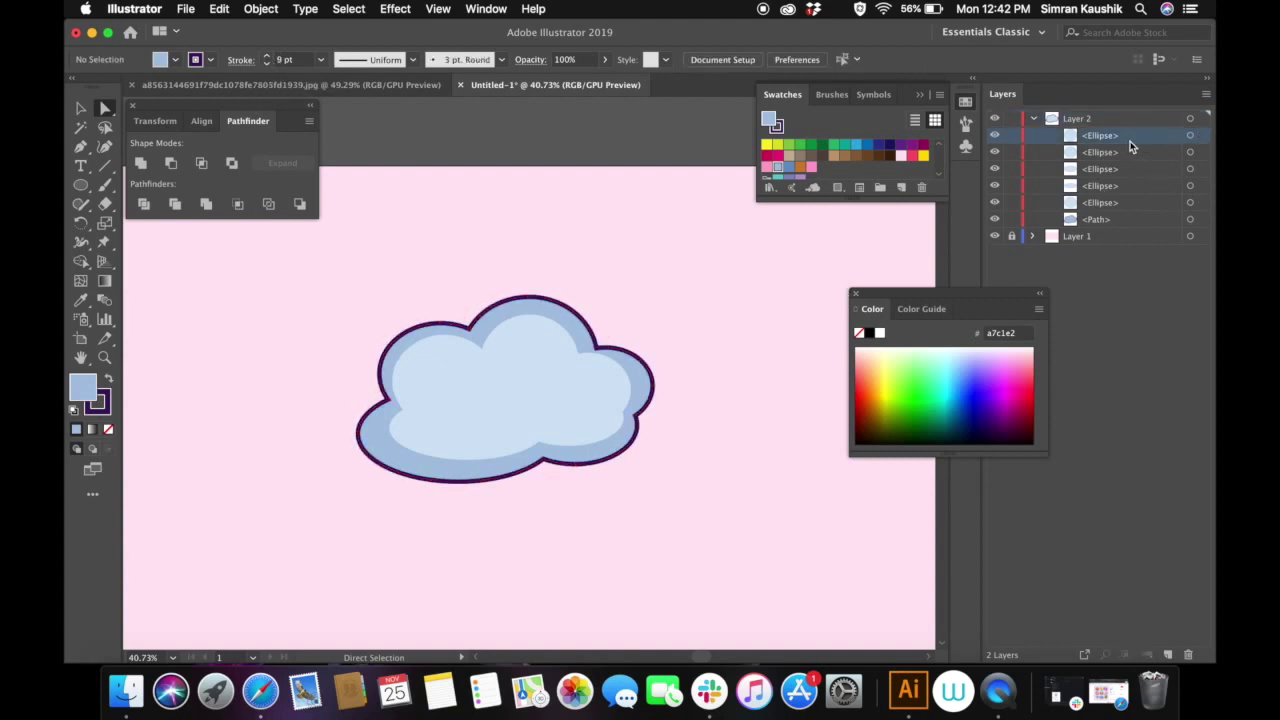
pyautogui.click(1034, 120)
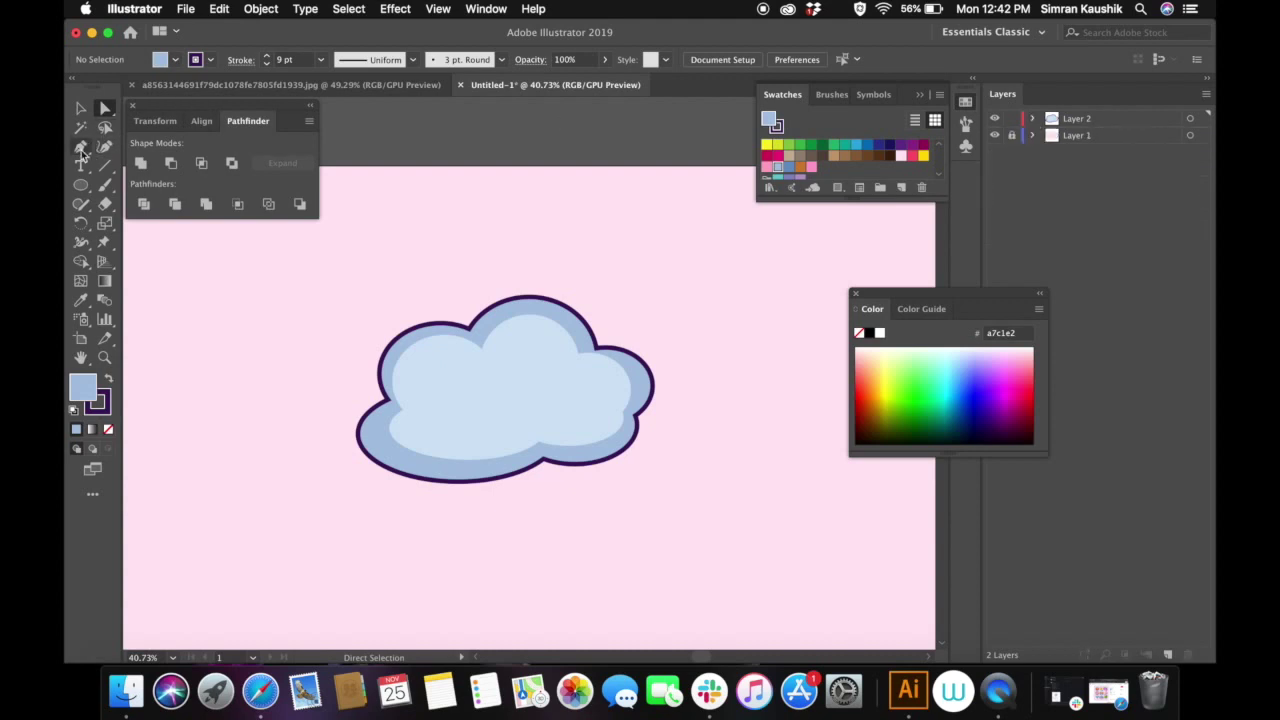
# - Switch to the Paintbrush and set the fill colour to very light blue e9f4ff
pyautogui.click(105, 185)
pyautogui.doubleClick(84, 387)
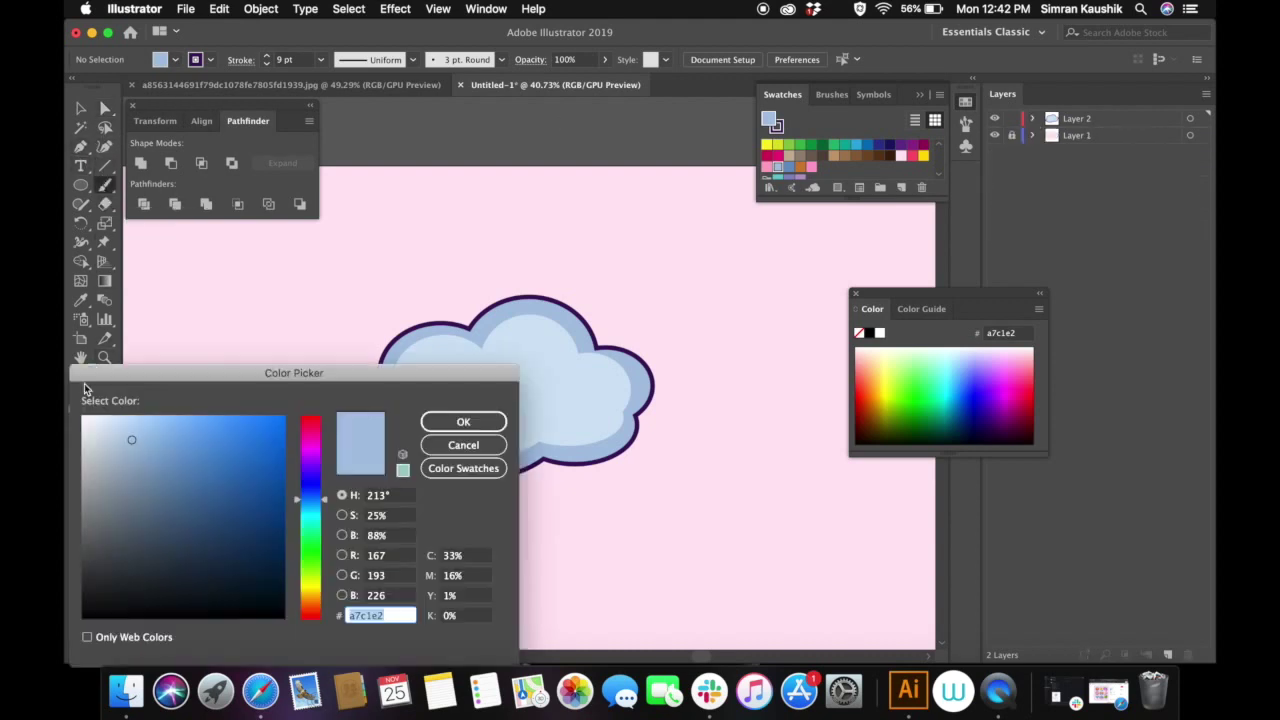
pyautogui.write('e9f4ff')
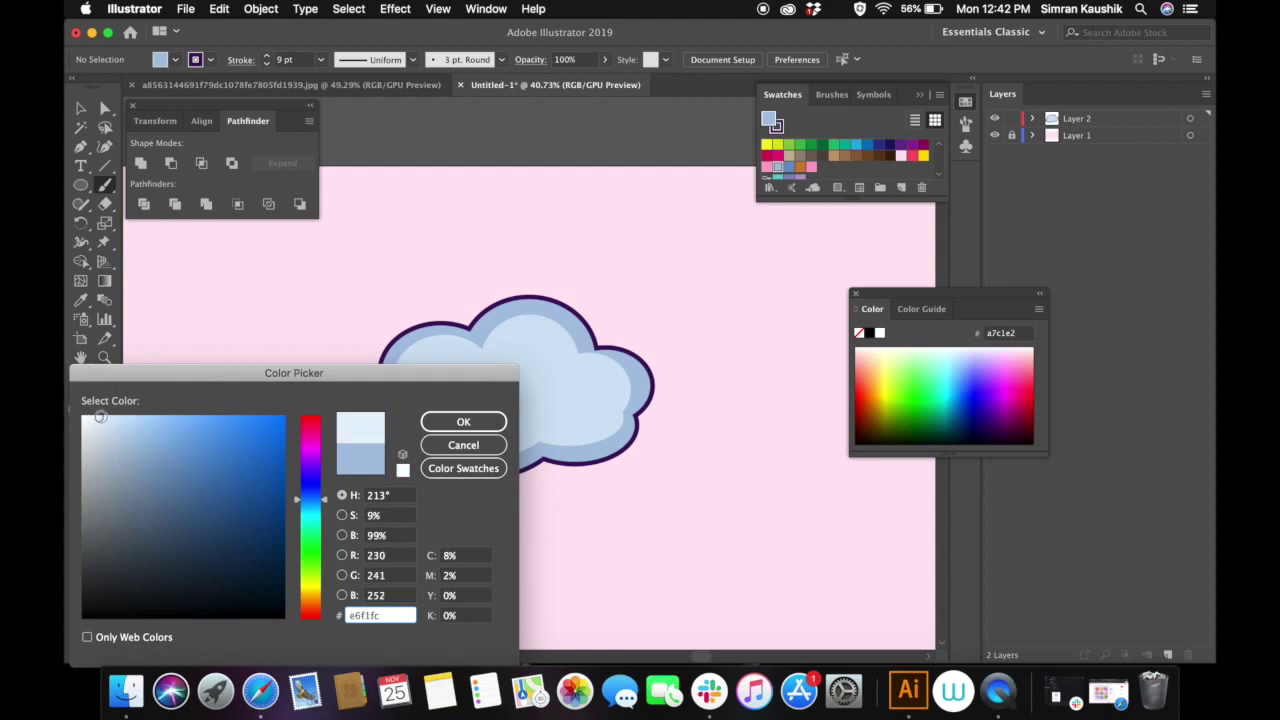
pyautogui.click(463, 421)
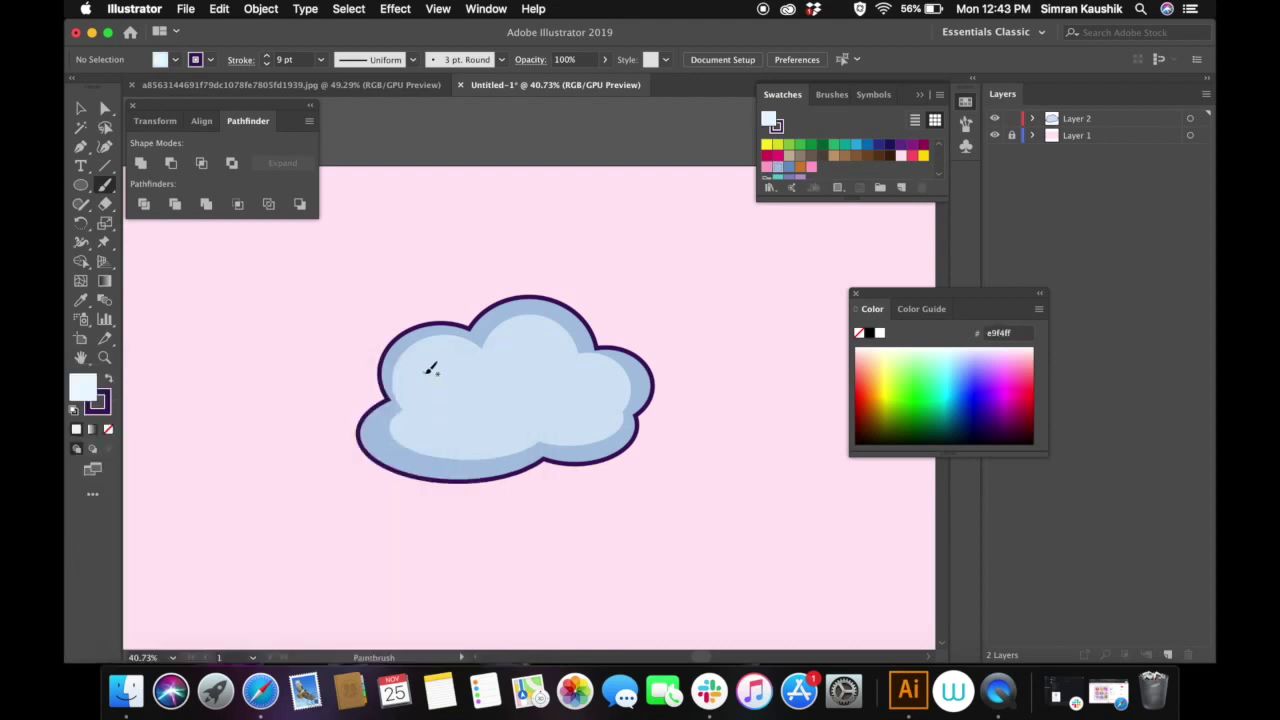
# - Paint a curved white ffffff highlight with a dot at its lower end along the upper-left lobe, using no fill
pyautogui.click(427, 373)
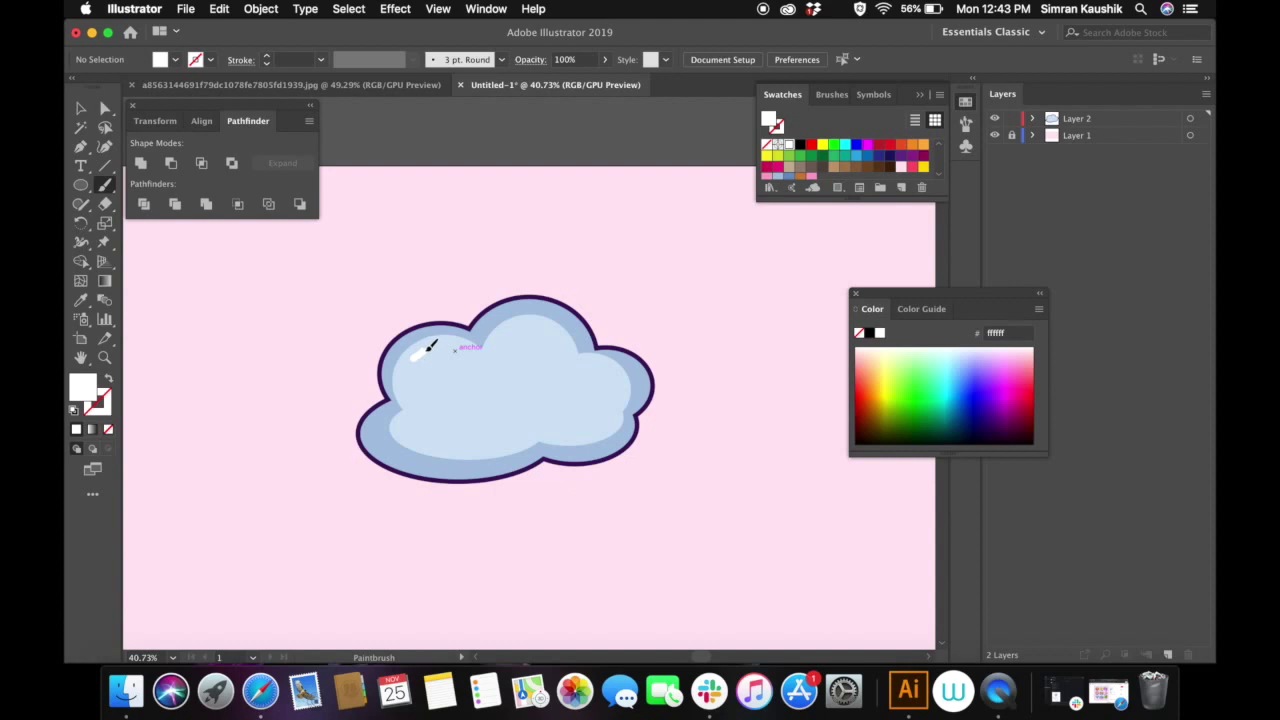
pyautogui.hotkey('shift', 'x')
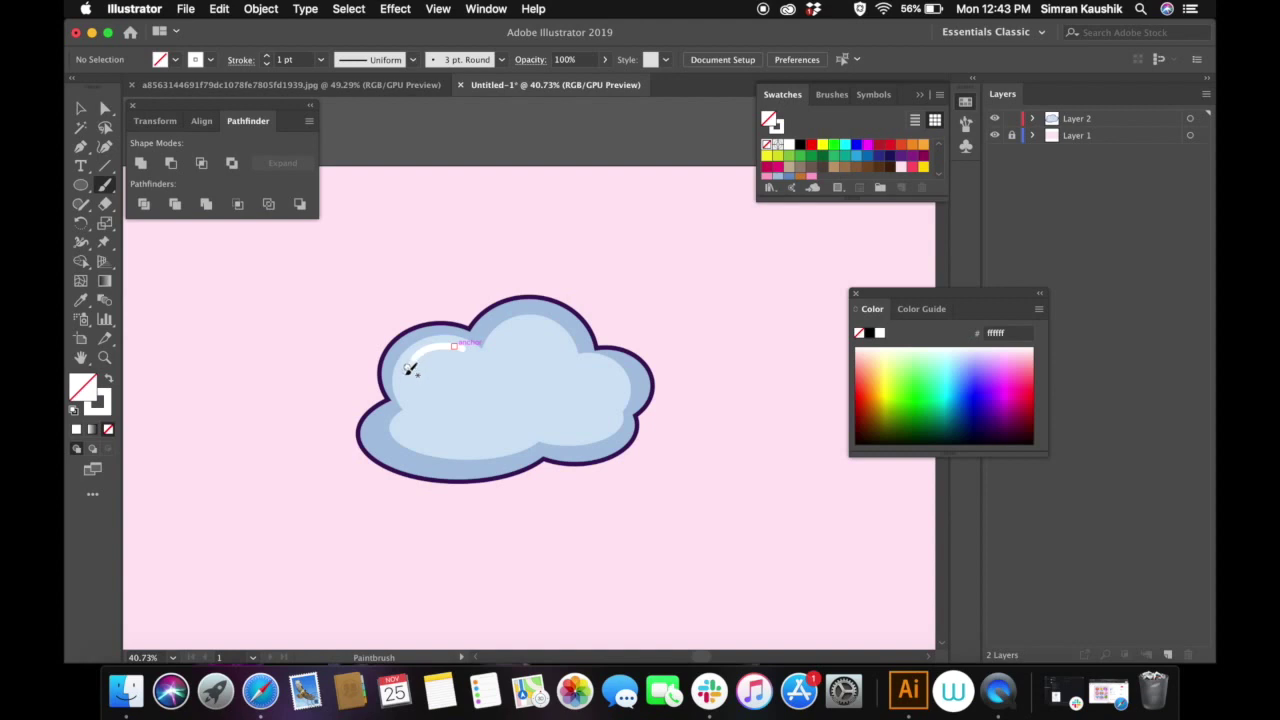
pyautogui.scroll(-3, 485, 349)
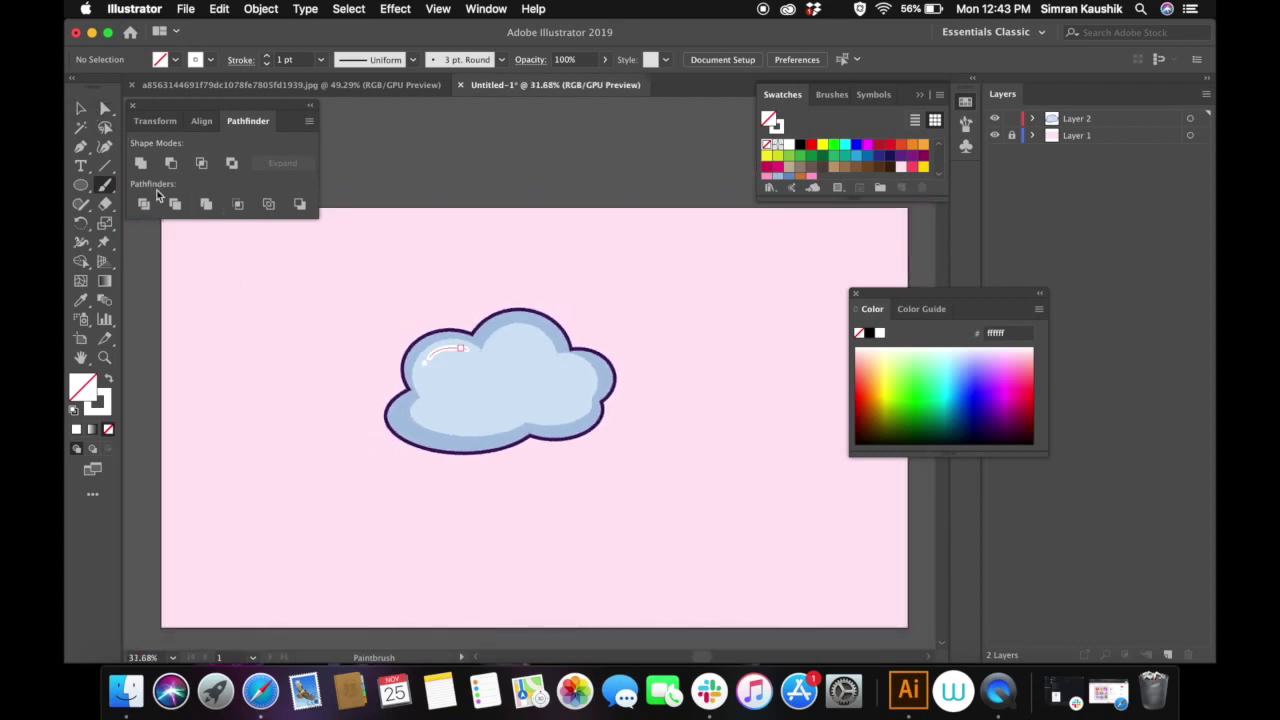
pyautogui.press('v')
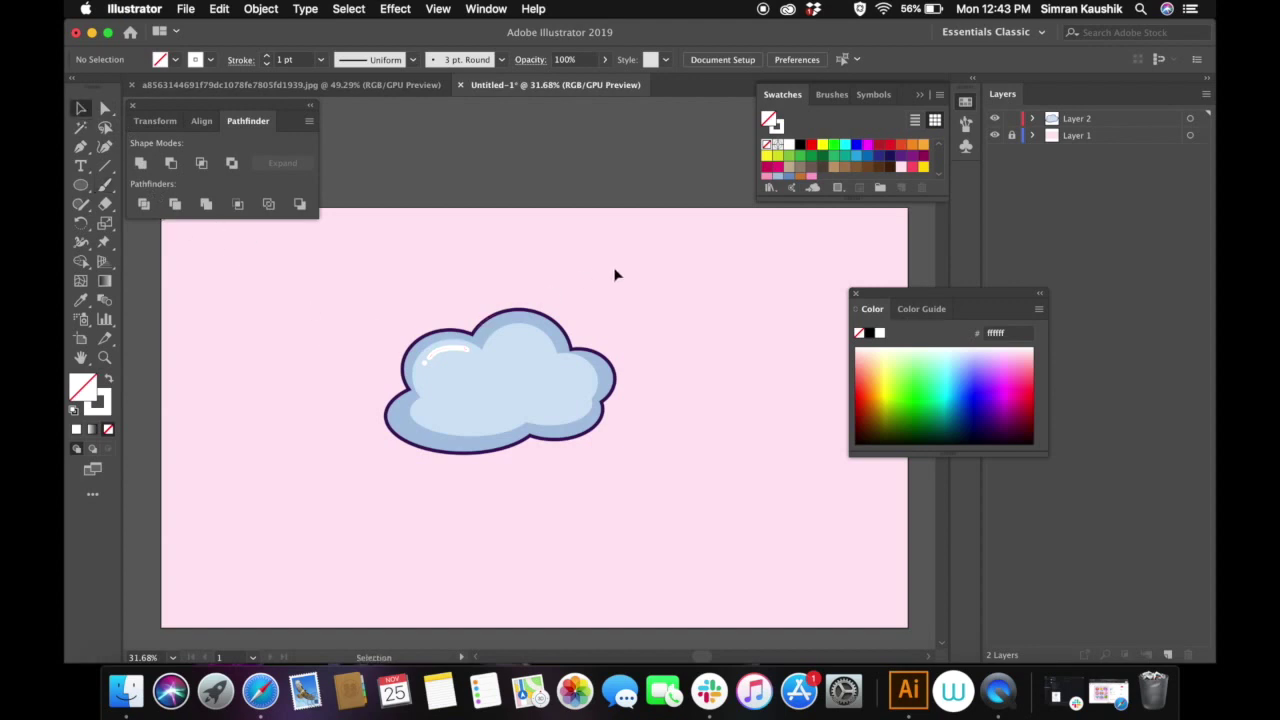
# - Paint a short curved white highlight with a dot at its left end along the top lobe, undoing unsatisfactory strokes
pyautogui.press('b')
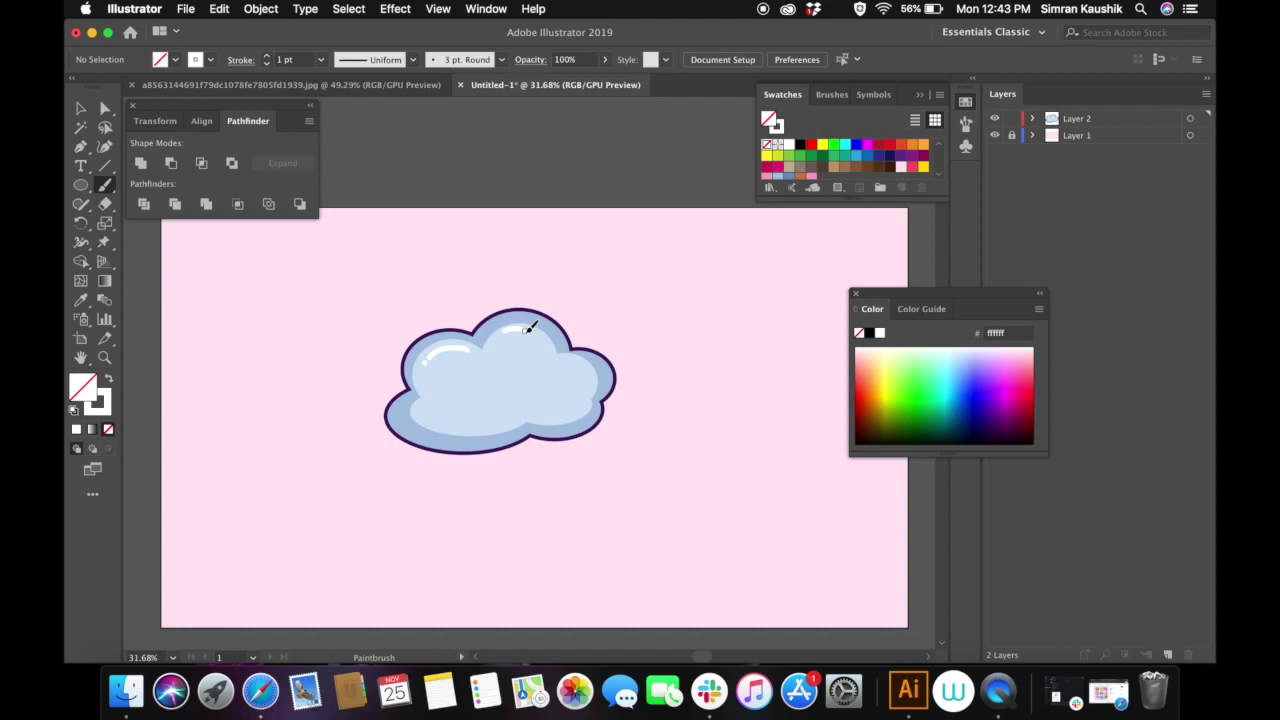
pyautogui.press('super+z')
pyautogui.scroll(10, 527, 330)
pyautogui.moveTo(453, 339); pyautogui.dragTo(535, 325)
pyautogui.press('super+z')
pyautogui.moveTo(451, 329); pyautogui.dragTo(538, 320)
pyautogui.click(559, 331)
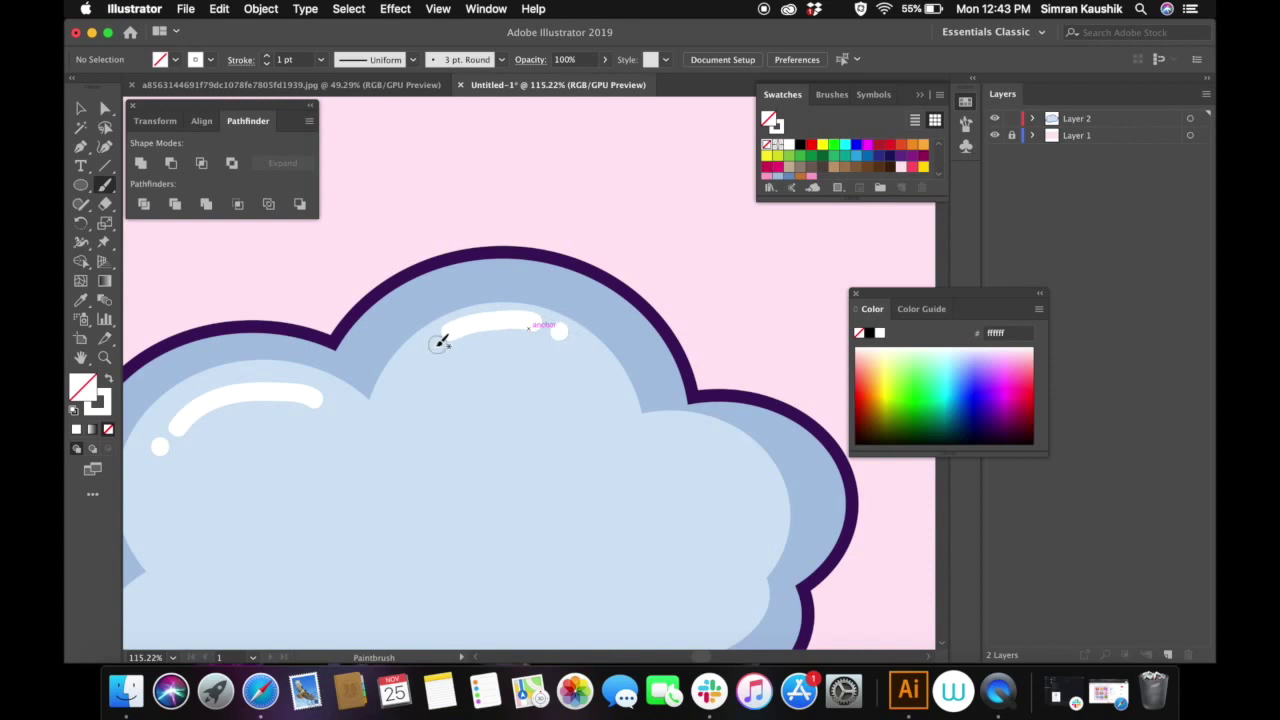
pyautogui.press('super+z')
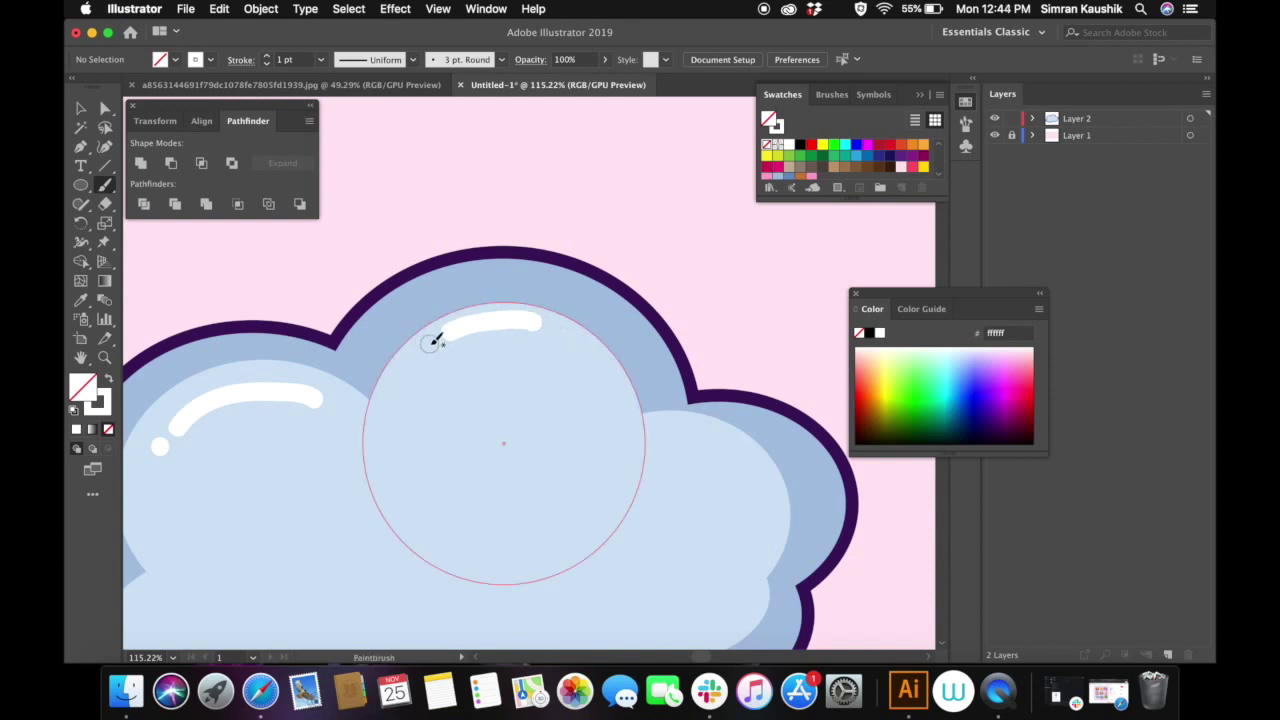
# - Sample the cloud outline with the Eyedropper and set the fill to the stroke's dark purple 3f1460
pyautogui.press('super+0')
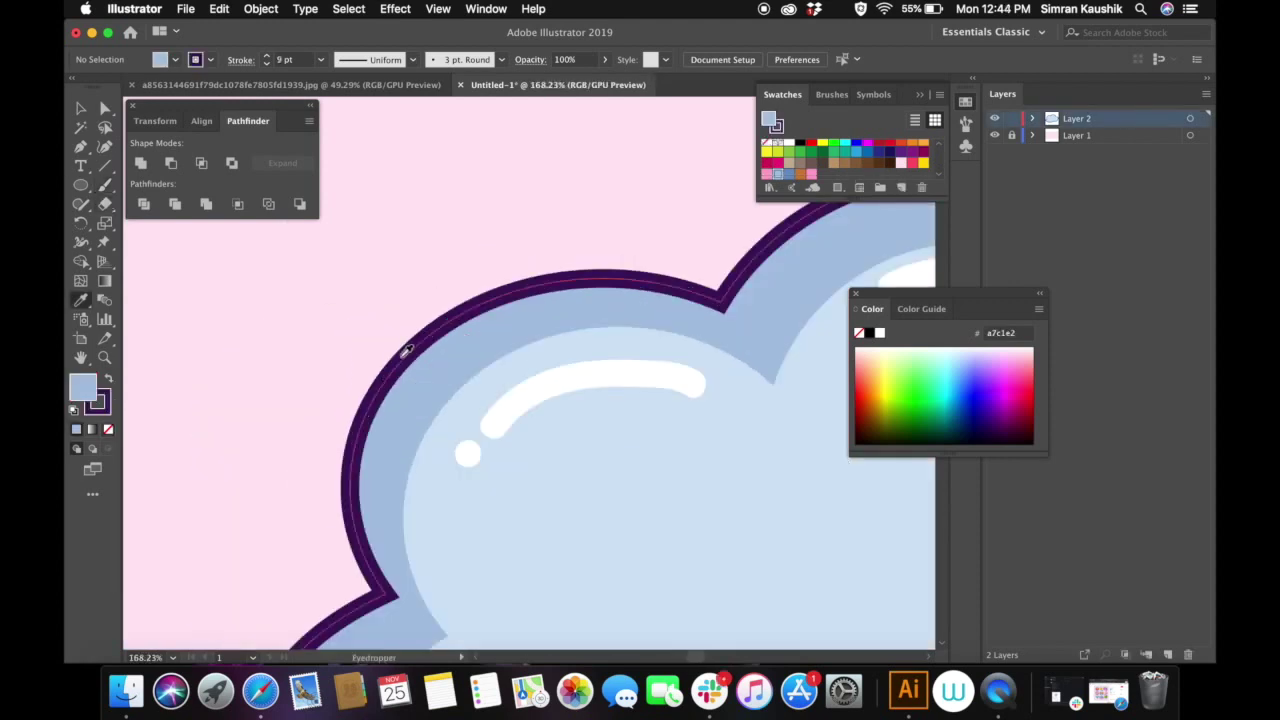
pyautogui.click(402, 354)
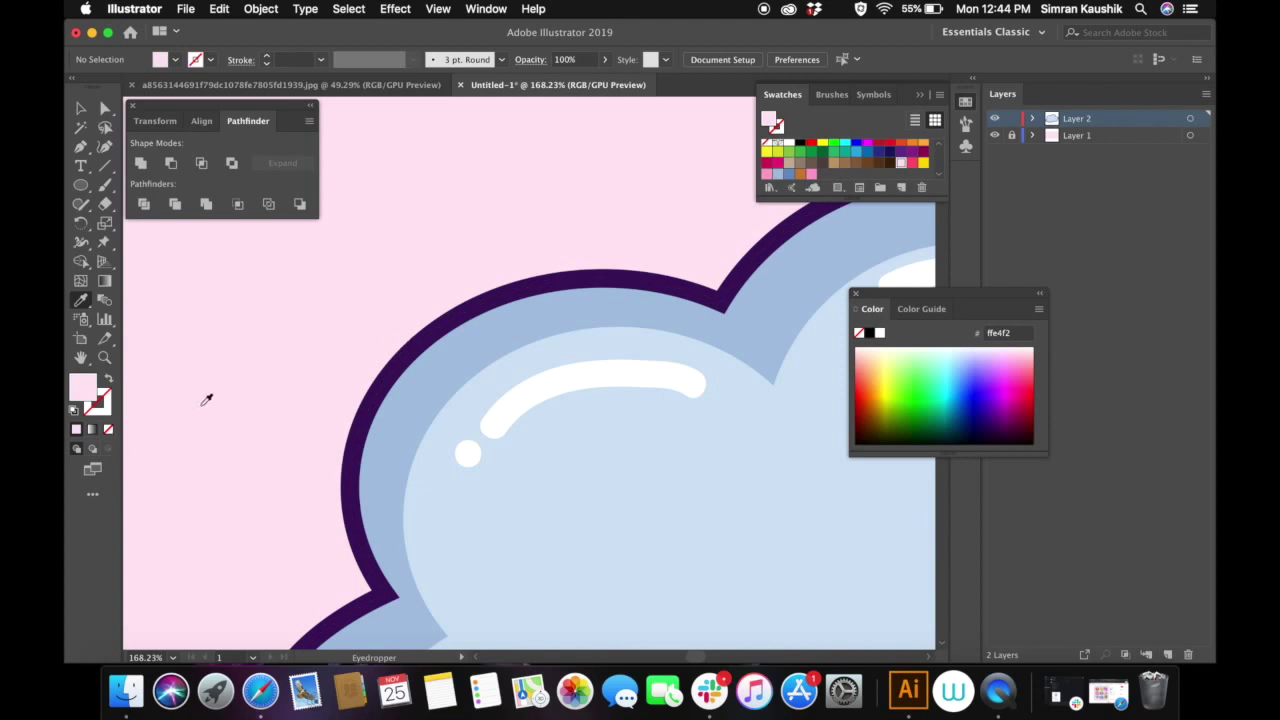
pyautogui.press('super+z')
pyautogui.scroll(-10, 206, 400)
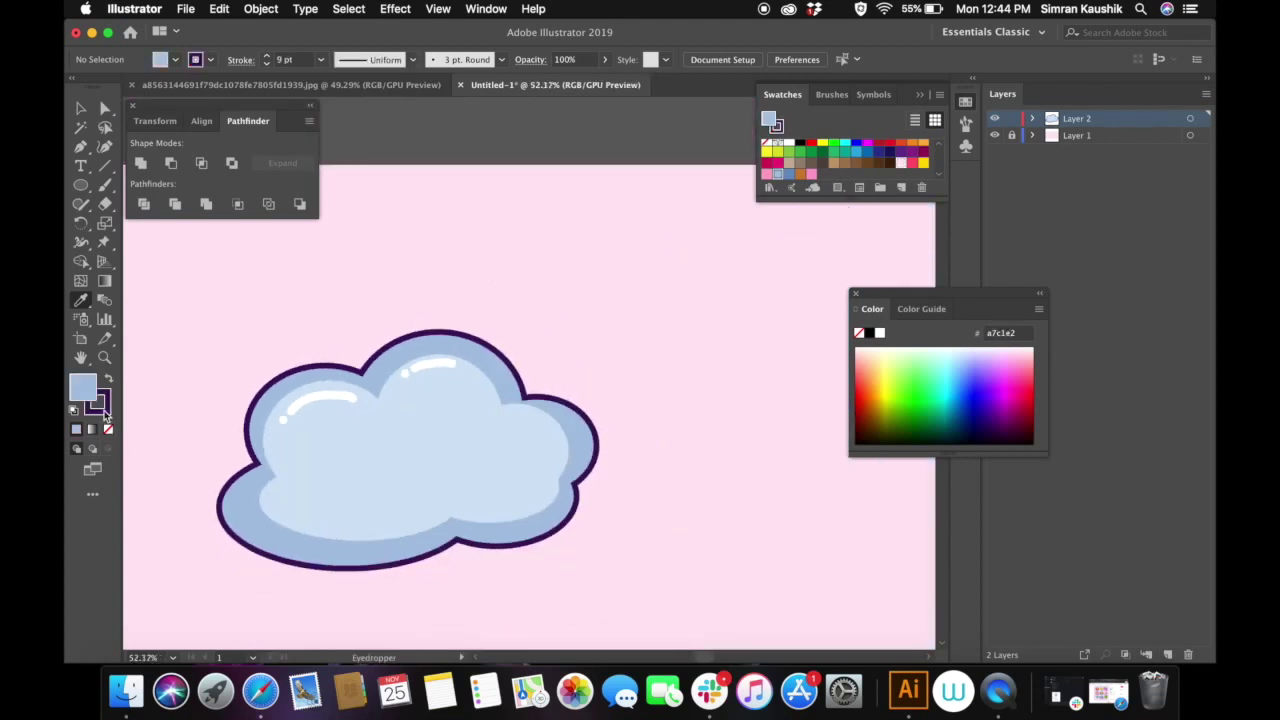
pyautogui.doubleClick(104, 410)
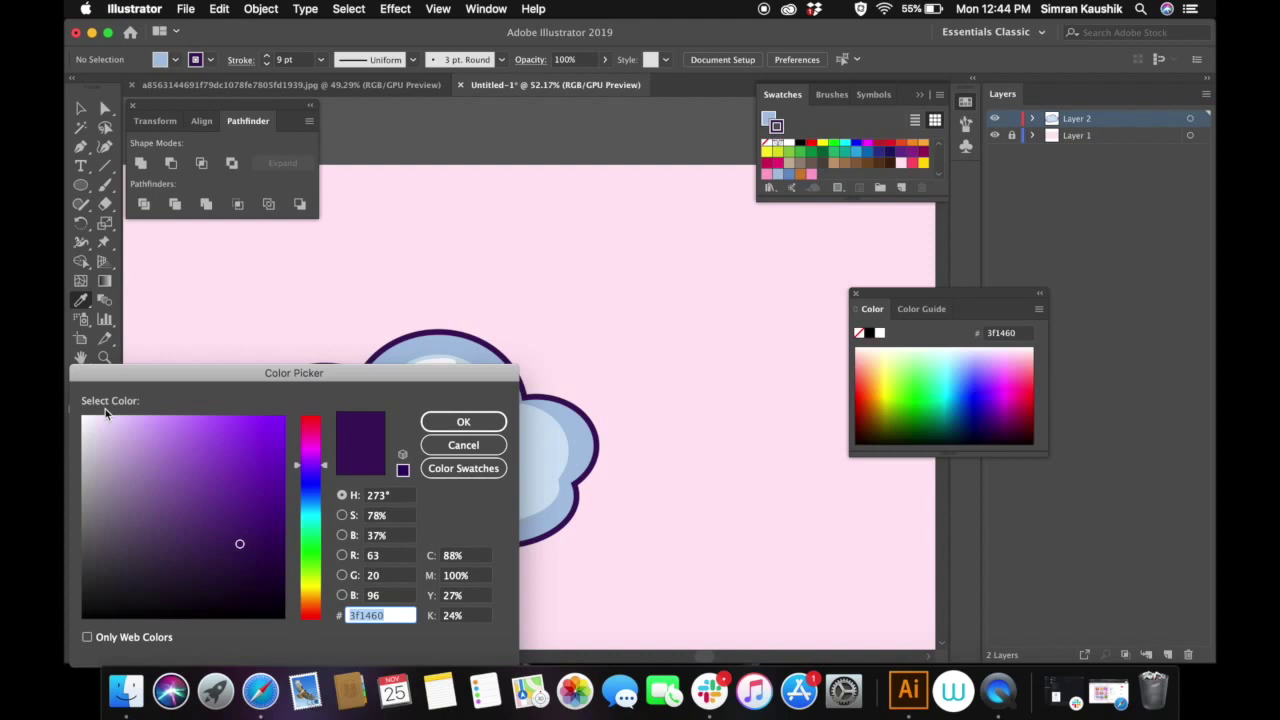
pyautogui.click(463, 421)
pyautogui.doubleClick(85, 387)
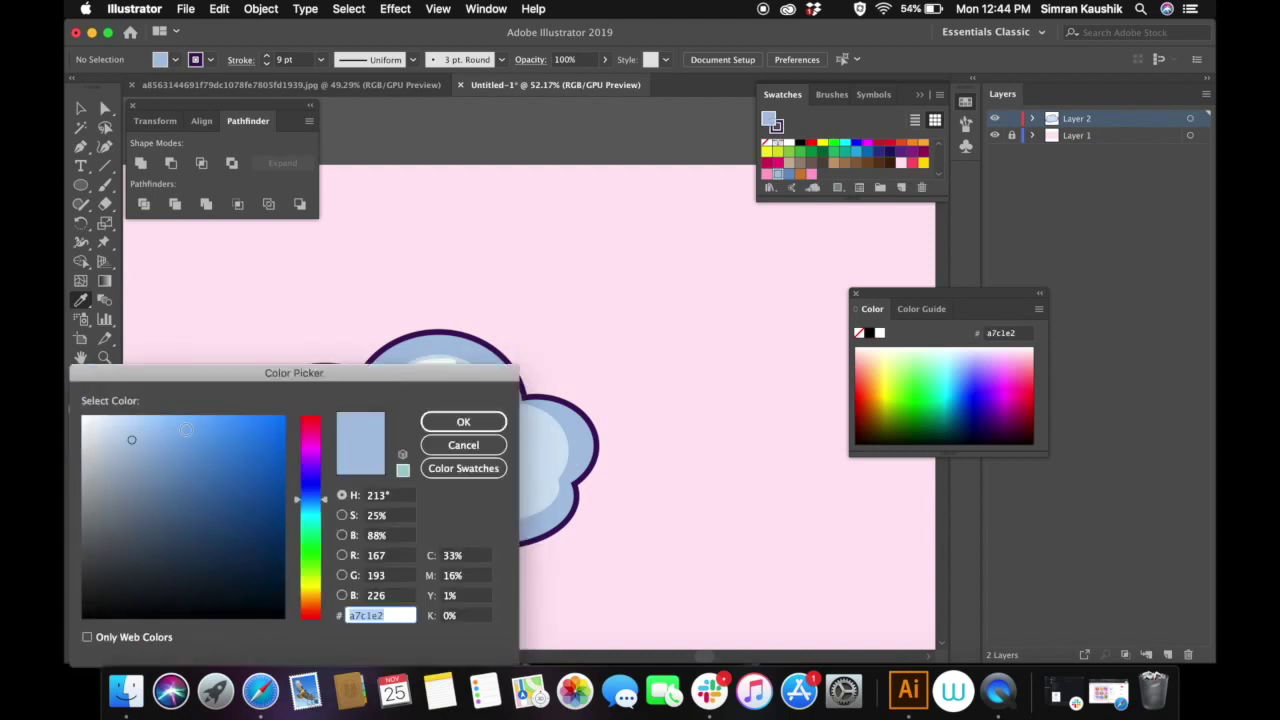
pyautogui.click(463, 421)
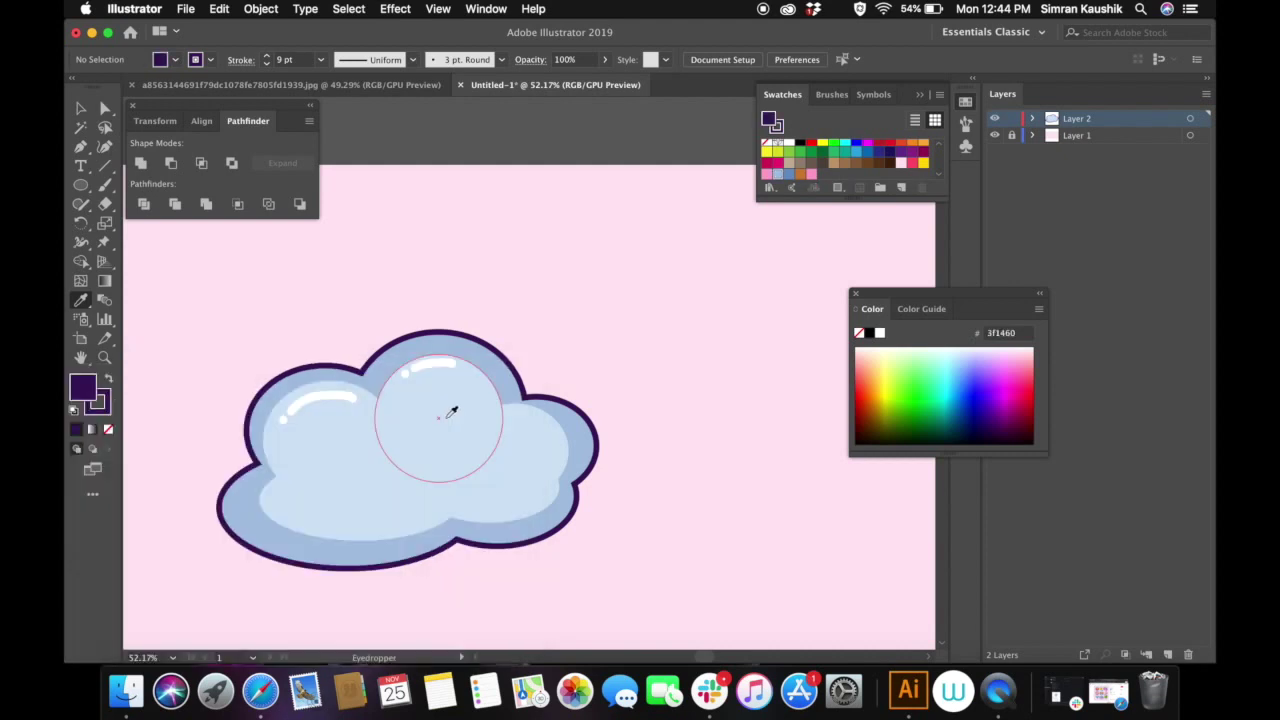
# - Draw a small dark purple circle near the middle of the cloud as an eye
pyautogui.click(81, 184)
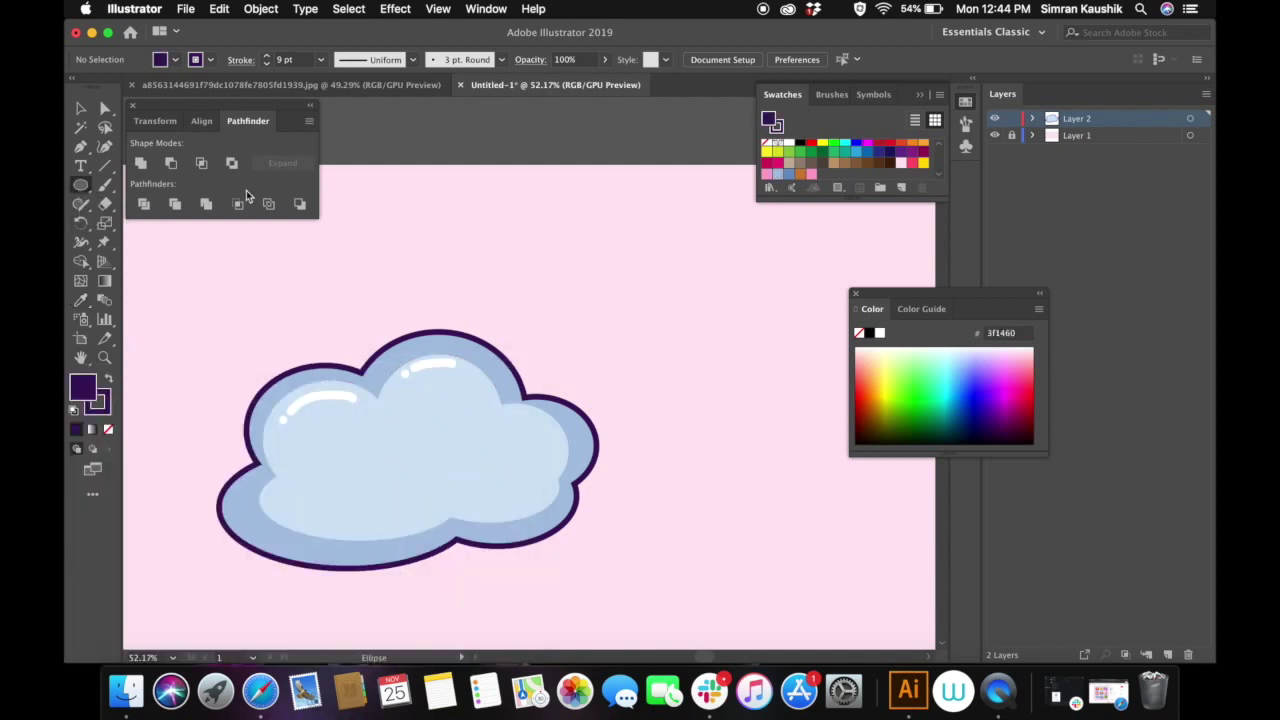
pyautogui.scroll(-3, 416, 349)
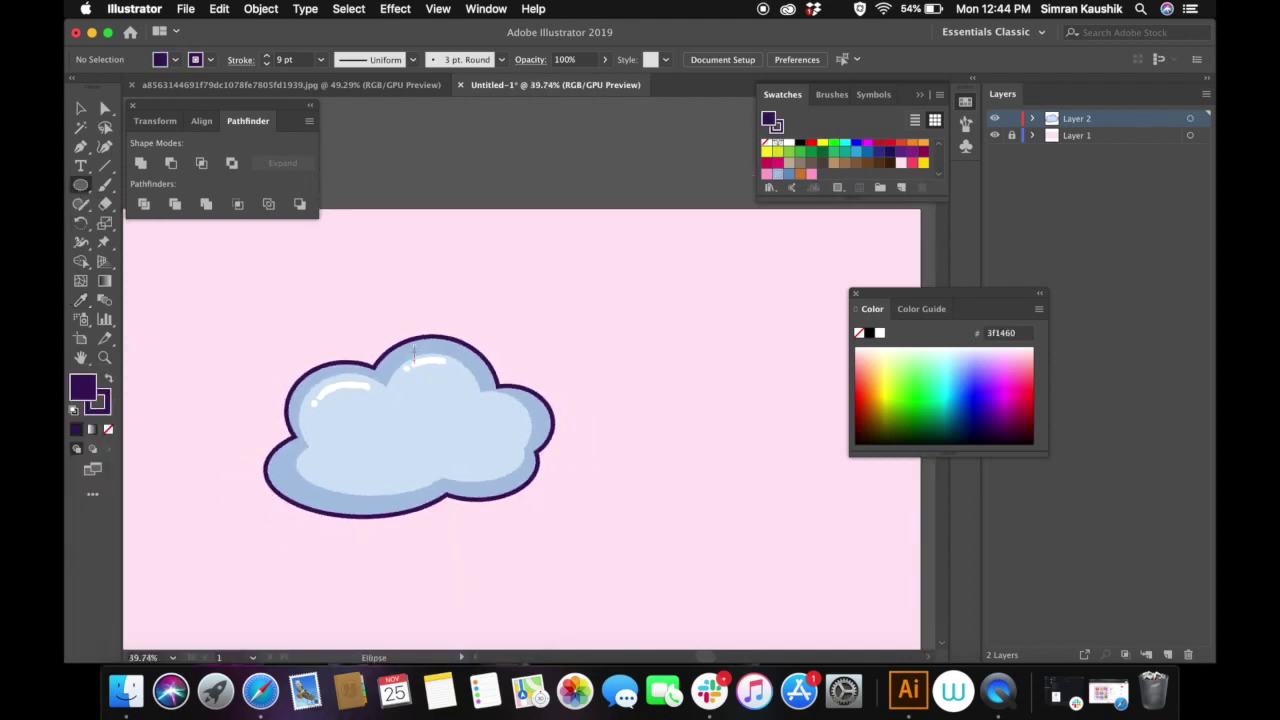
pyautogui.hscroll(-3, 415, 350)
pyautogui.scroll(-2, 415, 350)
pyautogui.scroll(5, 414, 350)
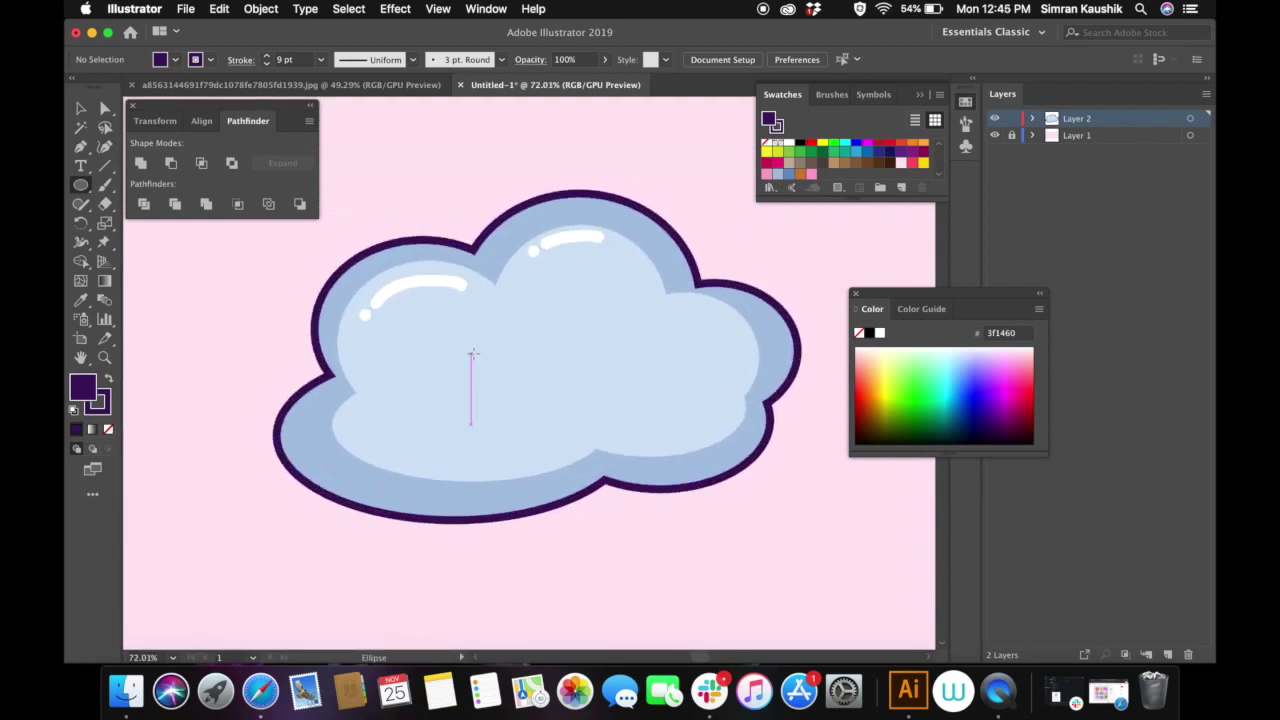
pyautogui.moveTo(473, 353); pyautogui.dragTo(519, 377)
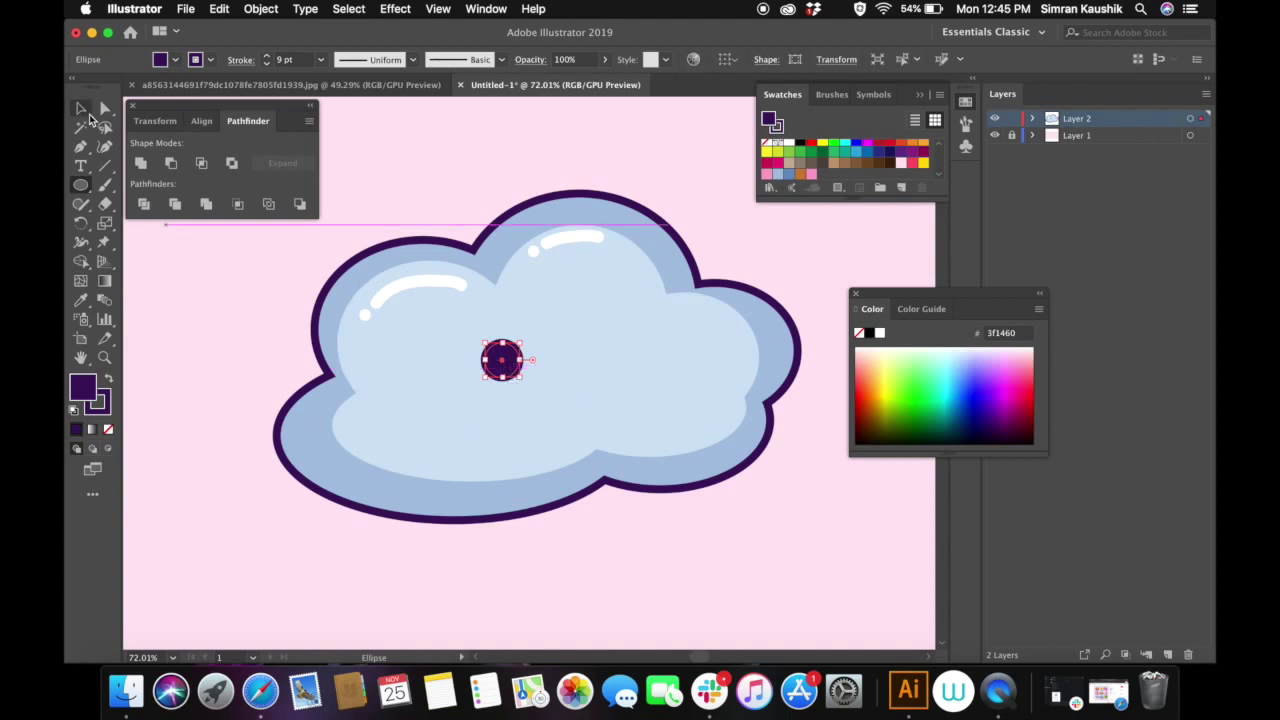
pyautogui.click(82, 110)
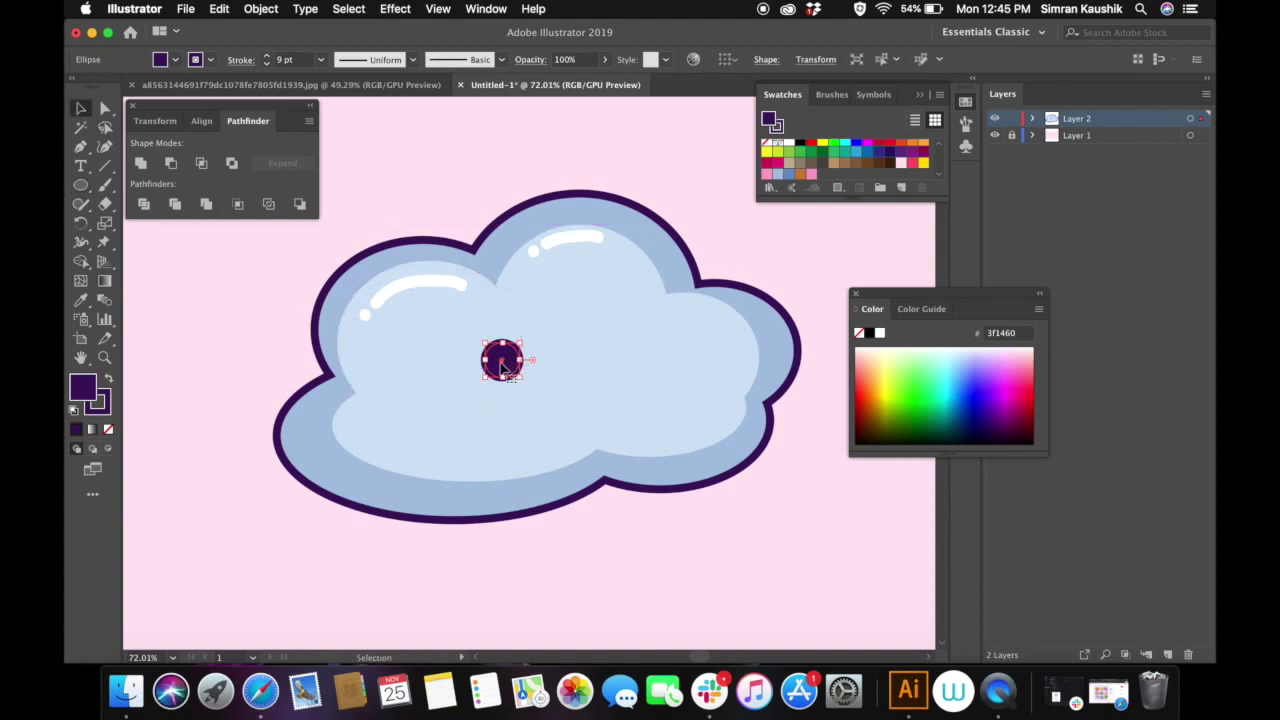
# - Duplicate the dark purple eye circle level to its right and widen the gap between the two eyes slightly
pyautogui.moveTo(503, 365); pyautogui.dragTo(589, 359)
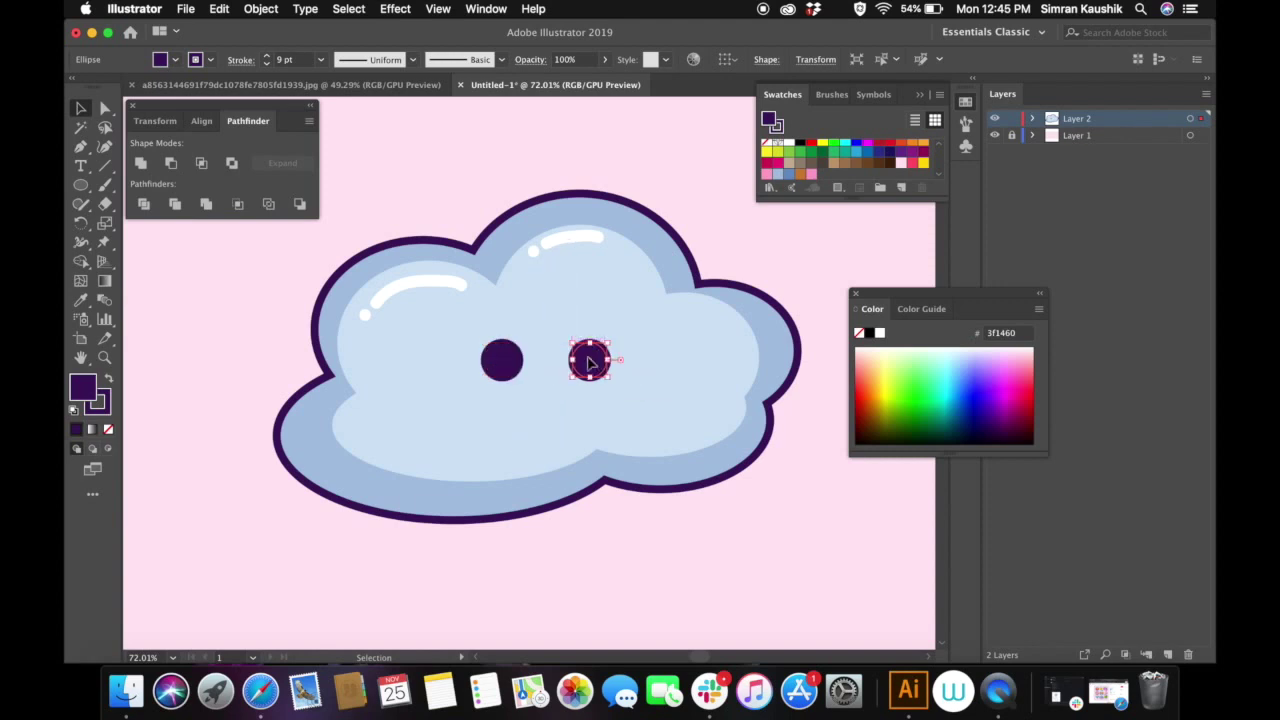
pyautogui.moveTo(593, 364); pyautogui.dragTo(614, 366)
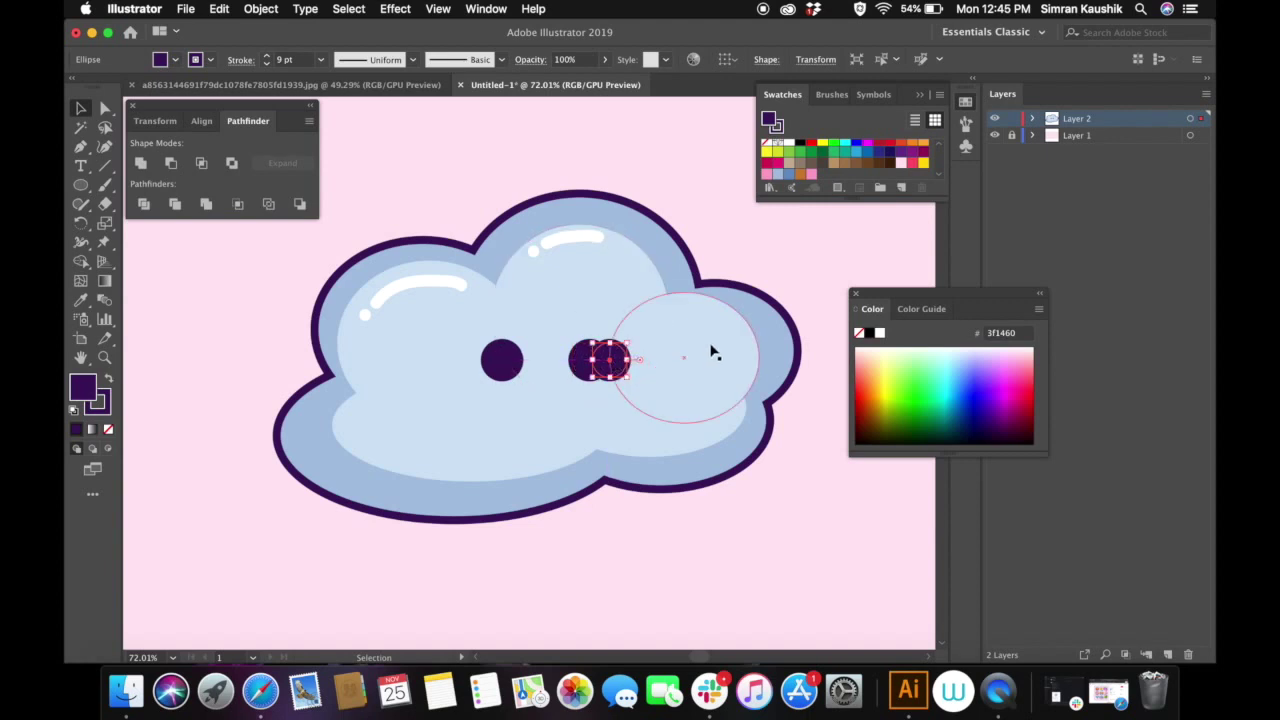
pyautogui.press('super+z')
pyautogui.moveTo(592, 366); pyautogui.dragTo(601, 367)
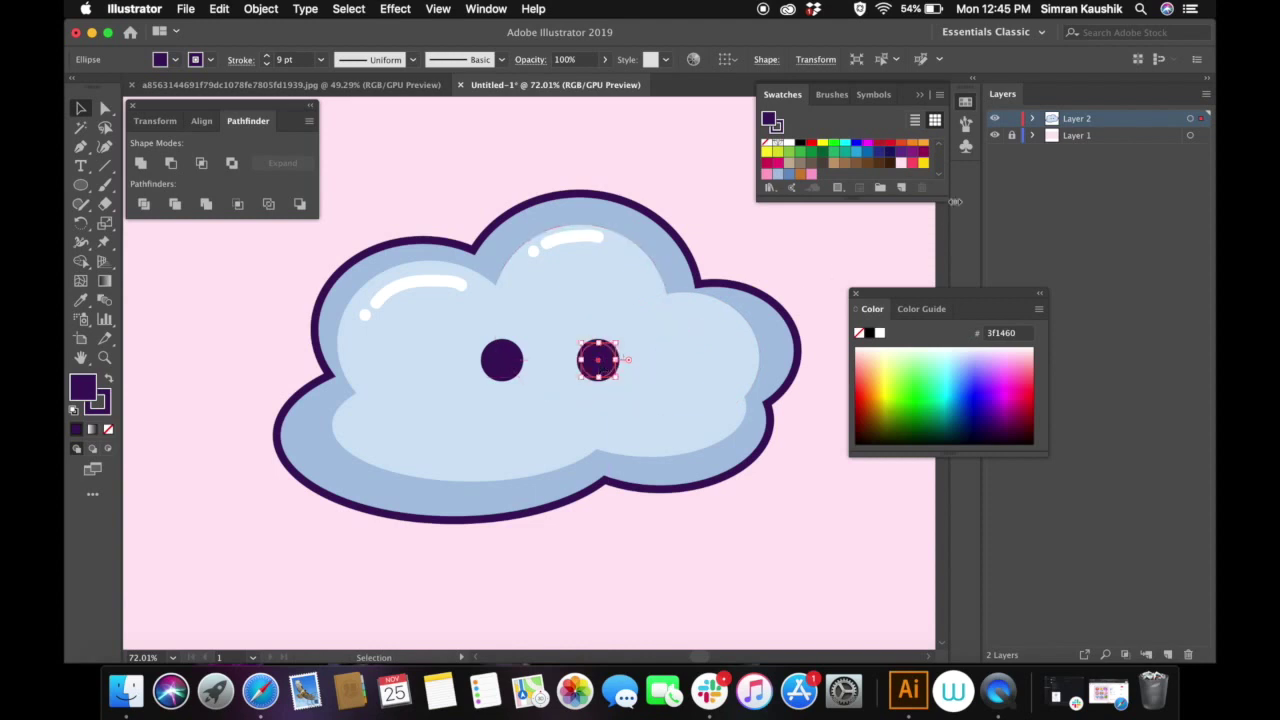
# - Select both eye ellipses in Layer 2, nudge them together slightly to the left on the cloud, and deselect them
pyautogui.click(1034, 119)
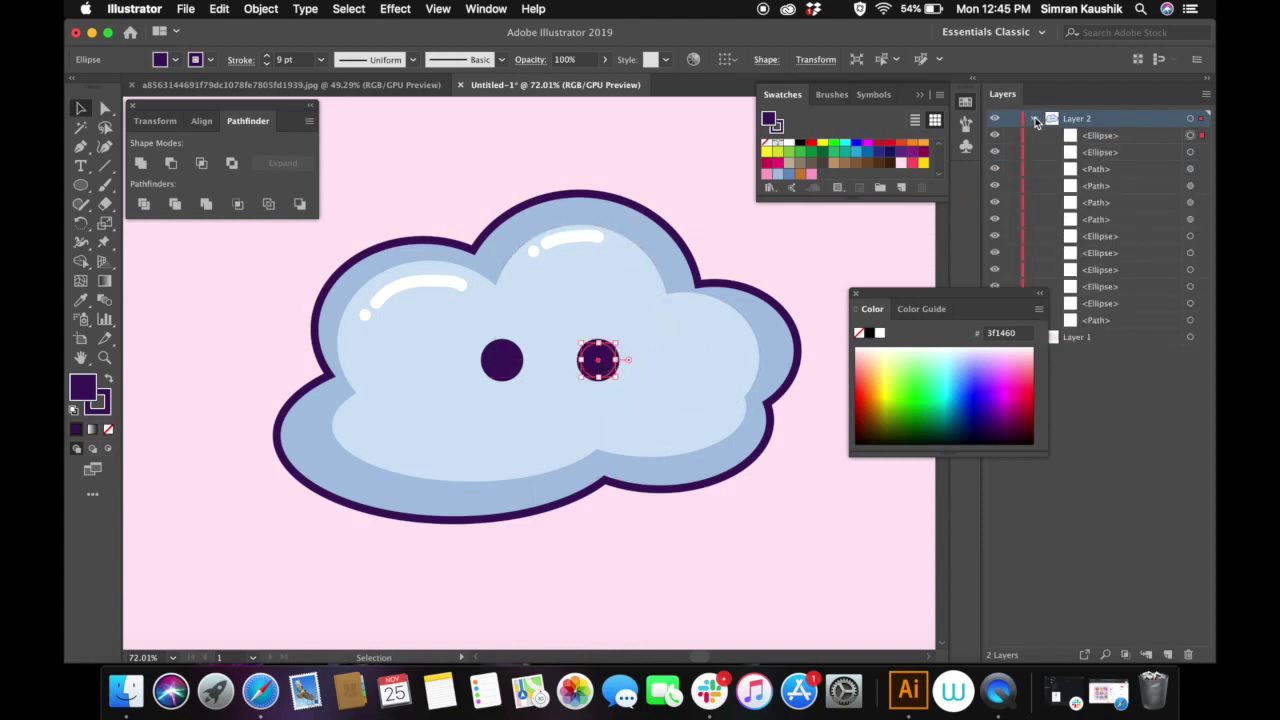
pyautogui.keyDown('shift'); pyautogui.click(1190, 153); pyautogui.keyUp('shift')
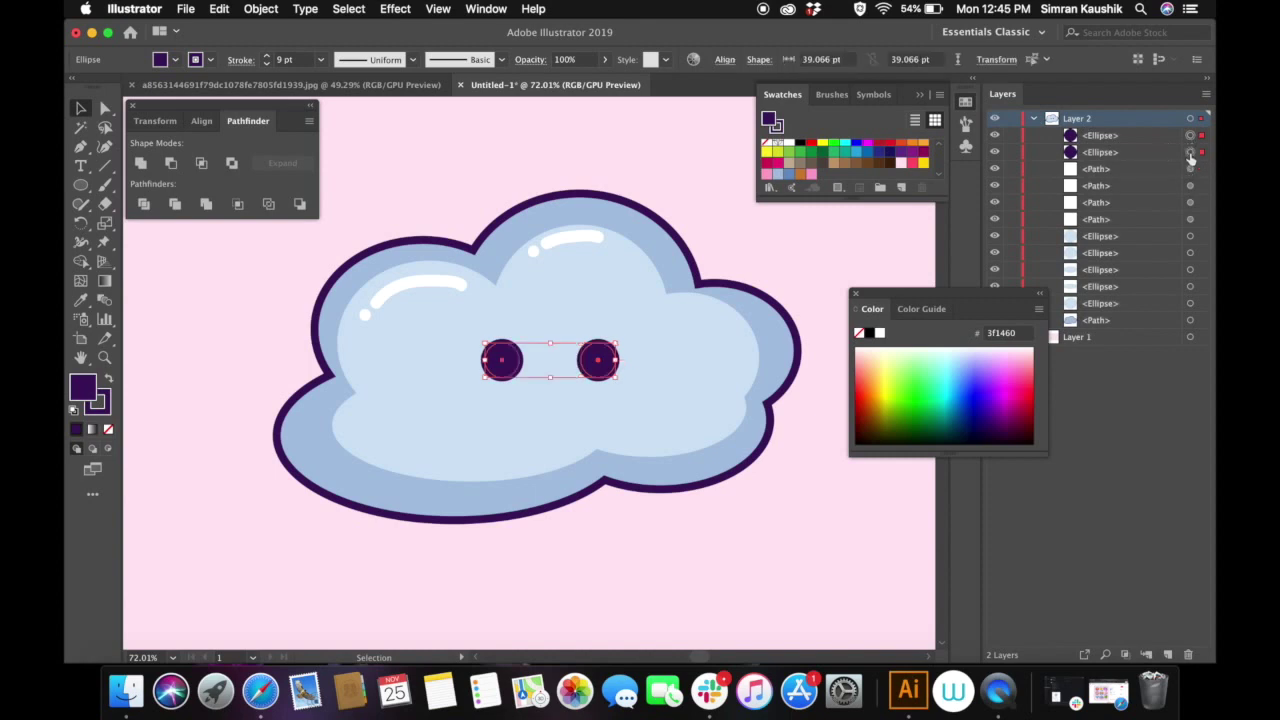
pyautogui.press('Left')
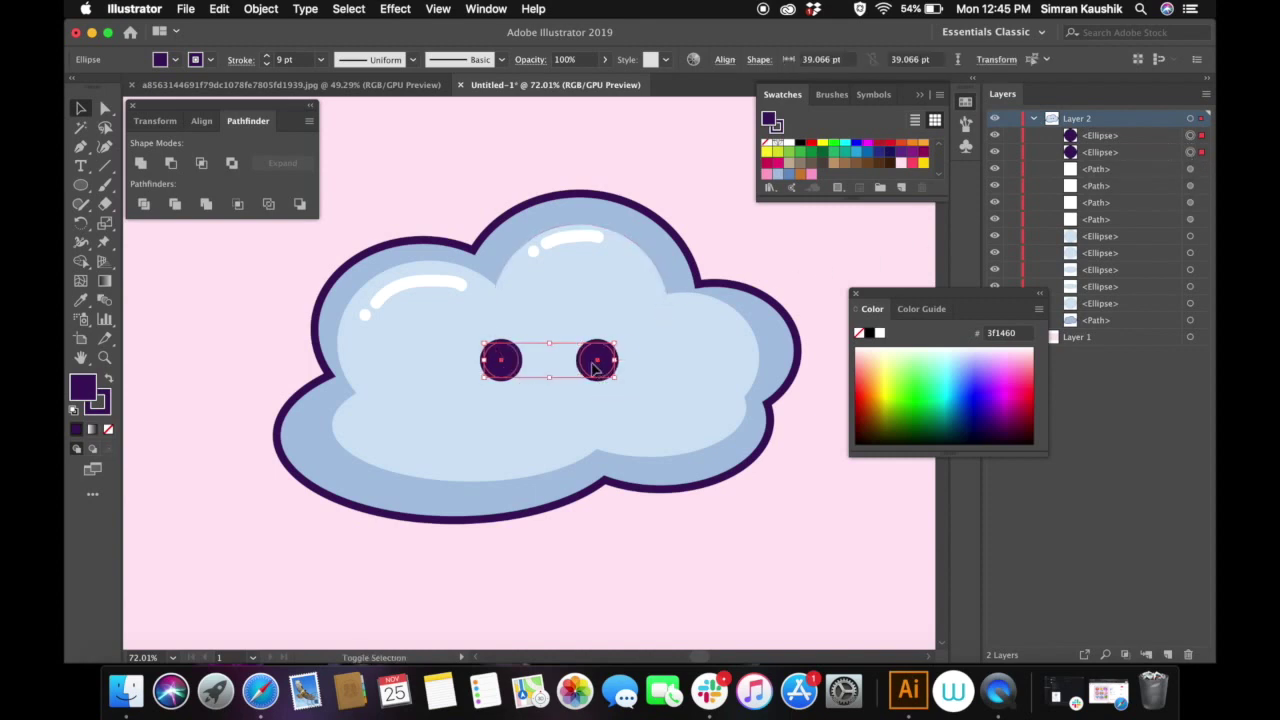
pyautogui.hotkey('shift', 'Left')
pyautogui.hotkey('shift', 'Left')
pyautogui.hotkey('shift', 'Left')
pyautogui.press('Right')
pyautogui.press('Right')
pyautogui.press('Right')
pyautogui.press('Right')
pyautogui.hotkey('shift', 'Right')
pyautogui.hotkey('shift', 'Right')
pyautogui.hotkey('shift', 'Right')
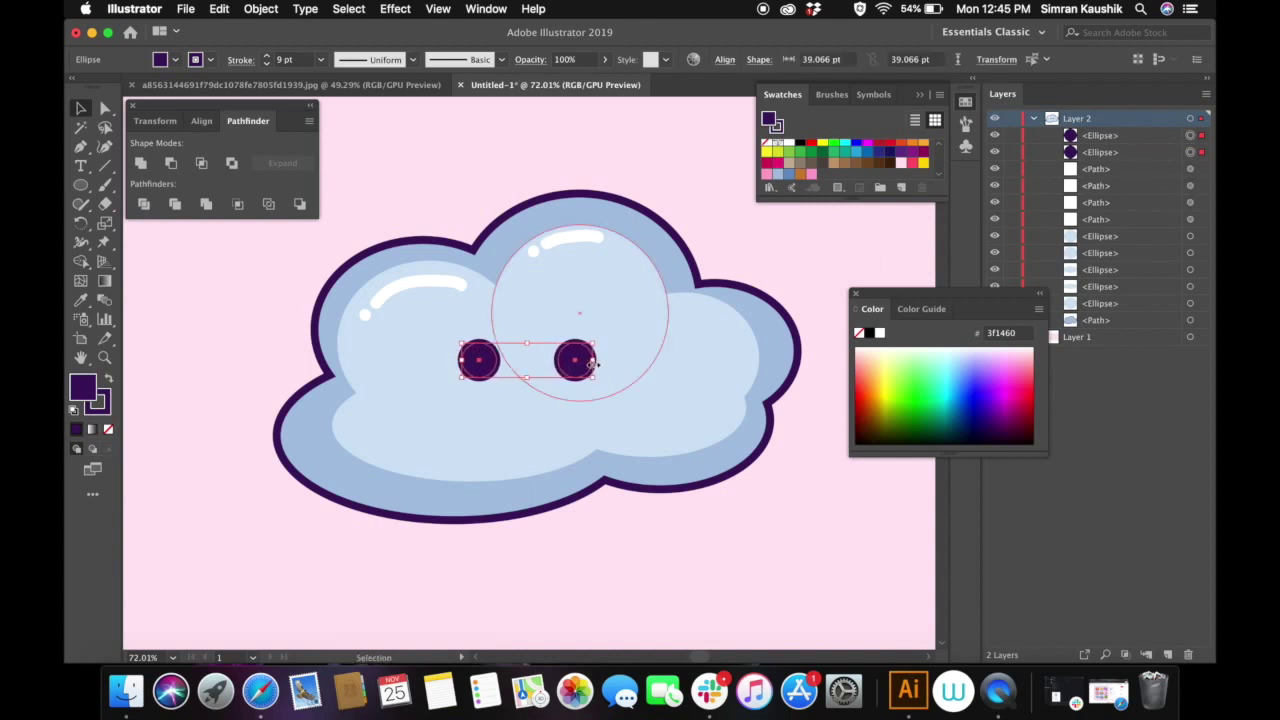
pyautogui.hotkey('shift', 'Left')
pyautogui.hotkey('shift', 'Left')
pyautogui.hotkey('shift', 'Left')
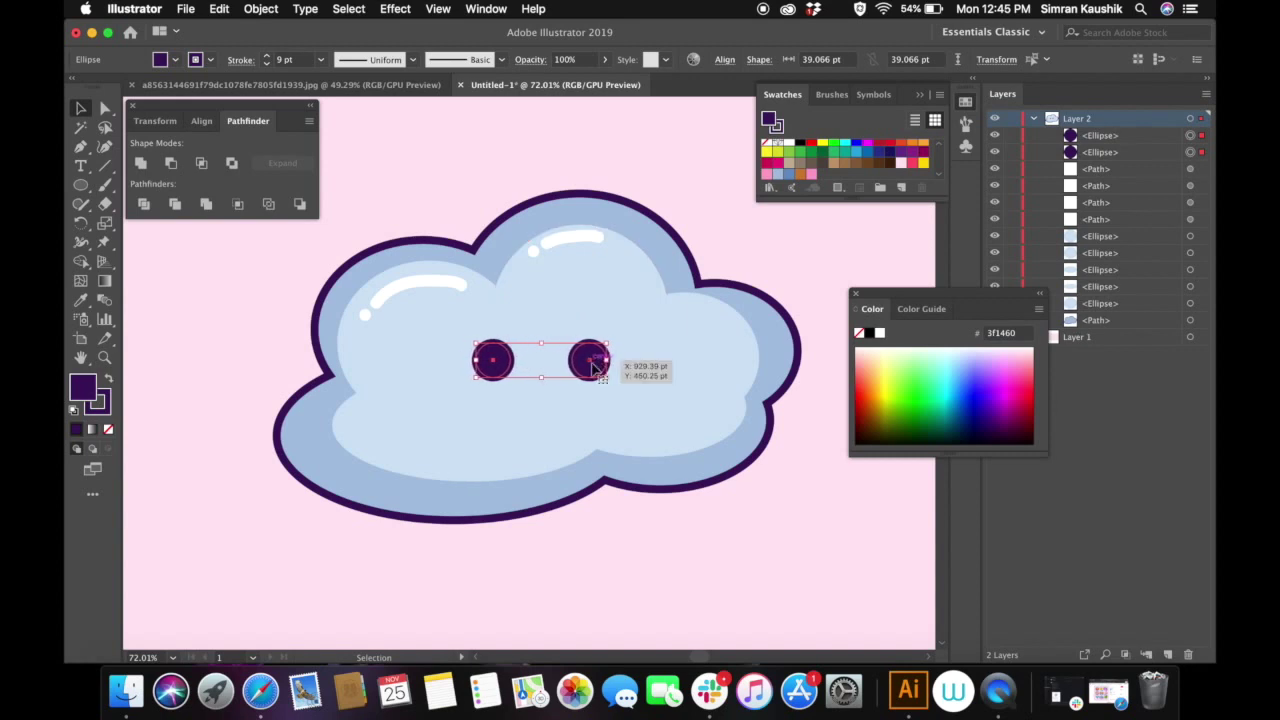
pyautogui.hotkey('shift', 'Right')
pyautogui.hotkey('shift', 'Right')
pyautogui.press('Right')
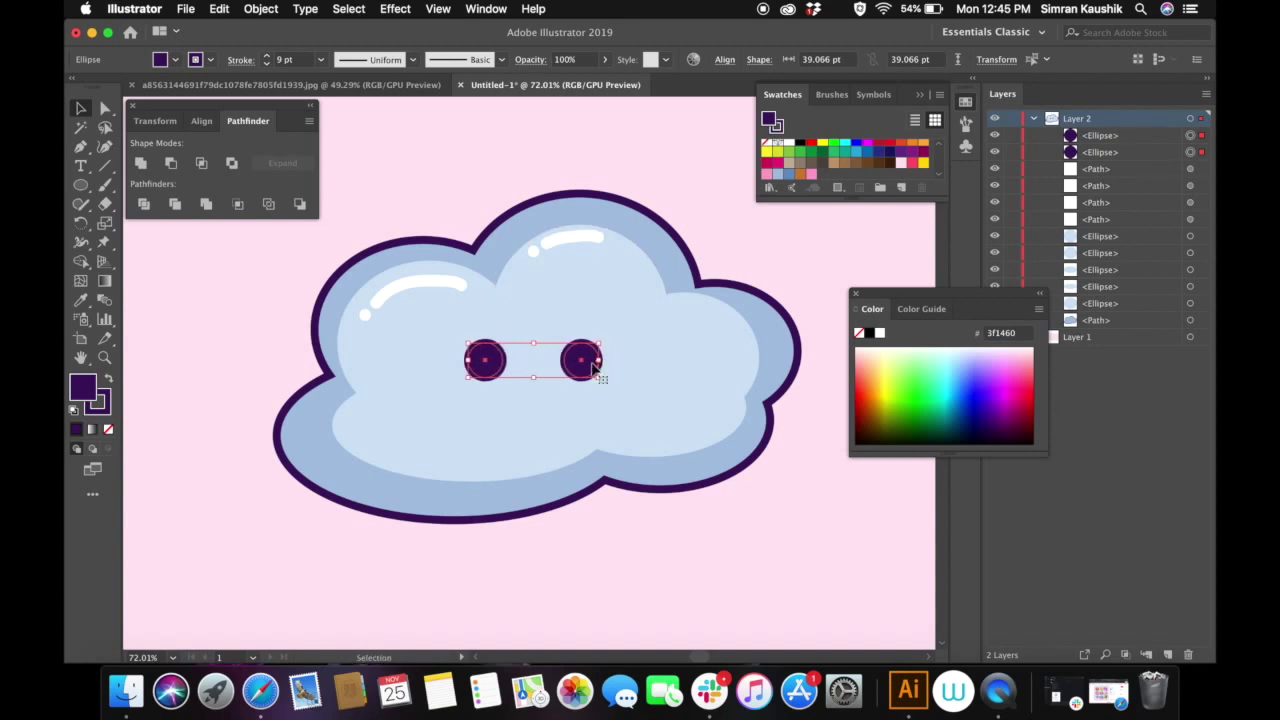
pyautogui.press('Right')
pyautogui.press('Right')
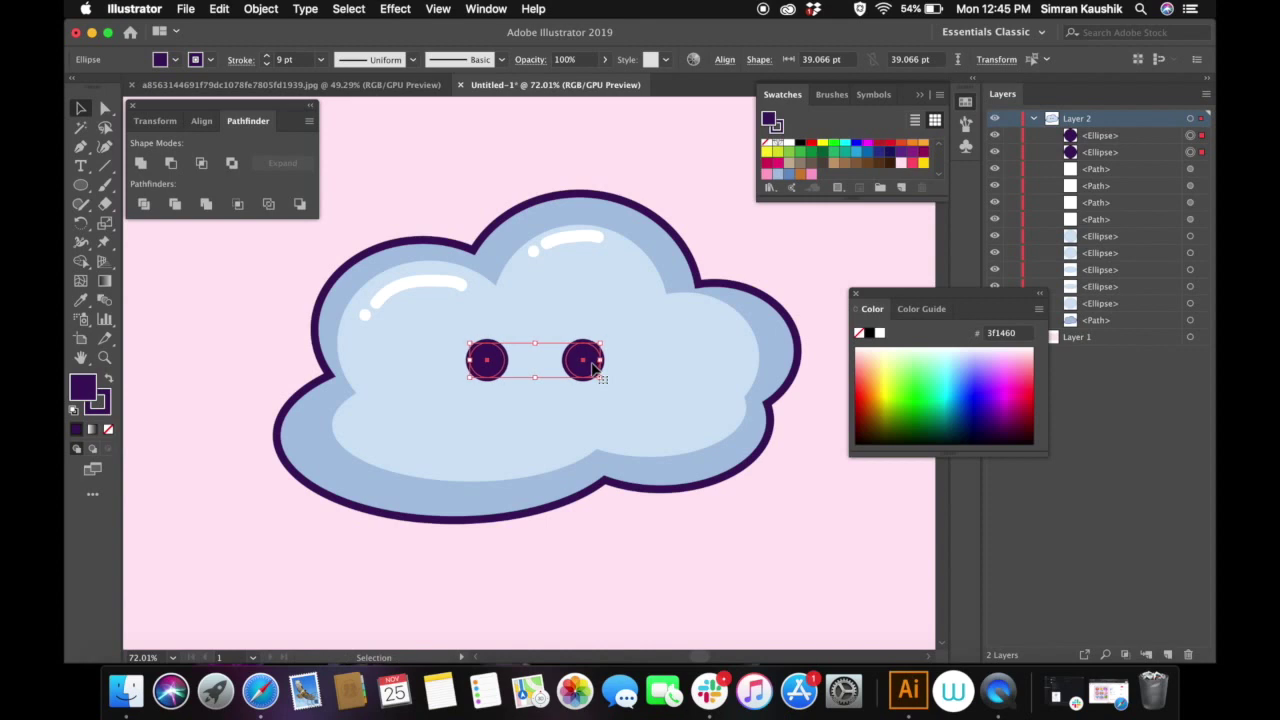
pyautogui.click(106, 110)
pyautogui.click(462, 162)
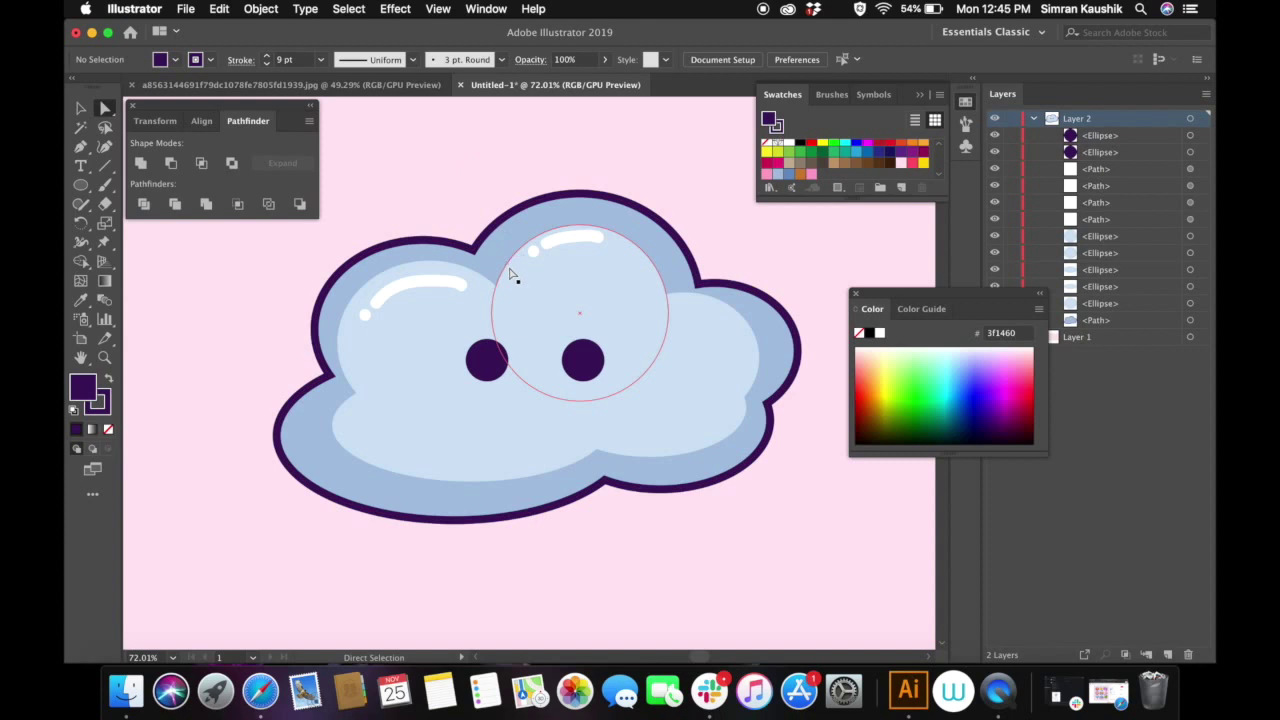
# - Draw a small wide dark purple ellipse centred below the eyes as the mouth, undoing a first narrower attempt
pyautogui.click(82, 190)
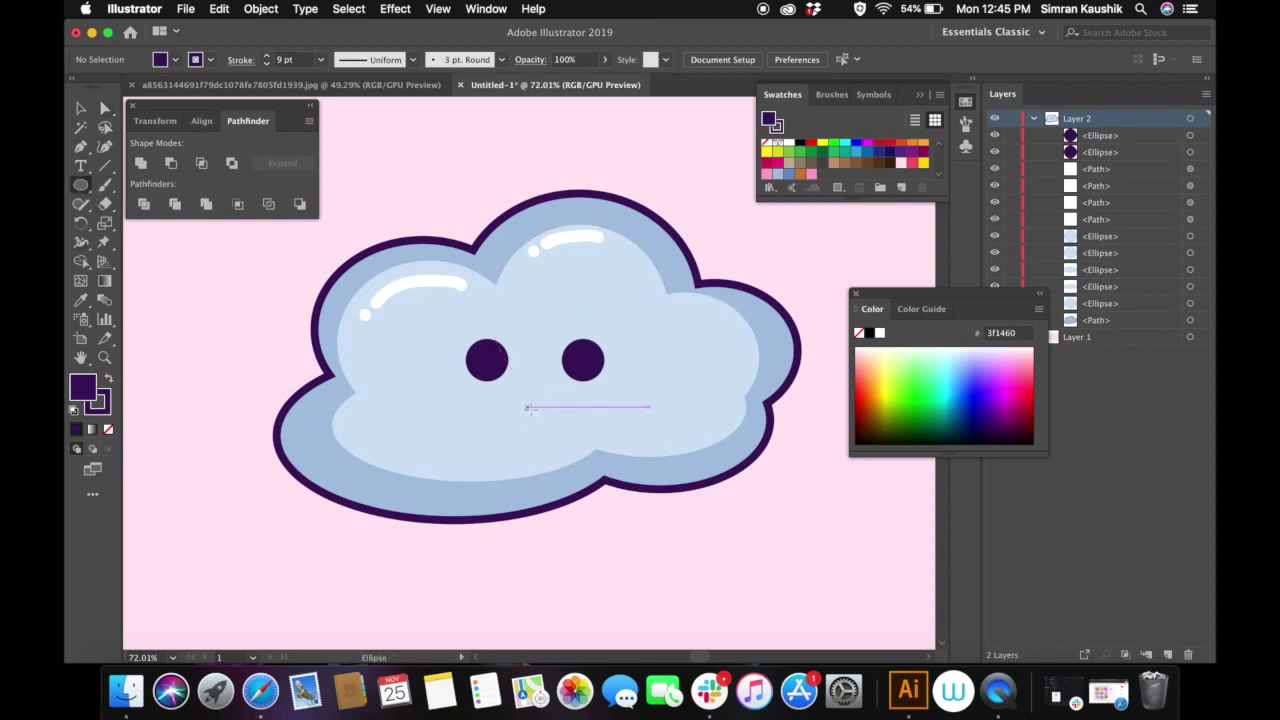
pyautogui.moveTo(533, 400); pyautogui.dragTo(561, 429)
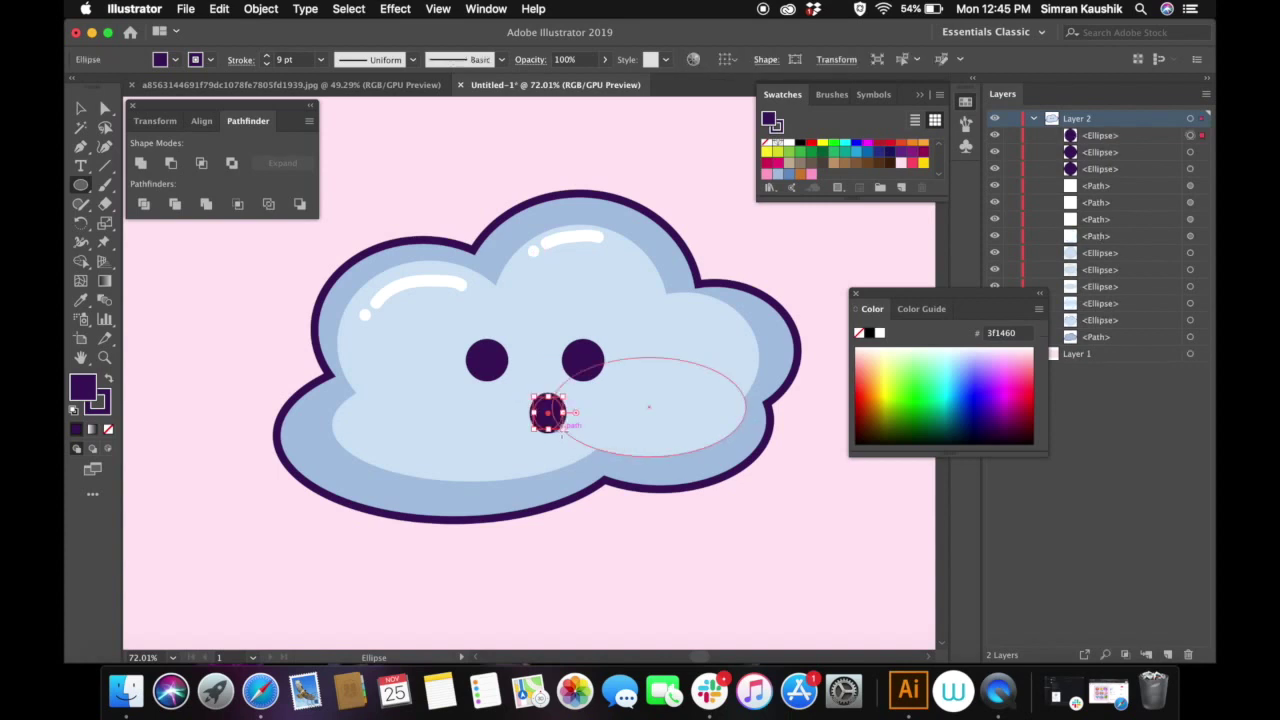
pyautogui.press('super+z')
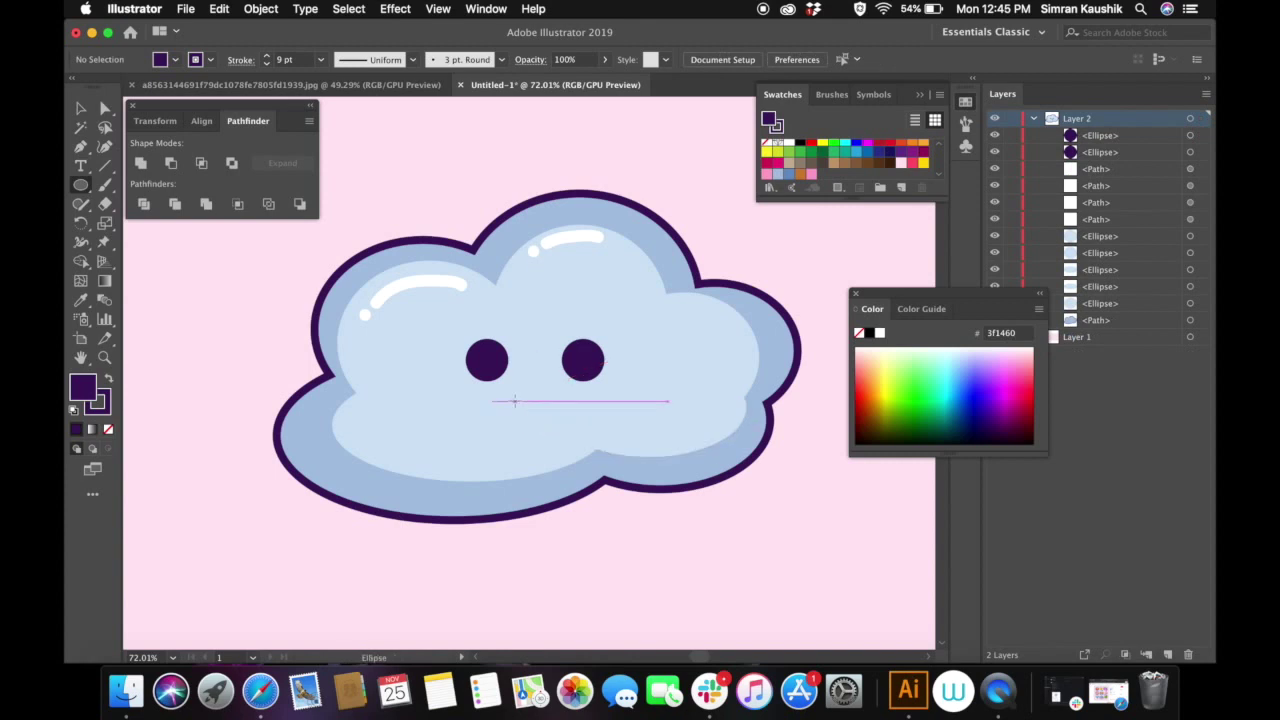
pyautogui.moveTo(514, 397); pyautogui.dragTo(568, 433)
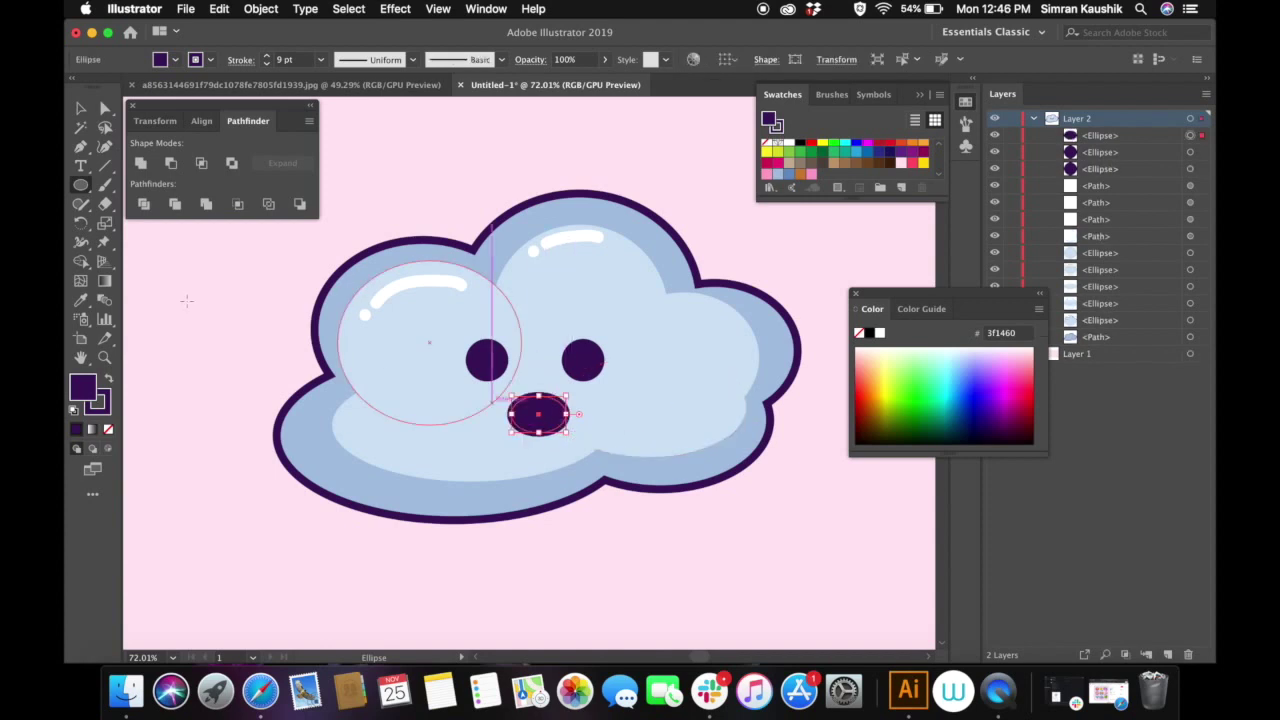
# - Draw a rectangle covering the upper half of the mouth ellipse and lock all other objects in Layer 2
pyautogui.click(80, 186)
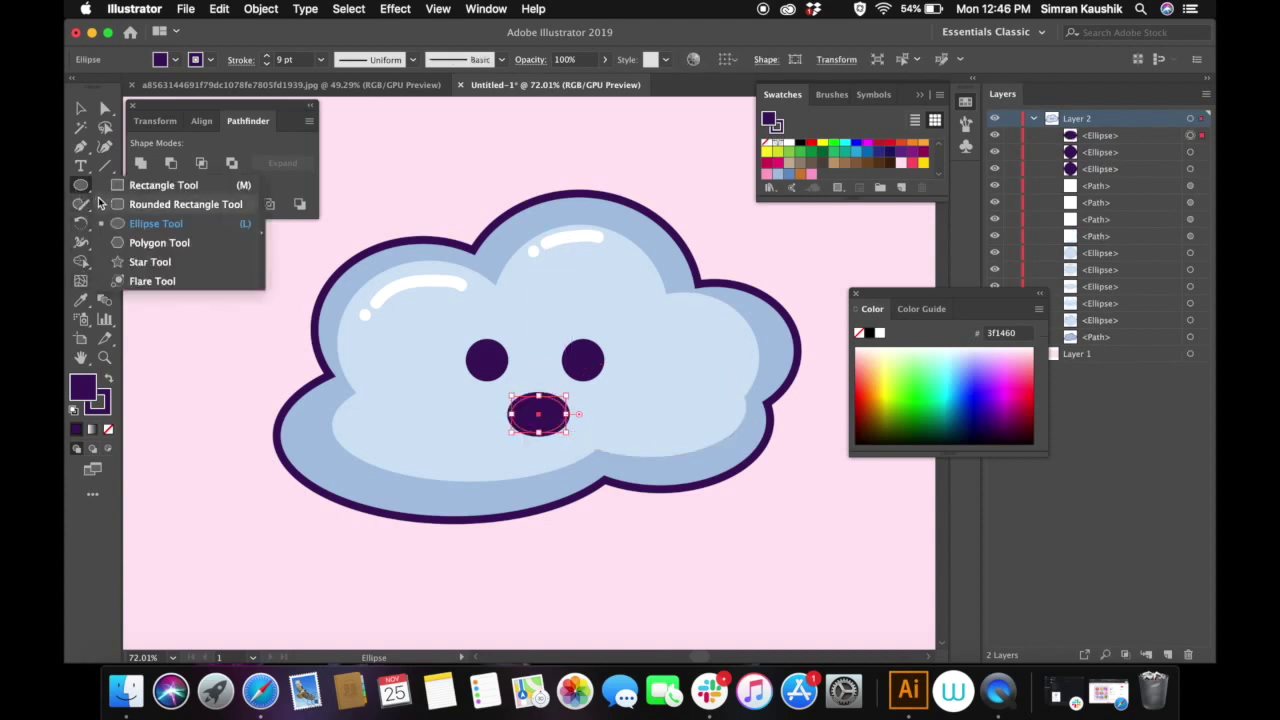
pyautogui.click(160, 185)
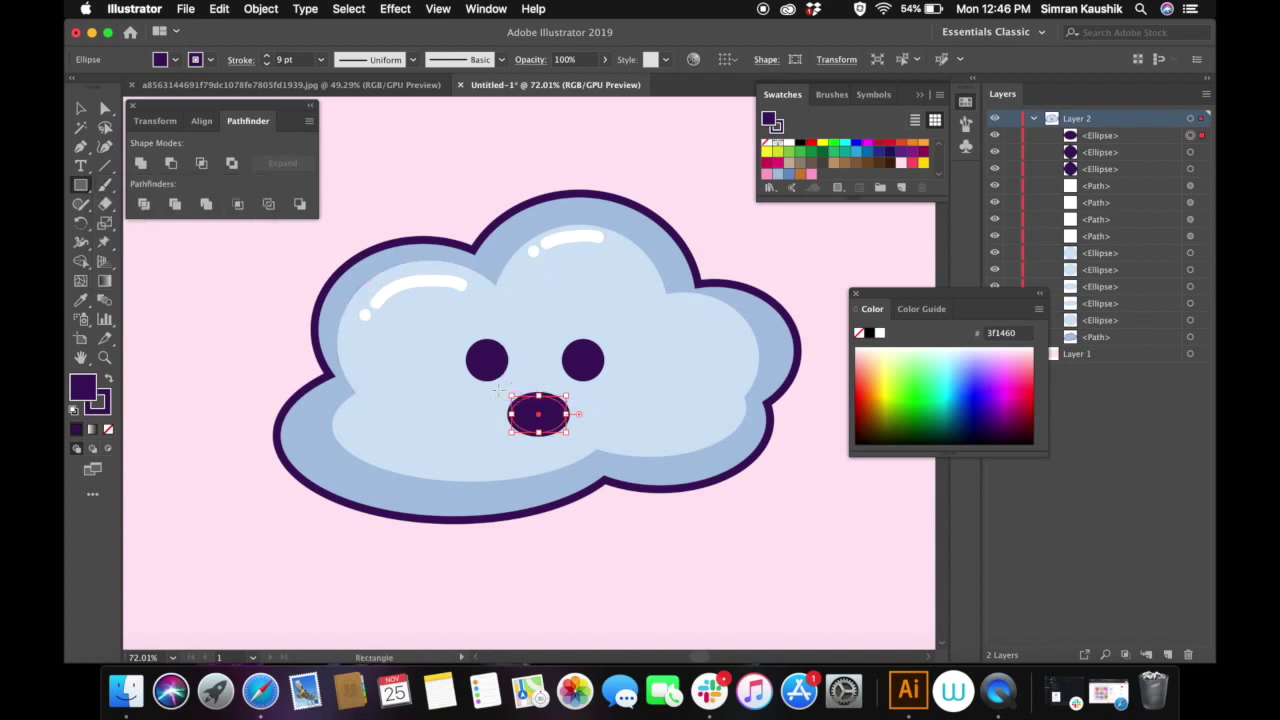
pyautogui.moveTo(495, 388); pyautogui.dragTo(585, 414)
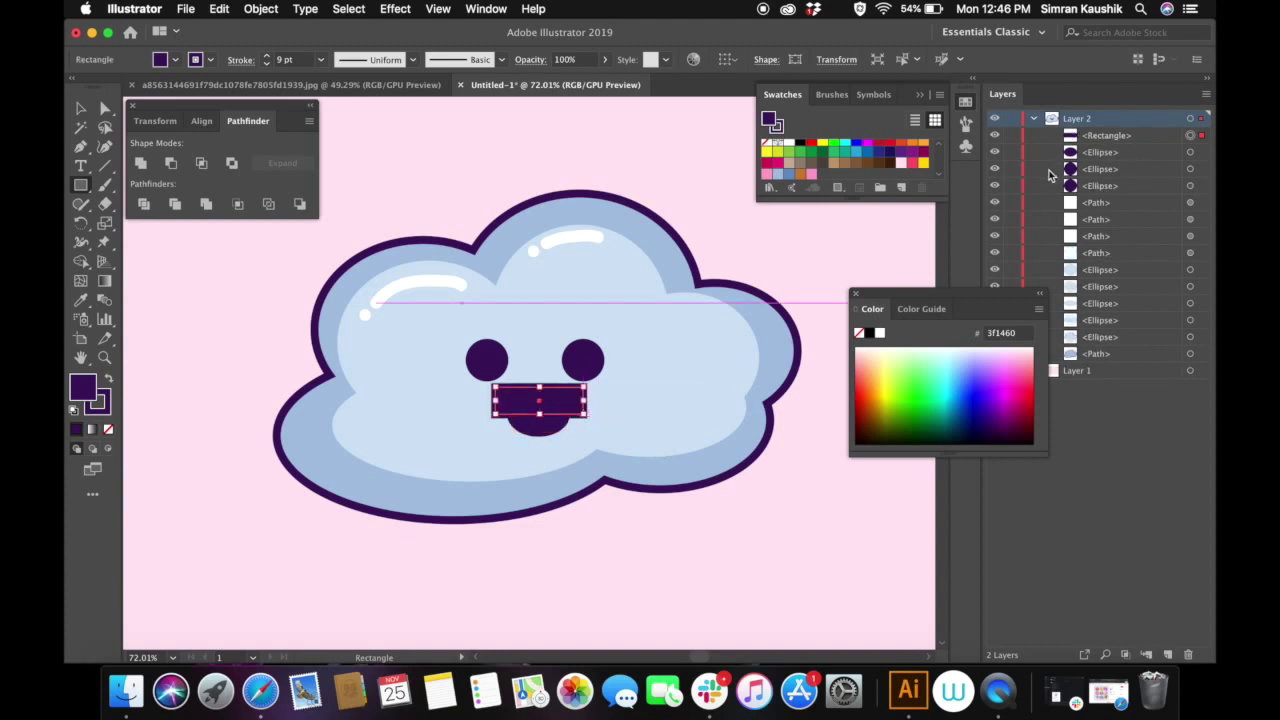
pyautogui.moveTo(1025, 310); pyautogui.dragTo(1005, 432)
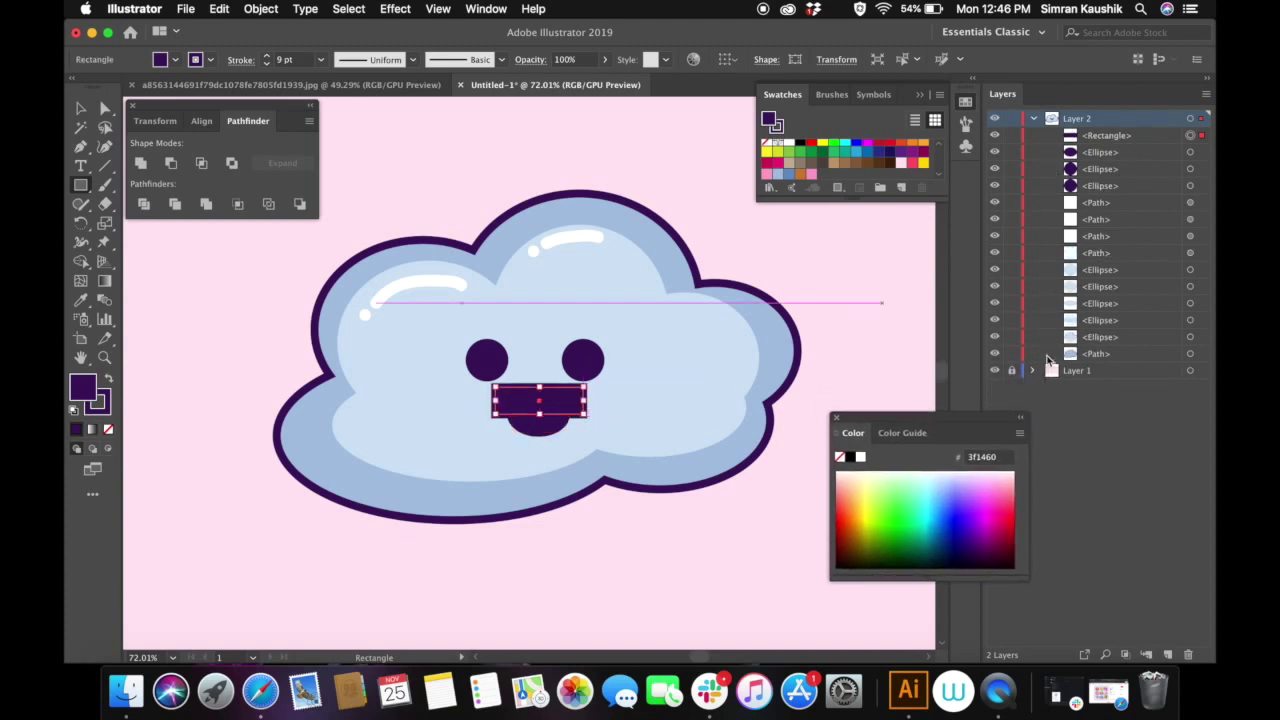
pyautogui.moveTo(1012, 354); pyautogui.dragTo(1012, 170)
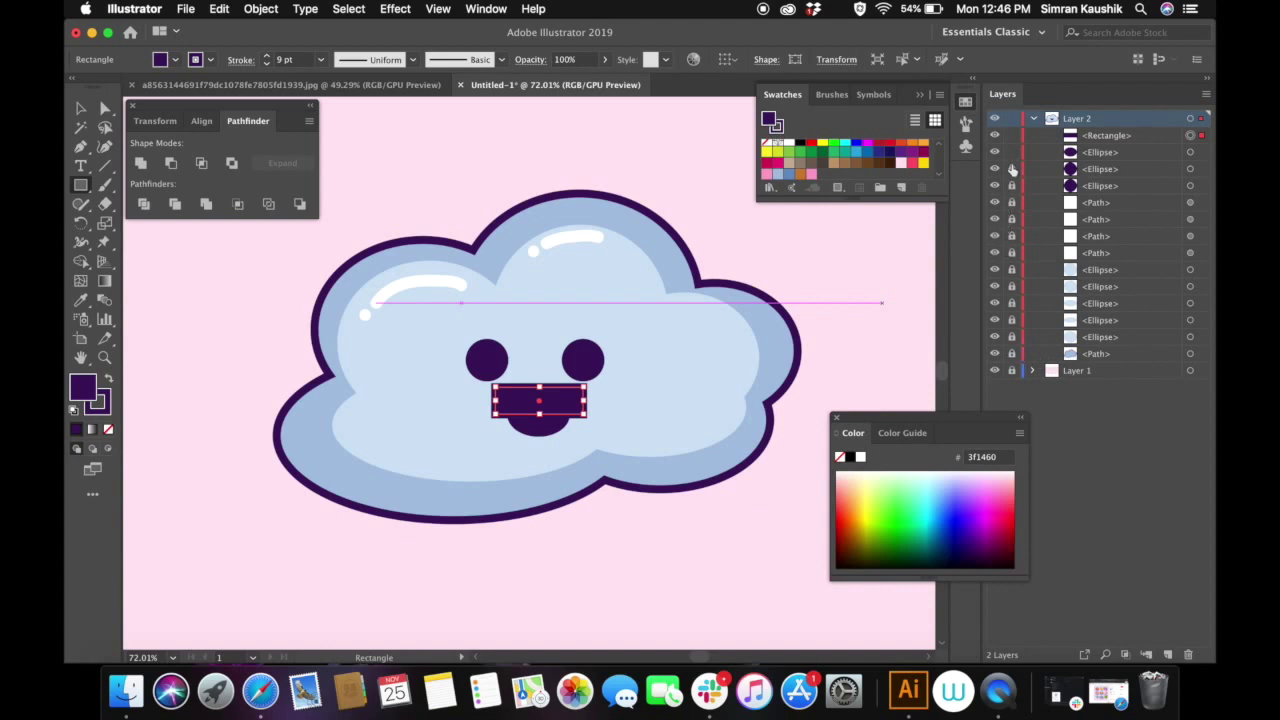
# - Select the rectangle and mouth ellipse and remove everything except the ellipse's lower half with Shape Builder
pyautogui.press('v')
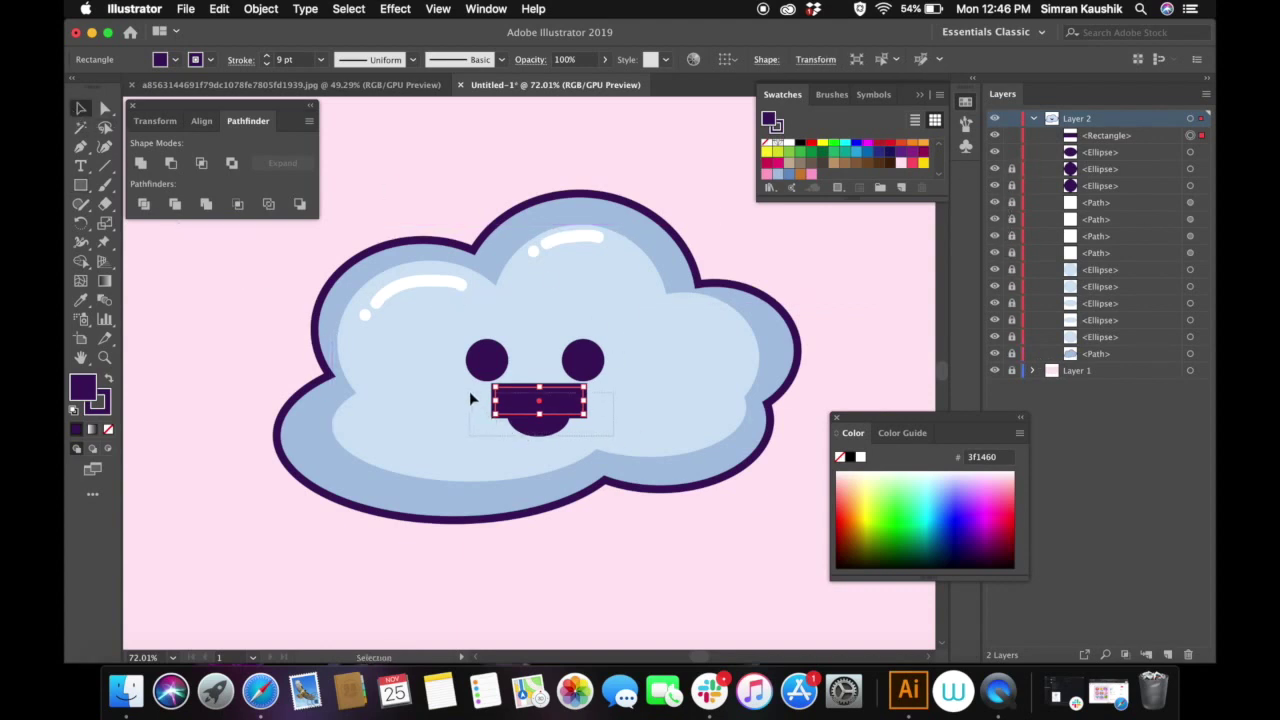
pyautogui.moveTo(470, 394); pyautogui.dragTo(467, 390)
pyautogui.click(80, 261)
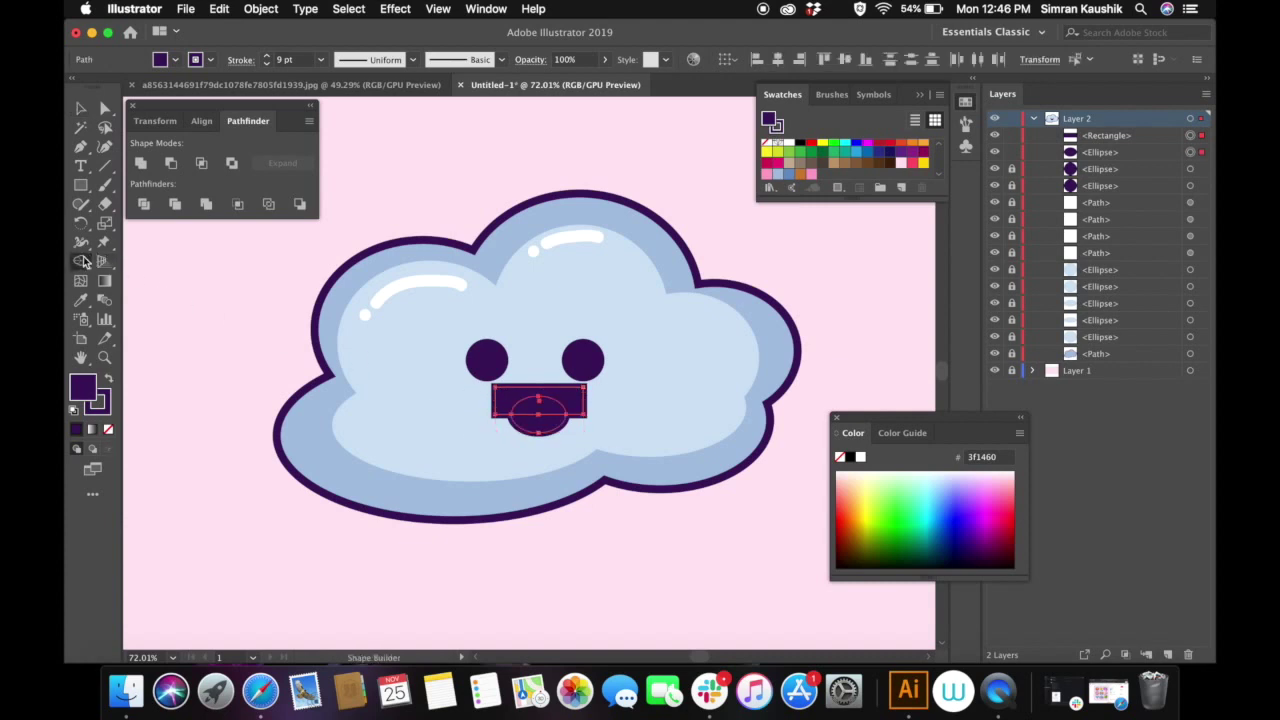
pyautogui.keyDown('alt'); pyautogui.click(516, 400); pyautogui.keyUp('alt')
pyautogui.keyDown('alt'); pyautogui.click(525, 405); pyautogui.keyUp('alt')
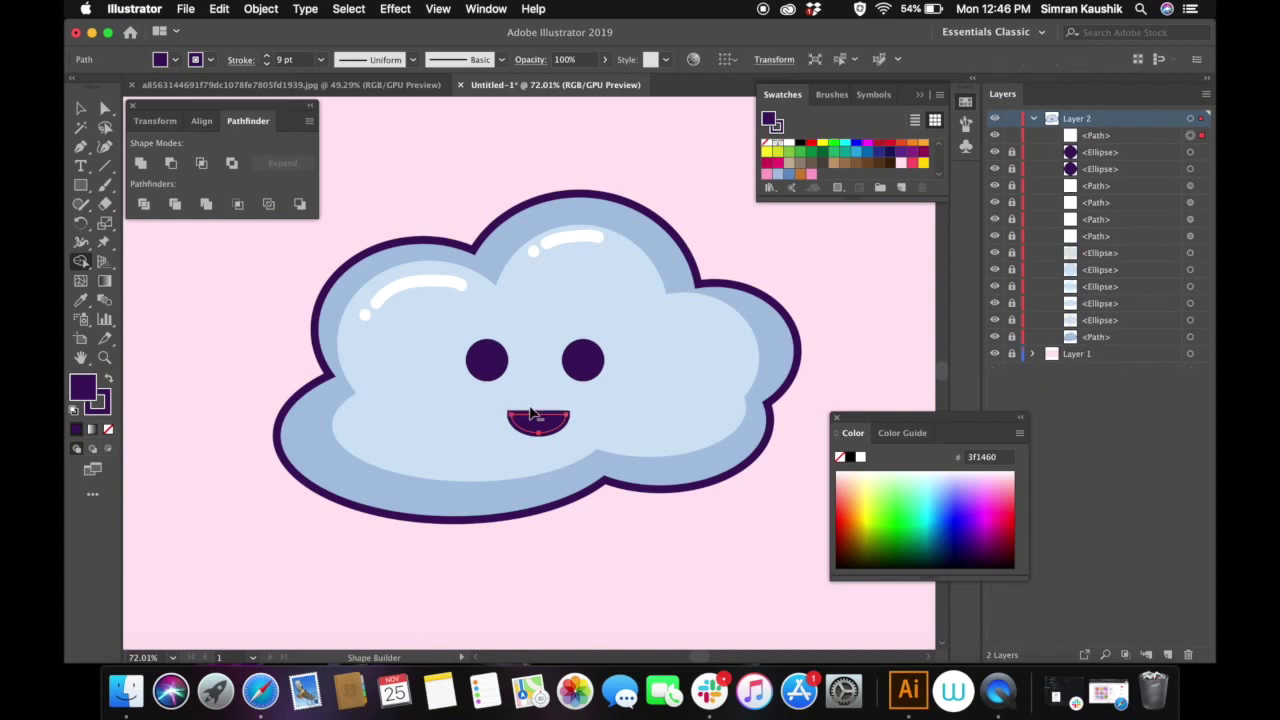
# - Move the half-round mouth up to sit just below and between the eyes, and deselect it
pyautogui.click(82, 109)
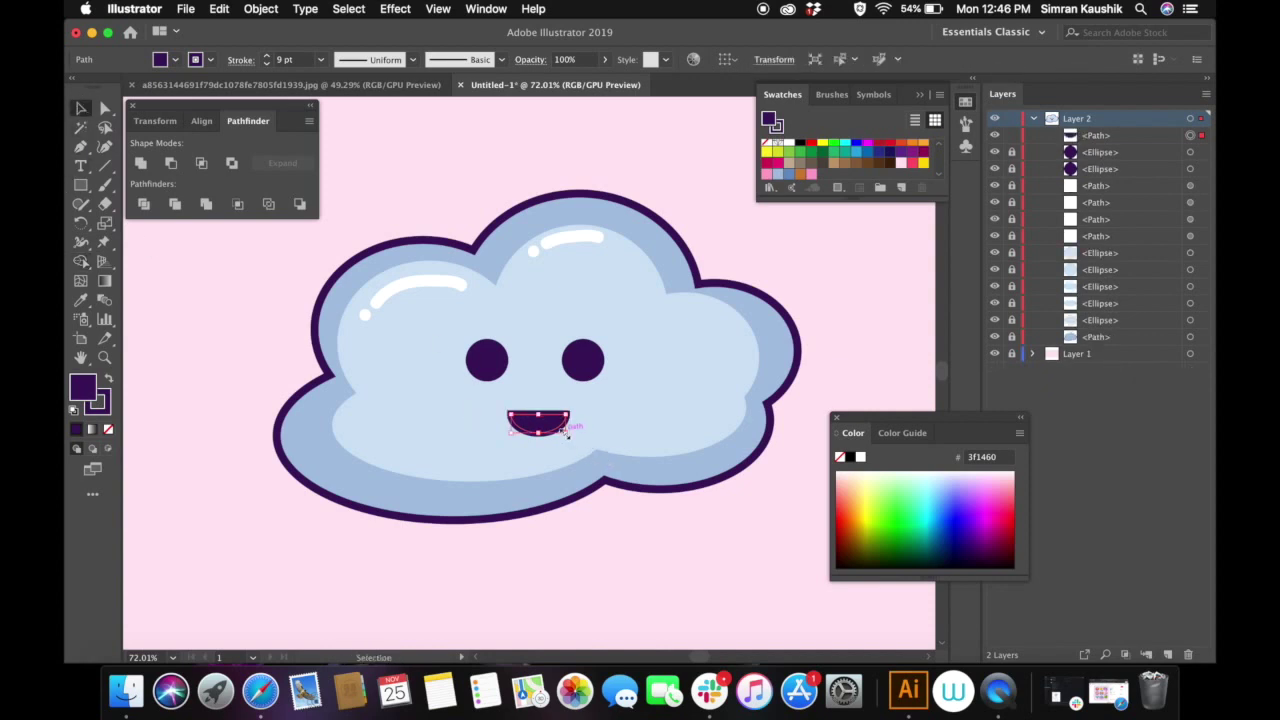
pyautogui.moveTo(541, 426); pyautogui.dragTo(540, 405)
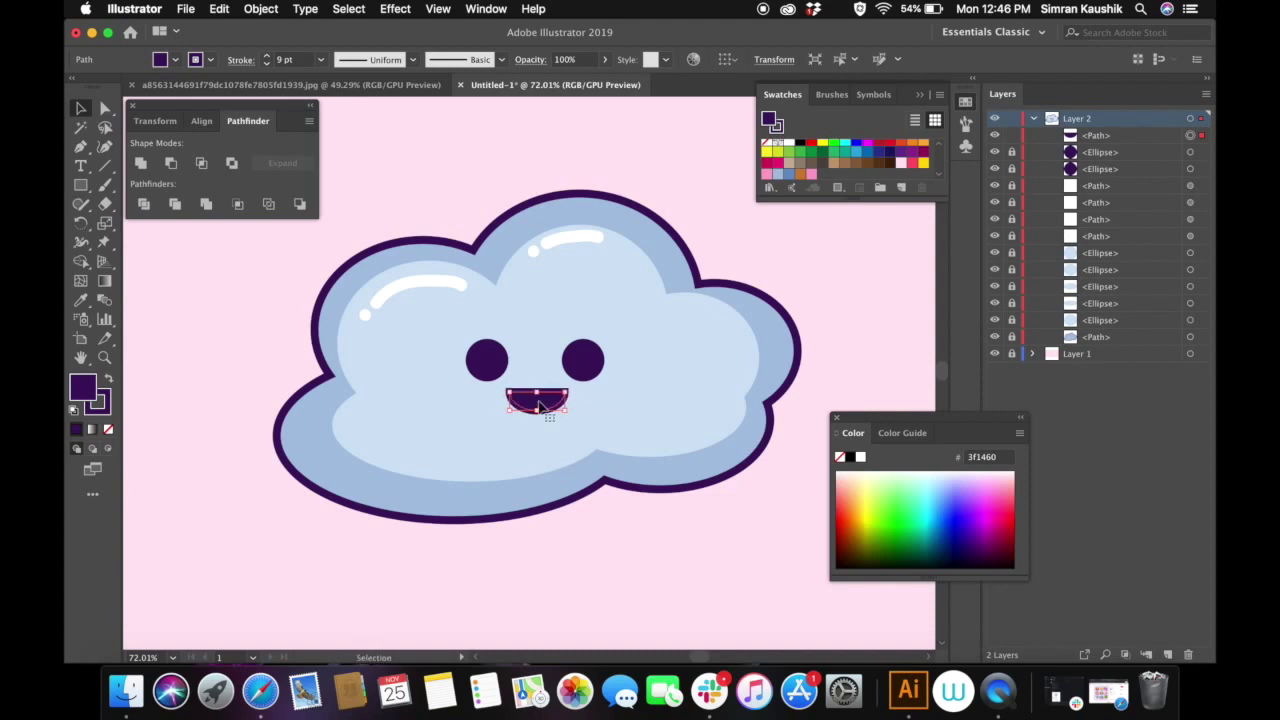
pyautogui.click(593, 175)
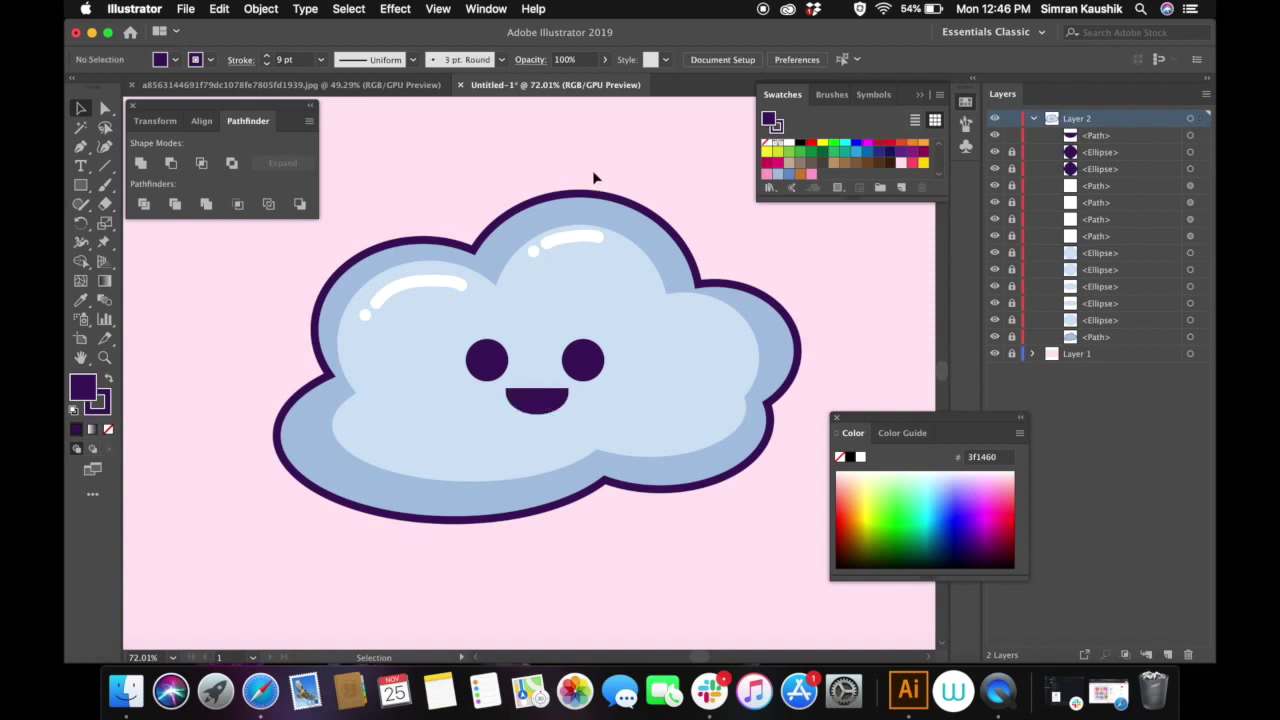
pyautogui.click(537, 402)
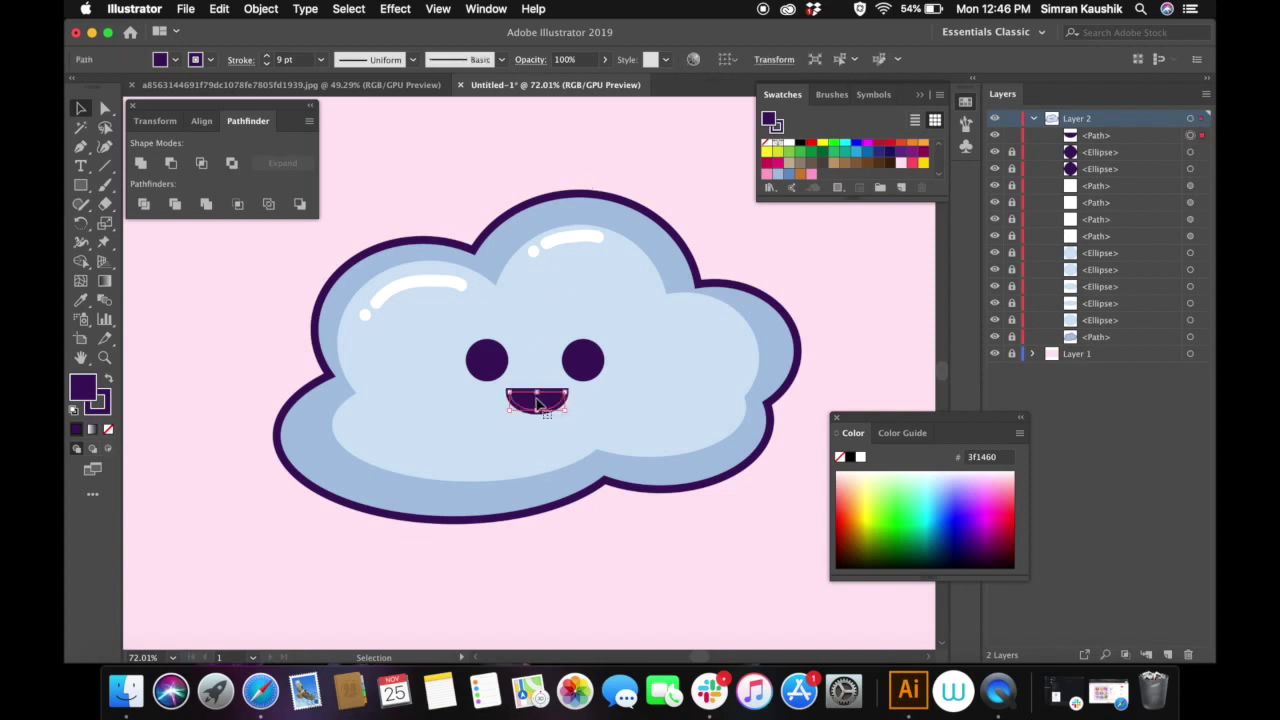
pyautogui.click(681, 158)
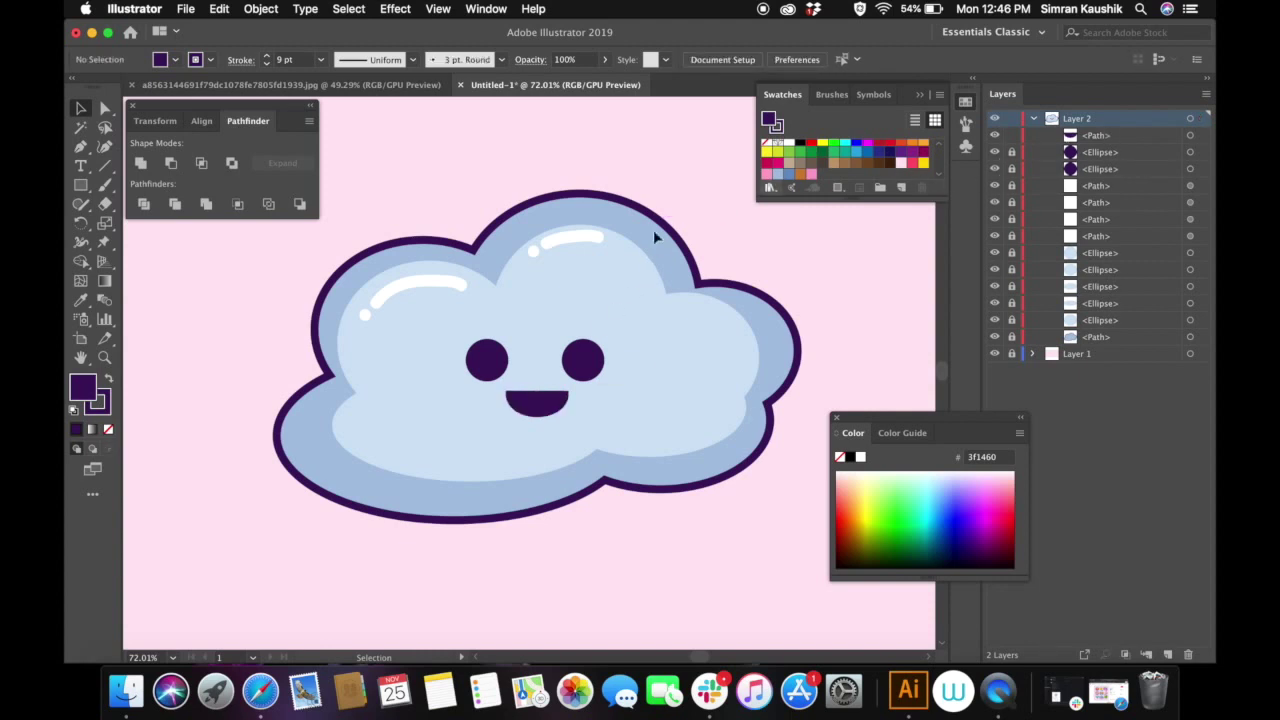
# - Draw a small pink ffa0cd ellipse with no stroke under the right eye as a cheek
pyautogui.click(84, 188)
pyautogui.click(150, 223)
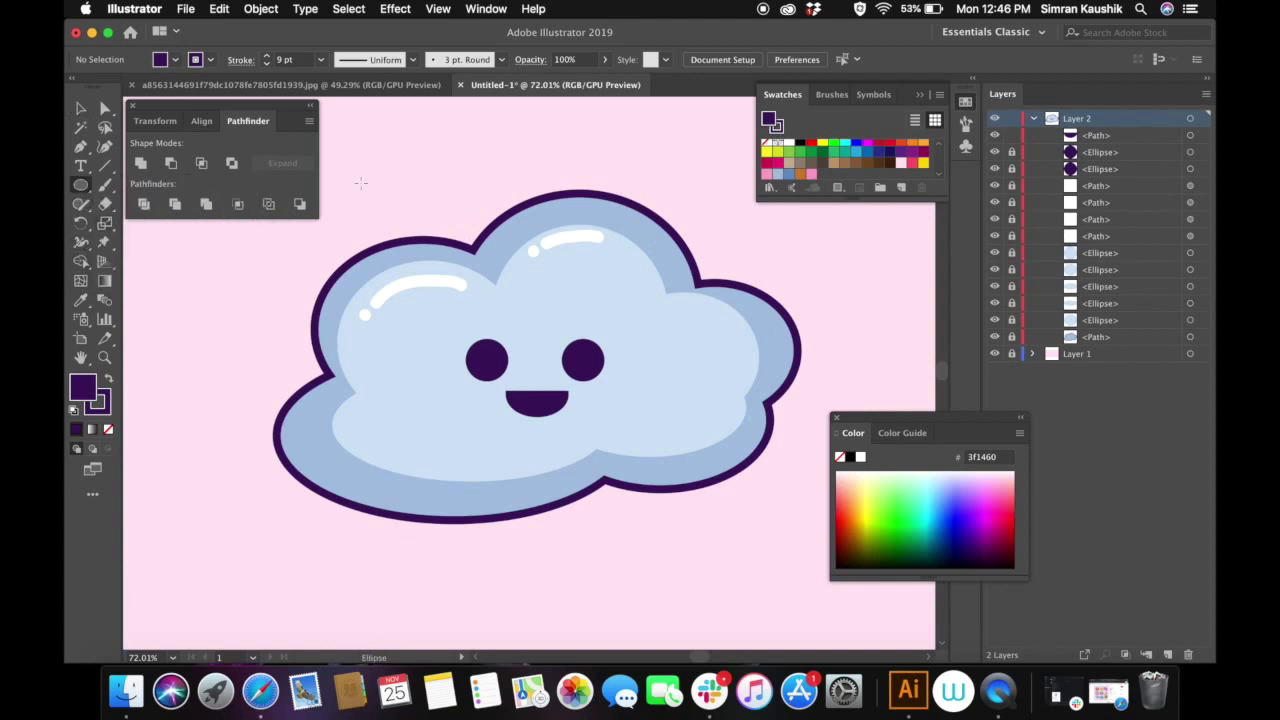
pyautogui.click(810, 174)
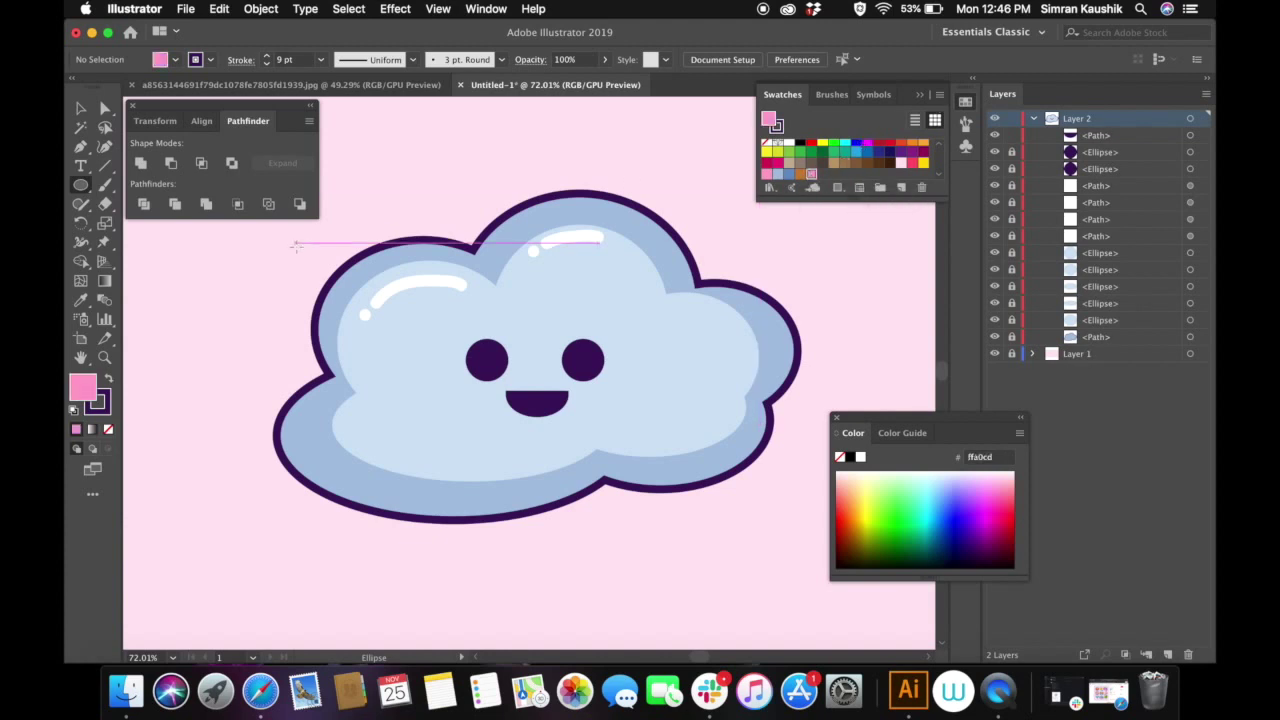
pyautogui.click(211, 59)
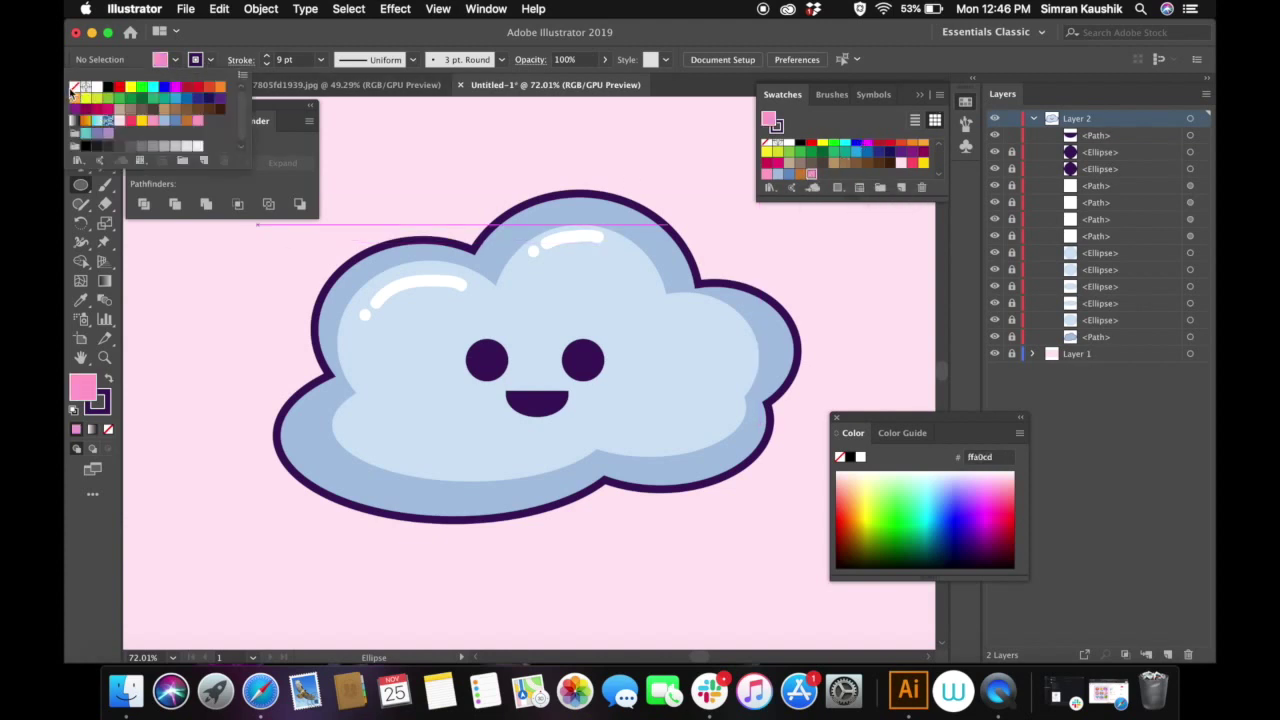
pyautogui.click(75, 87)
pyautogui.click(211, 59)
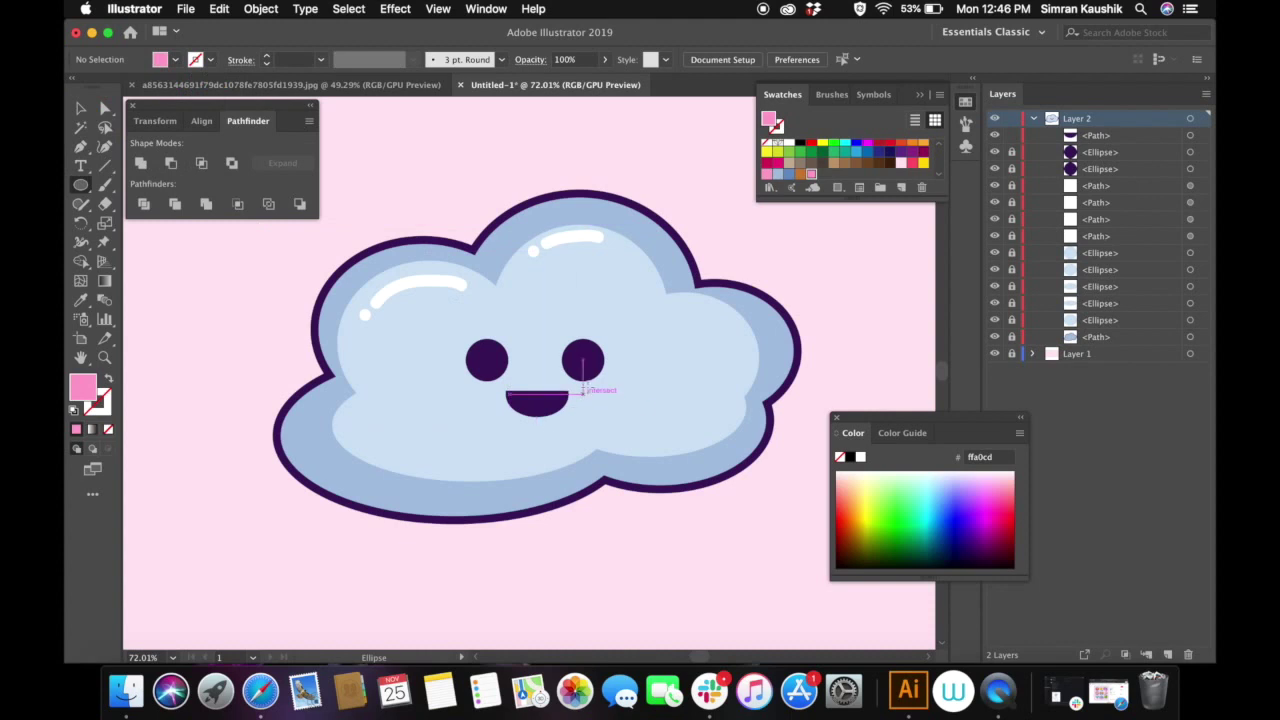
pyautogui.moveTo(572, 372); pyautogui.dragTo(604, 391)
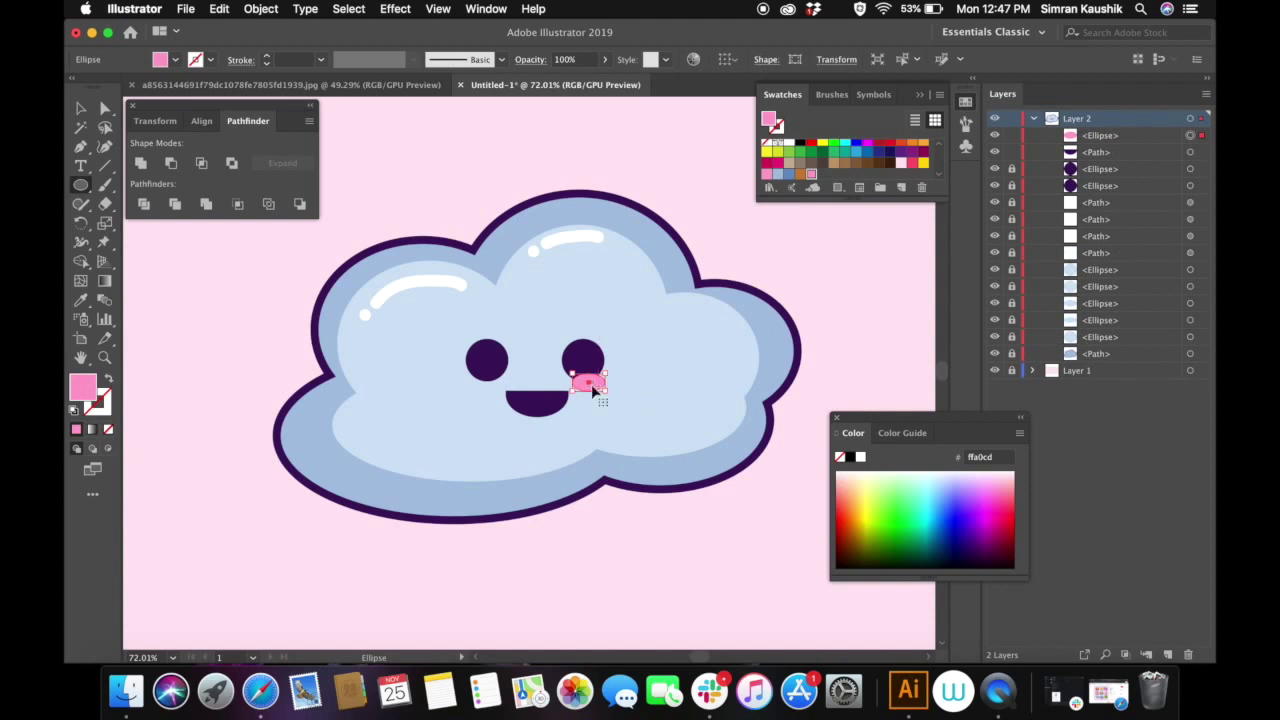
# - Duplicate the pink cheek level under the left eye and send the copy to the back
pyautogui.moveTo(591, 381); pyautogui.dragTo(488, 384)
pyautogui.rightClick(488, 382)
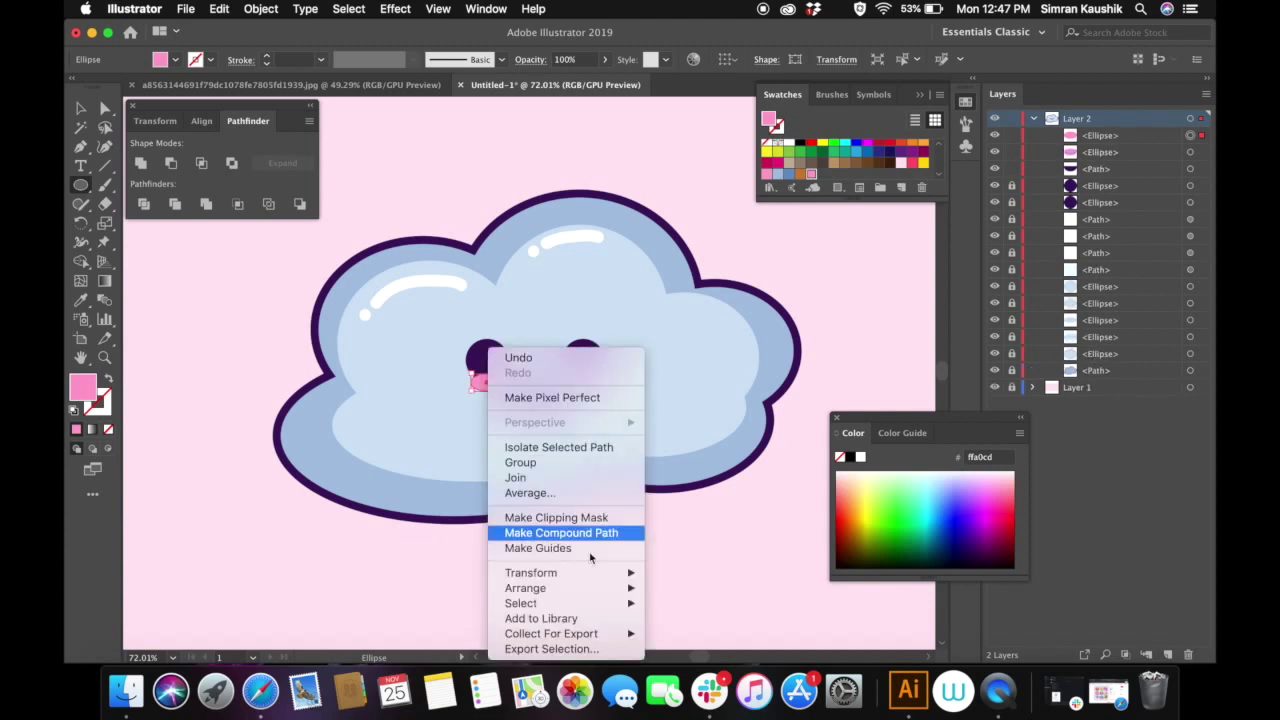
pyautogui.moveTo(606, 590)
pyautogui.click(690, 624)
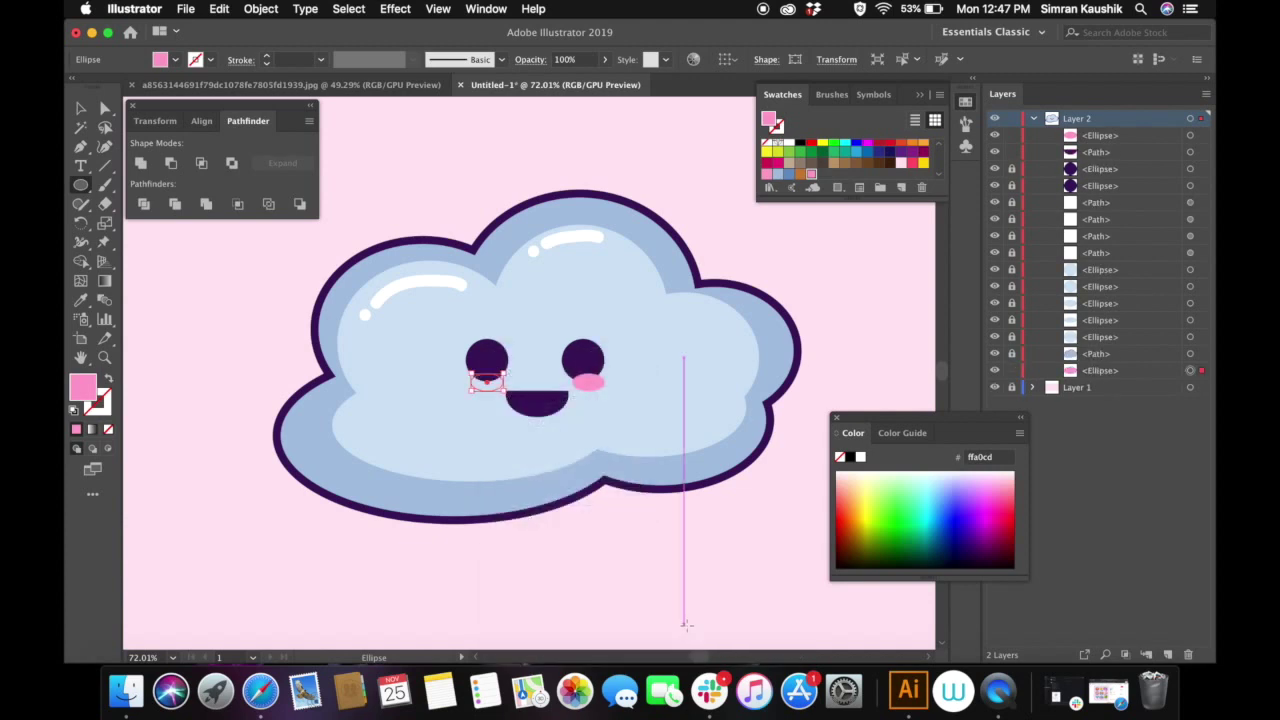
# - Undo sending the cheek to the back, restack both pink cheeks just beneath the two eye ellipses, and deselect
pyautogui.press('super+z')
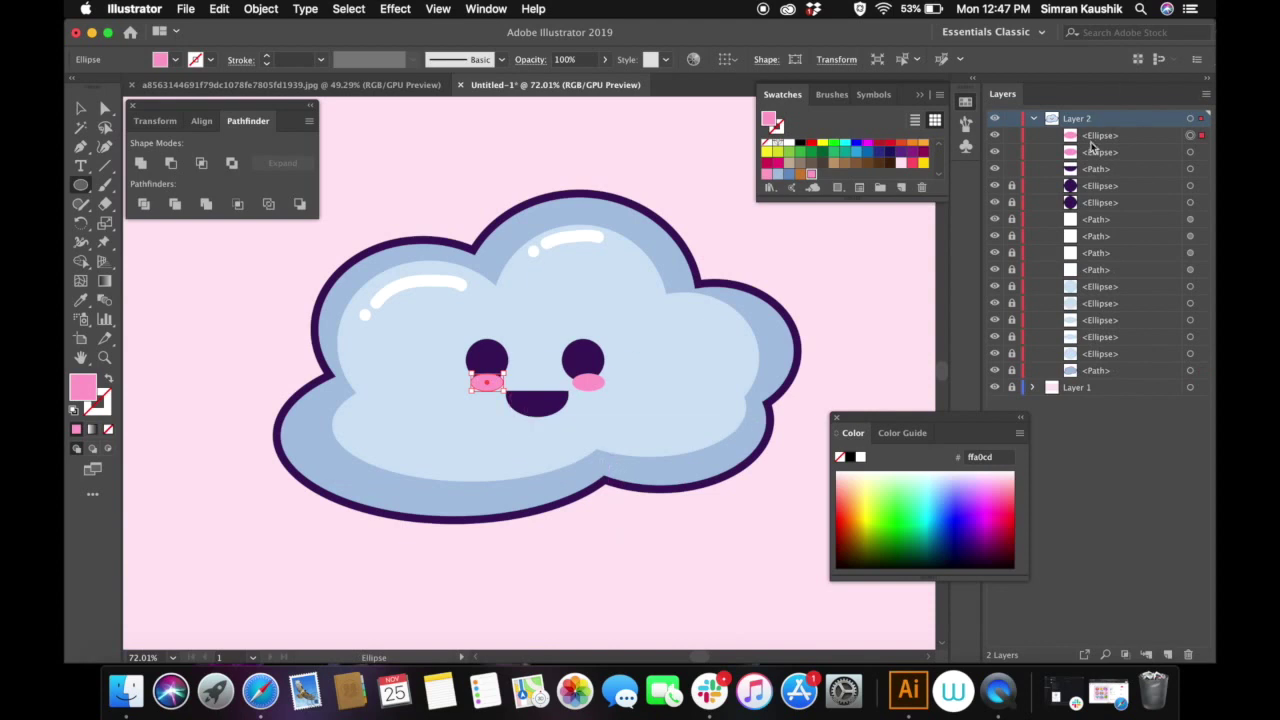
pyautogui.click(1098, 136)
pyautogui.moveTo(1098, 136); pyautogui.dragTo(1102, 210)
pyautogui.doubleClick(1119, 134)
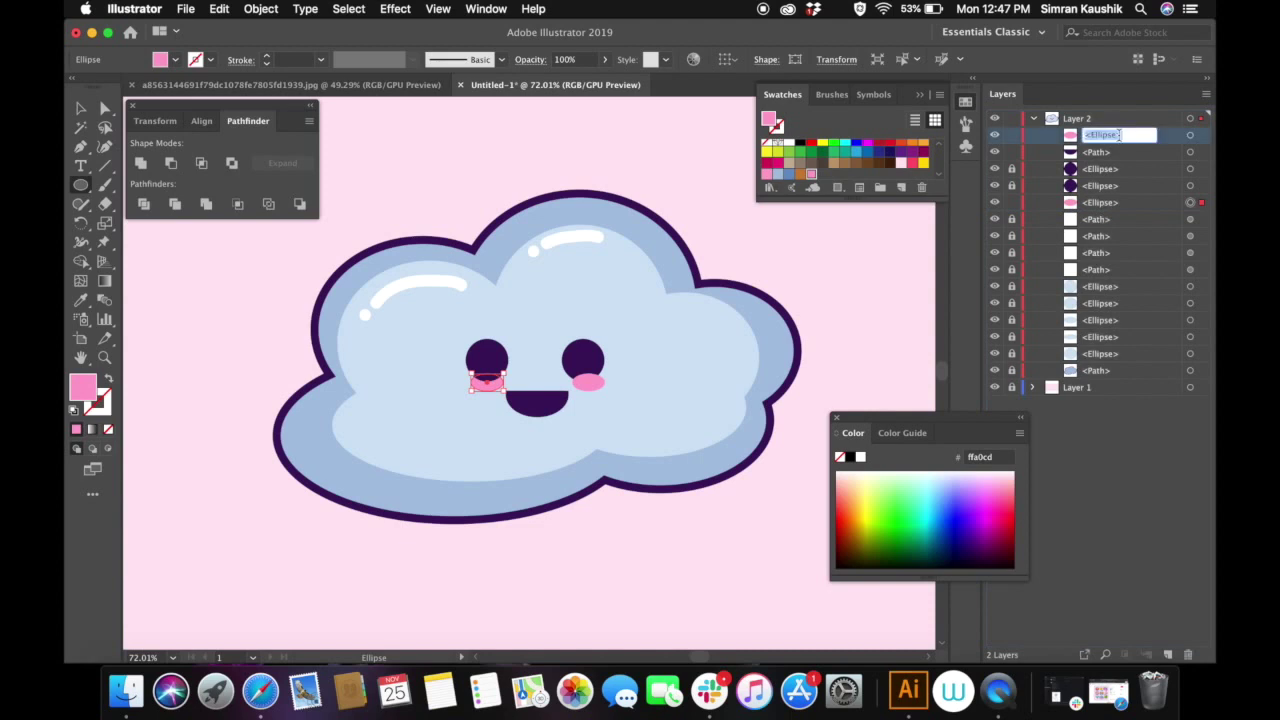
pyautogui.click(1172, 140)
pyautogui.moveTo(1133, 143); pyautogui.dragTo(1126, 192)
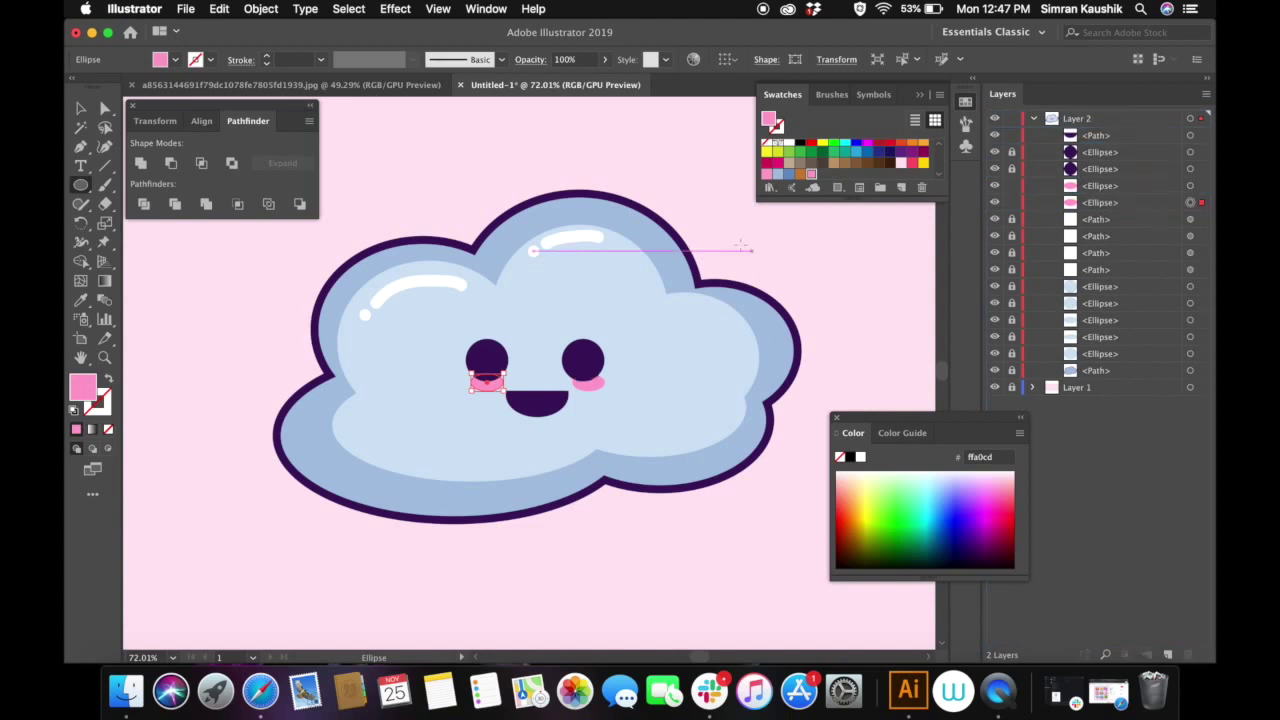
pyautogui.click(105, 107)
pyautogui.click(446, 222)
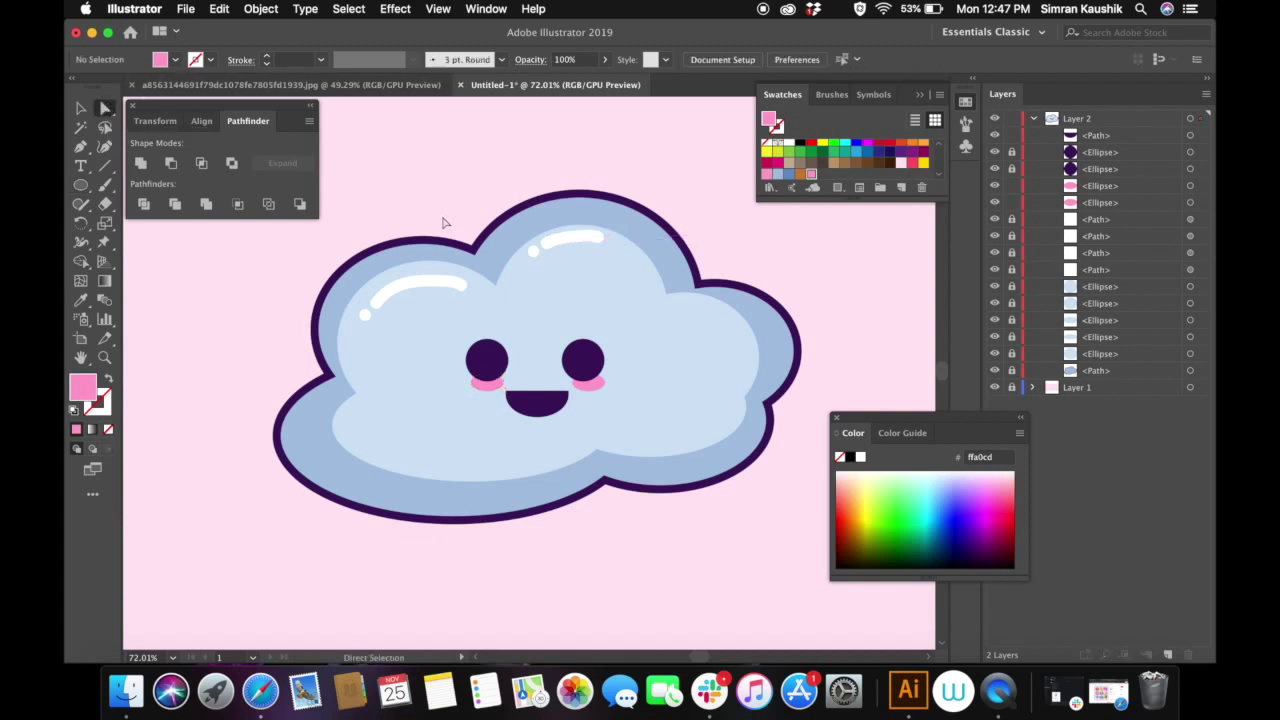
# - Paint a small highlight dot inside the right eye, above the mouth path in the stack, with an ffe9f5 brush stroke and no fill
pyautogui.click(1130, 135)
pyautogui.click(105, 184)
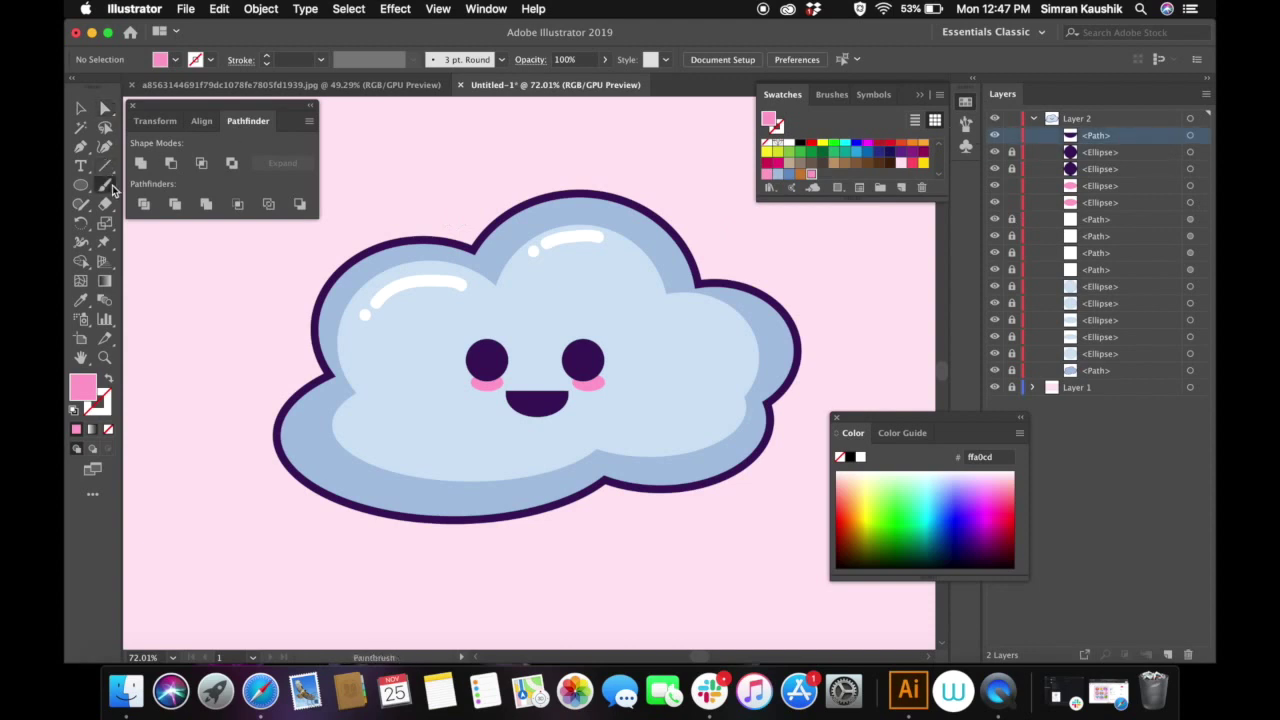
pyautogui.doubleClick(83, 388)
pyautogui.moveTo(100, 414); pyautogui.dragTo(100, 415)
pyautogui.click(463, 422)
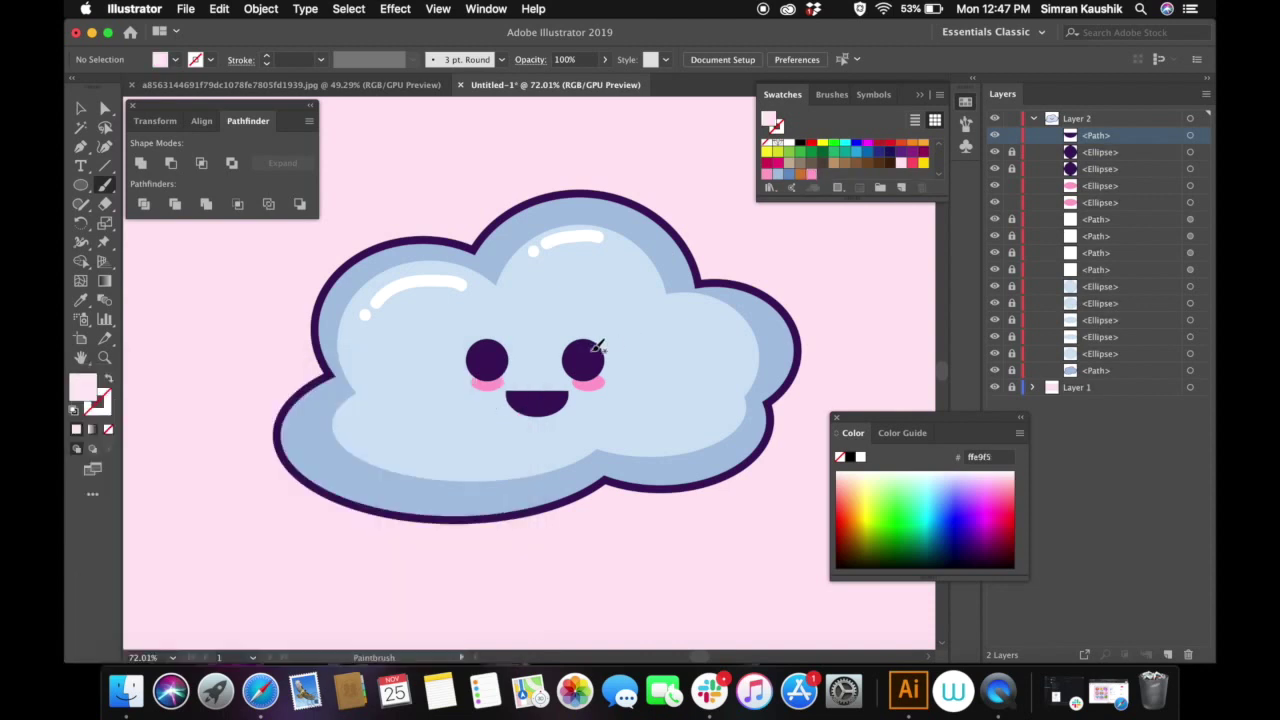
pyautogui.hotkey('shift', 'x')
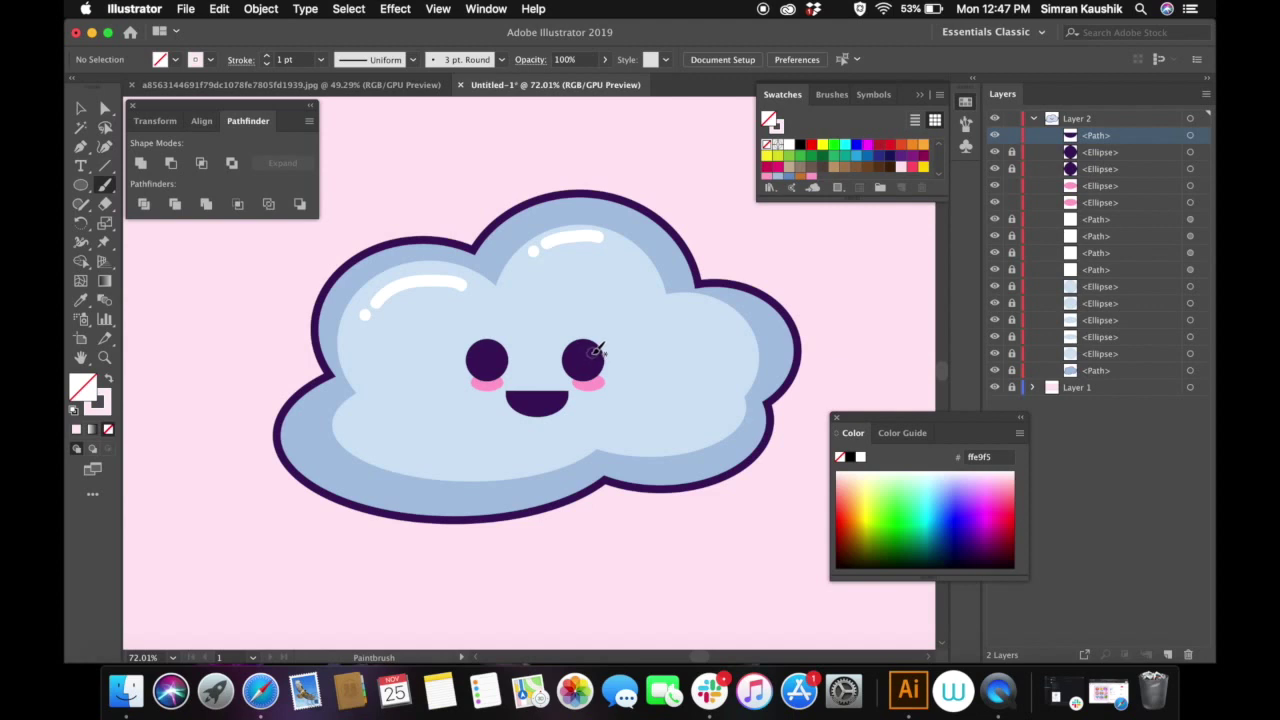
pyautogui.moveTo(594, 350); pyautogui.dragTo(592, 355)
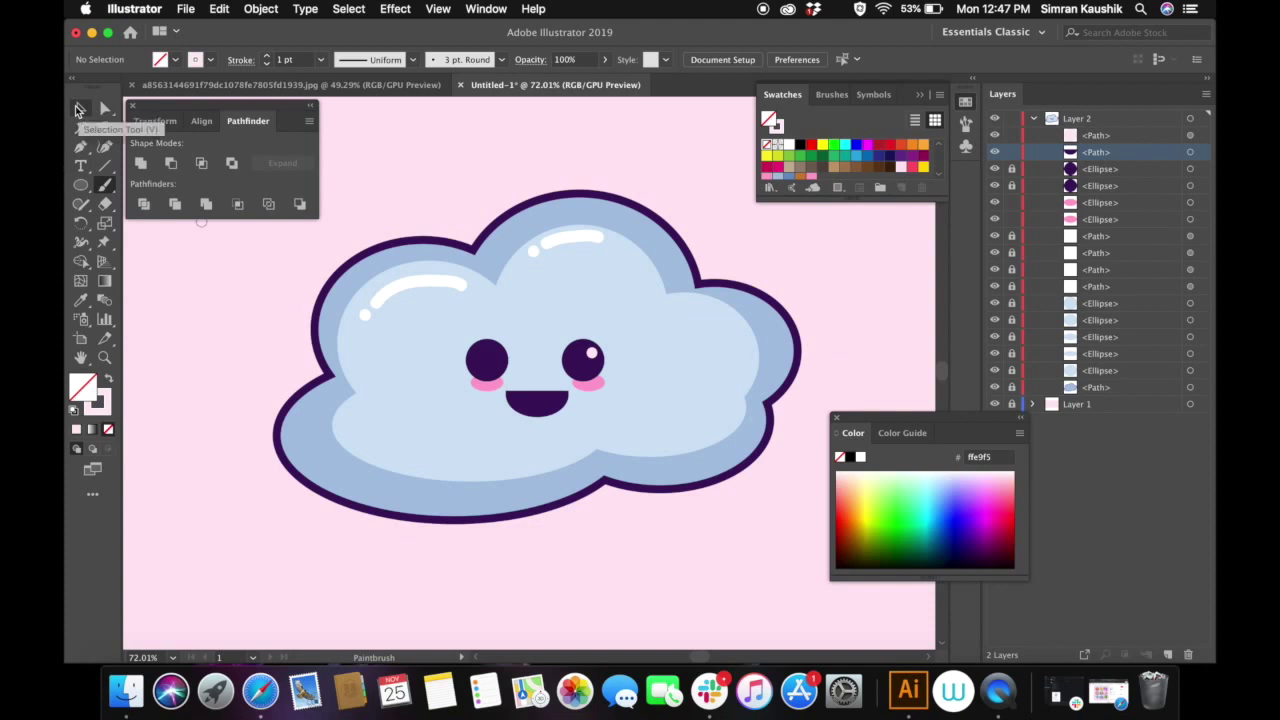
# - Duplicate the right eye's highlight dot onto the left eye at the same relative position, and deselect
pyautogui.click(80, 108)
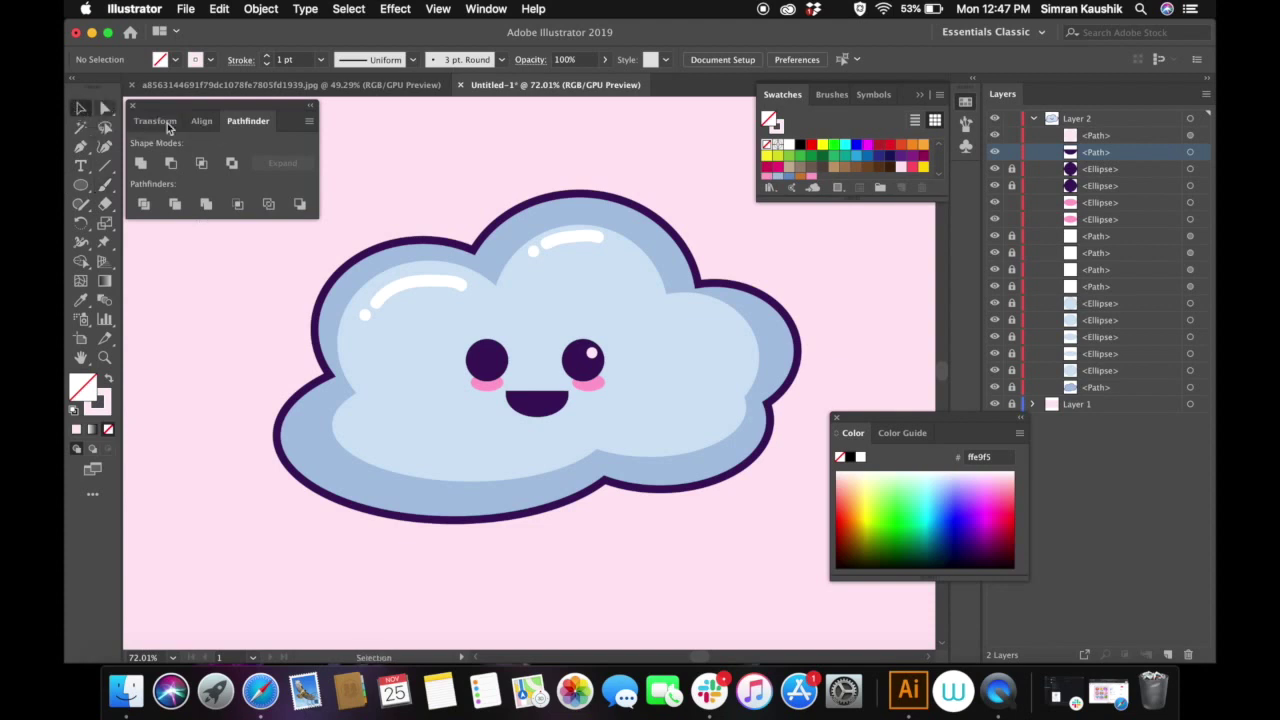
pyautogui.click(593, 355)
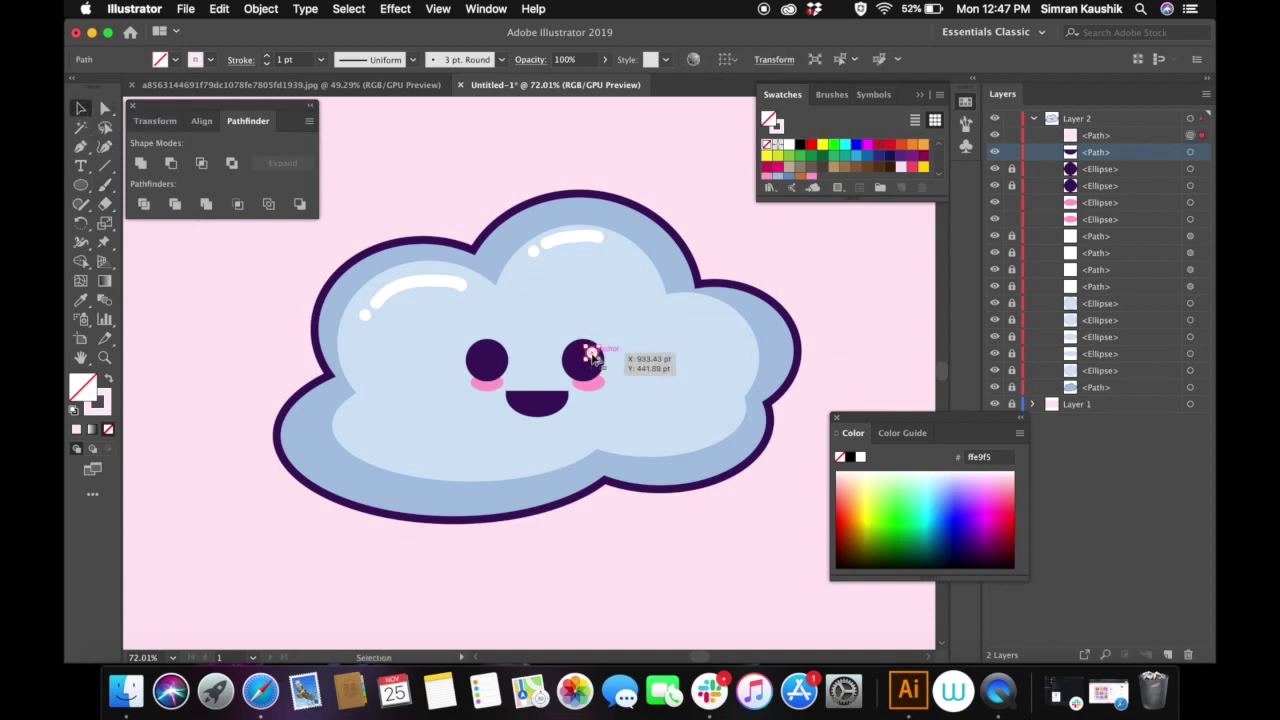
pyautogui.moveTo(593, 355); pyautogui.dragTo(493, 357)
pyautogui.click(482, 177)
# - Collapse Layer 2, duplicate the whole layer and place the copy between Layer 2 and Layer 1
pyautogui.scroll(-3, 723, 363)
pyautogui.scroll(-2, 723, 365)
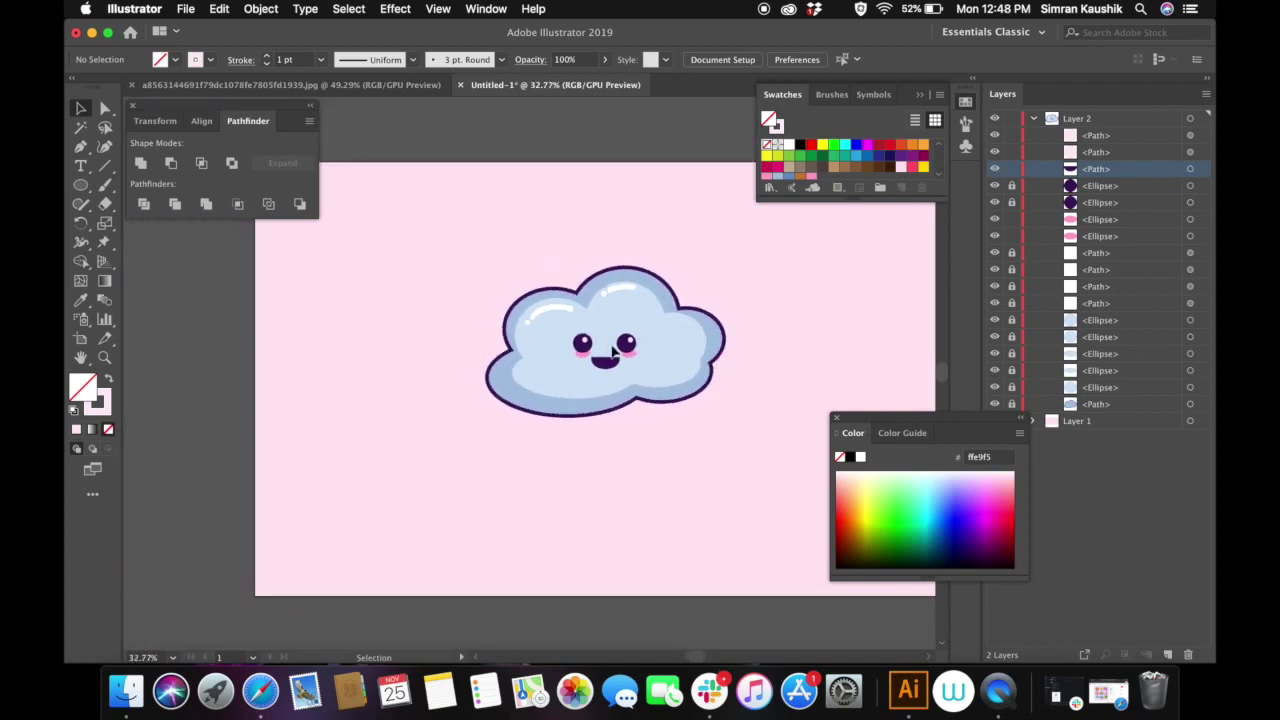
pyautogui.hscroll(5, 613, 352)
pyautogui.hscroll(-3, 613, 352)
pyautogui.scroll(2, 613, 352)
pyautogui.scroll(-1, 613, 350)
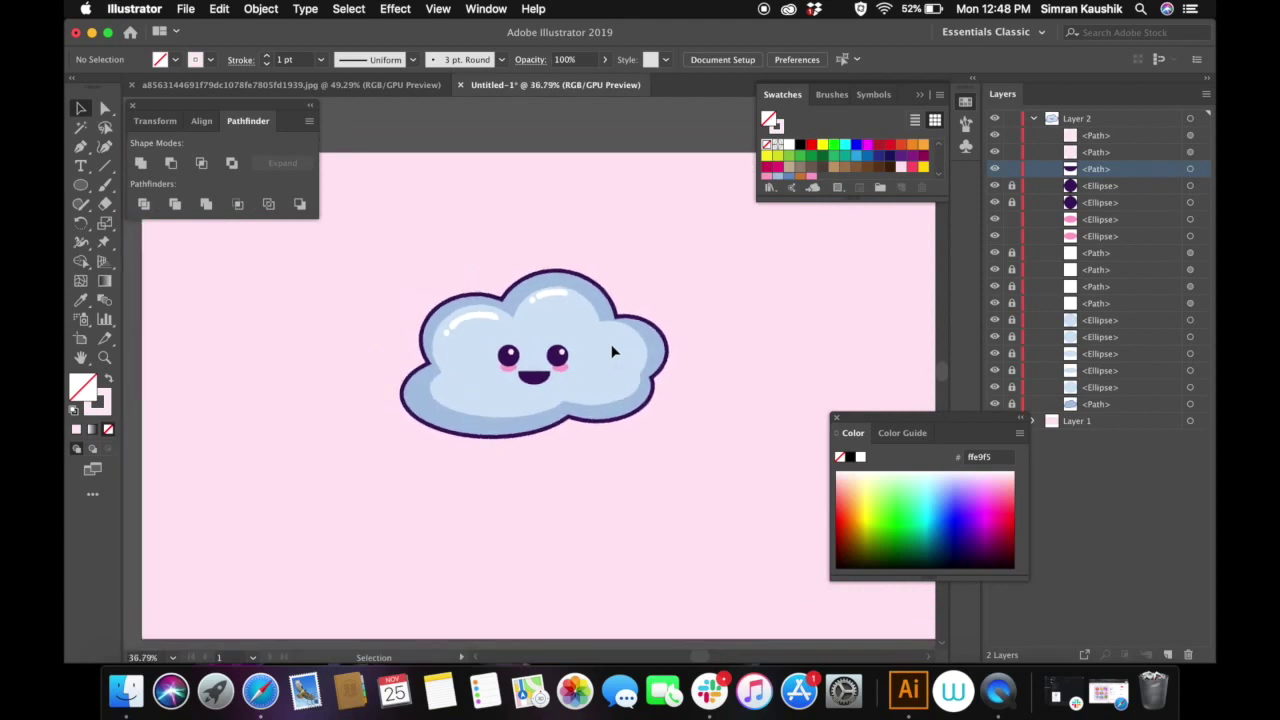
pyautogui.click(1034, 119)
pyautogui.click(1118, 120)
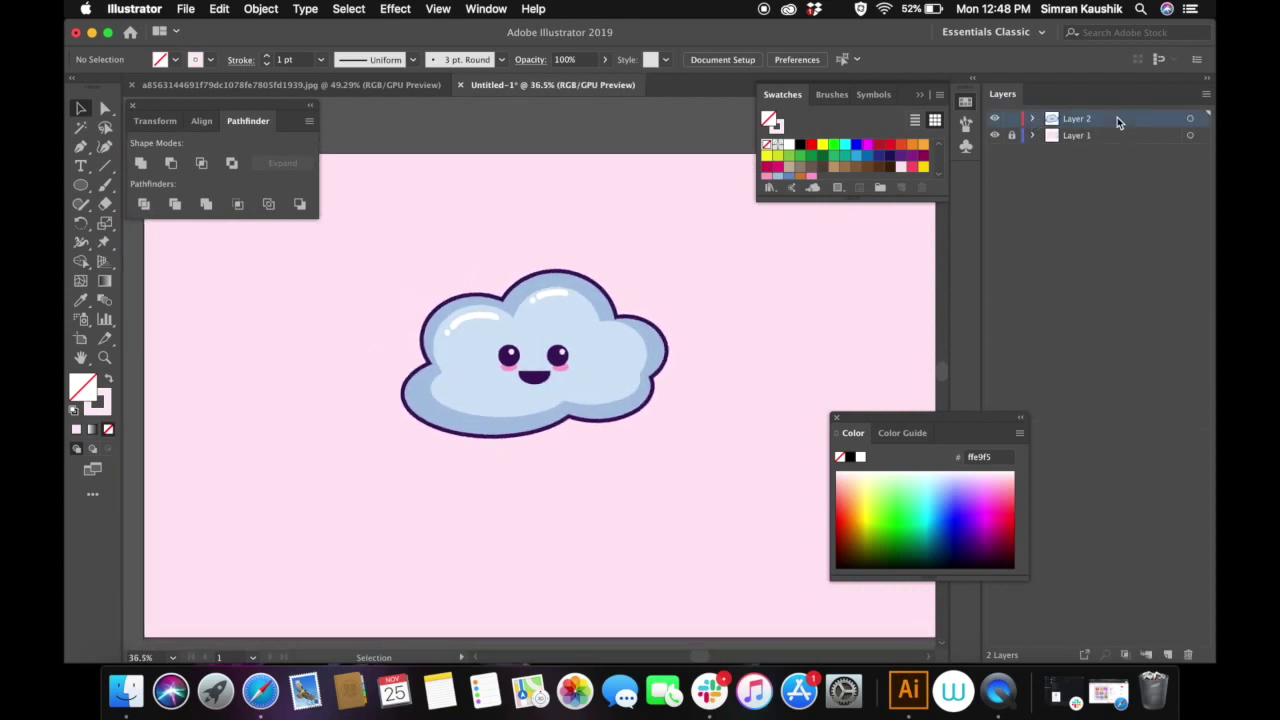
pyautogui.moveTo(1118, 120); pyautogui.dragTo(1171, 656)
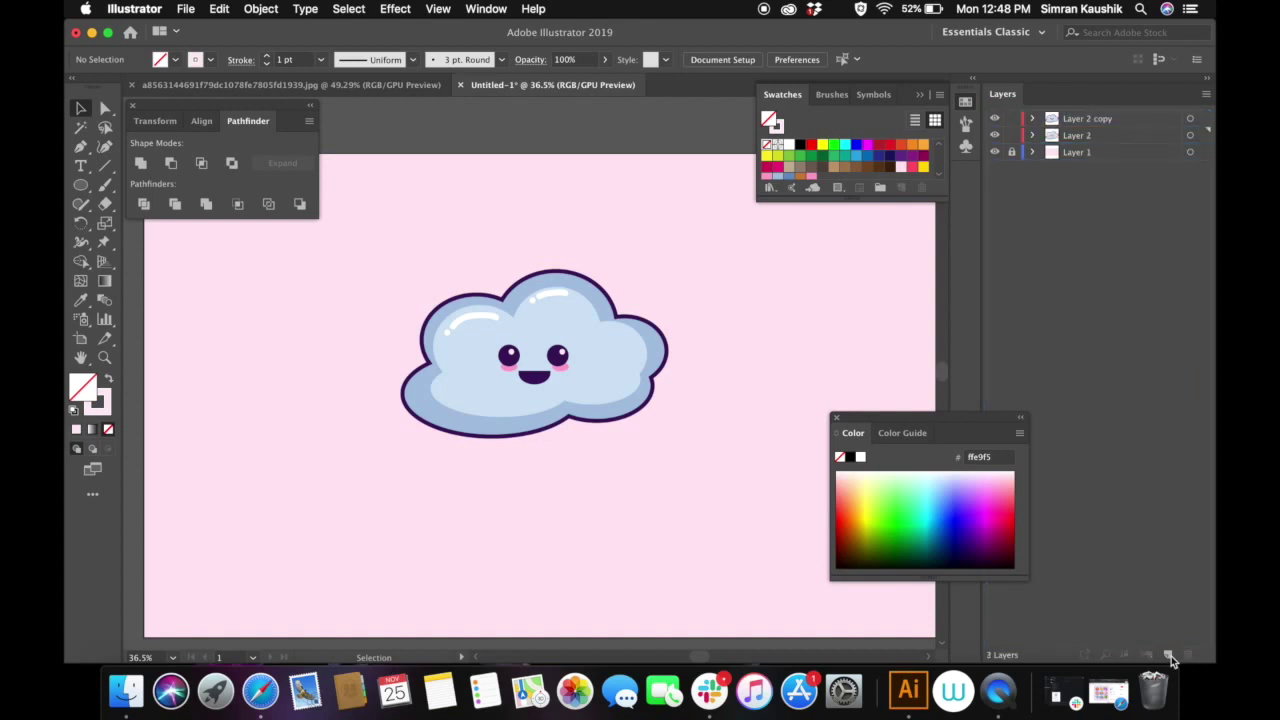
pyautogui.click(1127, 117)
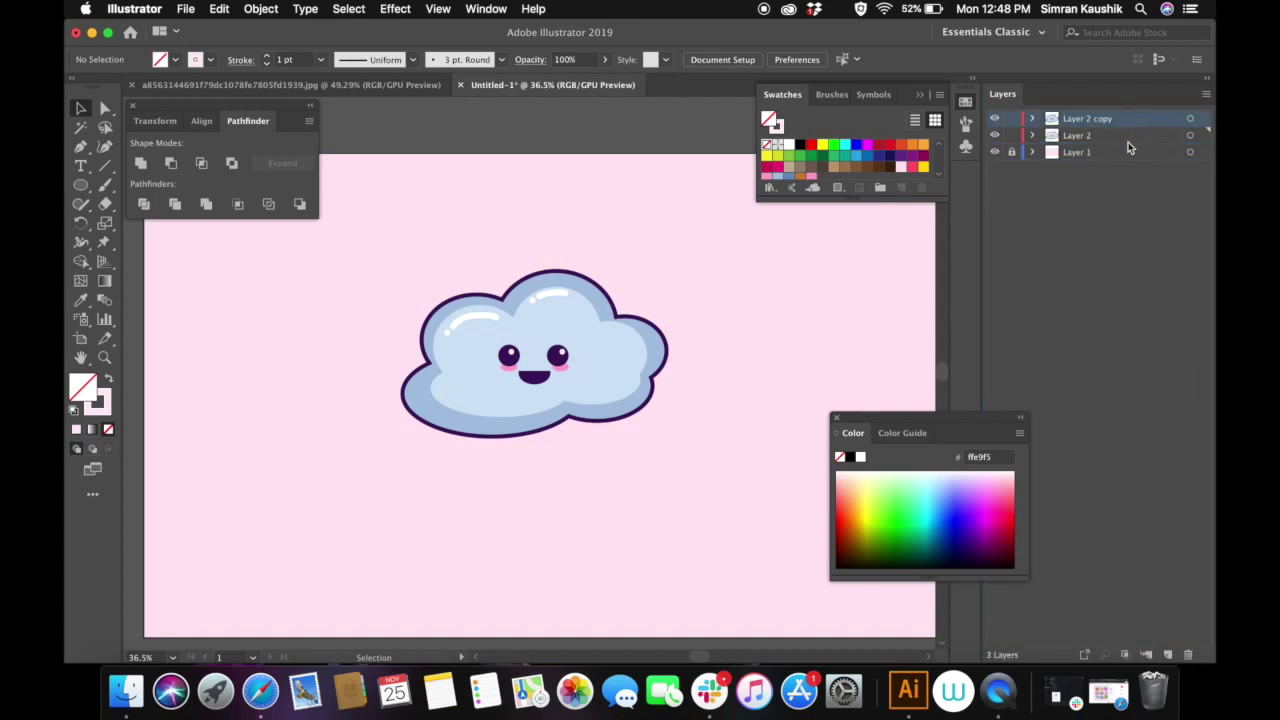
pyautogui.moveTo(1134, 122); pyautogui.dragTo(1137, 146)
# - Lock Layer 2 and unlock all the objects inside Layer 2 copy
pyautogui.click(1011, 118)
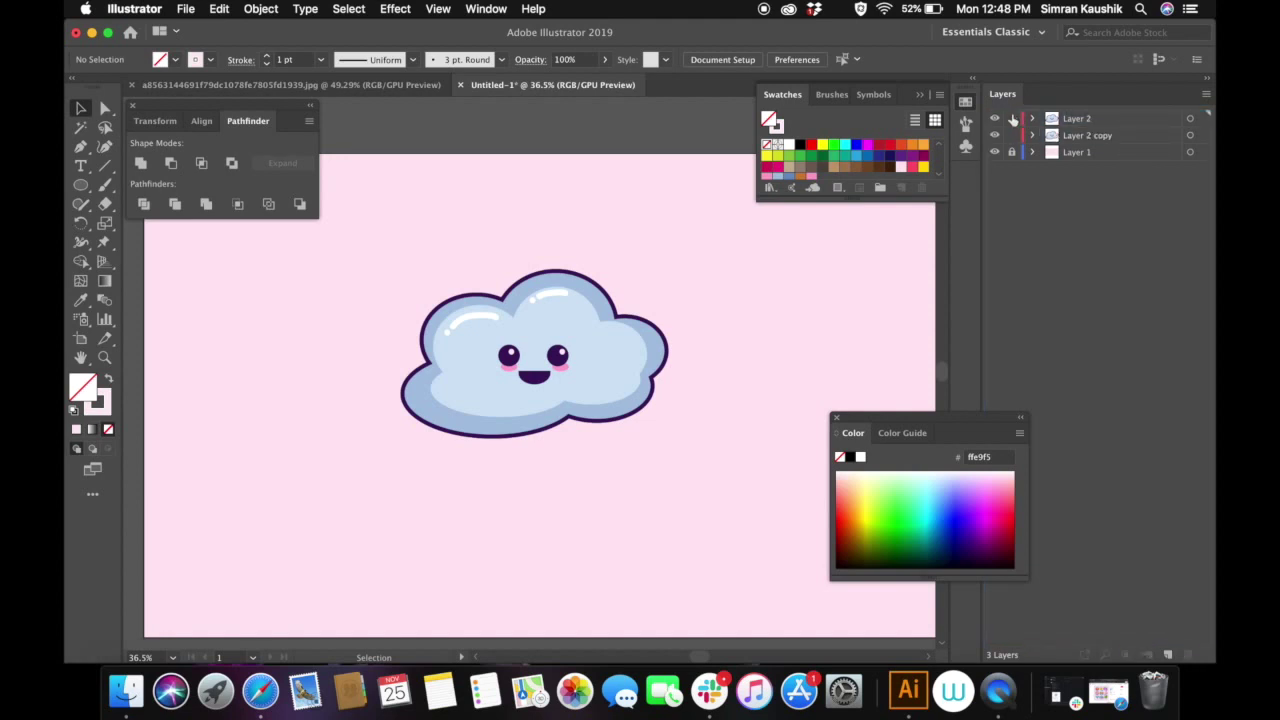
pyautogui.click(1011, 135)
pyautogui.click(1100, 138)
pyautogui.click(1190, 135)
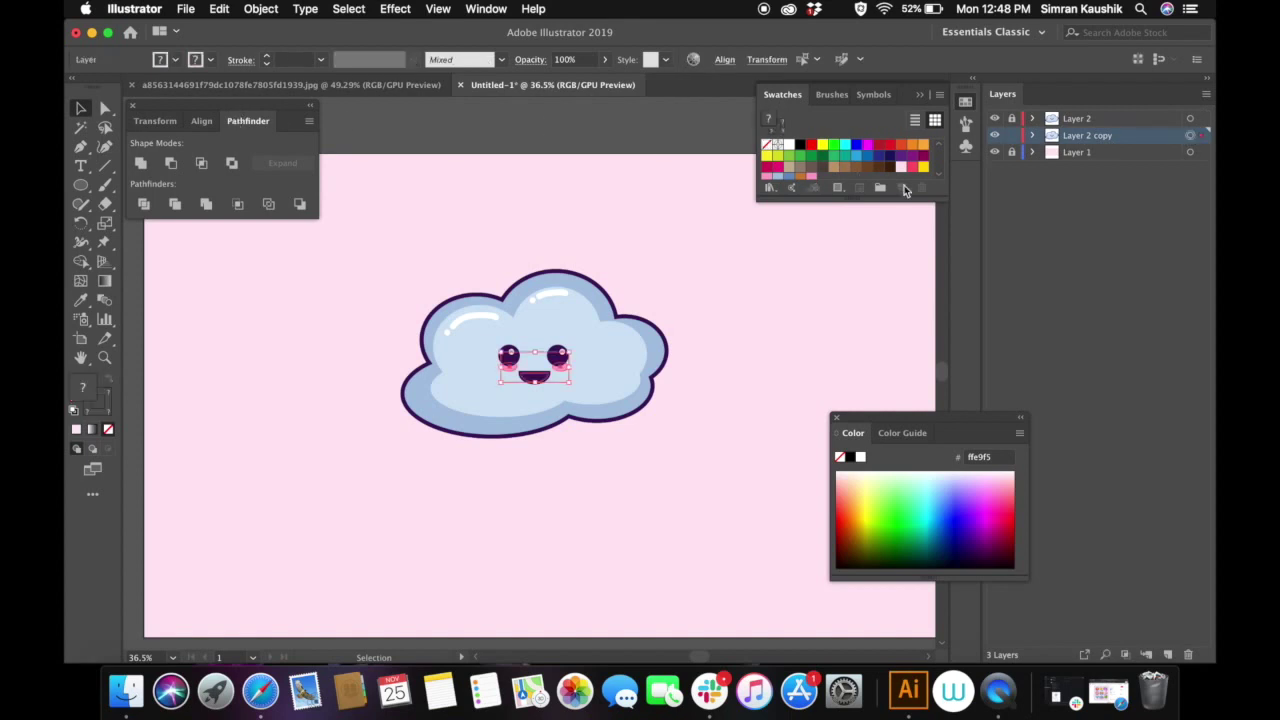
pyautogui.click(1033, 136)
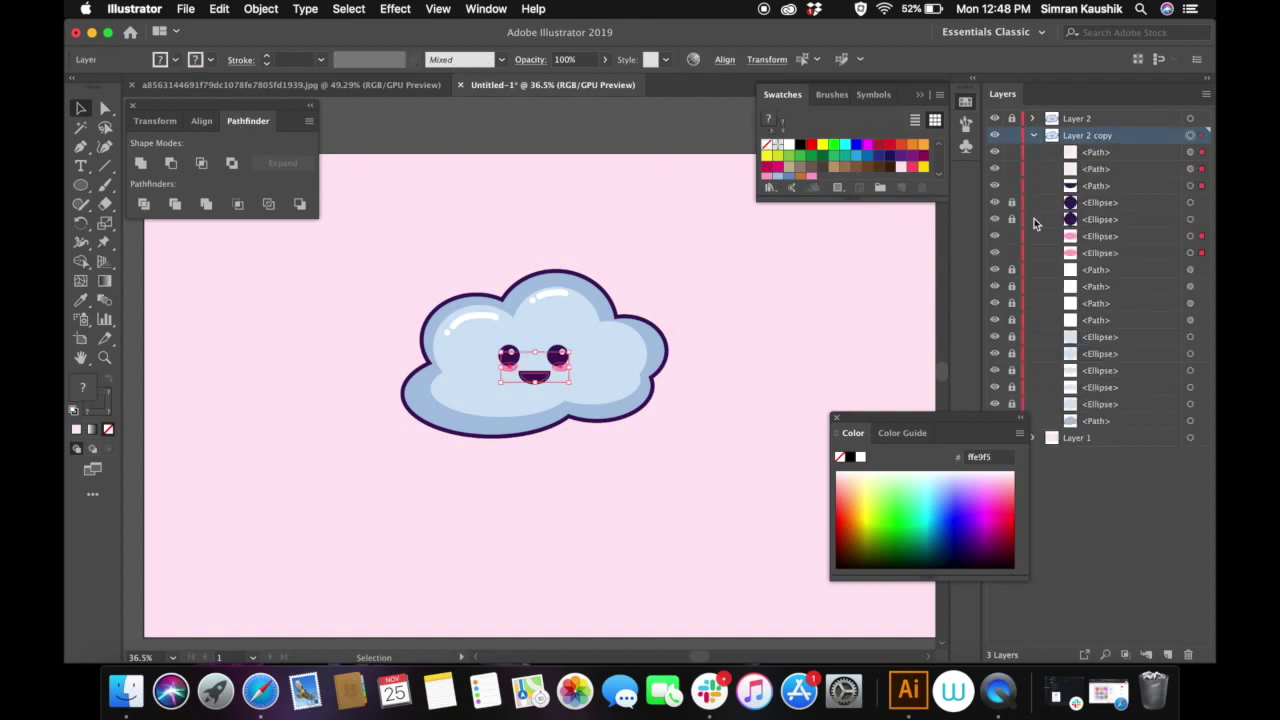
pyautogui.moveTo(953, 425); pyautogui.dragTo(947, 507)
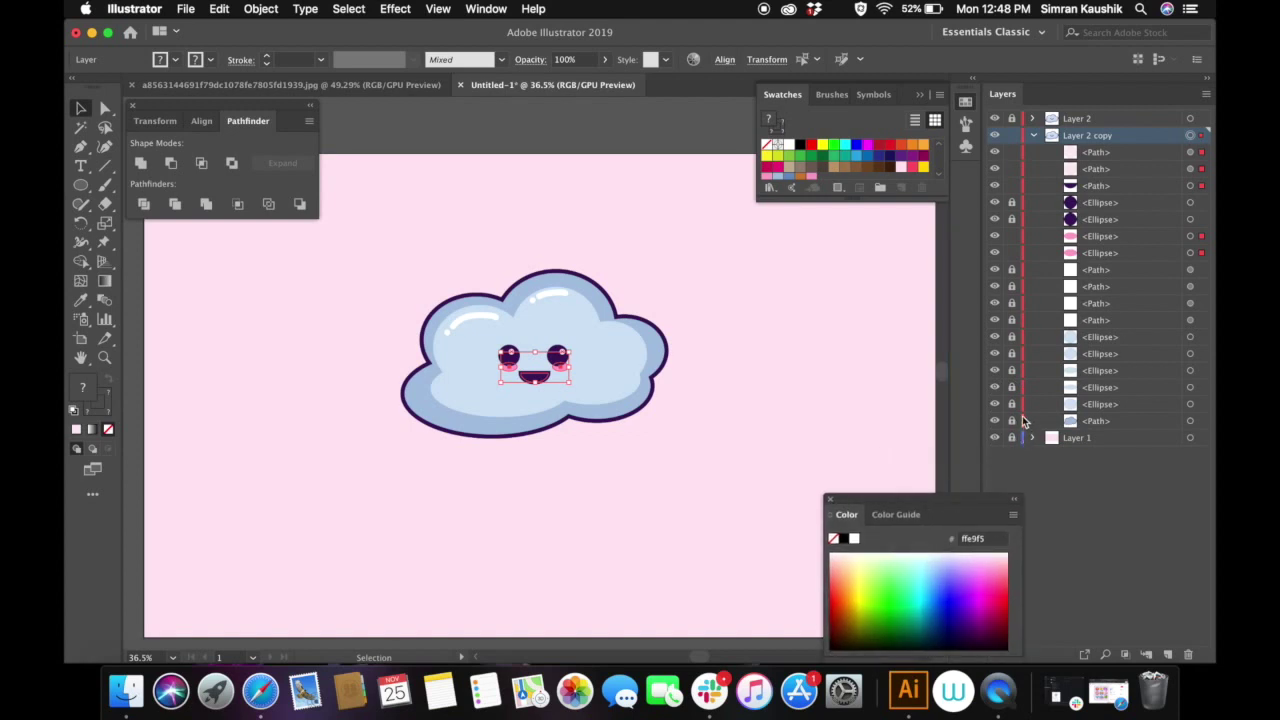
pyautogui.moveTo(1010, 423); pyautogui.dragTo(1020, 254)
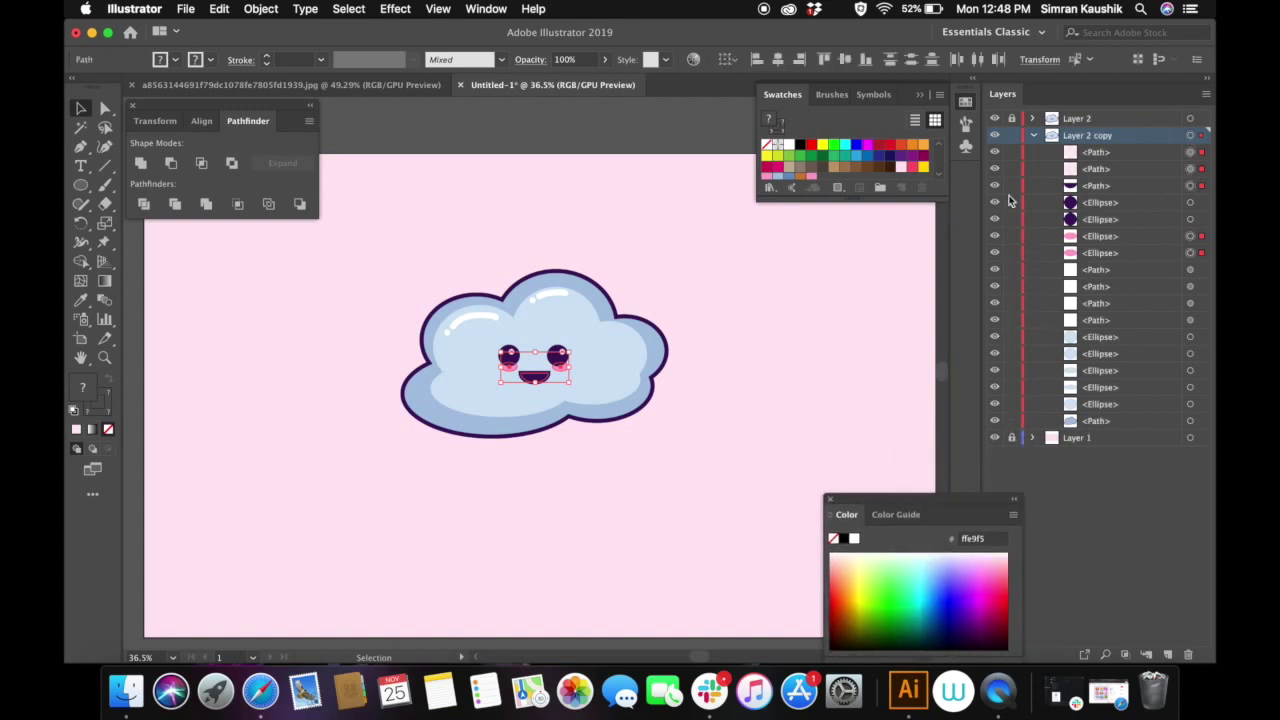
pyautogui.click(1034, 136)
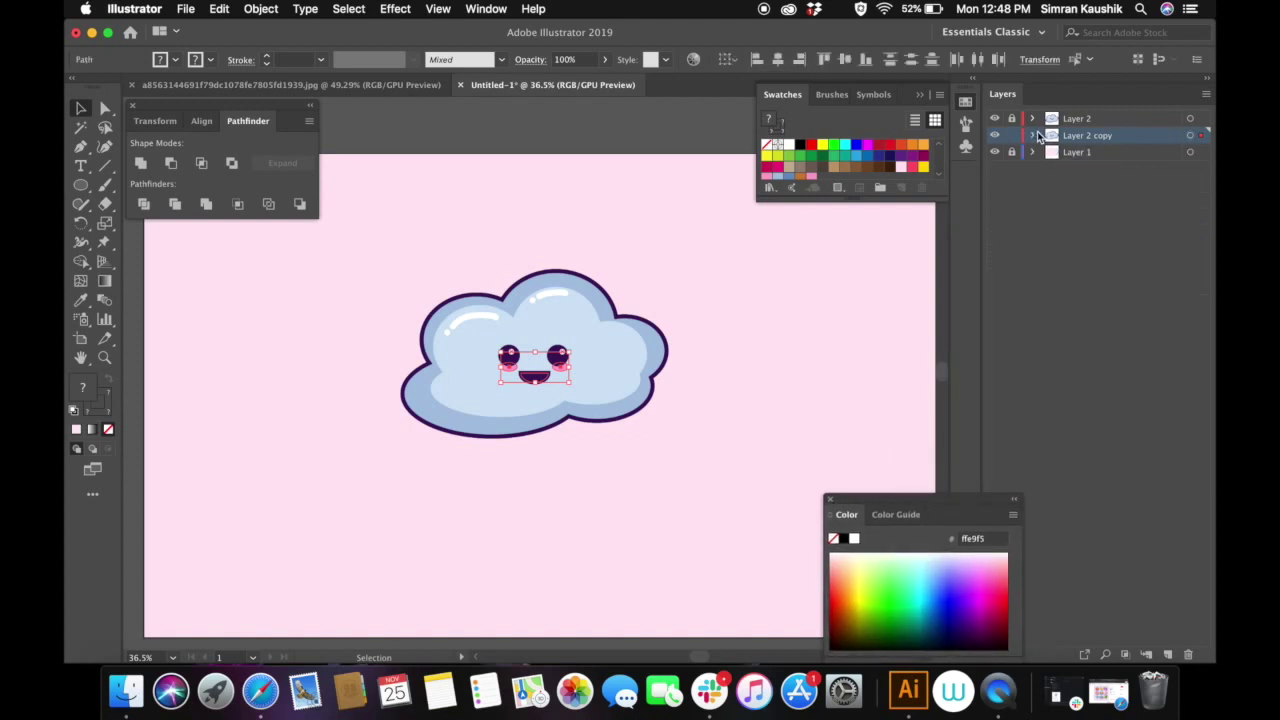
# - Select all artwork on Layer 2 copy and move it below and to the left of the original cloud
pyautogui.click(1190, 135)
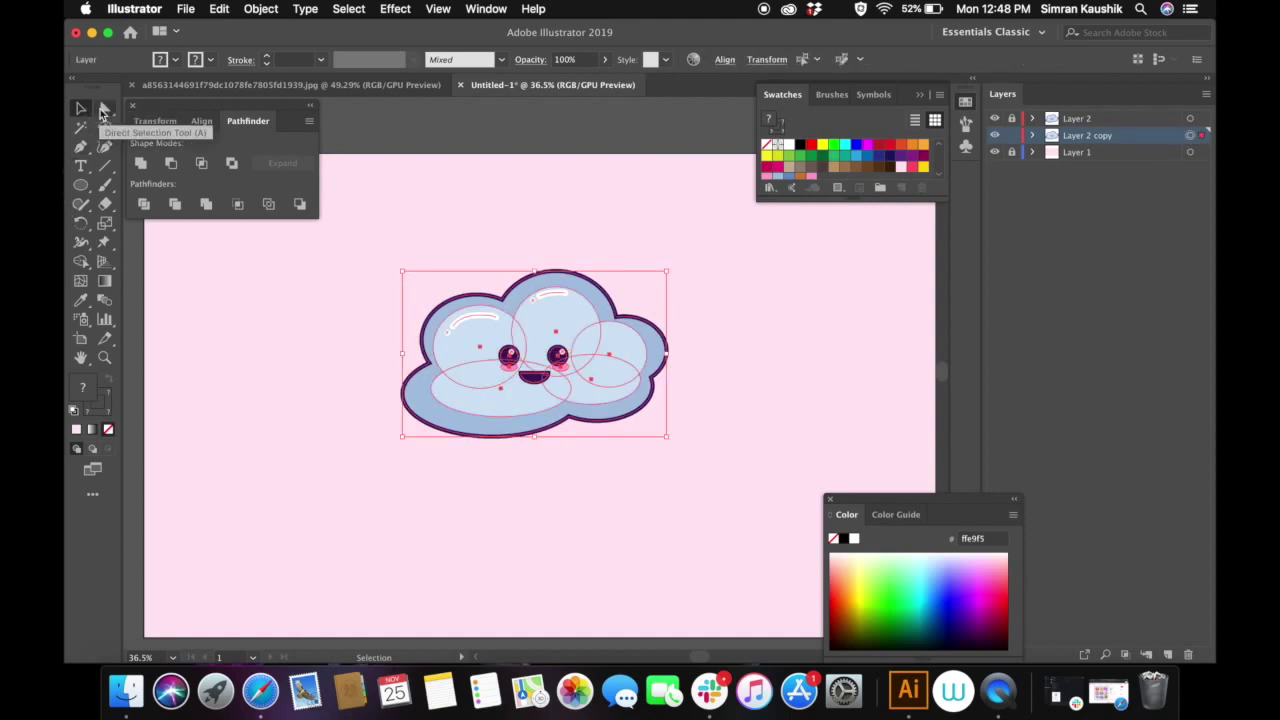
pyautogui.moveTo(571, 333); pyautogui.dragTo(358, 466)
pyautogui.click(143, 164)
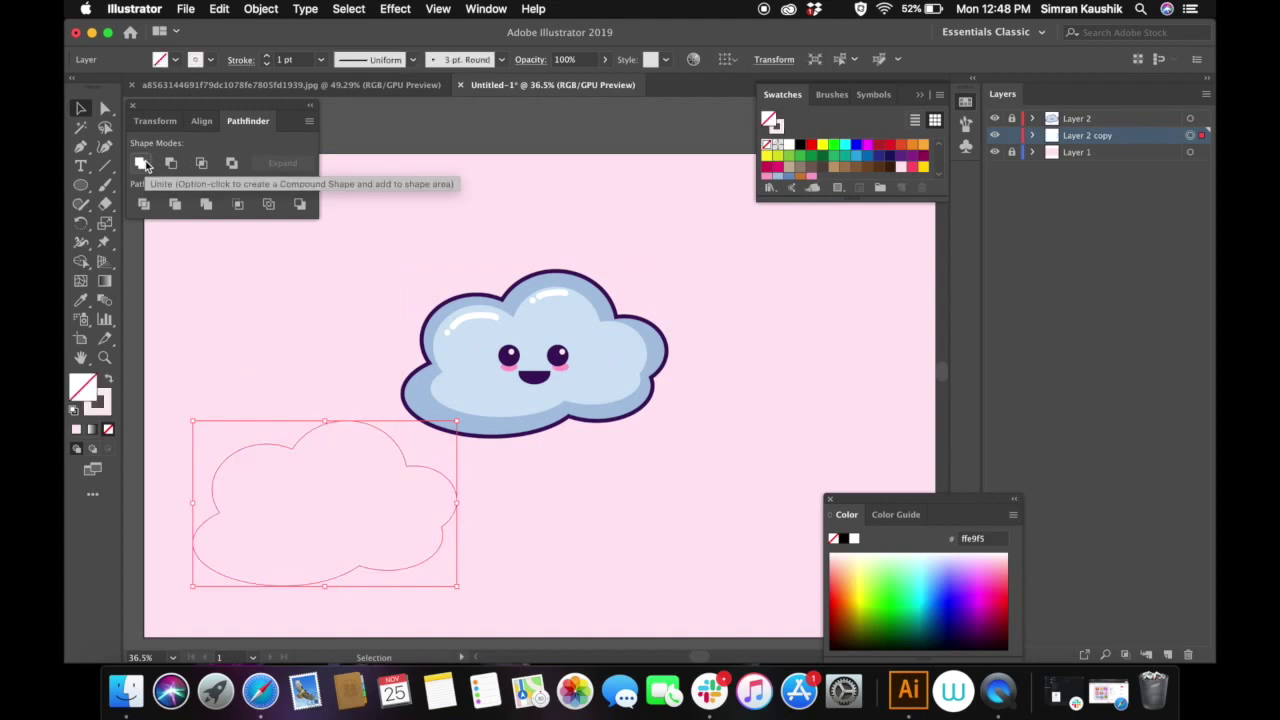
pyautogui.press('super+z')
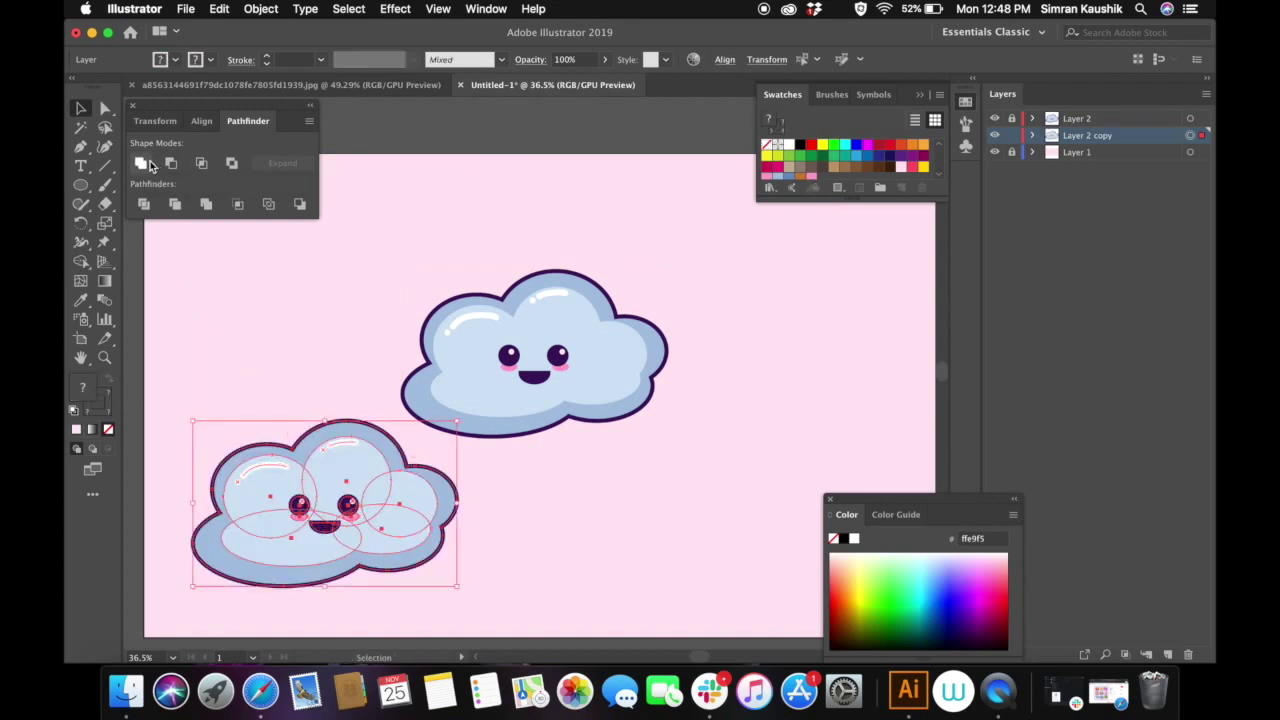
pyautogui.click(142, 166)
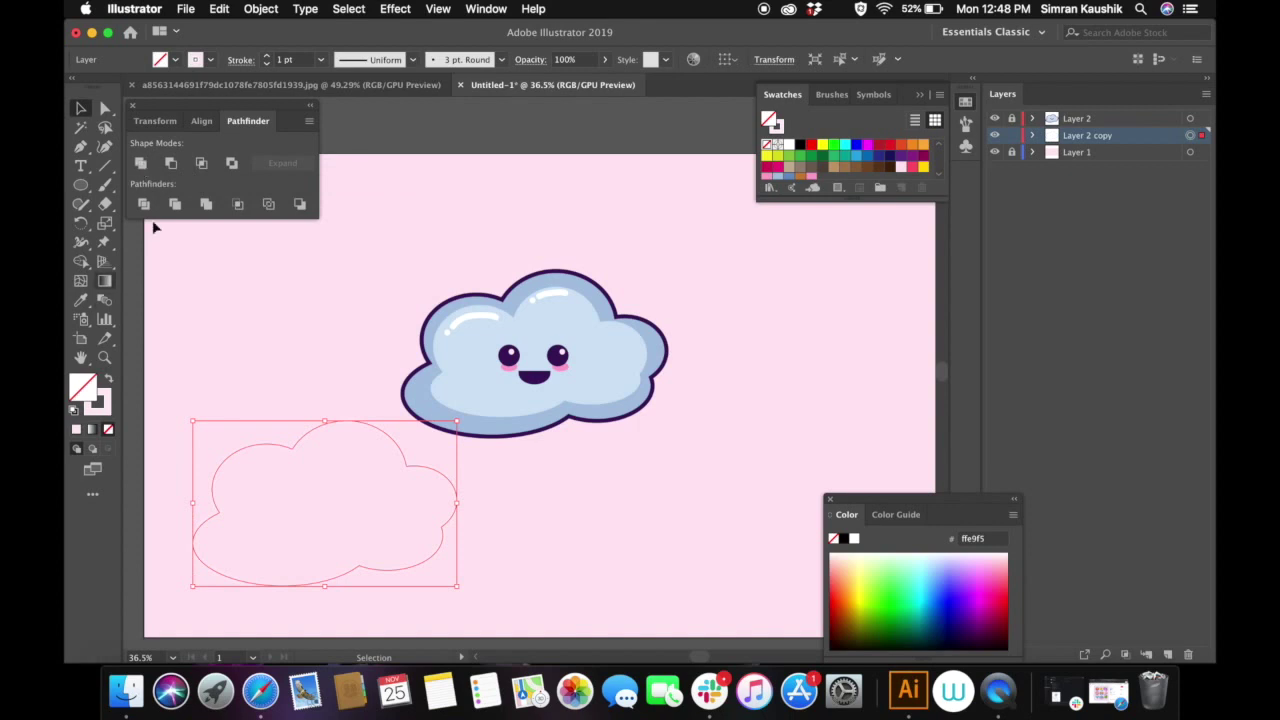
pyautogui.press('super+z')
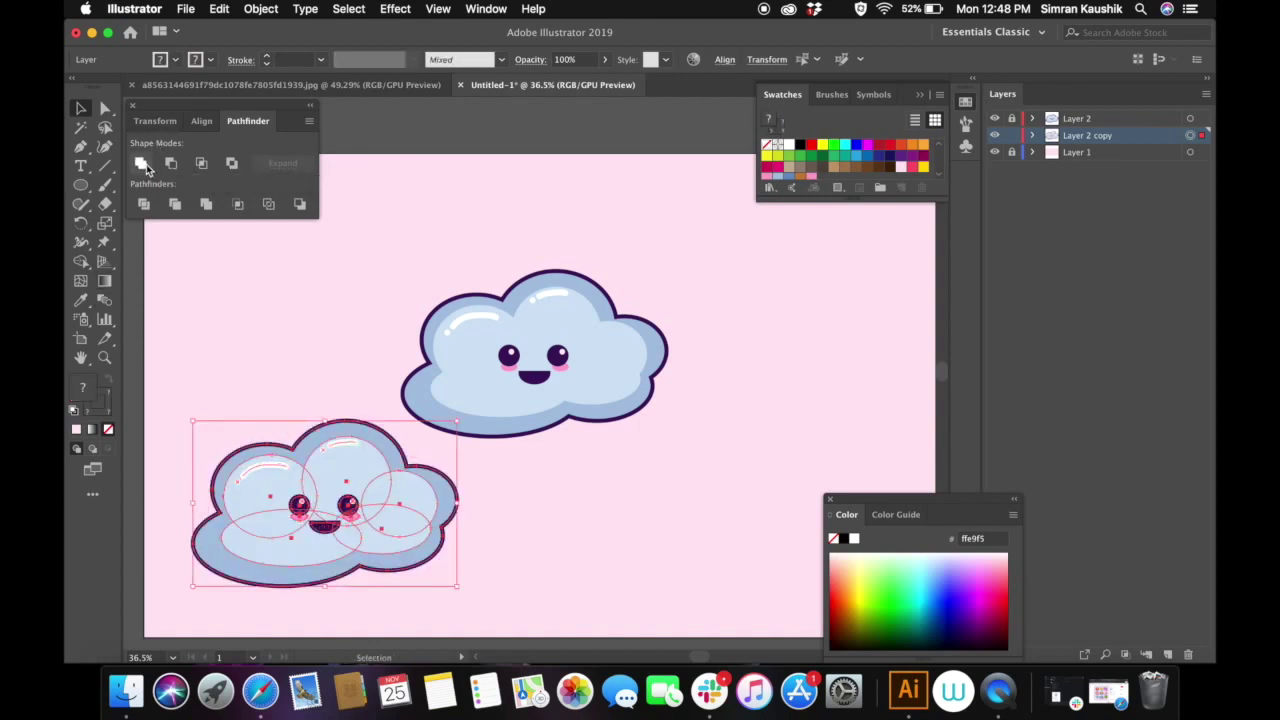
# - Unite the copied cloud's shapes into one silhouette and give it a white fill and a white stroke
pyautogui.click(143, 164)
pyautogui.click(178, 60)
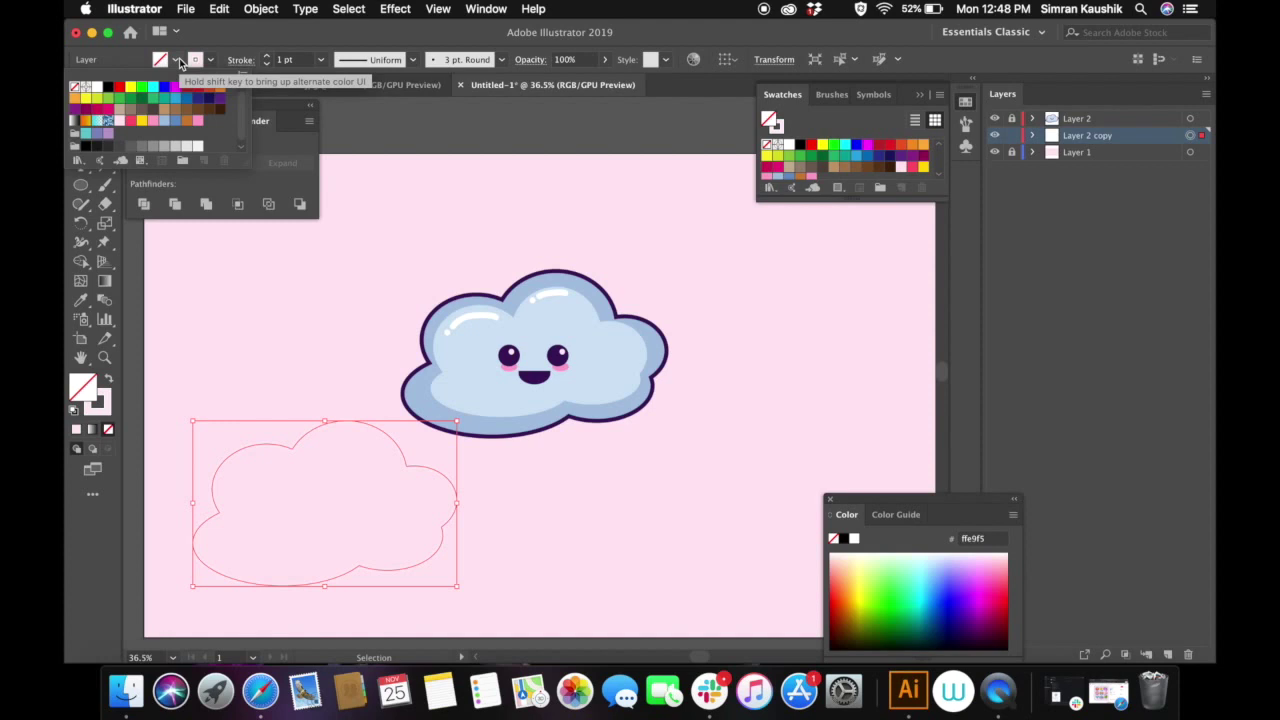
pyautogui.click(97, 87)
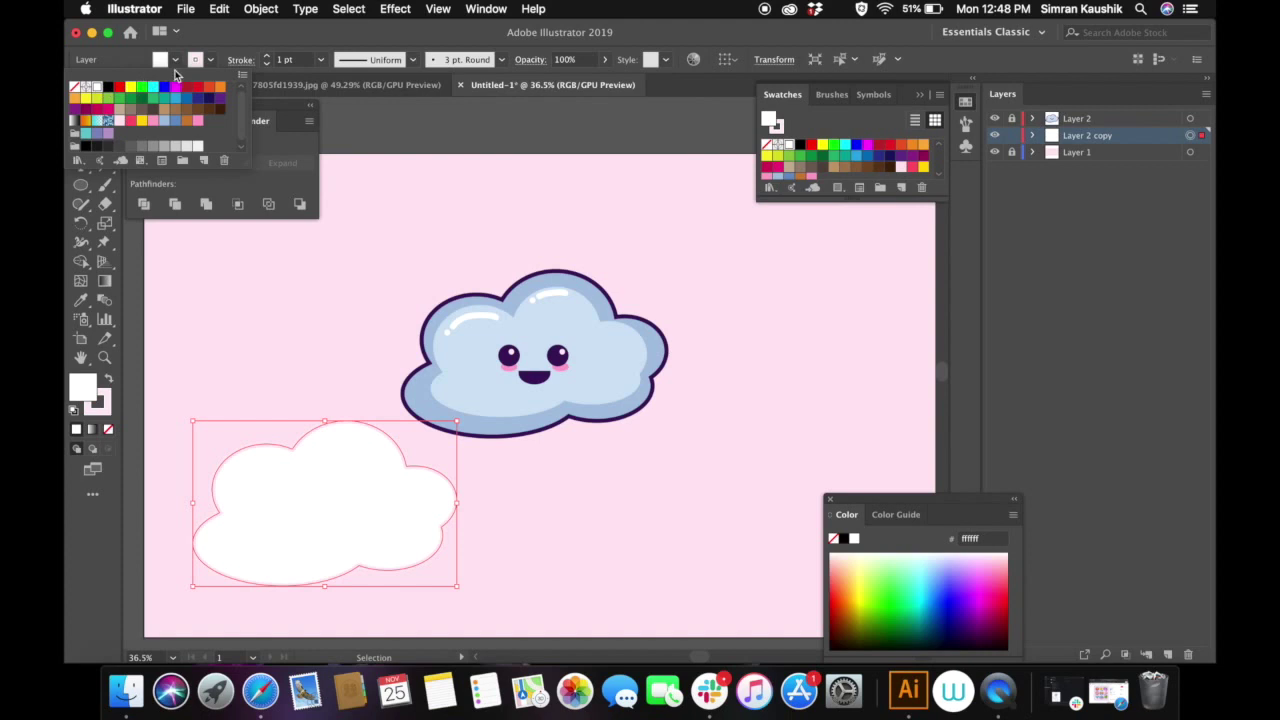
pyautogui.click(209, 60)
pyautogui.click(209, 60)
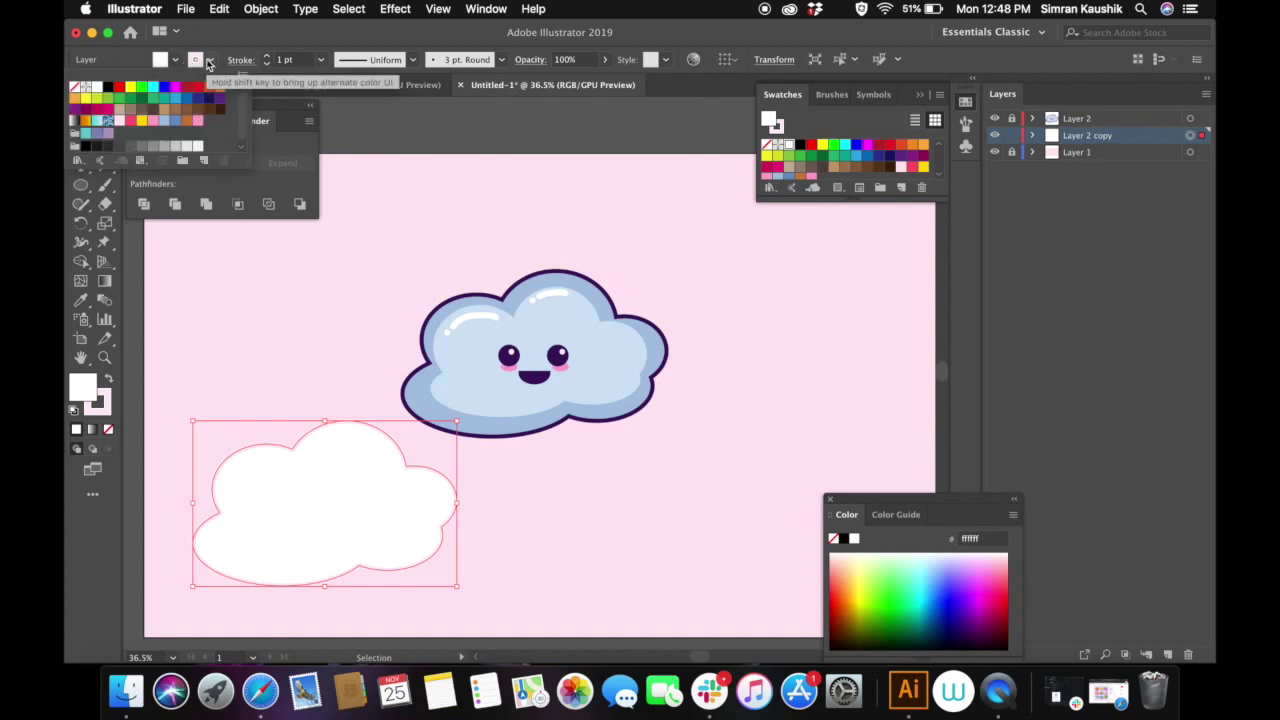
pyautogui.click(97, 88)
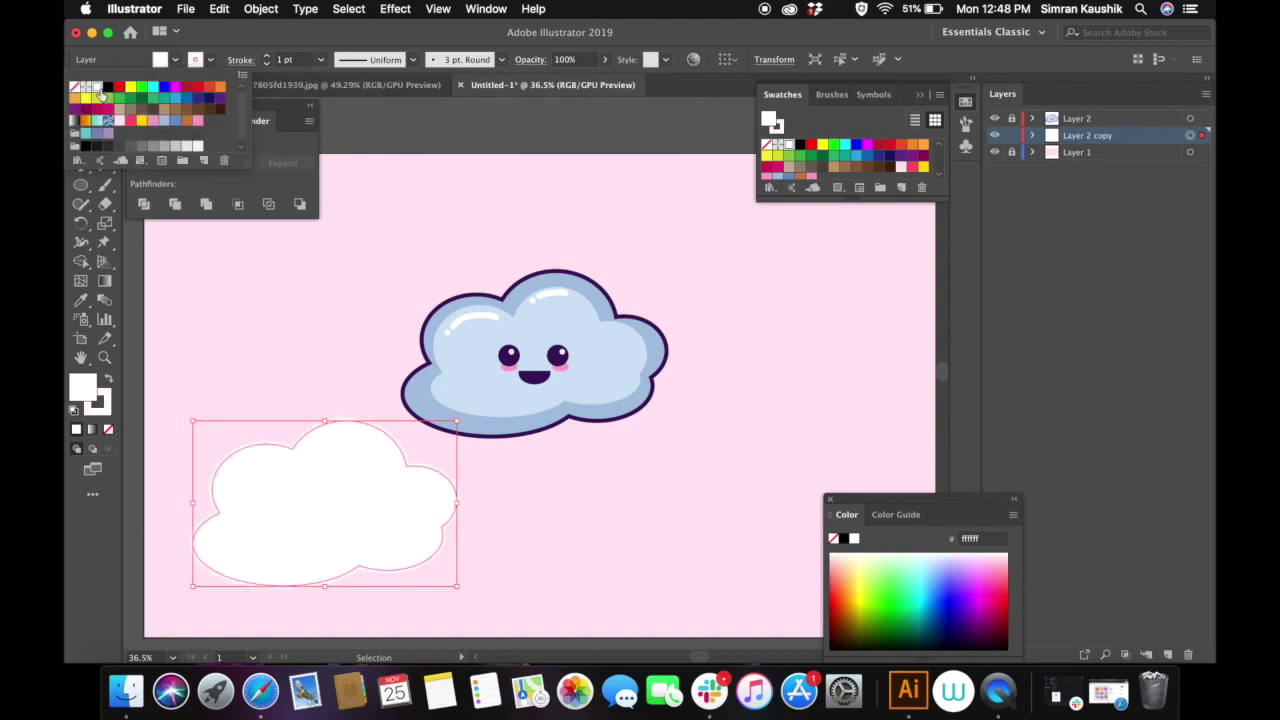
# - Increase the white silhouette's stroke weight to 7 pt
pyautogui.click(267, 60)
pyautogui.click(267, 57)
pyautogui.click(267, 57)
pyautogui.click(267, 57)
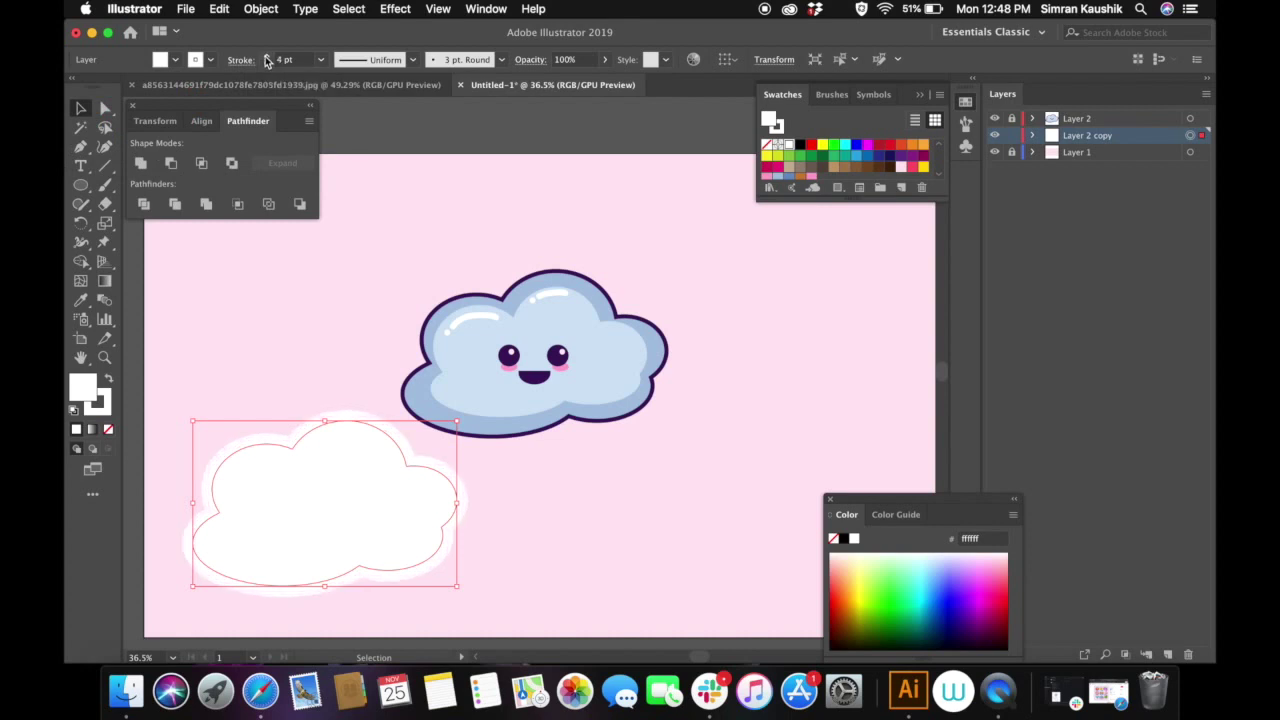
pyautogui.click(267, 57)
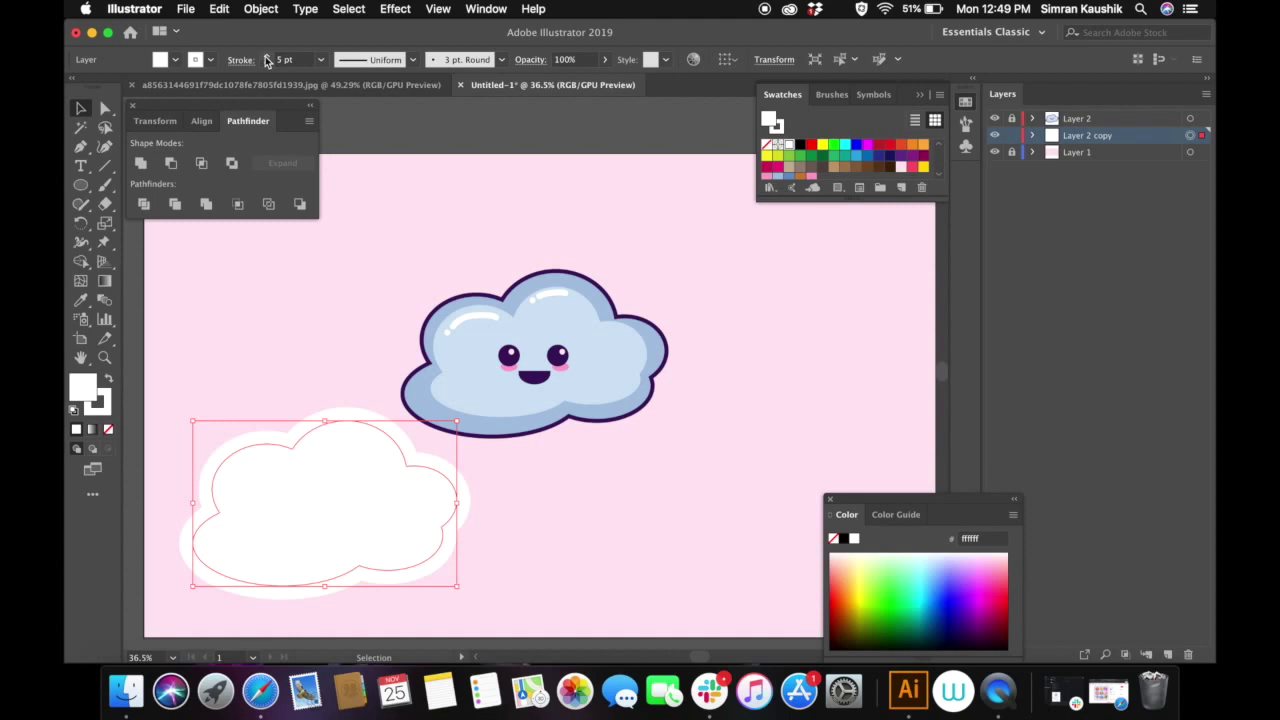
pyautogui.click(267, 57)
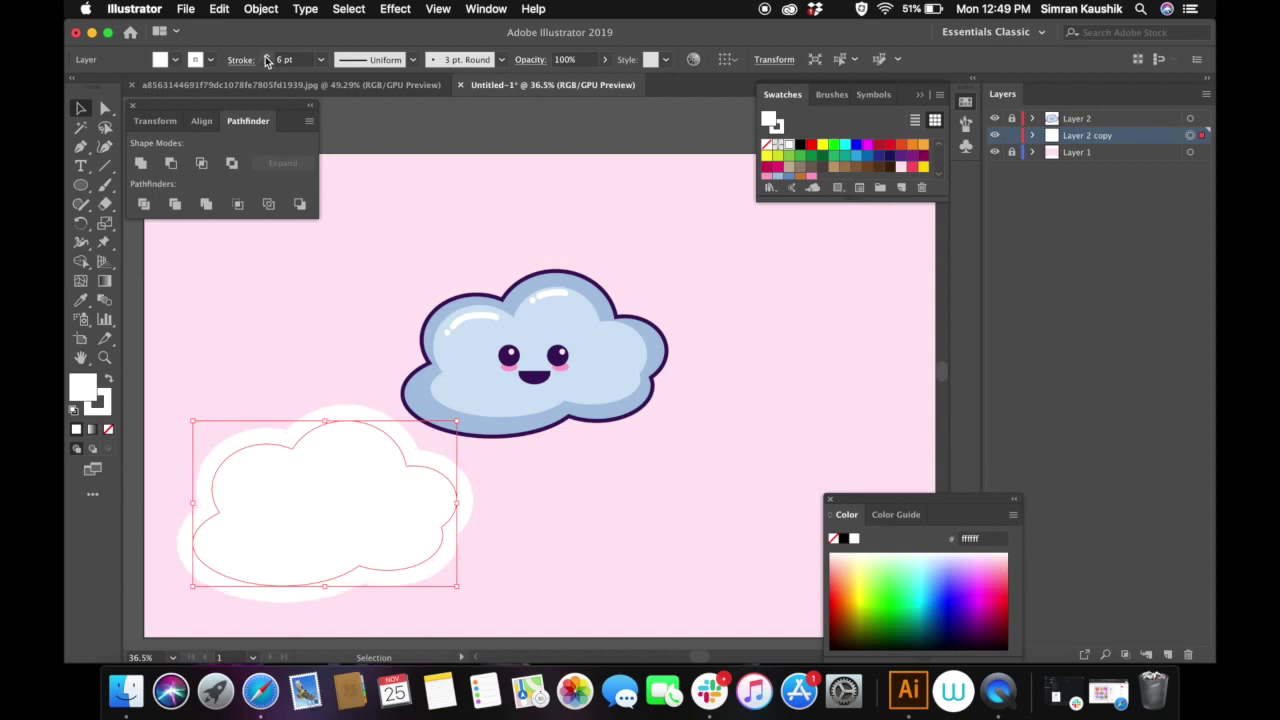
pyautogui.click(267, 57)
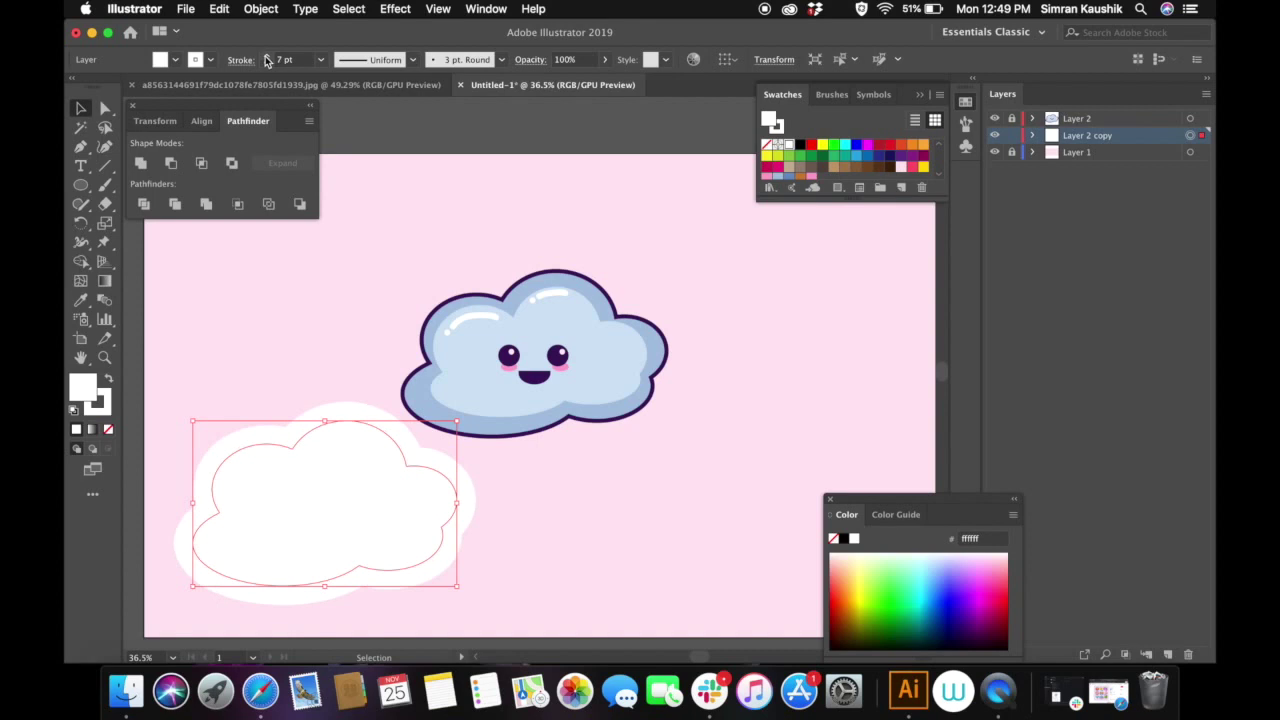
# - Set the silhouette's stroke to round caps and round corner joins
pyautogui.click(241, 60)
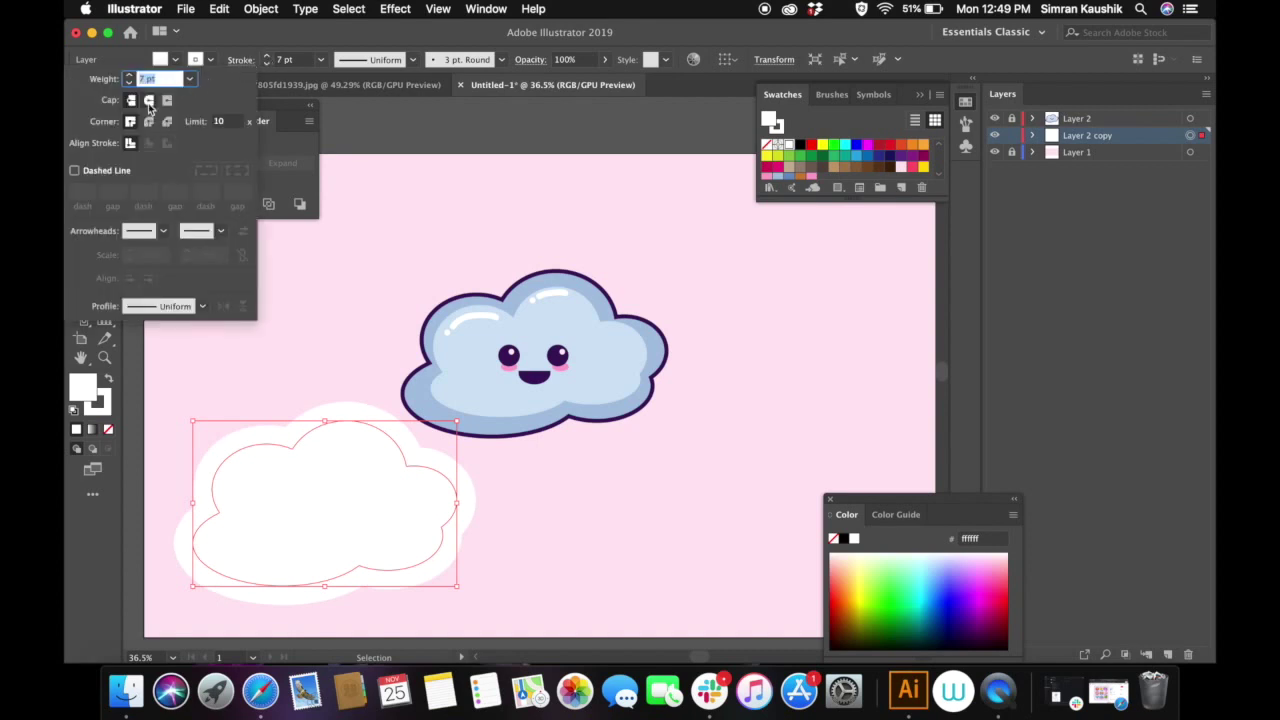
pyautogui.click(149, 102)
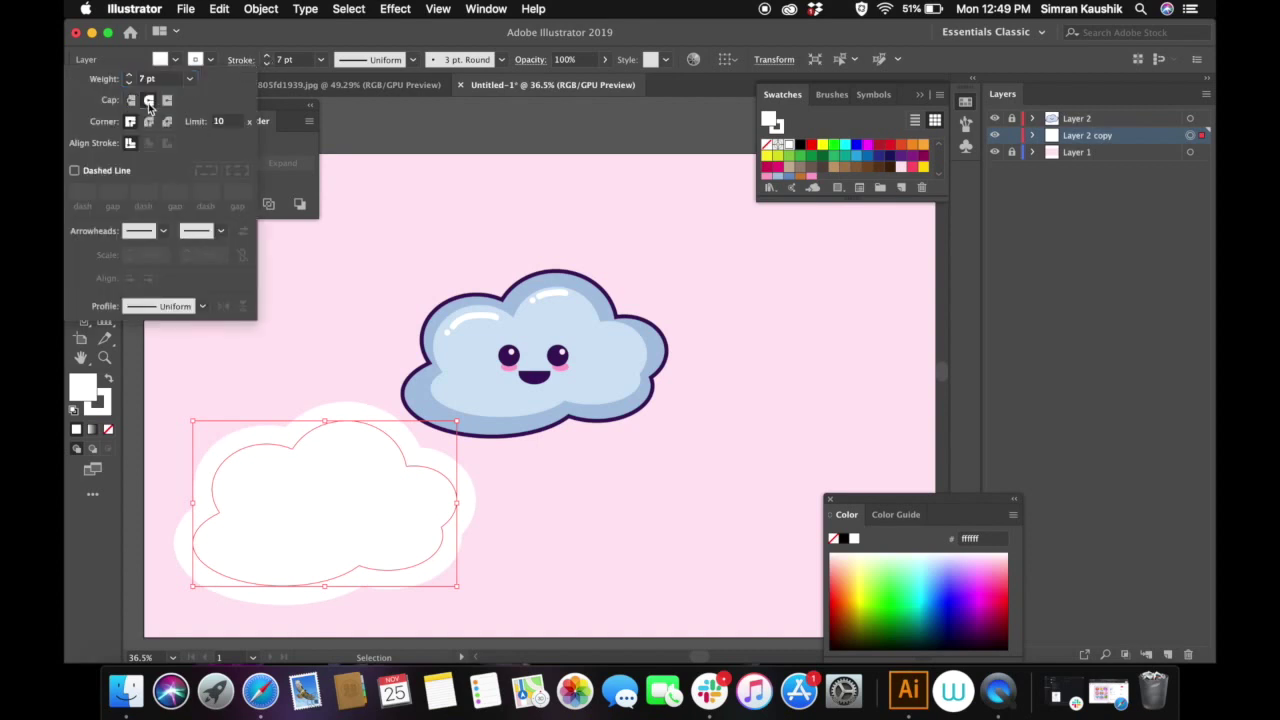
pyautogui.click(150, 122)
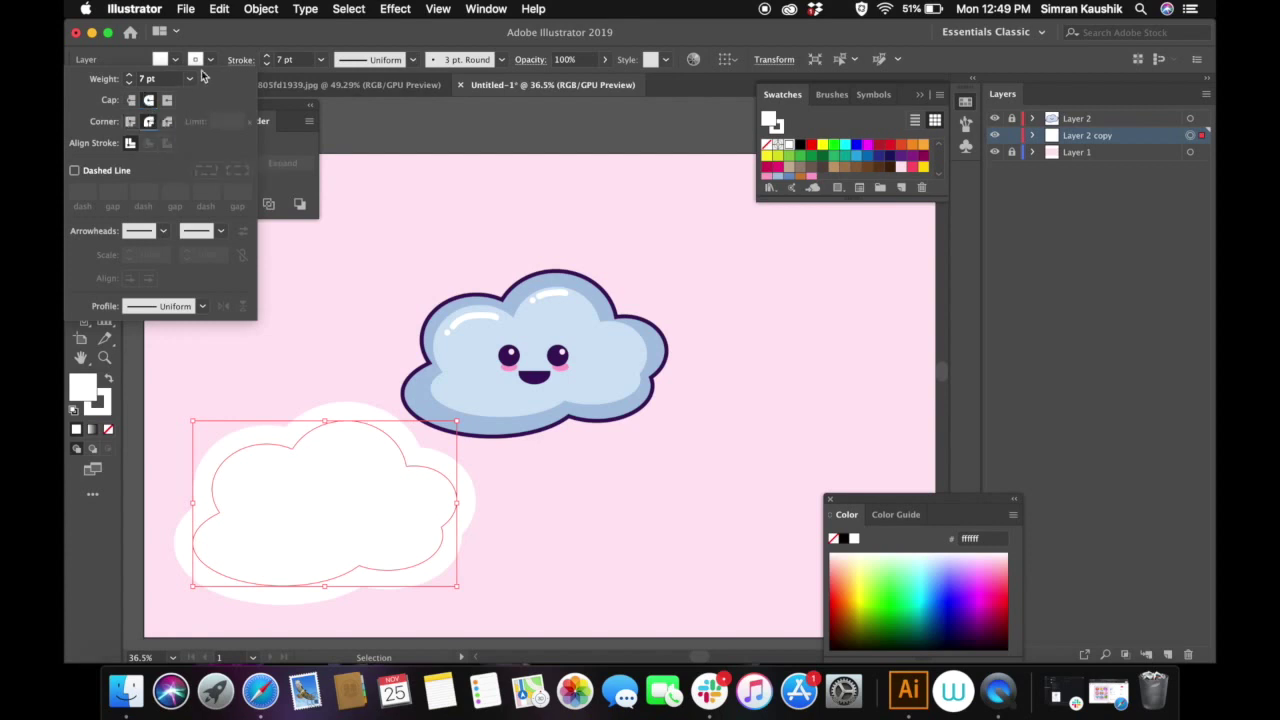
pyautogui.click(245, 60)
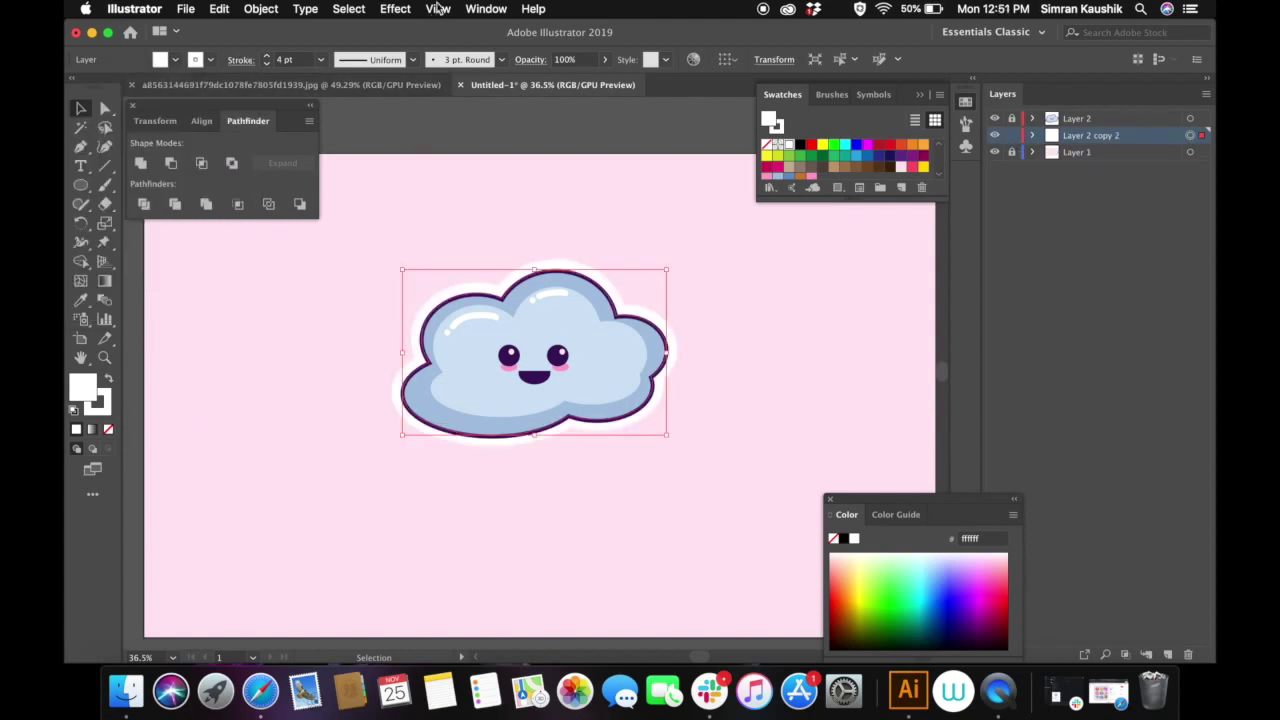
# - Apply a drop shadow to the white silhouette using Multiply mode, 50% opacity, 0 pt offsets and 5 pt blur, and deselect it
pyautogui.click(401, 9)
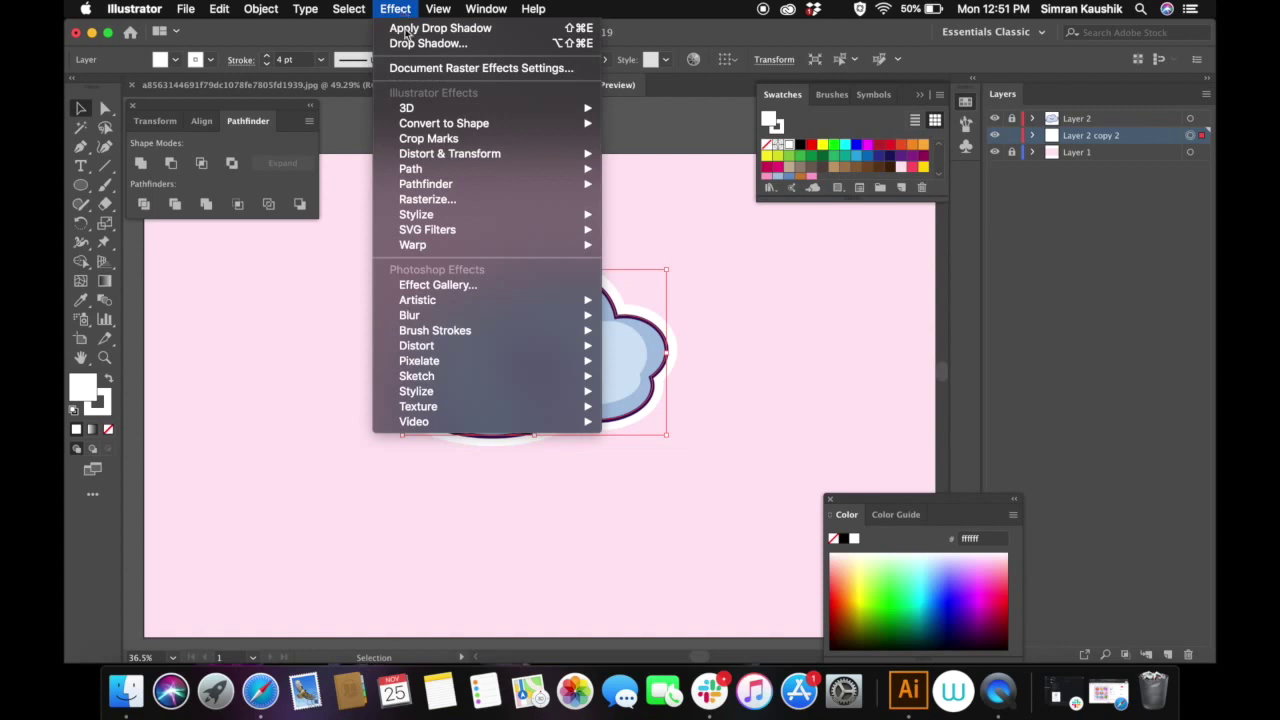
pyautogui.moveTo(580, 216)
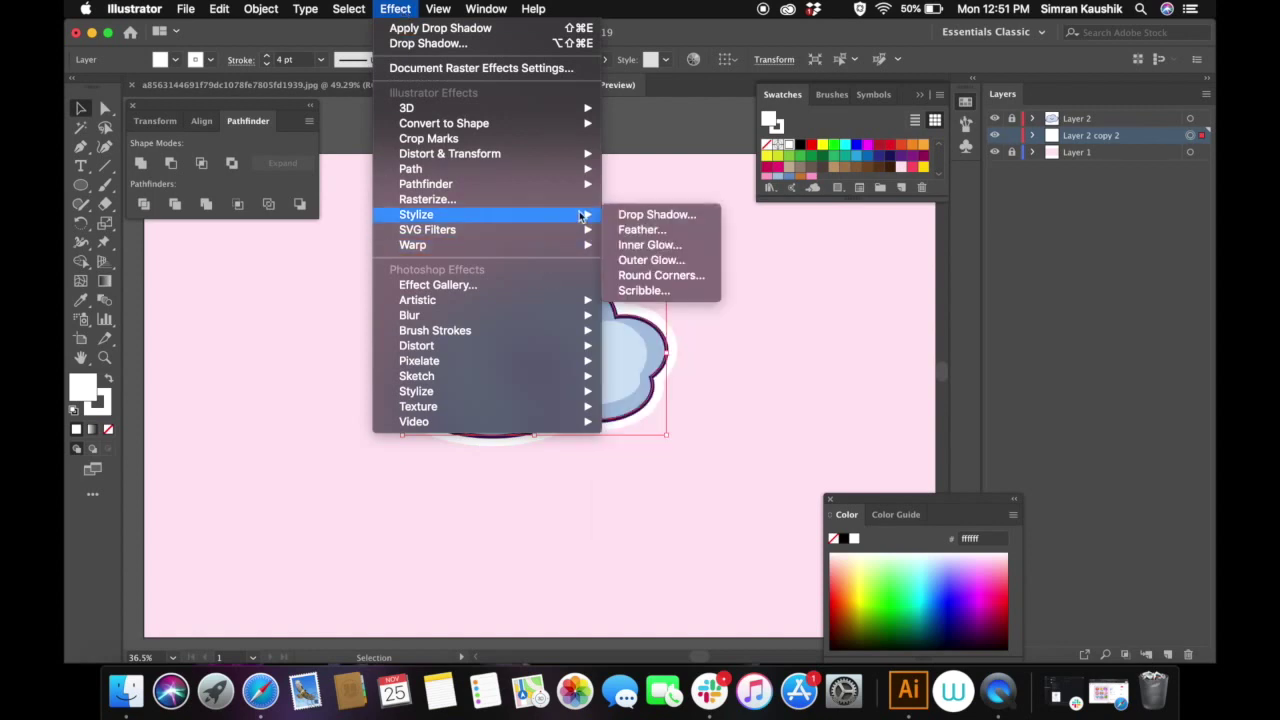
pyautogui.click(630, 216)
pyautogui.click(505, 285)
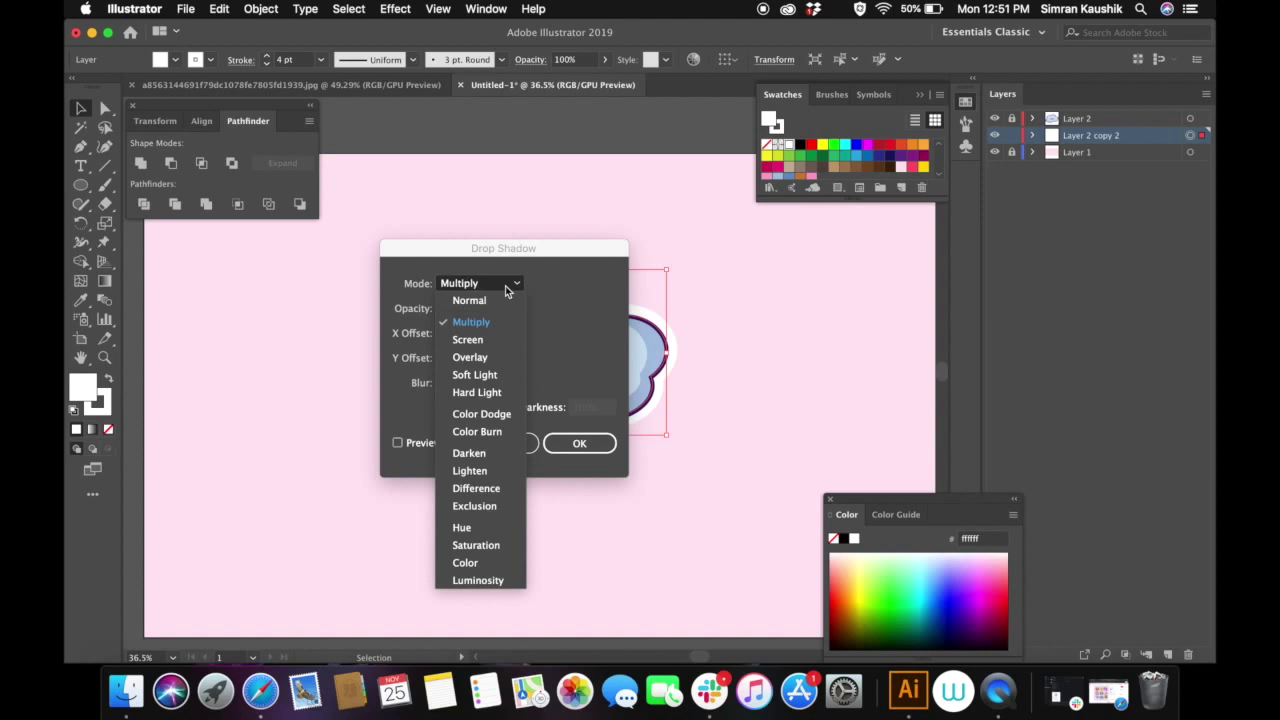
pyautogui.click(507, 289)
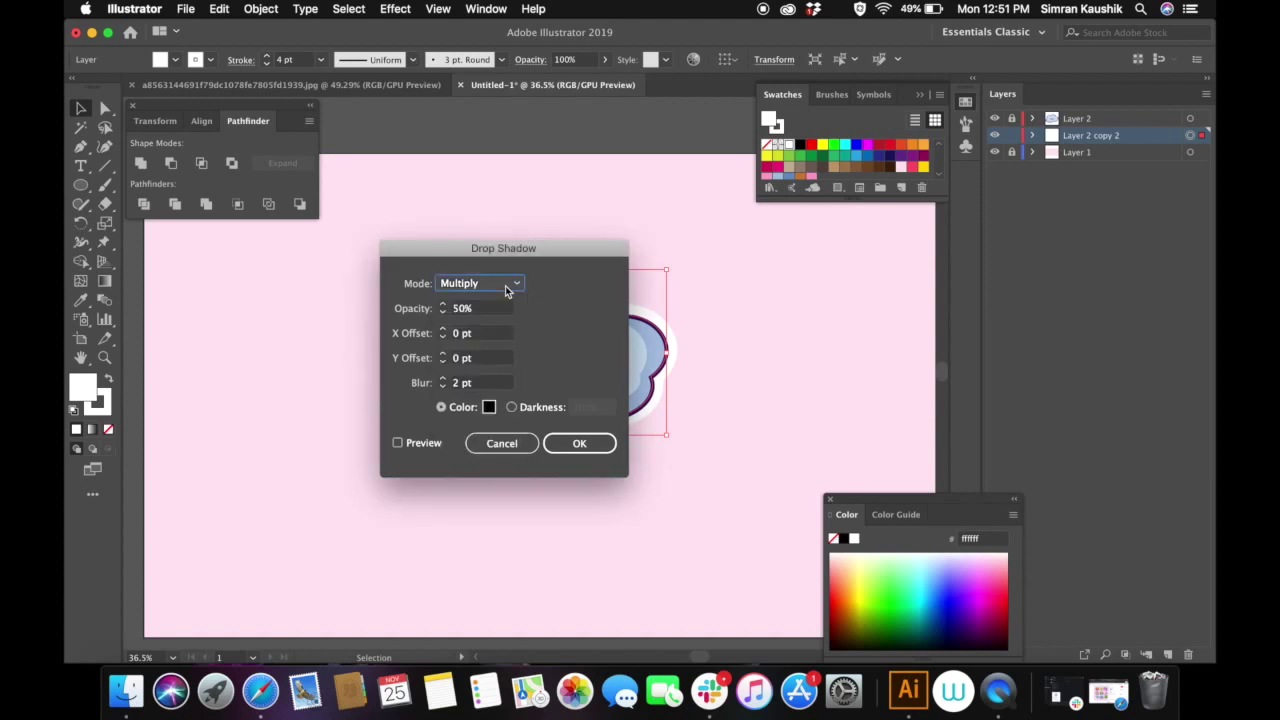
pyautogui.click(443, 381)
pyautogui.click(443, 381)
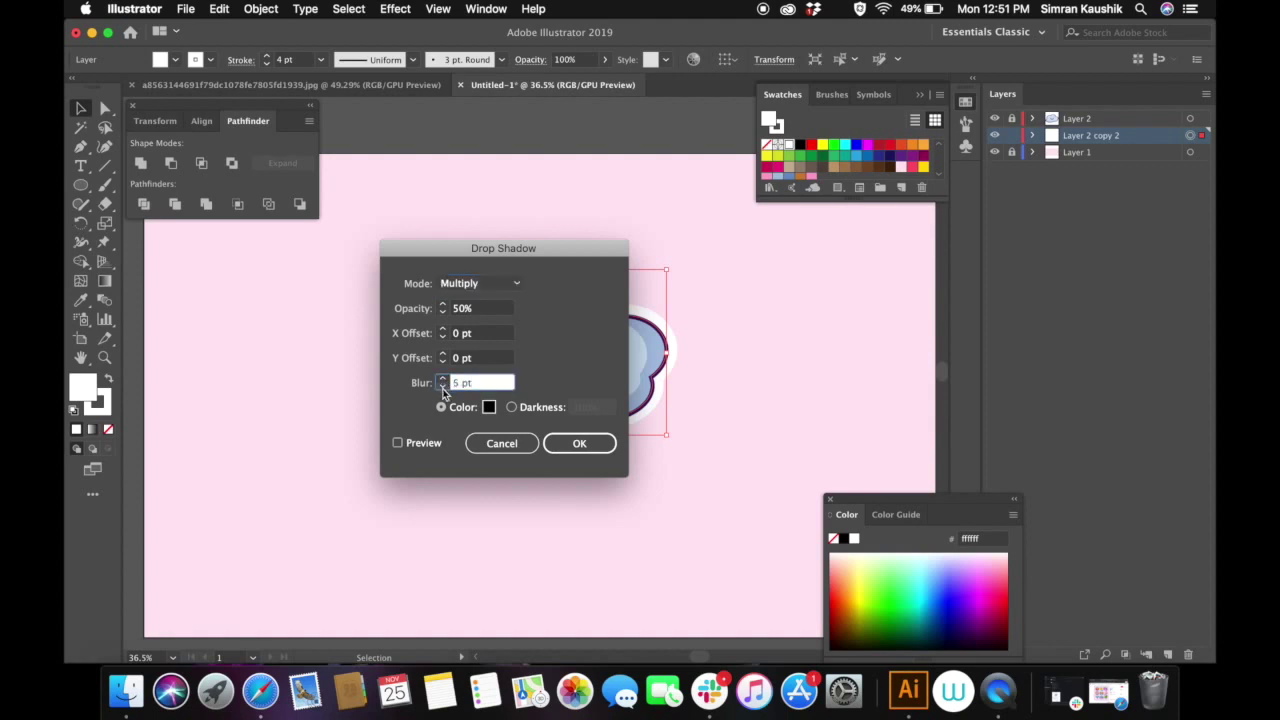
pyautogui.click(462, 338)
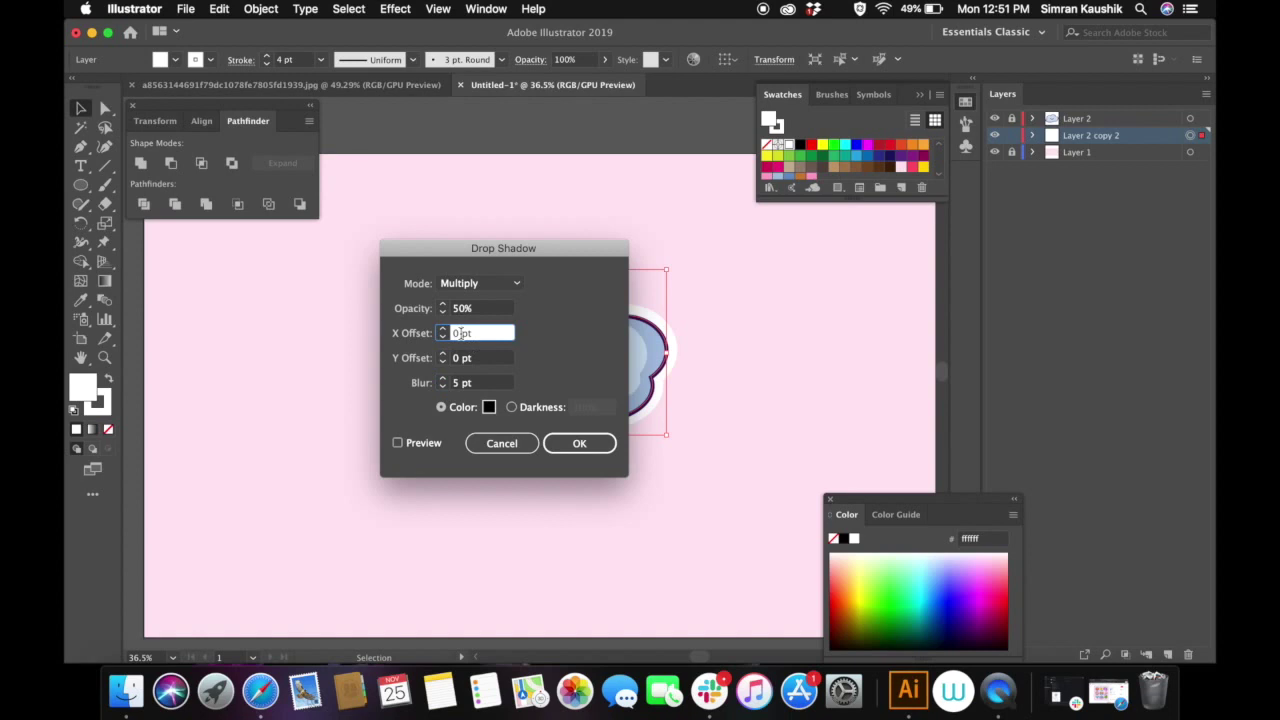
pyautogui.click(578, 448)
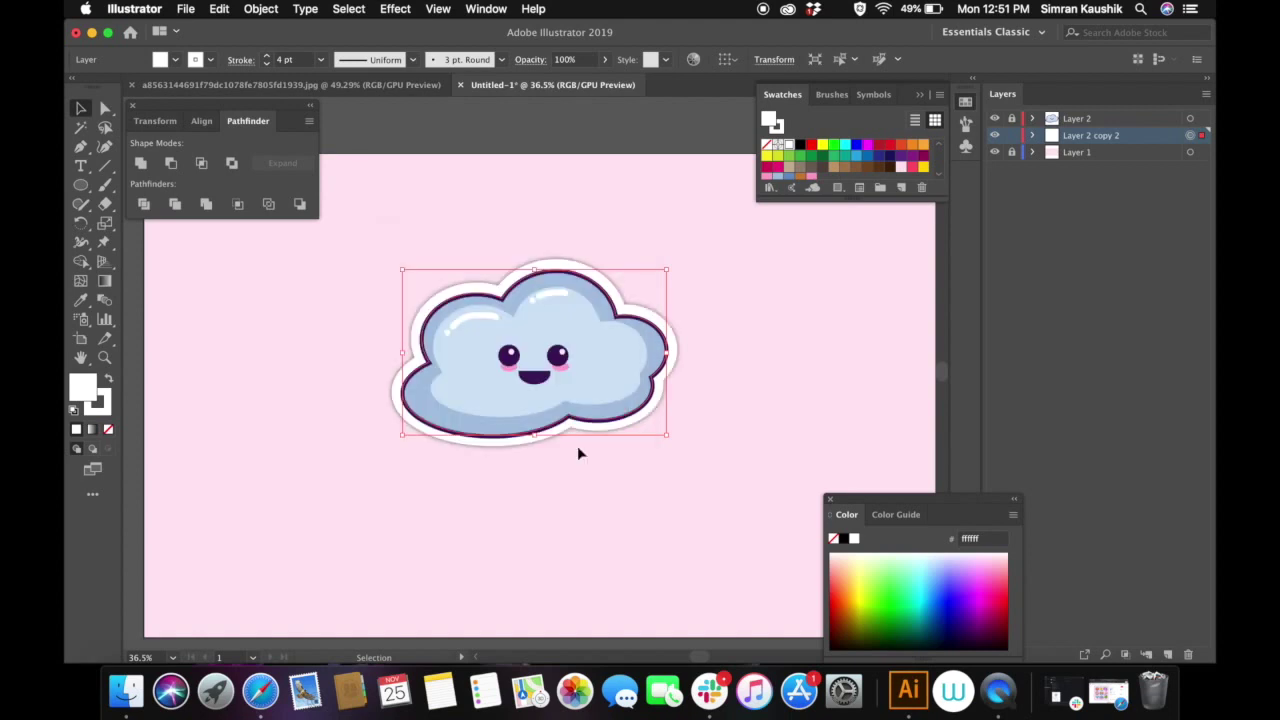
pyautogui.click(760, 243)
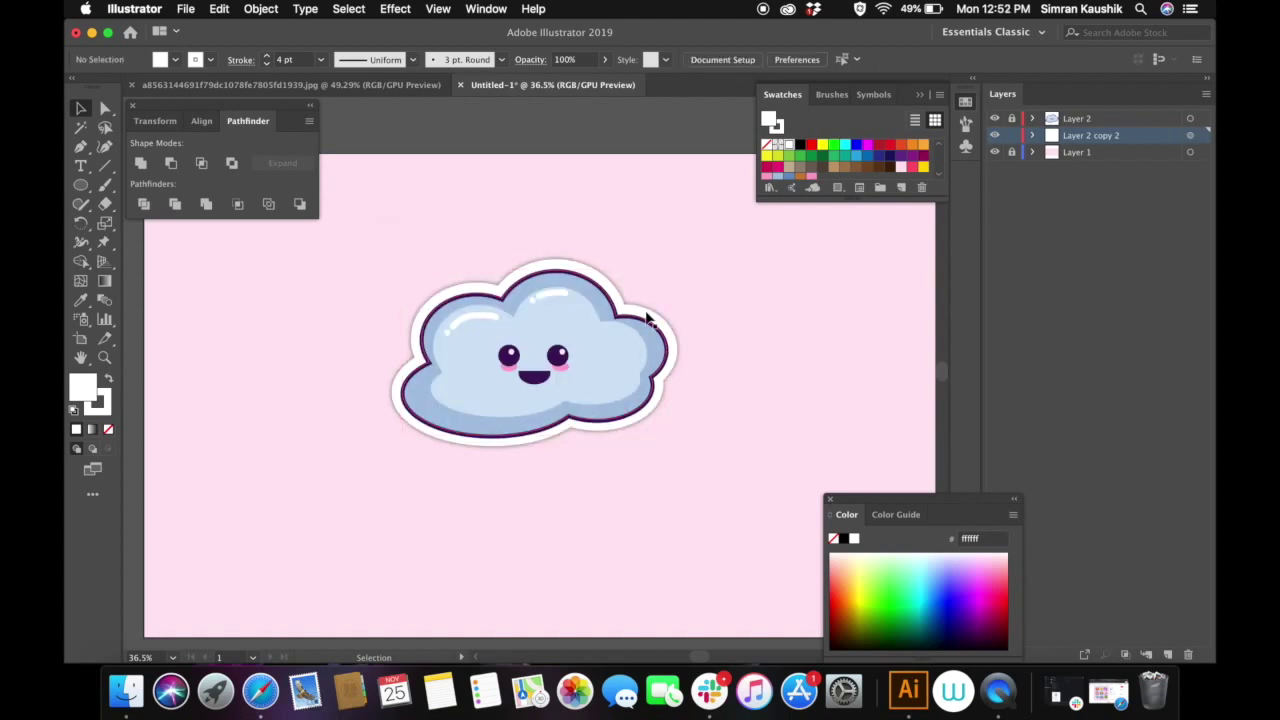
# - Unlock Layer 2 and select the artwork on both Layer 2 and Layer 2 copy 2
pyautogui.scroll(-2, 646, 318)
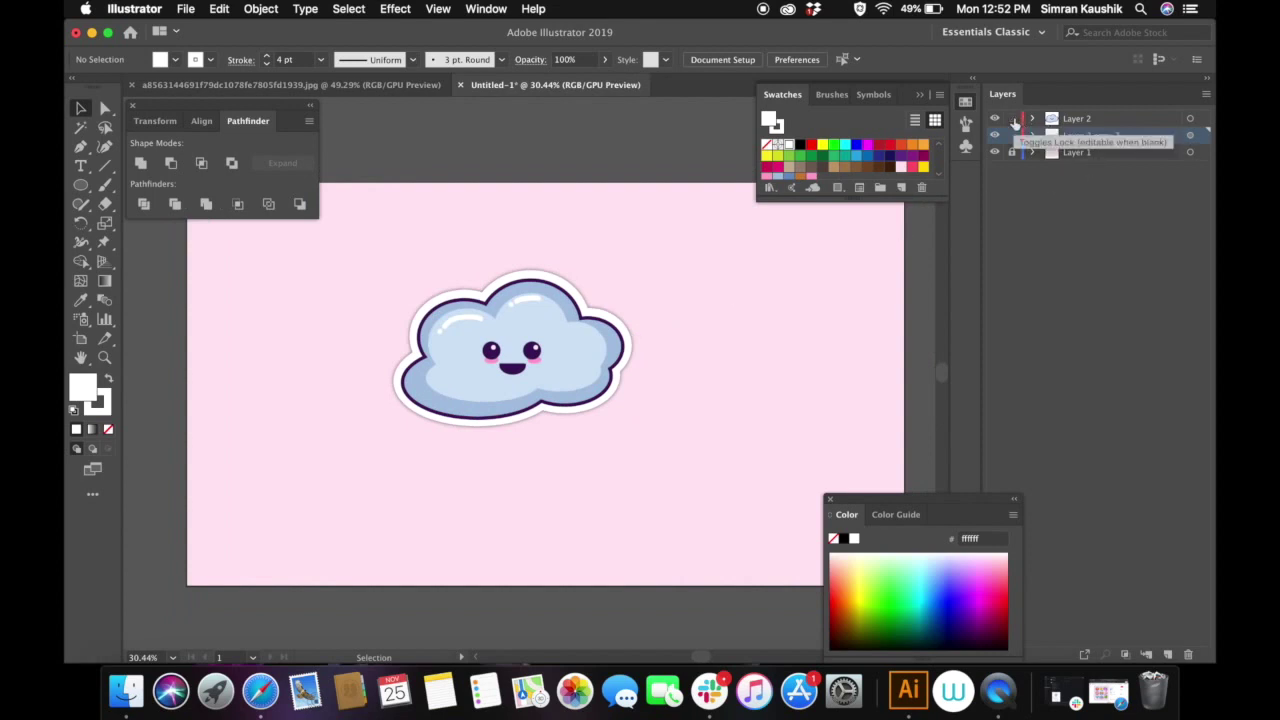
pyautogui.keyDown('shift'); pyautogui.click(1095, 120); pyautogui.keyUp('shift')
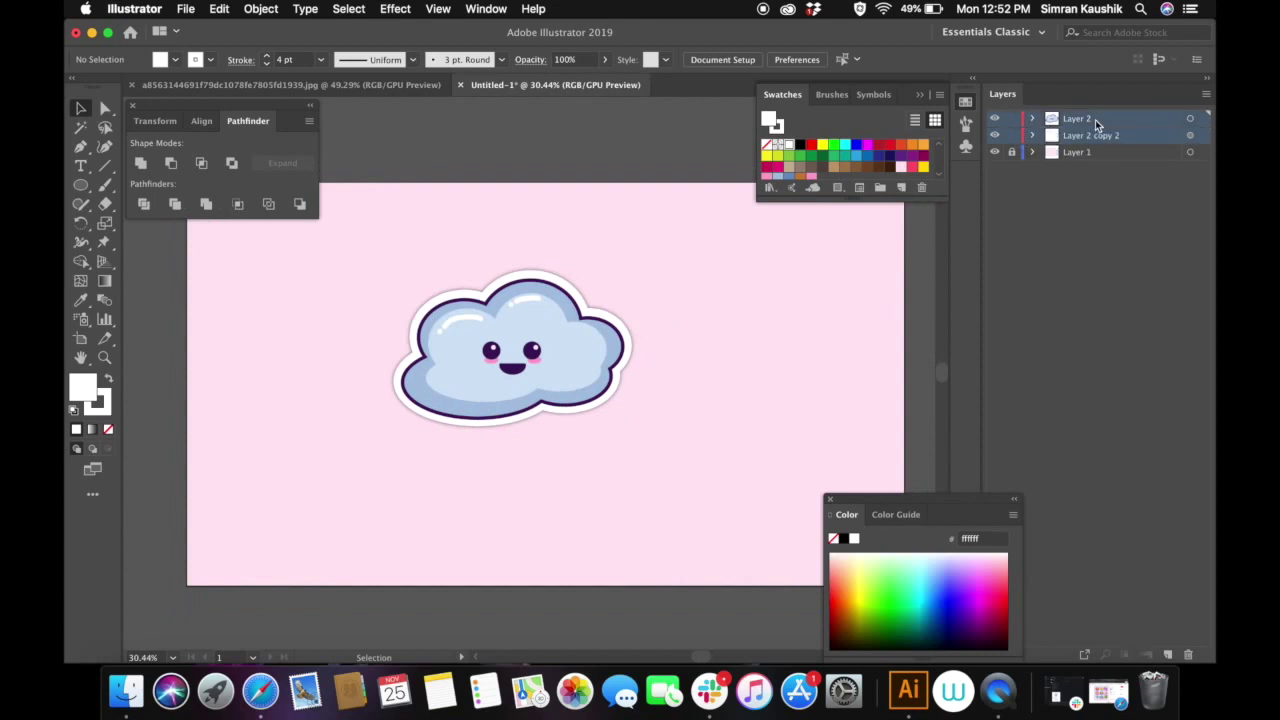
pyautogui.click(1190, 118)
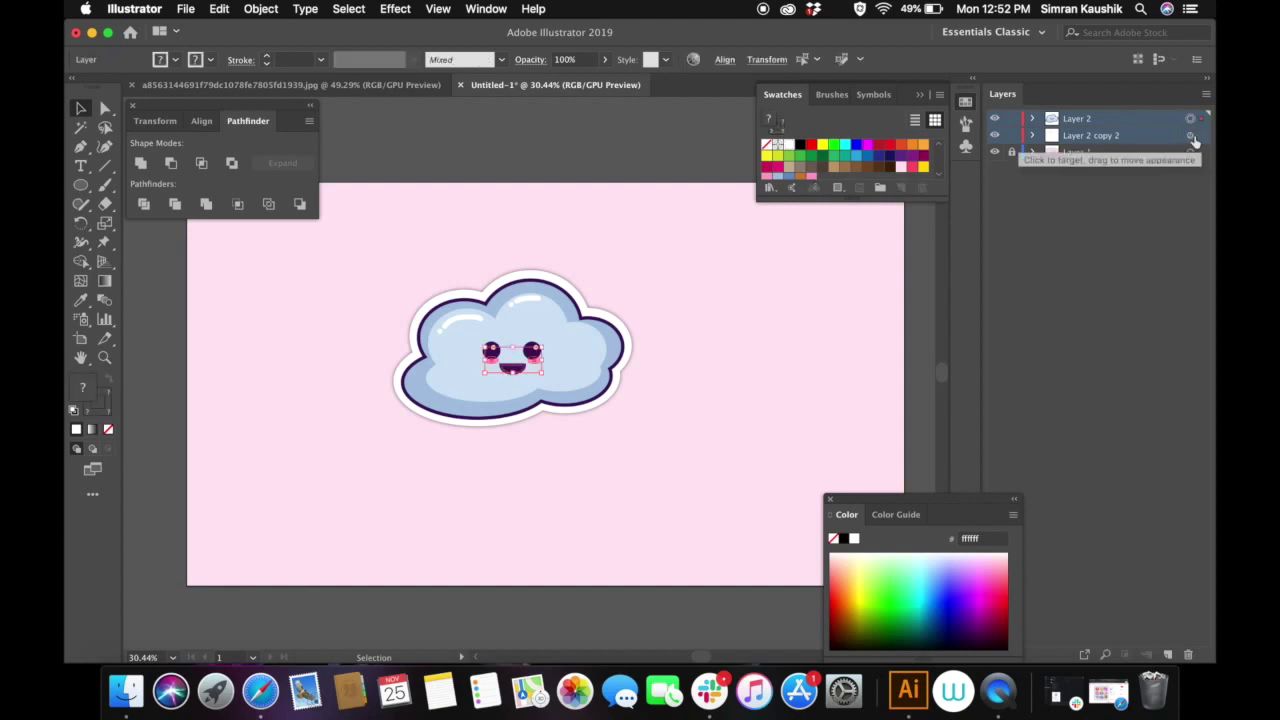
pyautogui.click(1190, 136)
# - Unlock every locked object inside Layer 2, try selecting the complete artwork of both cloud layers, and clear the selection
pyautogui.click(1034, 119)
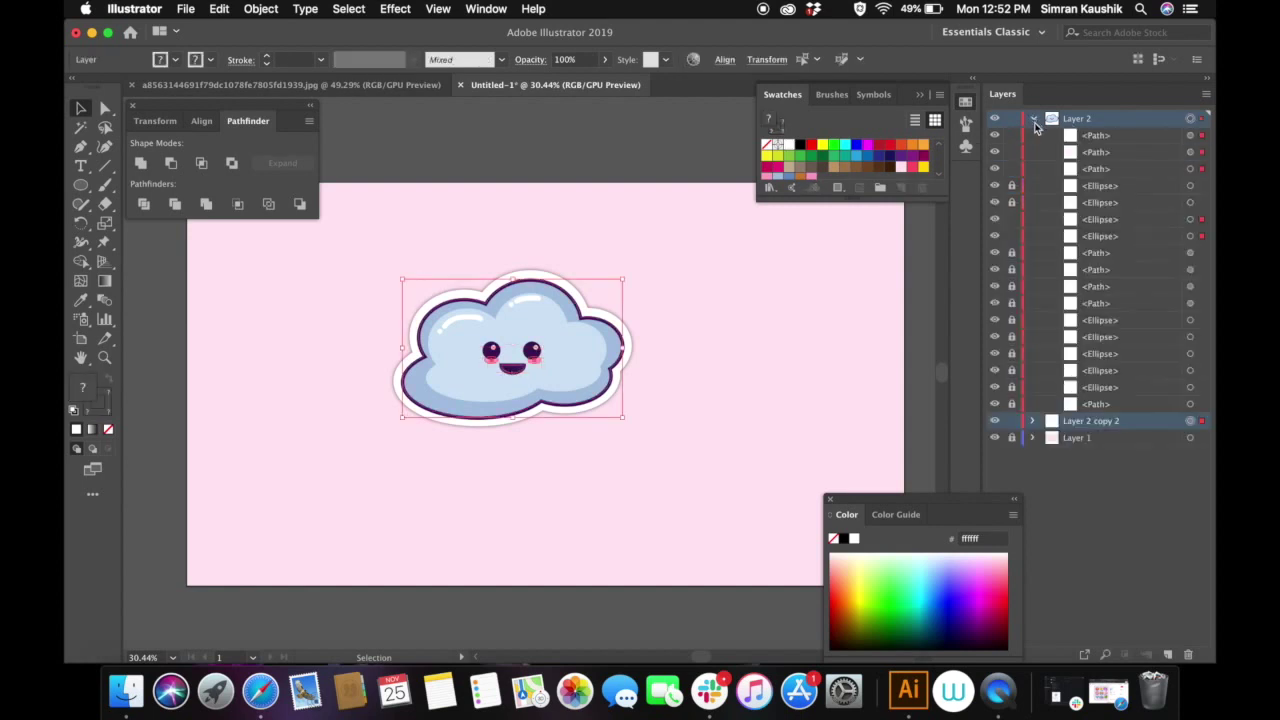
pyautogui.moveTo(1014, 404); pyautogui.dragTo(1010, 185)
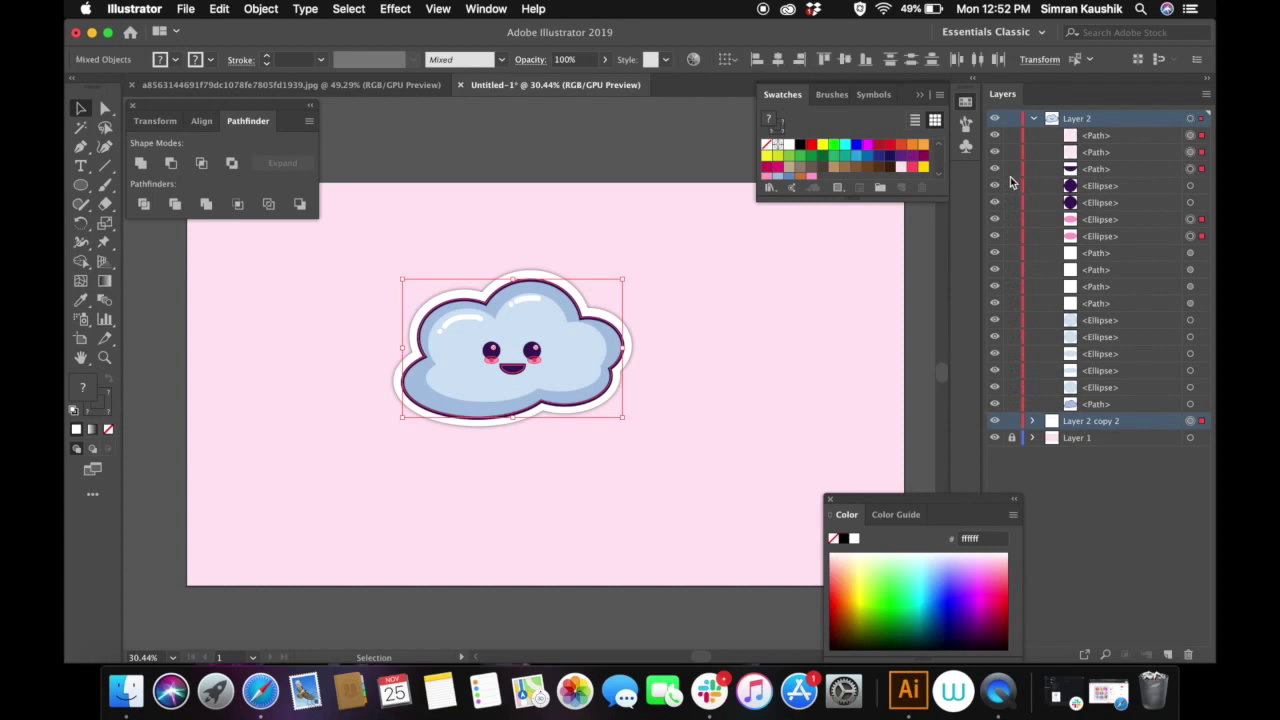
pyautogui.click(1034, 119)
pyautogui.keyDown('shift'); pyautogui.click(1190, 119); pyautogui.keyUp('shift')
pyautogui.press('a')
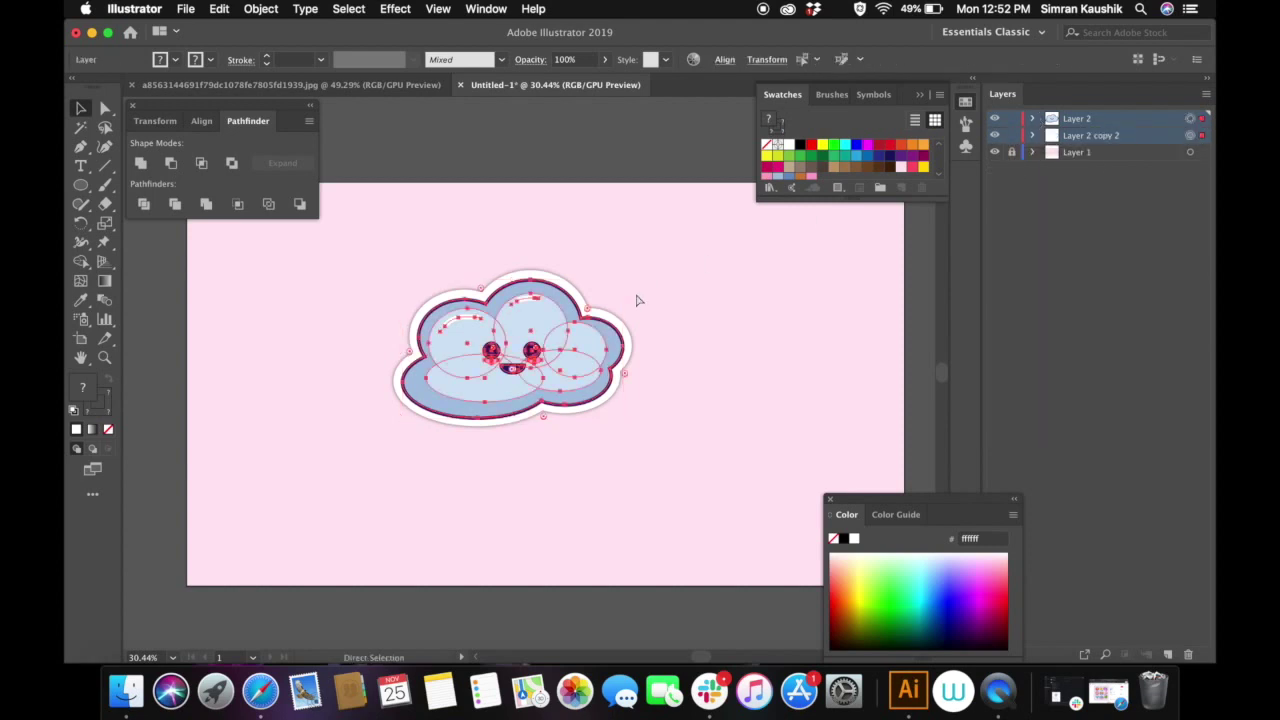
pyautogui.press('v')
pyautogui.press('super+z')
pyautogui.click(693, 275)
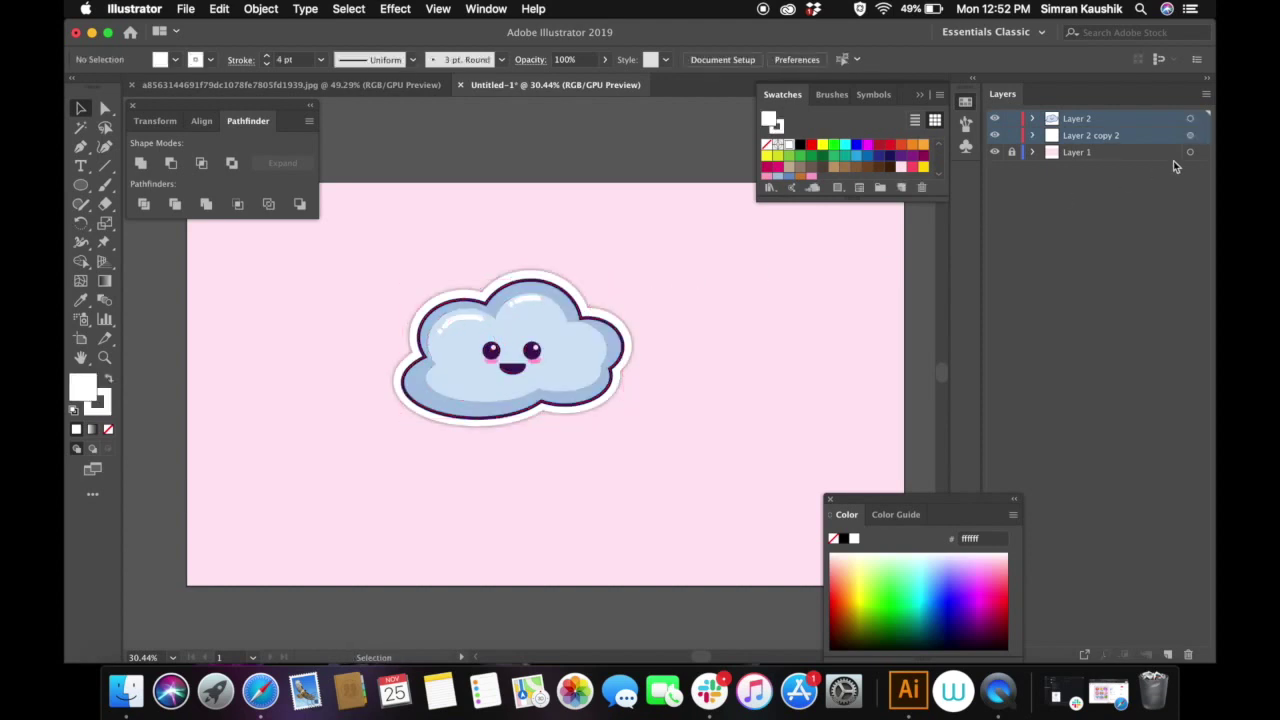
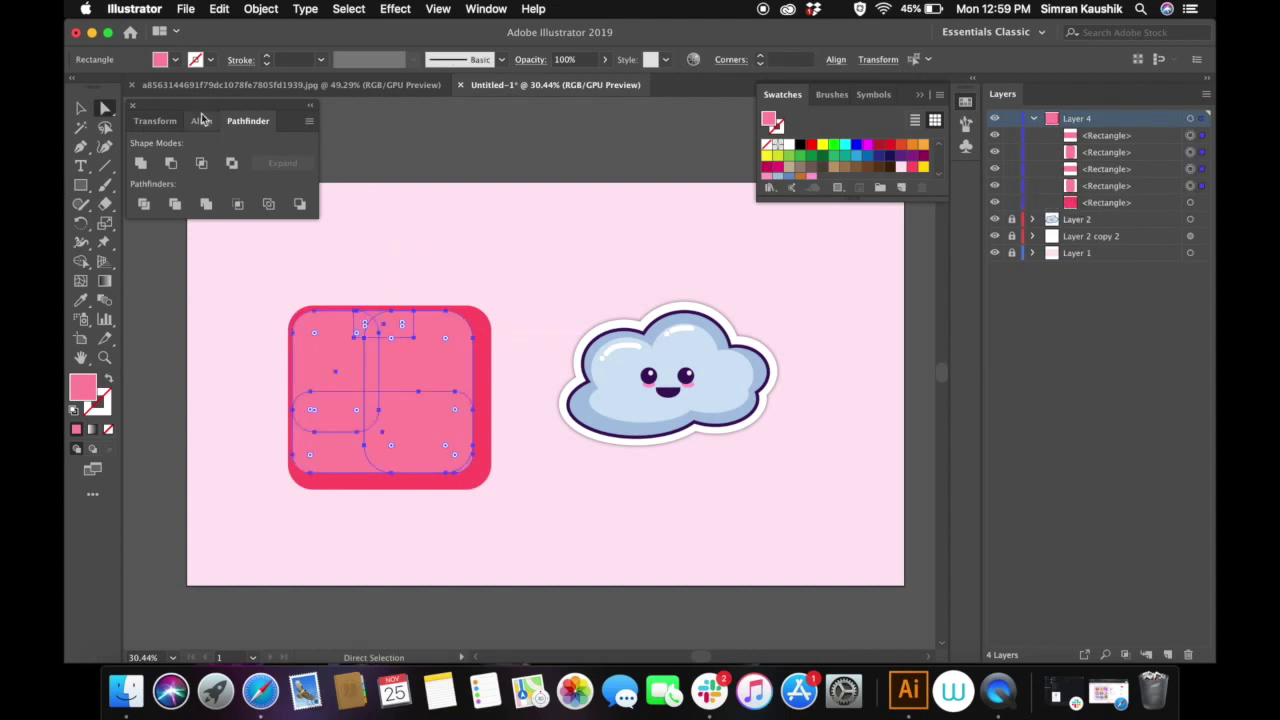
# - Unite the selected light pink rectangles on the rounded square into one shape
pyautogui.click(392, 379)
pyautogui.click(455, 267)
# - Duplicate the light pink shape on Layer 4 and scale the copy down slightly inside the original
pyautogui.moveTo(1143, 137); pyautogui.dragTo(1168, 655)
pyautogui.click(1190, 135)
pyautogui.click(81, 108)
pyautogui.moveTo(473, 473); pyautogui.dragTo(468, 469)
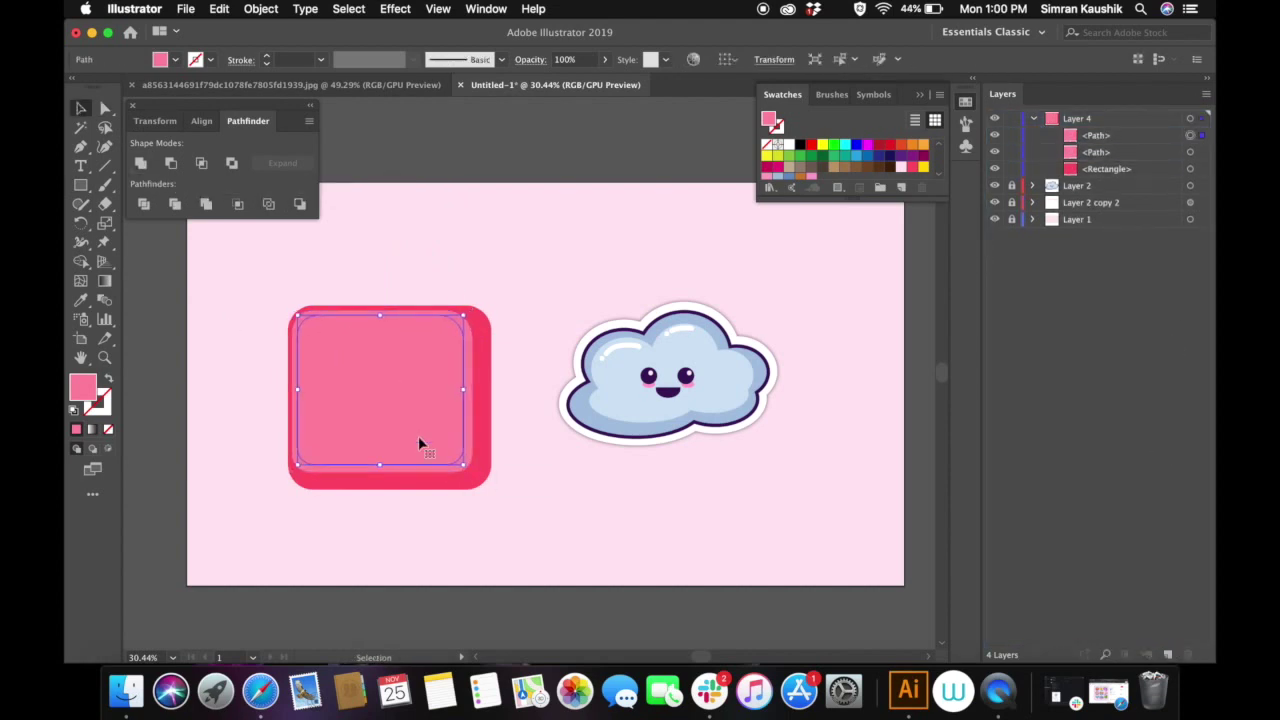
pyautogui.moveTo(418, 436); pyautogui.dragTo(413, 432)
# - Try a lighter pink fill on the smaller copy and delete that copy from Layer 4
pyautogui.doubleClick(83, 387)
pyautogui.click(168, 414)
pyautogui.click(463, 423)
pyautogui.click(473, 299)
pyautogui.scroll(-3, 472, 299)
pyautogui.moveTo(1110, 136); pyautogui.dragTo(1188, 655)
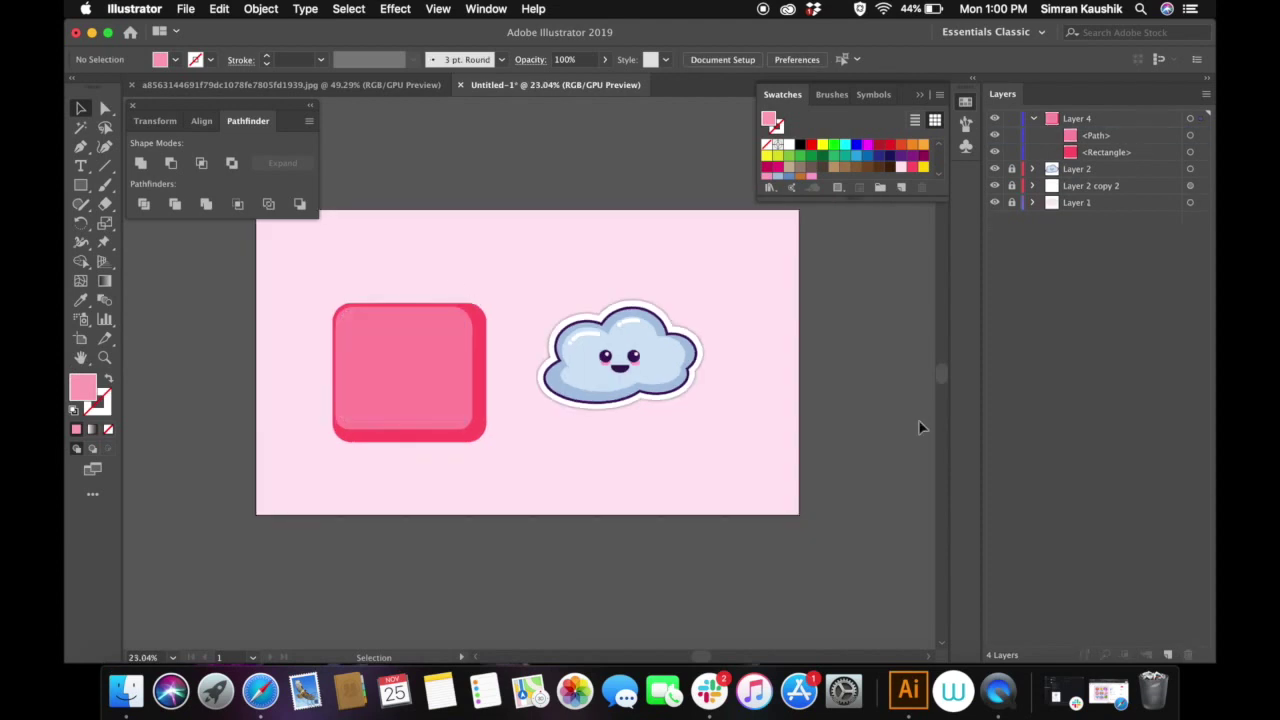
# - Enlarge the light pink shape so it slightly overhangs the upper-left edges of the dark pink square
pyautogui.scroll(4, 376, 305)
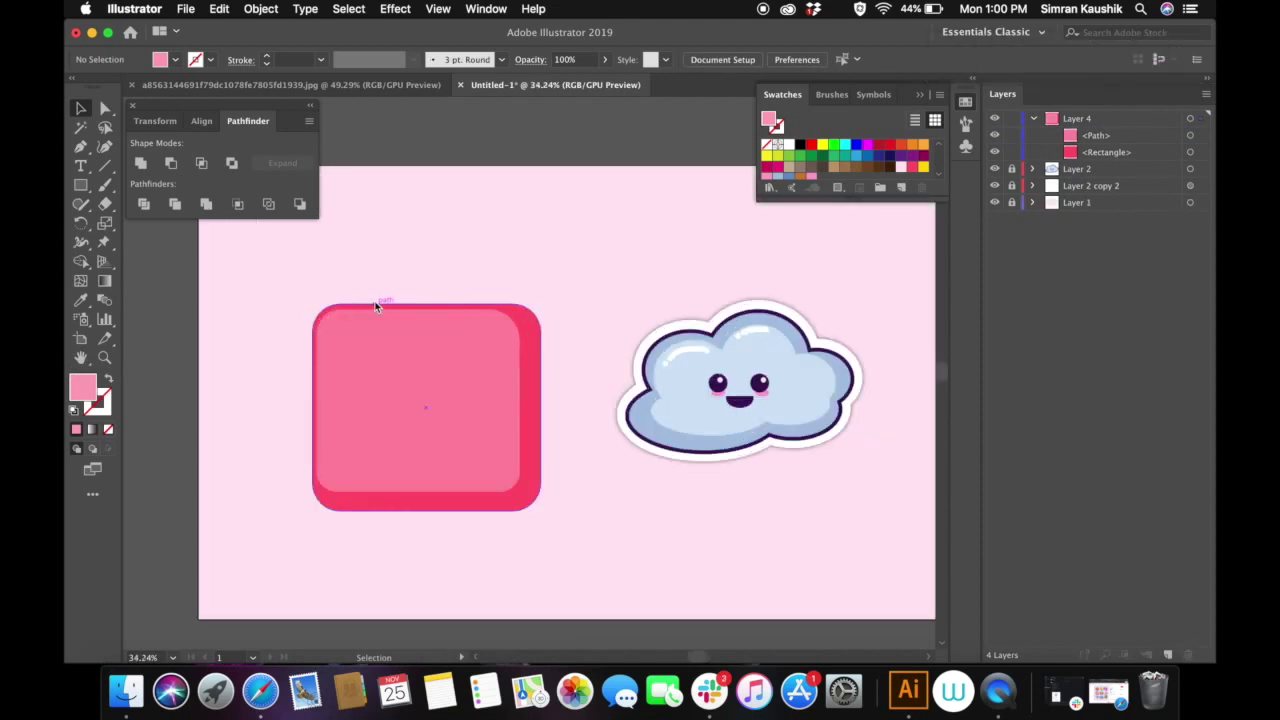
pyautogui.click(401, 354)
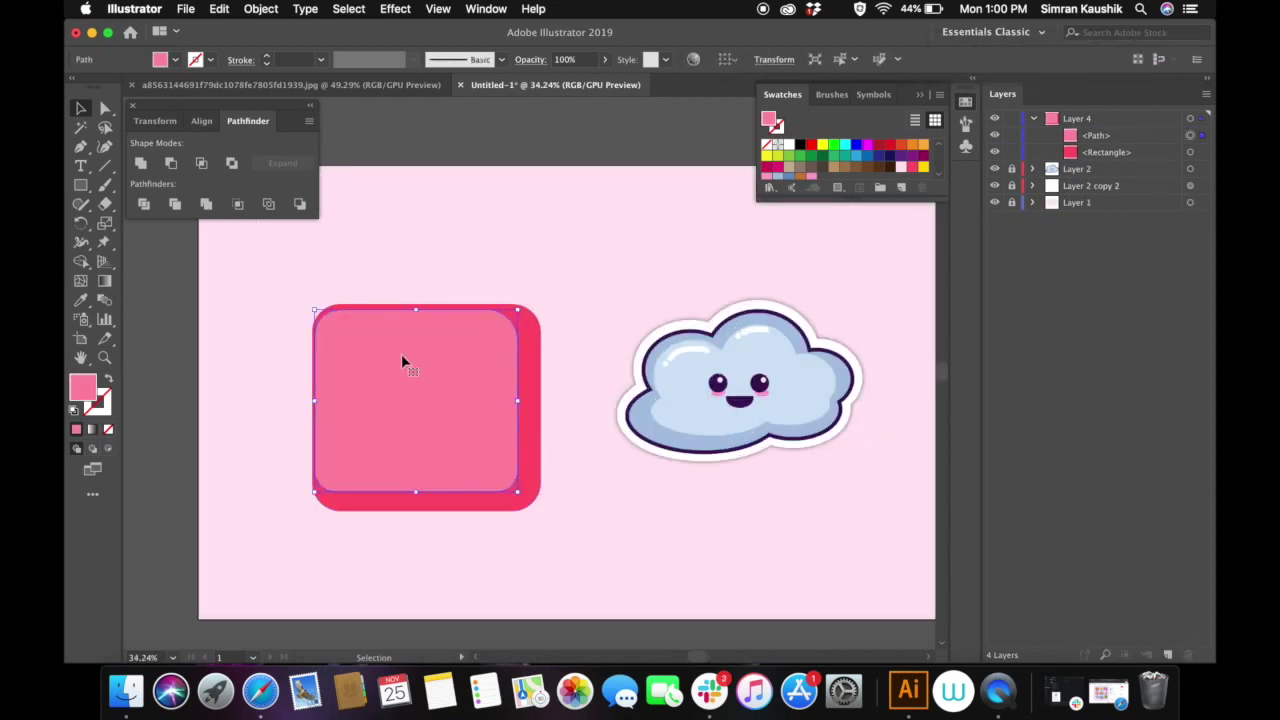
pyautogui.moveTo(313, 310); pyautogui.dragTo(566, 550)
# - Select both pink shapes and trim the light pink overhang along the upper-left edges with the Shape Builder tool
pyautogui.click(461, 257)
pyautogui.click(80, 264)
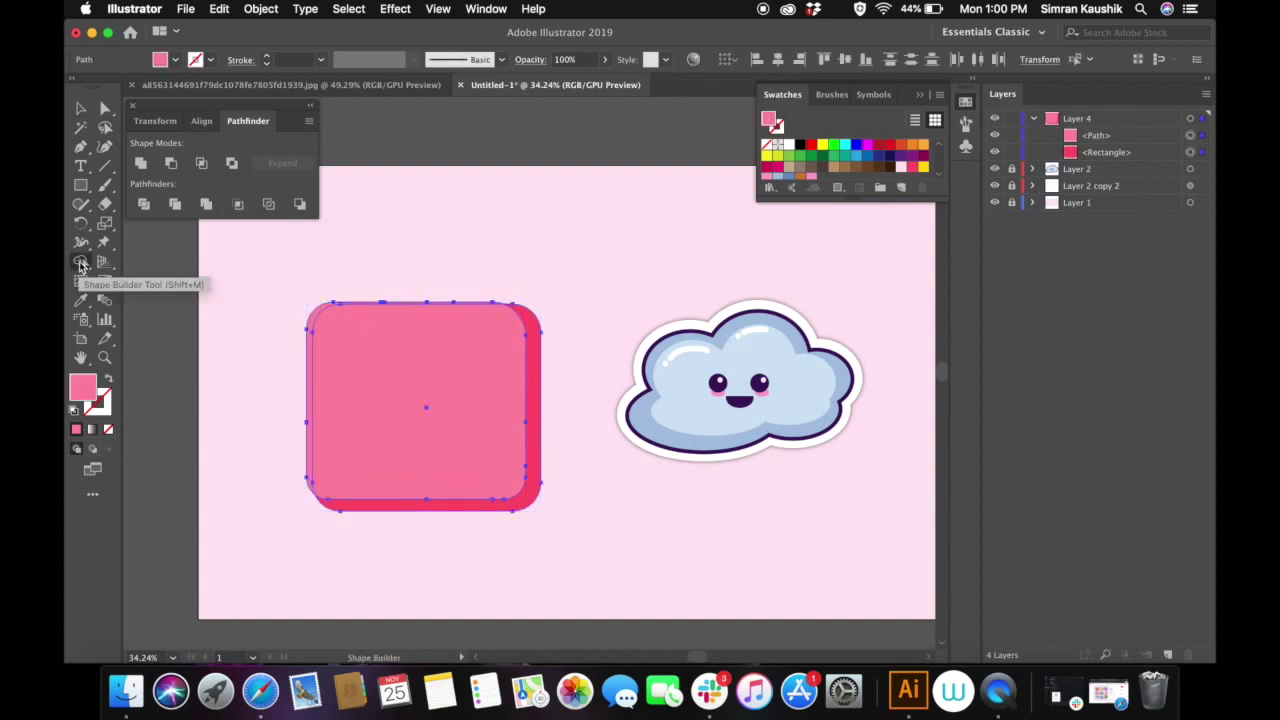
pyautogui.click(316, 318)
pyautogui.press('a')
pyautogui.click(403, 233)
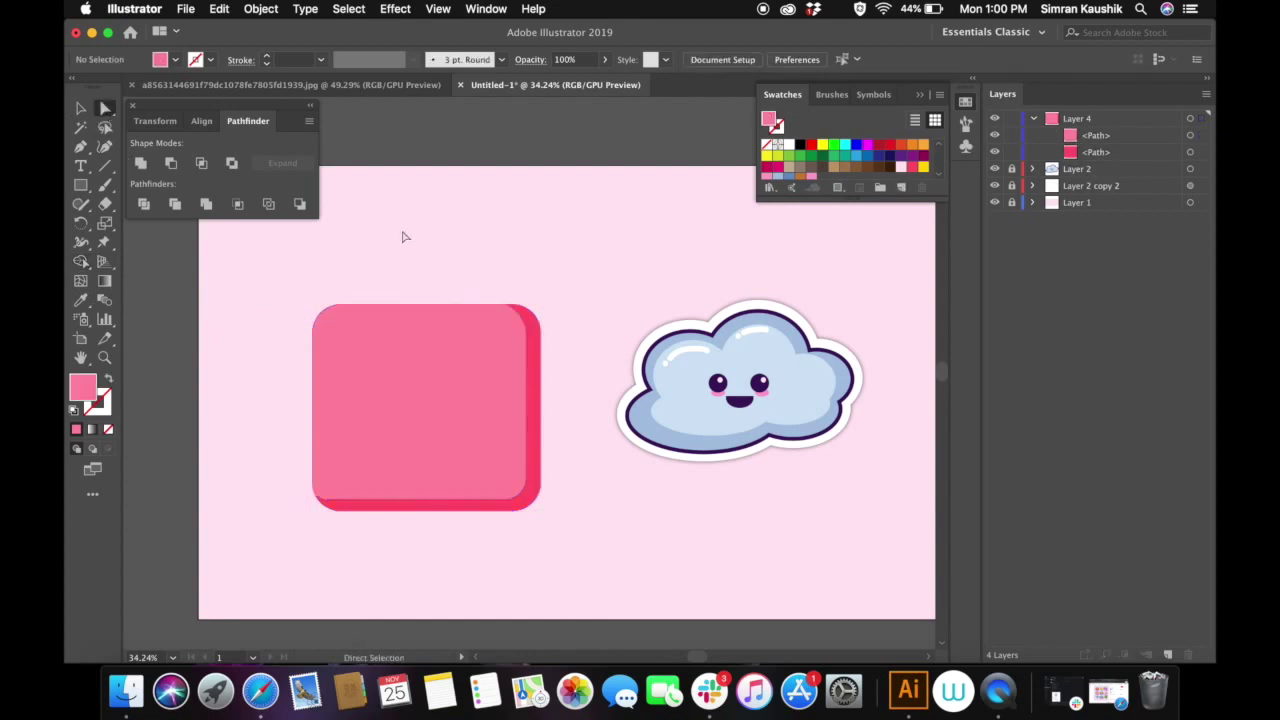
# - Try painting a white highlight in the pink square's upper-left corner with the Paintbrush, and undo the stroke
pyautogui.click(105, 186)
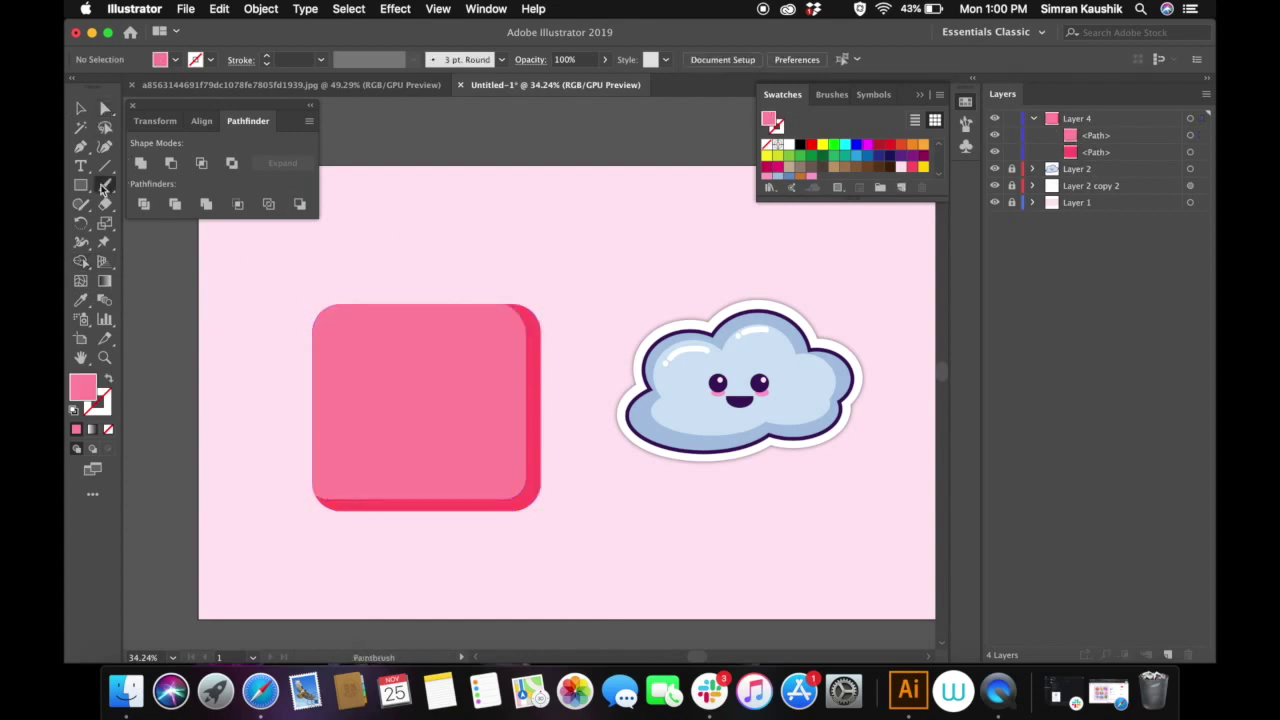
pyautogui.doubleClick(84, 388)
pyautogui.click(87, 418)
pyautogui.click(451, 425)
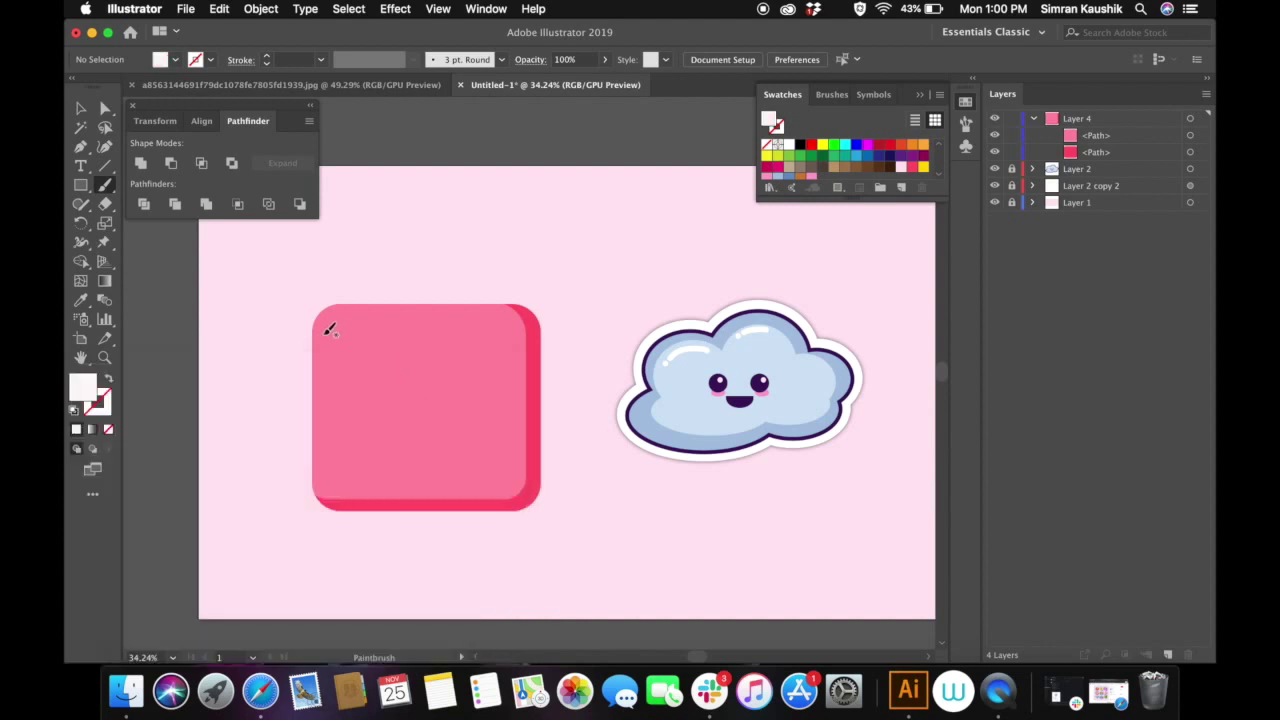
pyautogui.scroll(3, 337, 322)
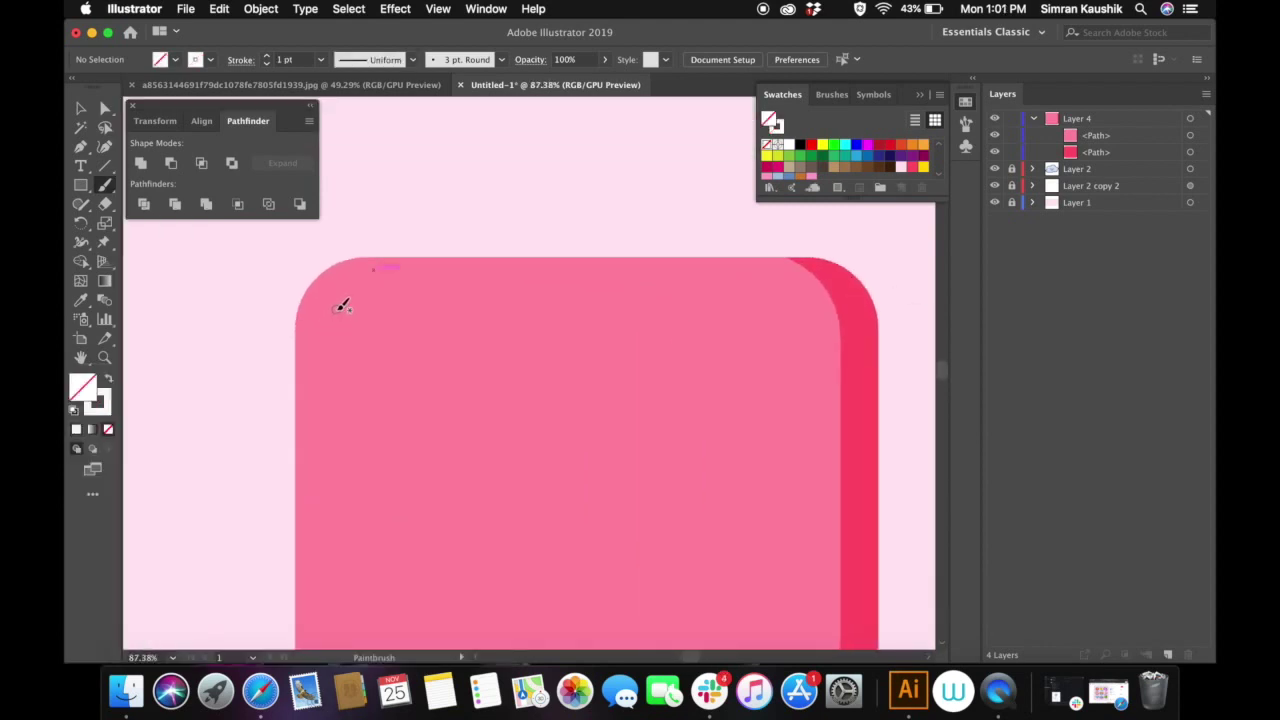
pyautogui.moveTo(334, 300); pyautogui.dragTo(380, 277)
pyautogui.press('super+z')
# - Draw a horizontal line segment with no stroke just below the light pink shape's top edge
pyautogui.click(105, 165)
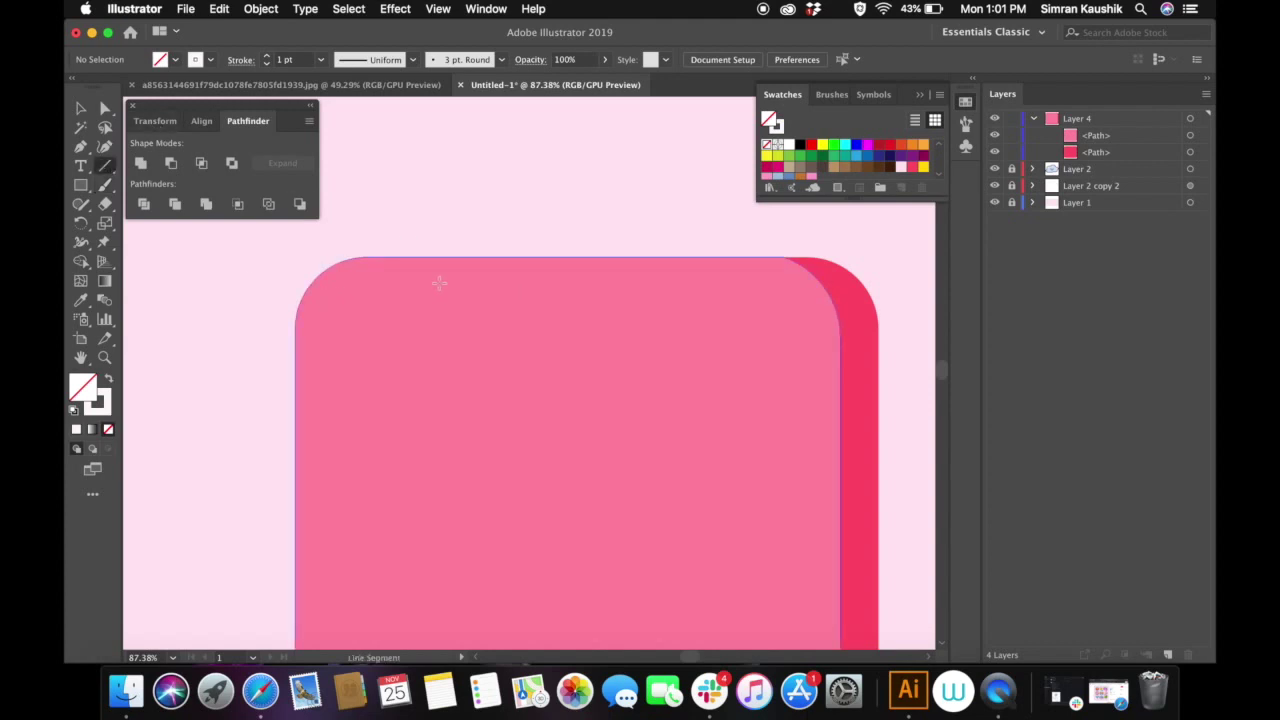
pyautogui.click(211, 60)
pyautogui.click(75, 87)
pyautogui.click(175, 60)
pyautogui.click(175, 60)
pyautogui.click(98, 87)
pyautogui.moveTo(426, 288); pyautogui.dragTo(670, 288)
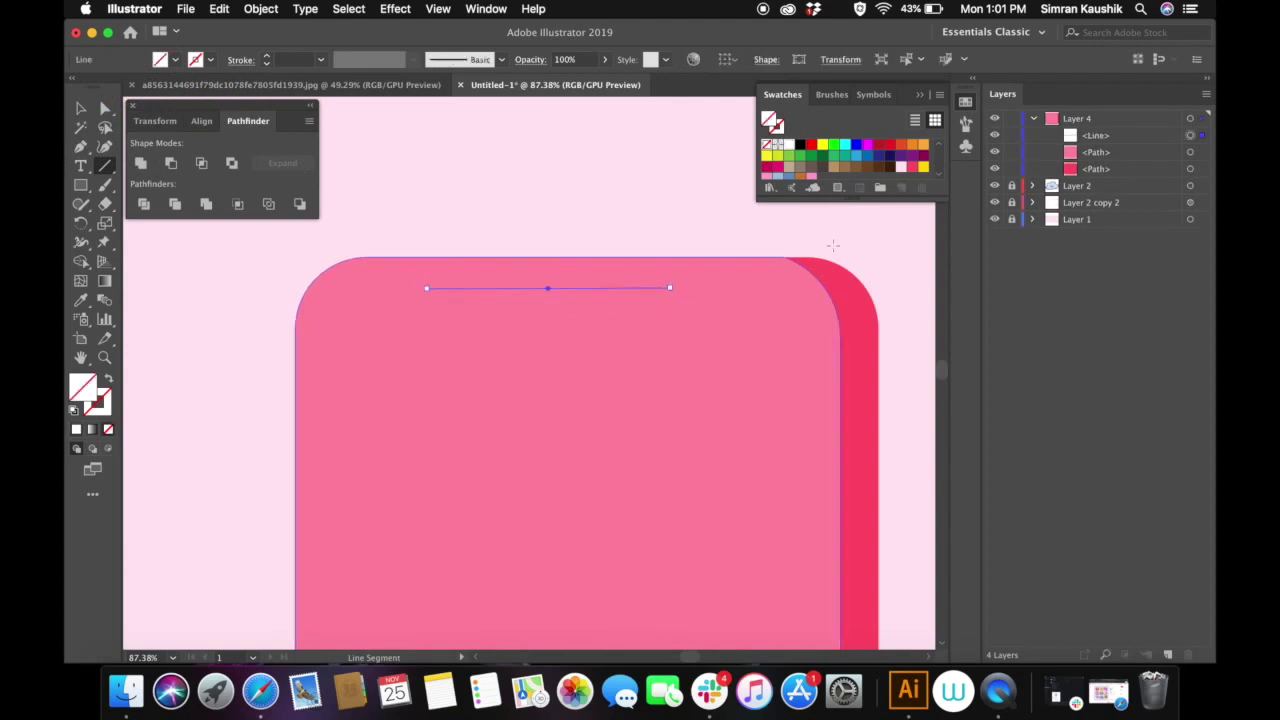
# - Delete the line segment and paint a white curved highlight with a dot beside it in the pink square's upper-left corner
pyautogui.press('Delete')
pyautogui.press('b')
pyautogui.moveTo(330, 323)
pyautogui.mouseDown()
pyautogui.moveTo(356, 289)
pyautogui.moveTo(380, 285)
pyautogui.mouseUp()
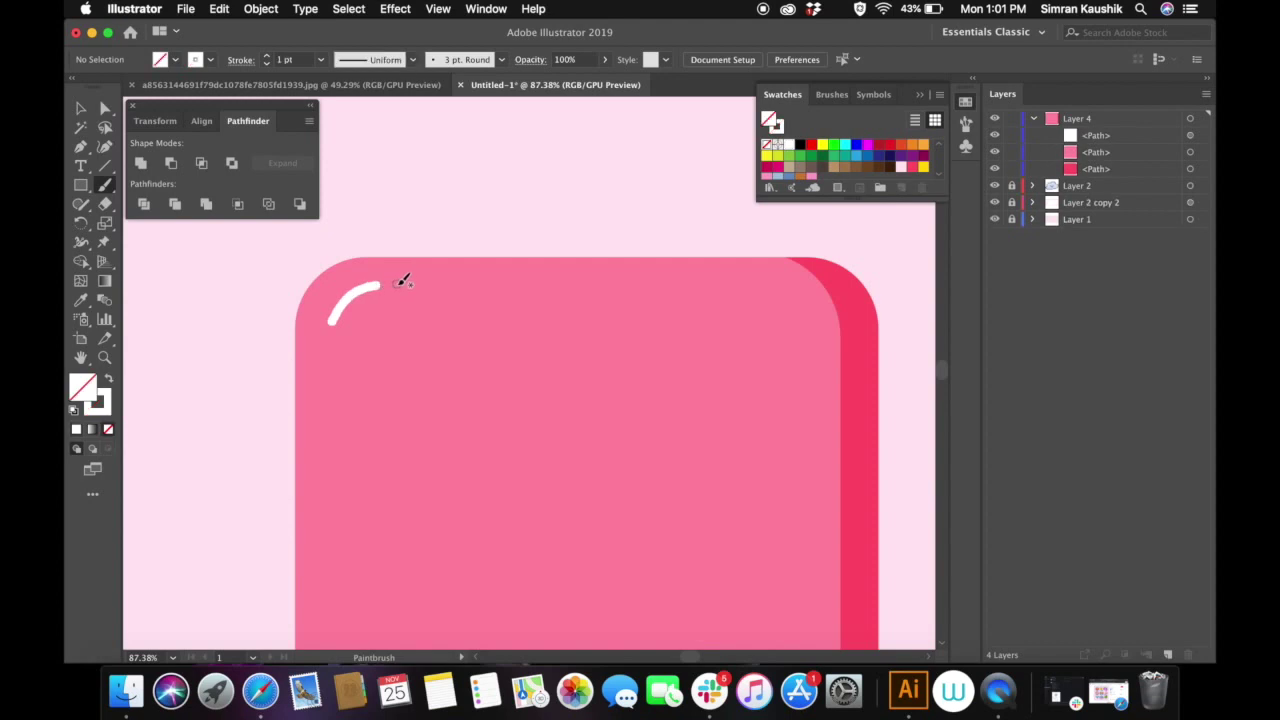
pyautogui.click(397, 283)
# - Paint a vertical white highlight along the pink square's left edge, with a small dot between it and the curved highlight
pyautogui.keyDown('alt'); pyautogui.scroll(-5, 397, 283); pyautogui.keyUp('alt')
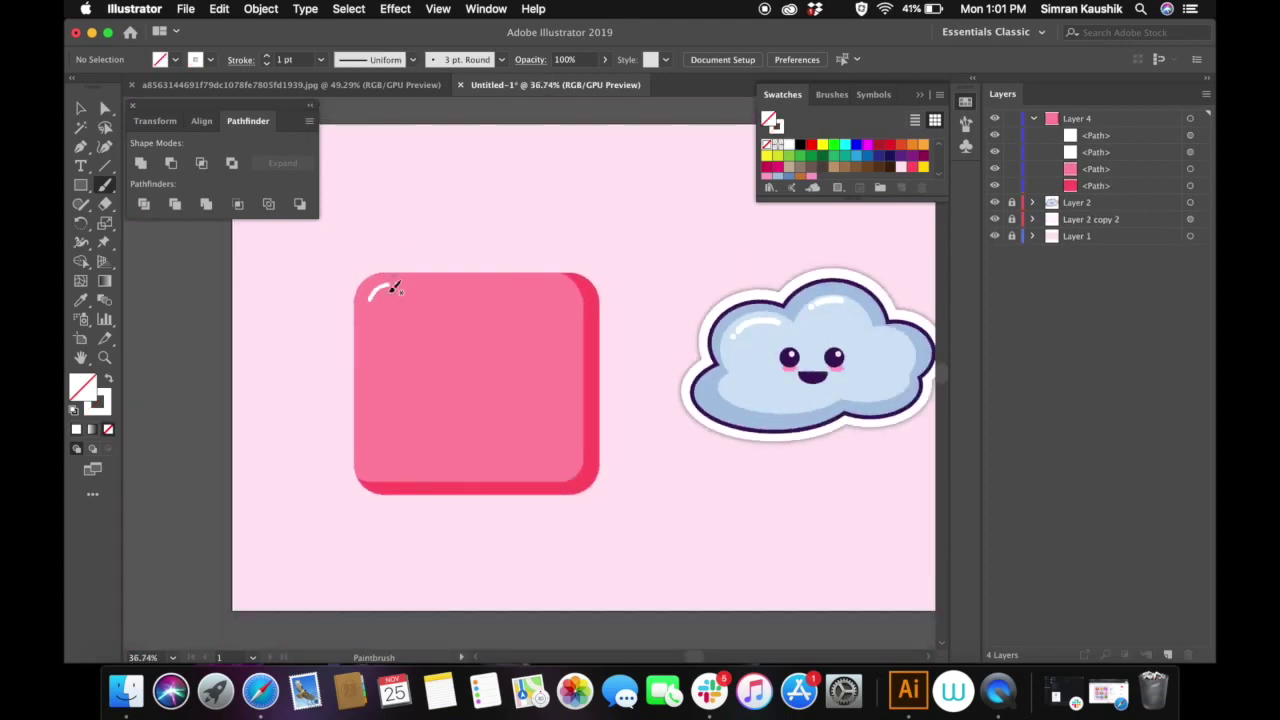
pyautogui.moveTo(376, 312); pyautogui.dragTo(378, 408)
pyautogui.moveTo(376, 312); pyautogui.dragTo(370, 352)
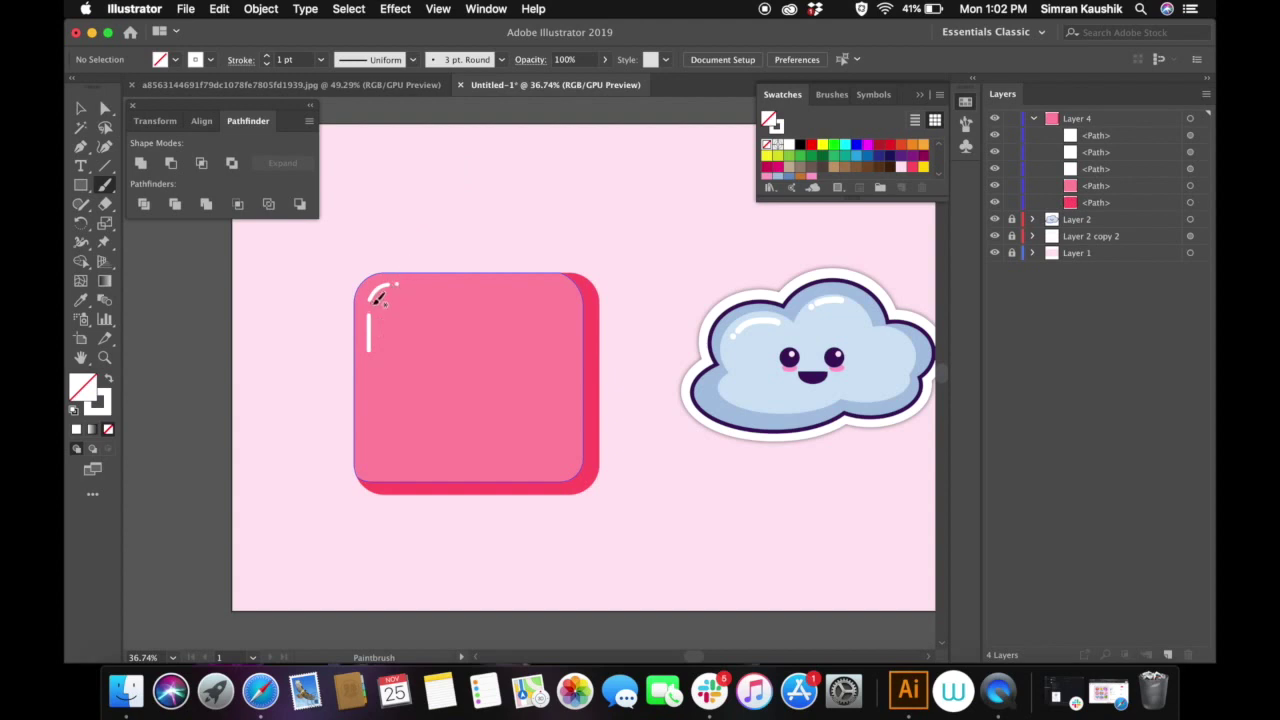
pyautogui.moveTo(377, 302); pyautogui.dragTo(391, 286)
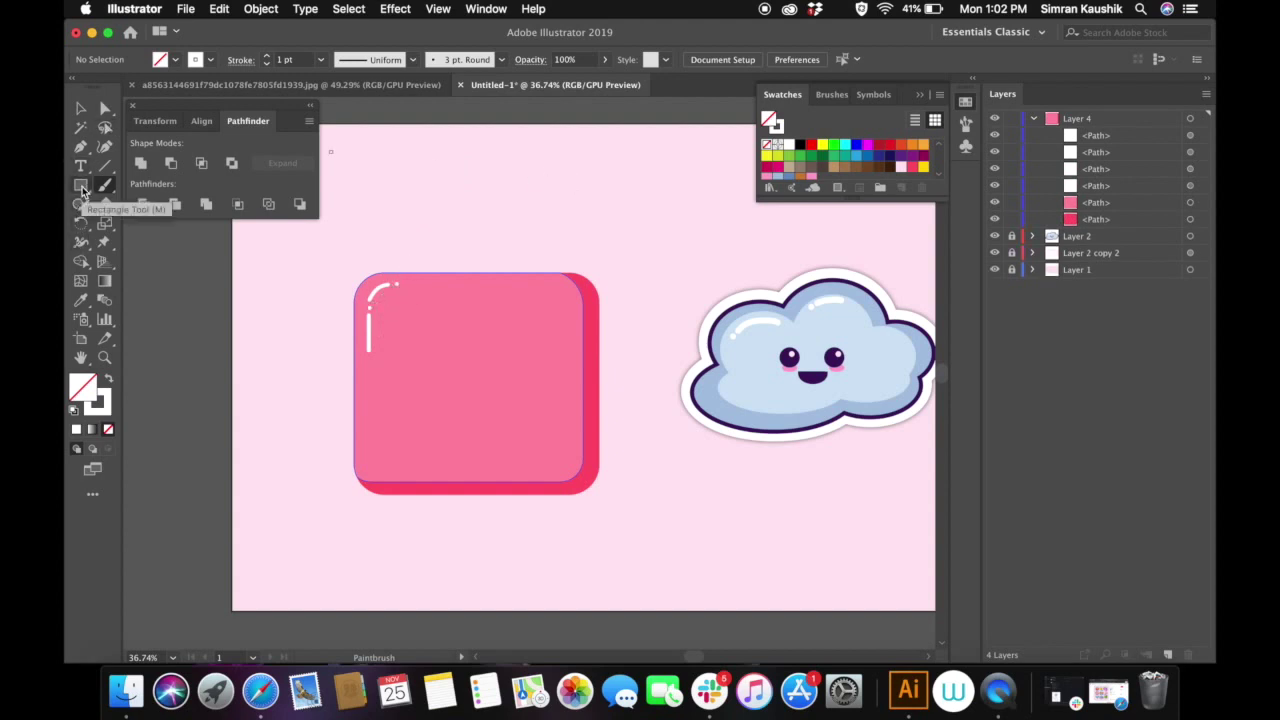
# - Draw a circle filled with the light pink swatch and centre it on the square's light pink face
pyautogui.moveTo(82, 186); pyautogui.dragTo(130, 222)
pyautogui.scroll(-2, 812, 175)
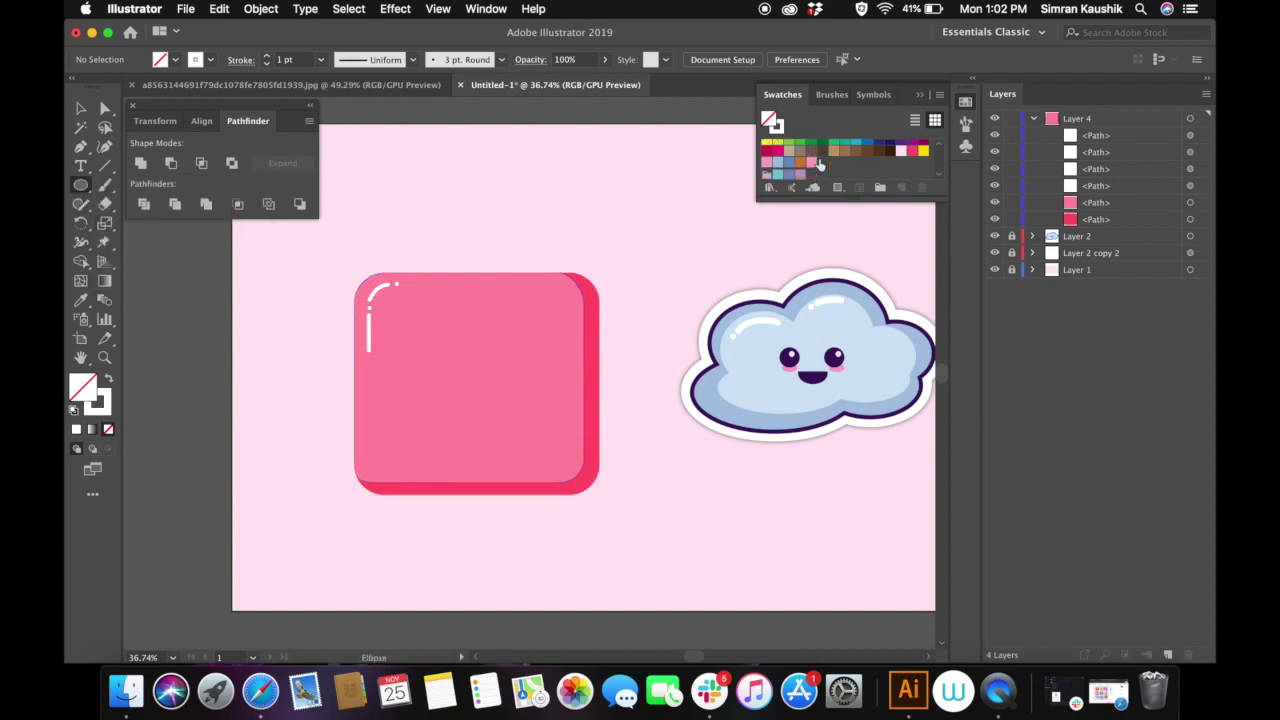
pyautogui.click(811, 146)
pyautogui.moveTo(428, 345); pyautogui.dragTo(530, 443)
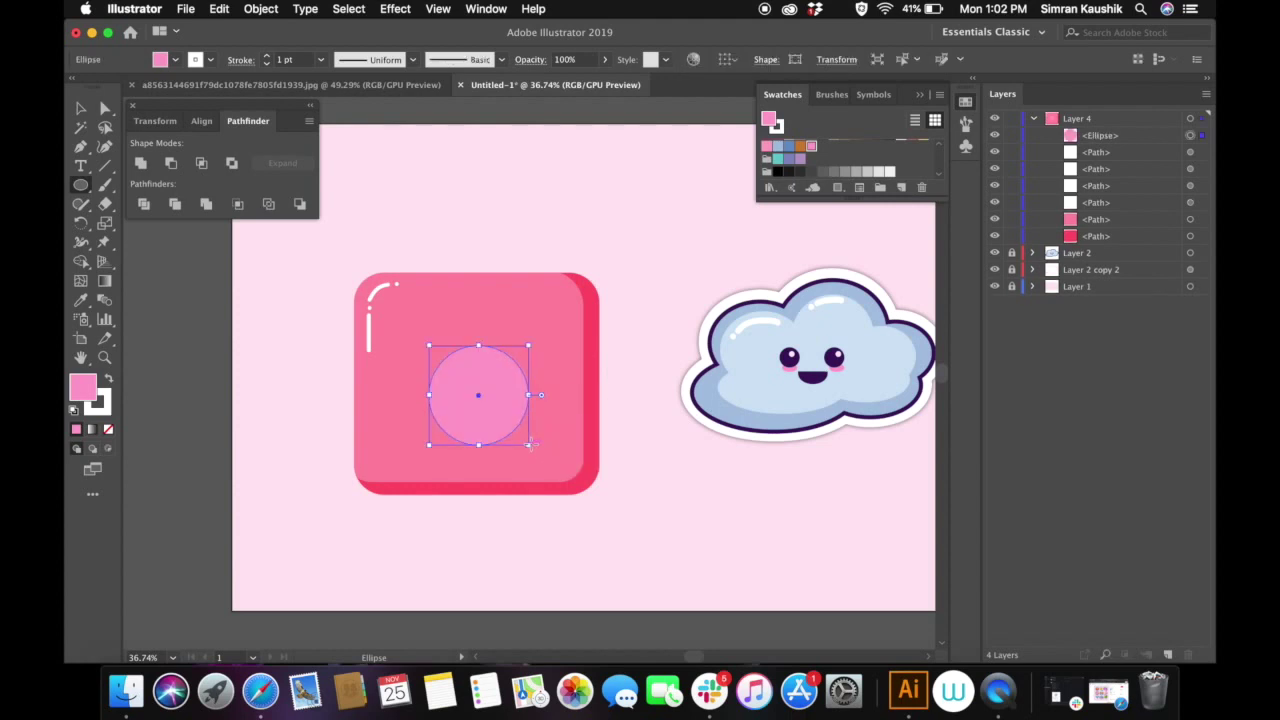
pyautogui.moveTo(480, 400); pyautogui.dragTo(469, 388)
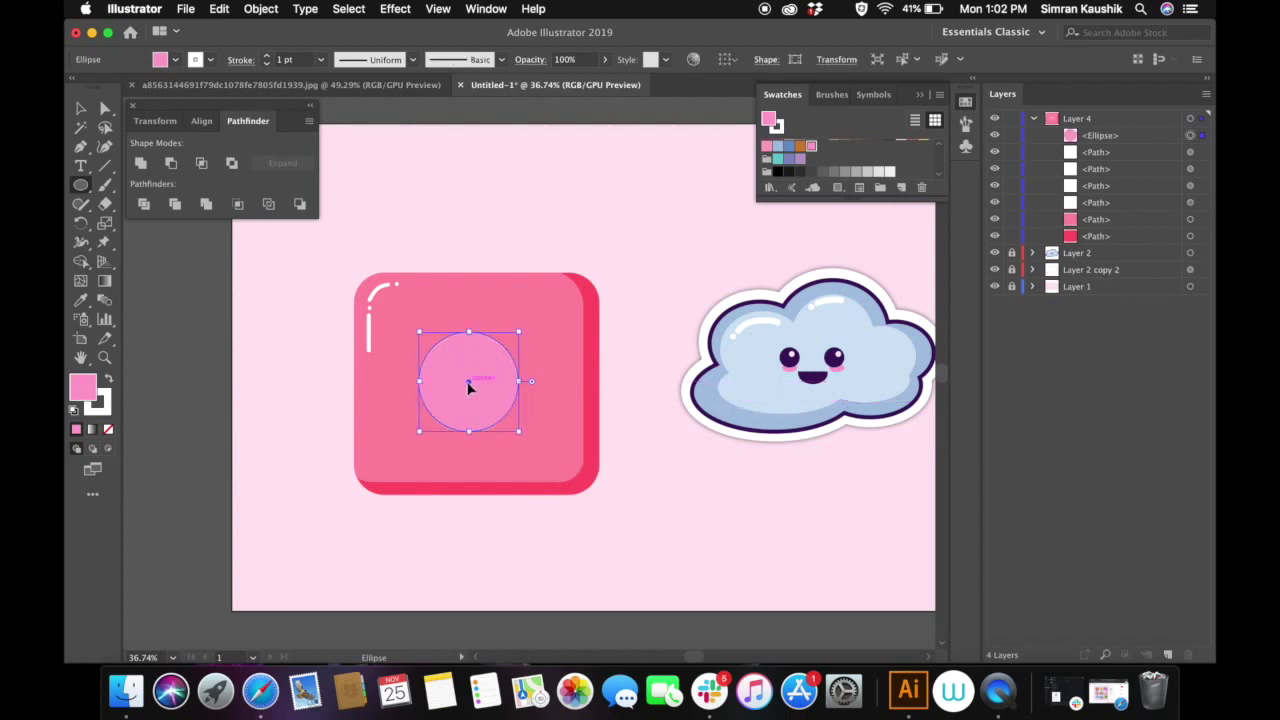
# - Remove the pink circle's stroke and deselect it
pyautogui.click(210, 59)
pyautogui.click(75, 87)
pyautogui.click(421, 203)
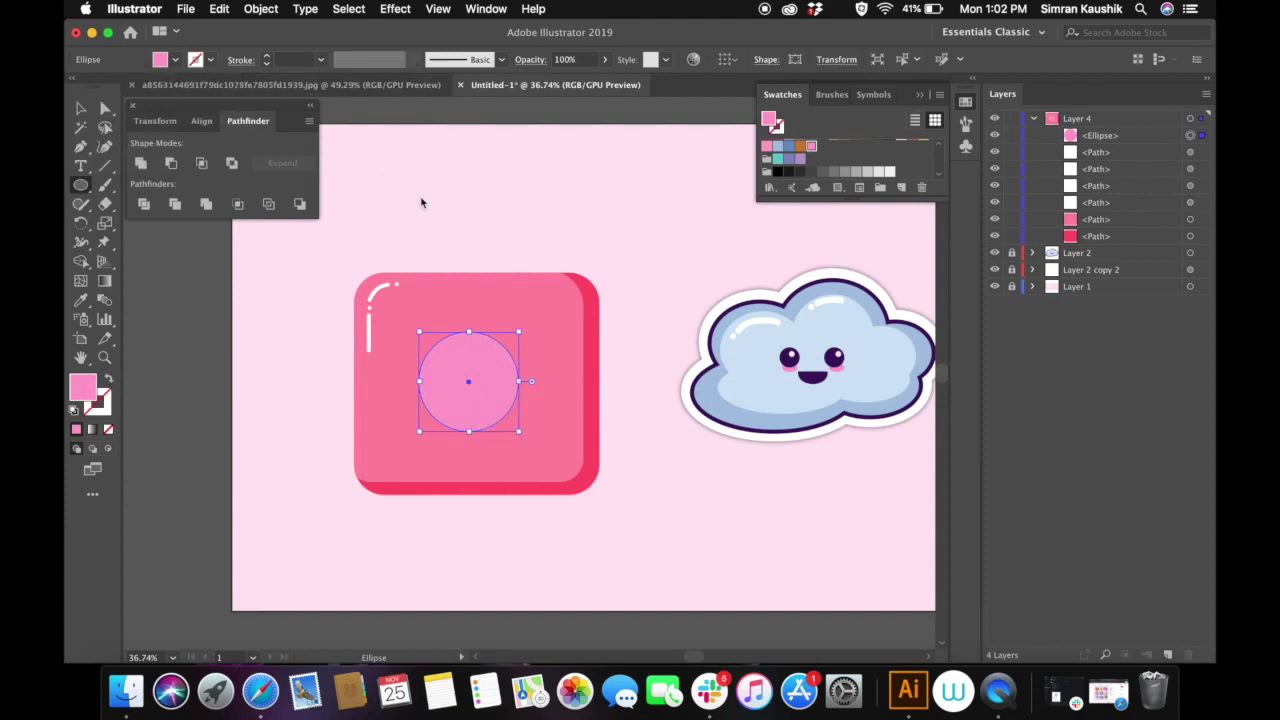
pyautogui.click(421, 203)
pyautogui.click(600, 377)
pyautogui.press('v')
pyautogui.click(549, 262)
# - Duplicate the pink circle to the left and fill the copy with the yellow swatch
pyautogui.click(475, 390)
pyautogui.keyDown('alt'); pyautogui.moveTo(472, 387); pyautogui.dragTo(333, 389); pyautogui.keyUp('alt')
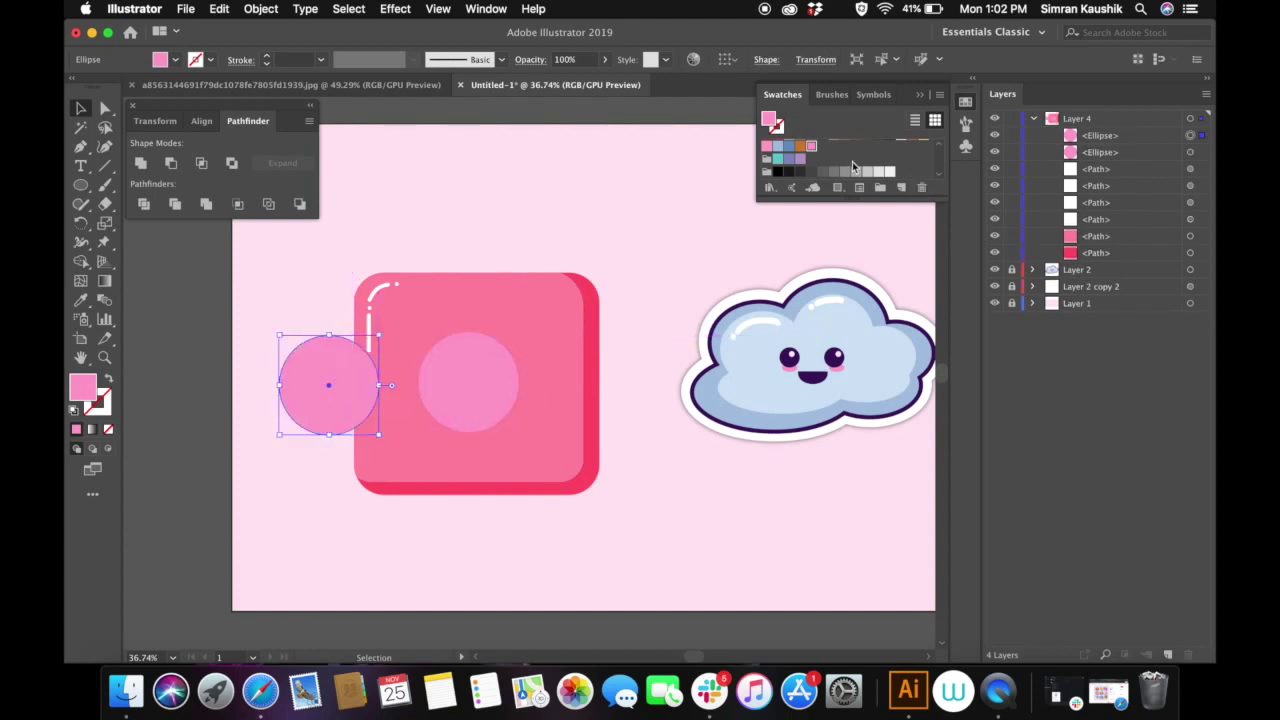
pyautogui.scroll(2, 853, 167)
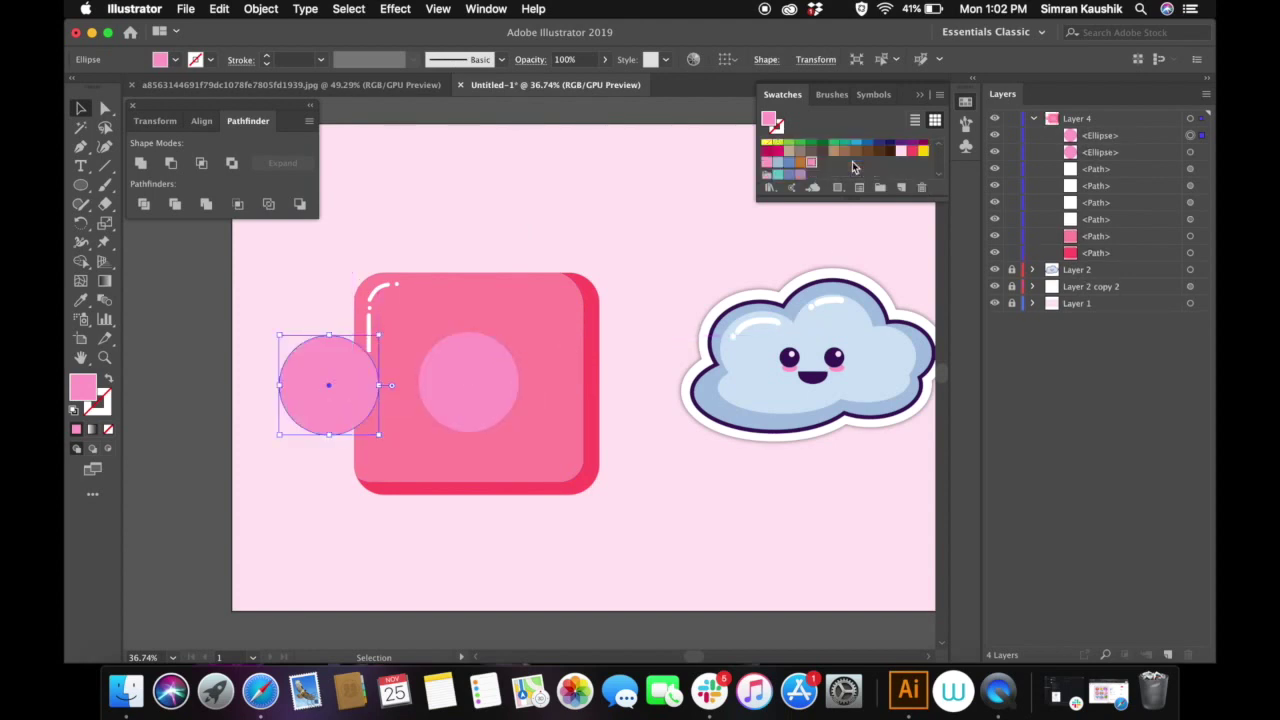
pyautogui.click(800, 163)
pyautogui.click(924, 151)
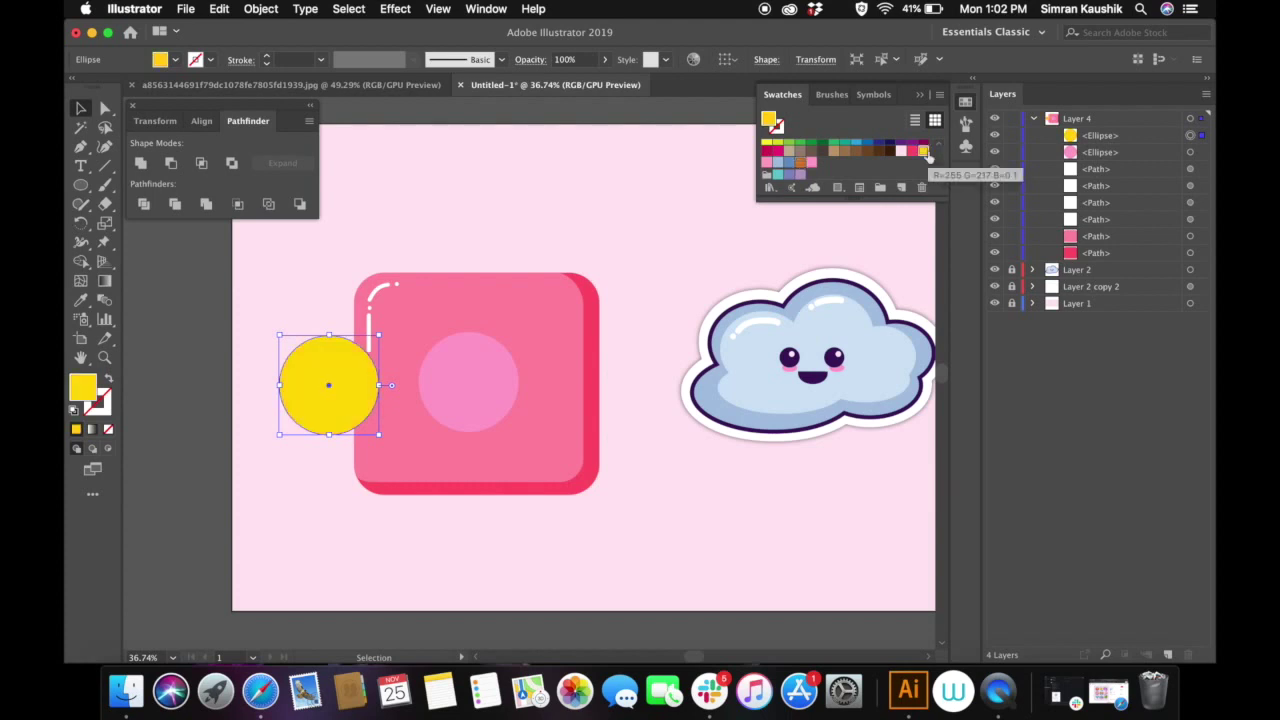
# - Recolour the copied circle amber (#ffb600), then shrink and centre it inside the pink circle
pyautogui.doubleClick(82, 387)
pyautogui.moveTo(312, 597); pyautogui.dragTo(310, 601)
pyautogui.click(463, 421)
pyautogui.doubleClick(81, 392)
pyautogui.moveTo(311, 599); pyautogui.dragTo(311, 592)
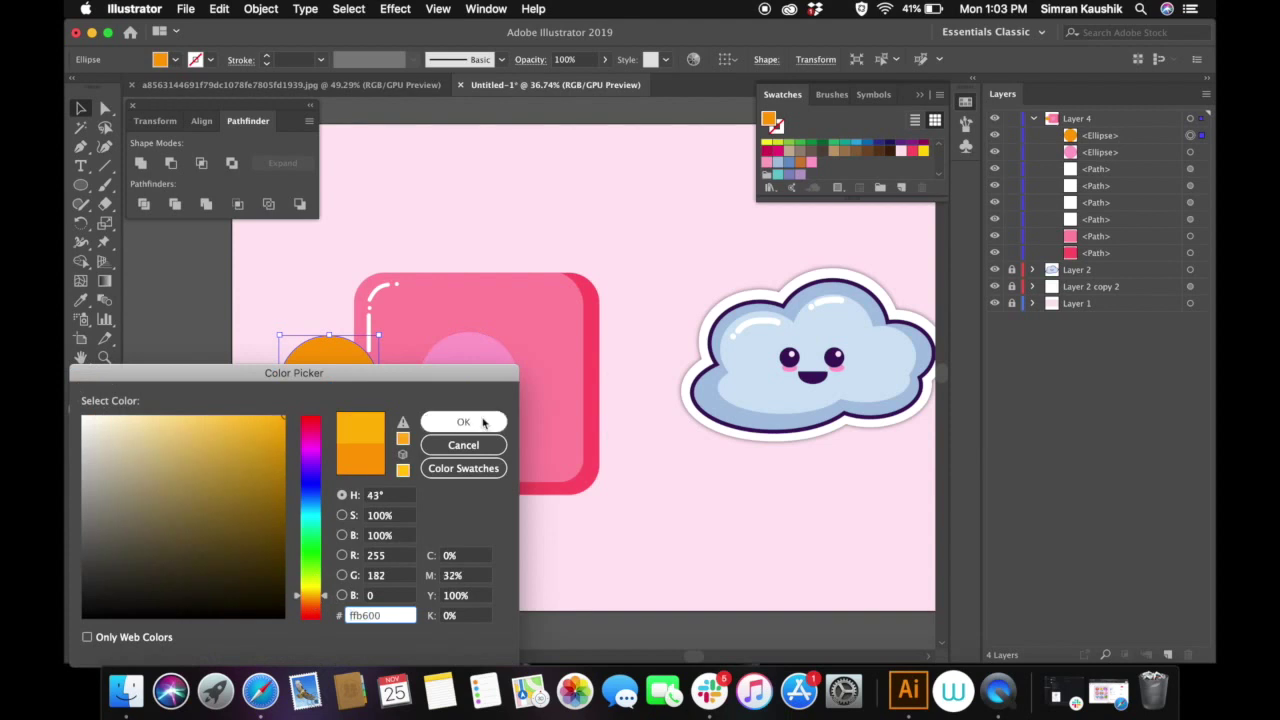
pyautogui.click(463, 421)
pyautogui.moveTo(380, 438); pyautogui.dragTo(468, 385)
pyautogui.click(601, 195)
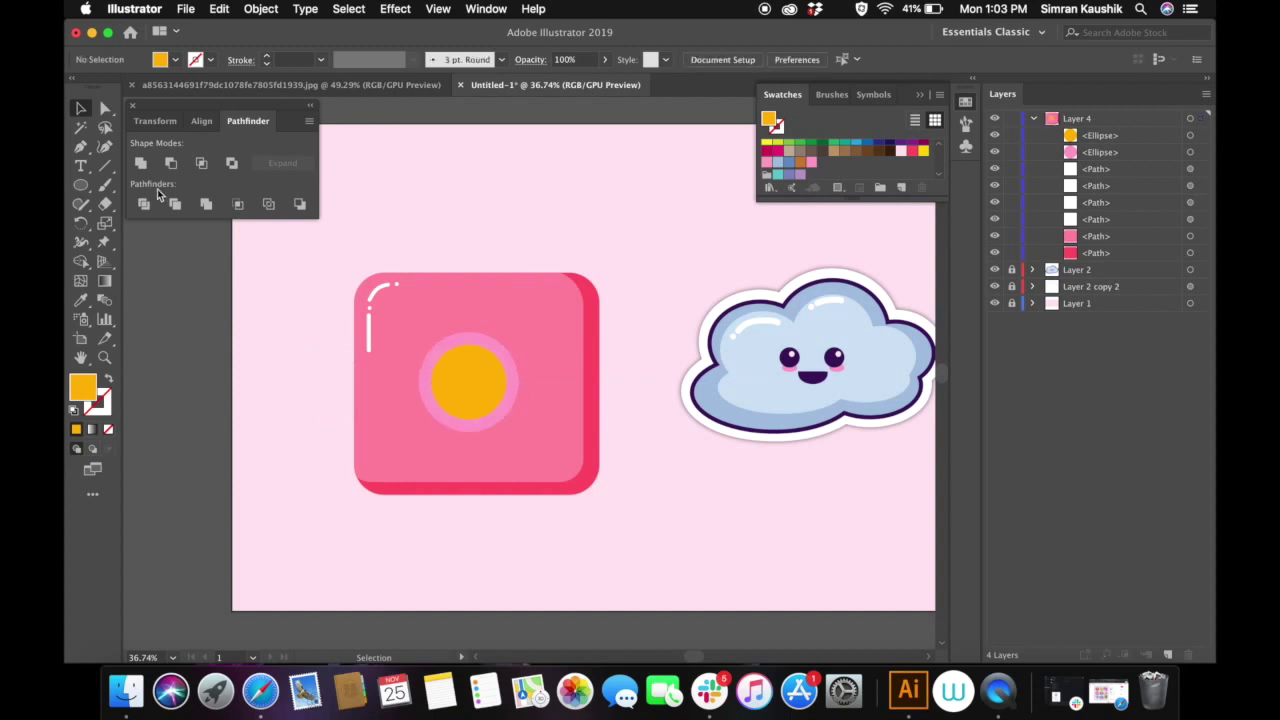
# - Draw a small off-white (#f9f4ea) circle without a stroke in the upper-right part of the amber circle as a highlight
pyautogui.click(80, 185)
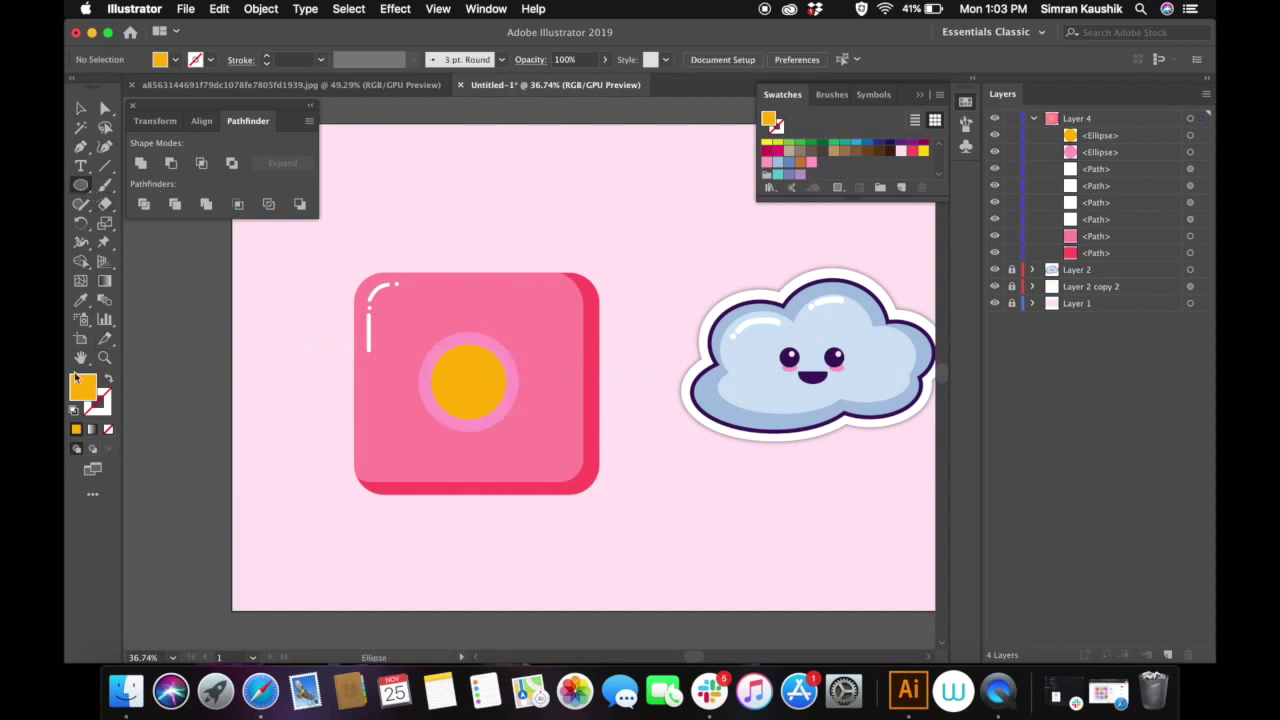
pyautogui.doubleClick(82, 385)
pyautogui.click(93, 420)
pyautogui.click(463, 421)
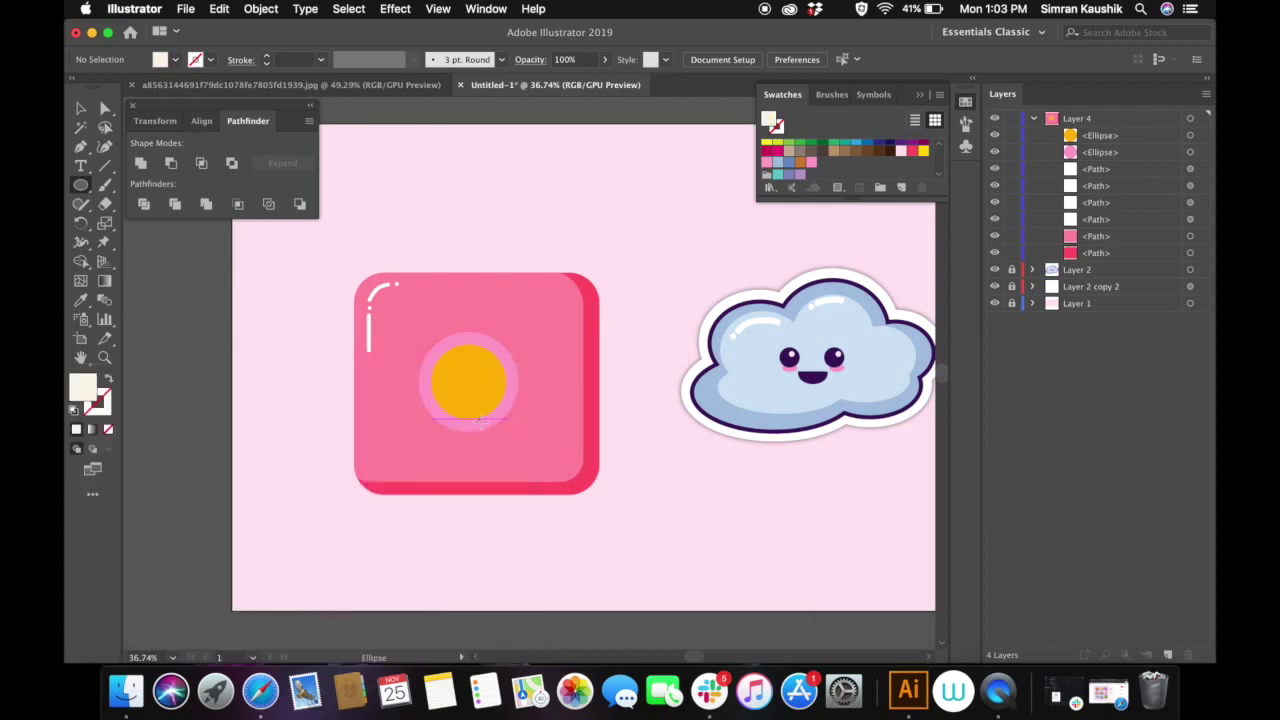
pyautogui.moveTo(470, 350); pyautogui.dragTo(498, 385)
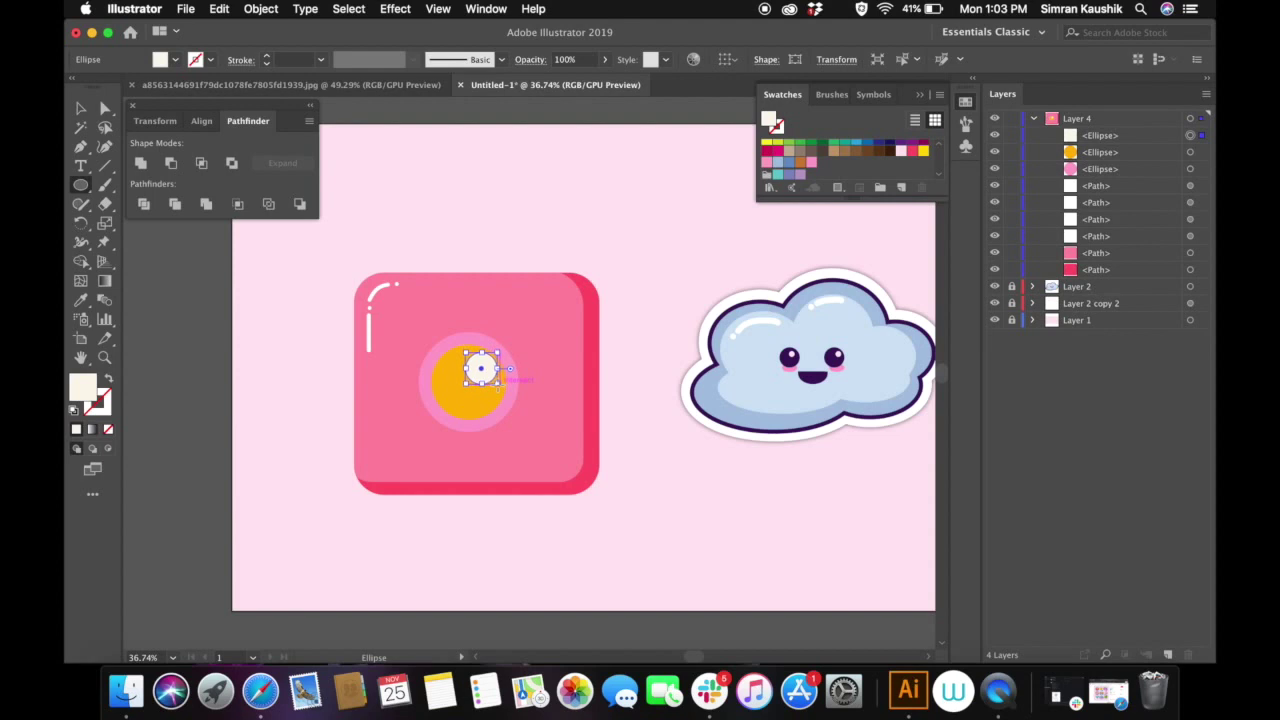
pyautogui.click(80, 107)
pyautogui.click(475, 221)
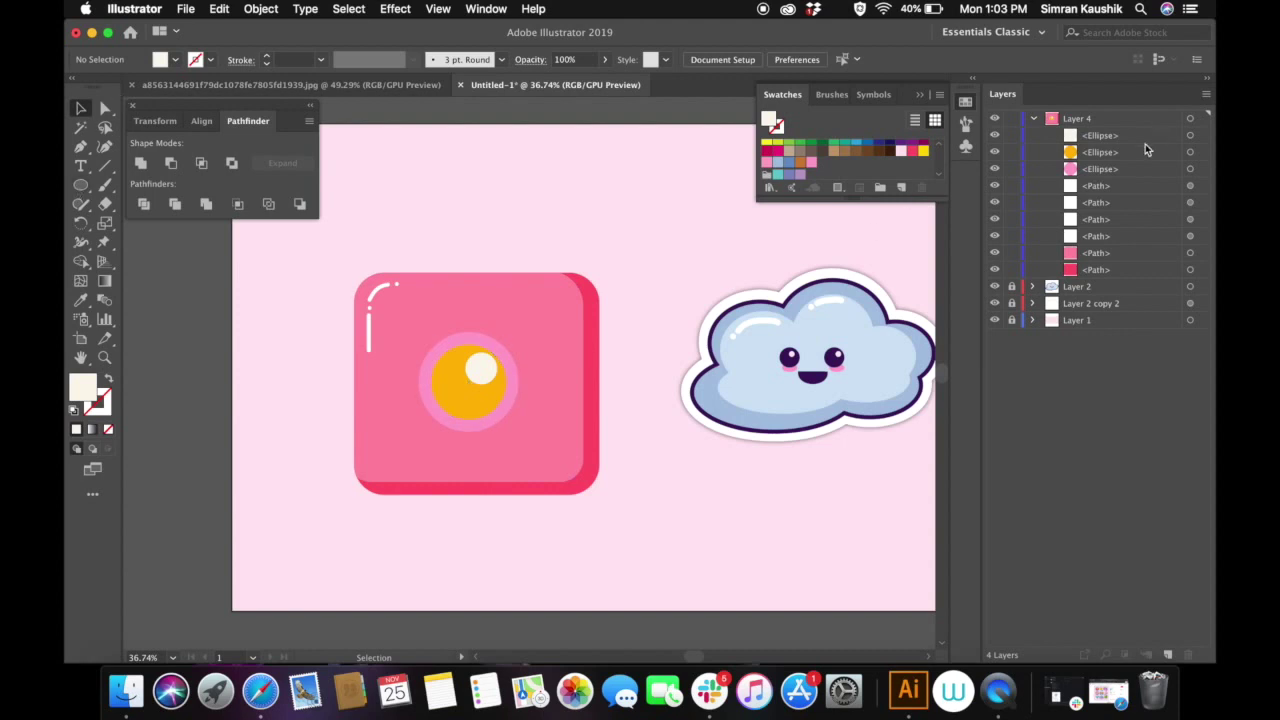
# - Lock all objects in Layer 4 and choose a near-black fill for the Ellipse tool
pyautogui.moveTo(1012, 269); pyautogui.dragTo(1012, 152)
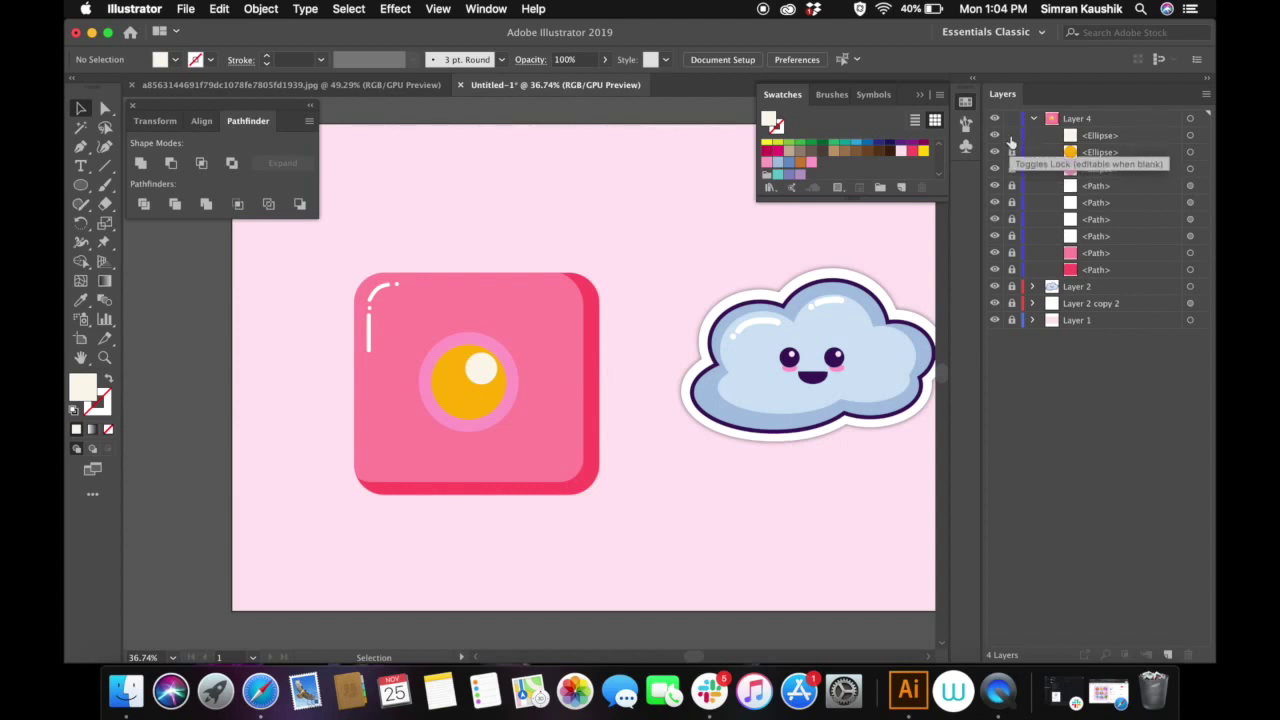
pyautogui.click(80, 185)
pyautogui.doubleClick(82, 387)
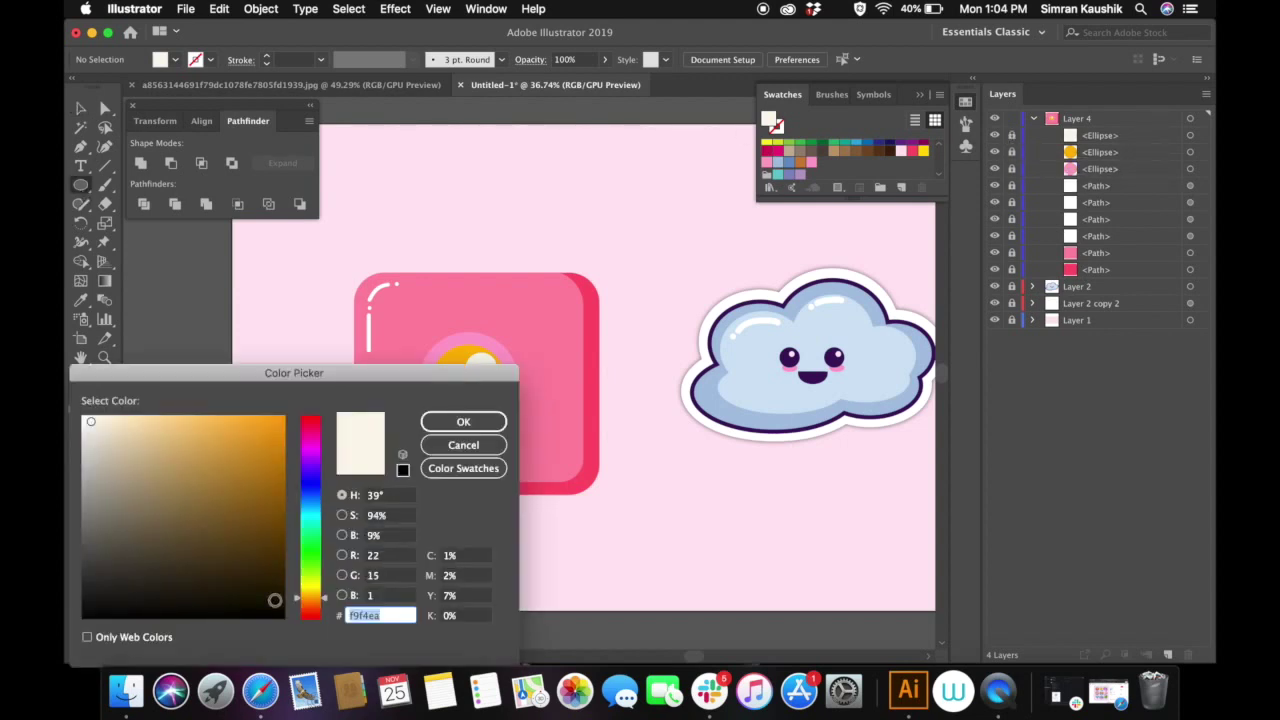
pyautogui.click(463, 421)
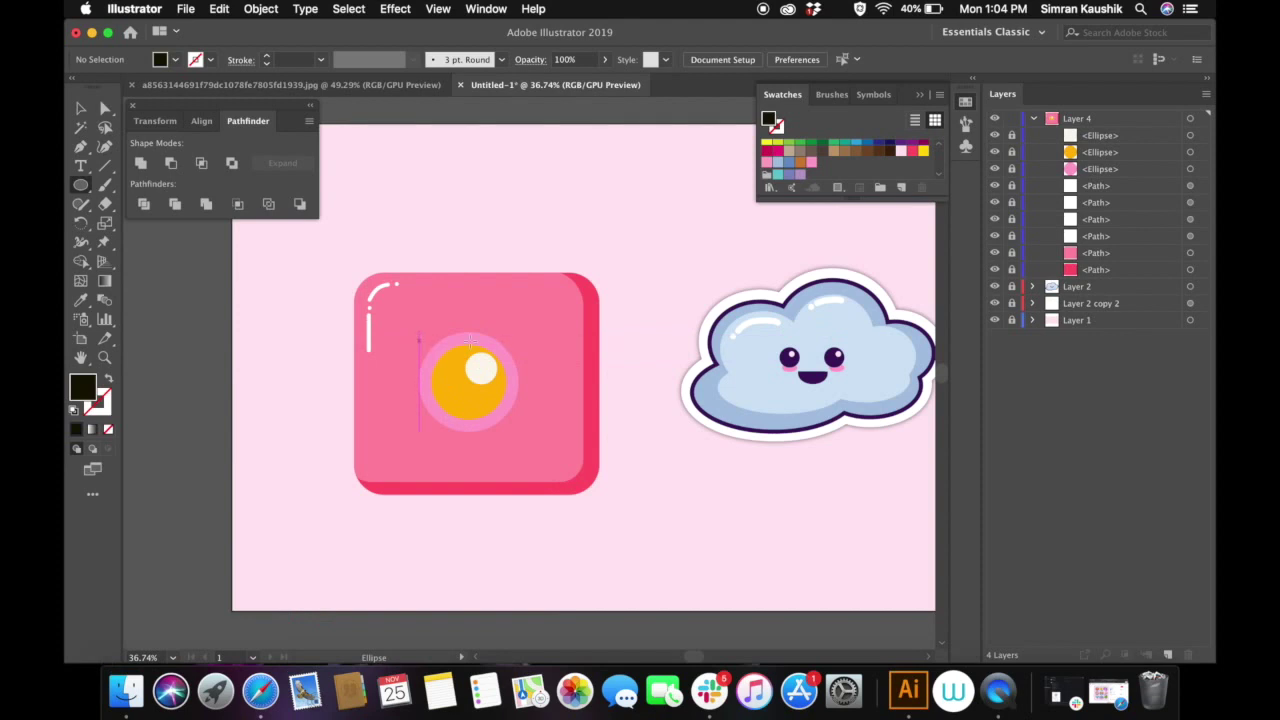
# - Unlock the pink circle, keeping the amber and off-white circles locked
pyautogui.click(1011, 169)
pyautogui.click(1011, 135)
pyautogui.click(80, 107)
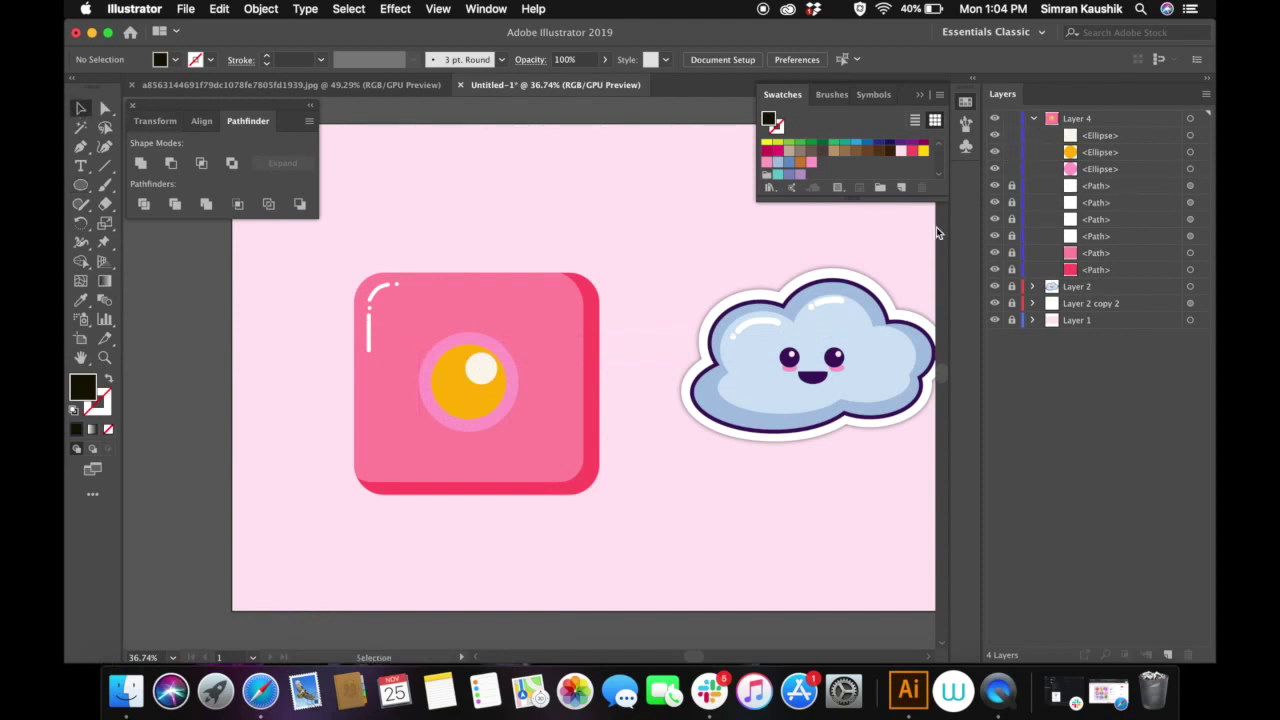
pyautogui.click(1011, 152)
pyautogui.click(1011, 135)
# - Place a near-black (#0f0108) copy of the pink circle behind it, offset slightly down and to the right
pyautogui.click(479, 420)
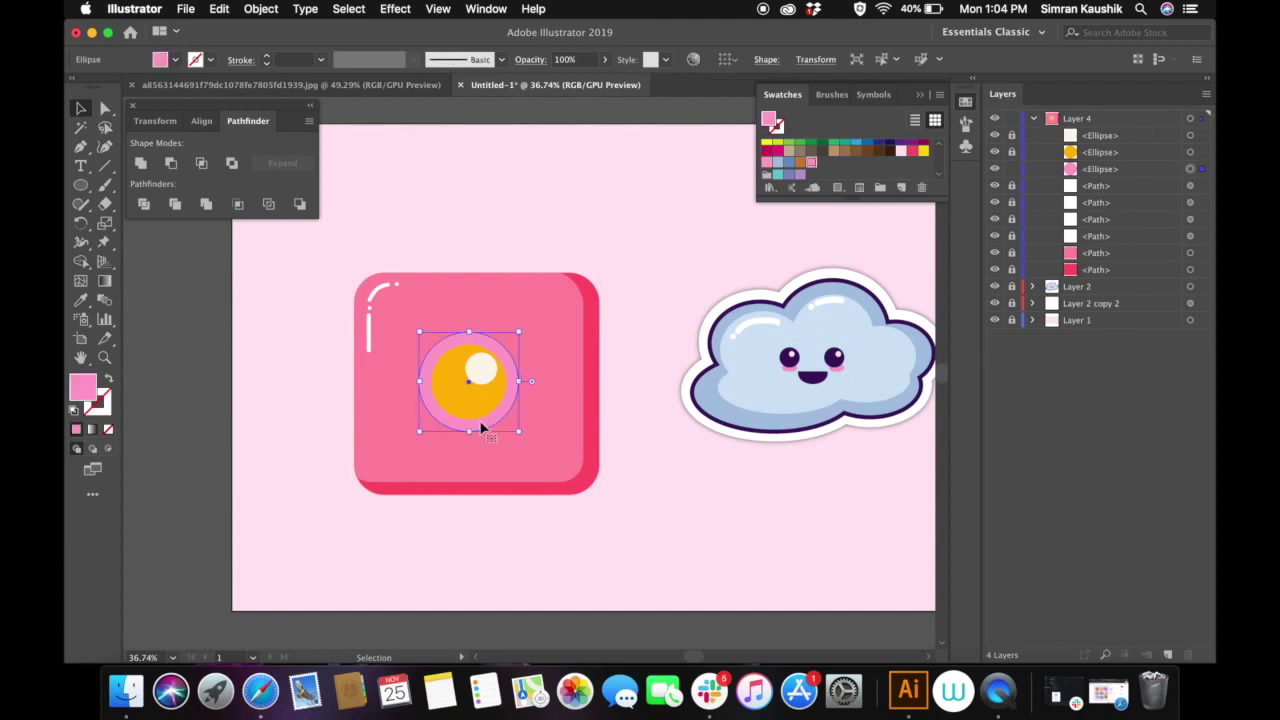
pyautogui.moveTo(469, 388); pyautogui.dragTo(477, 398)
pyautogui.doubleClick(85, 389)
pyautogui.moveTo(202, 472); pyautogui.dragTo(268, 606)
pyautogui.click(469, 420)
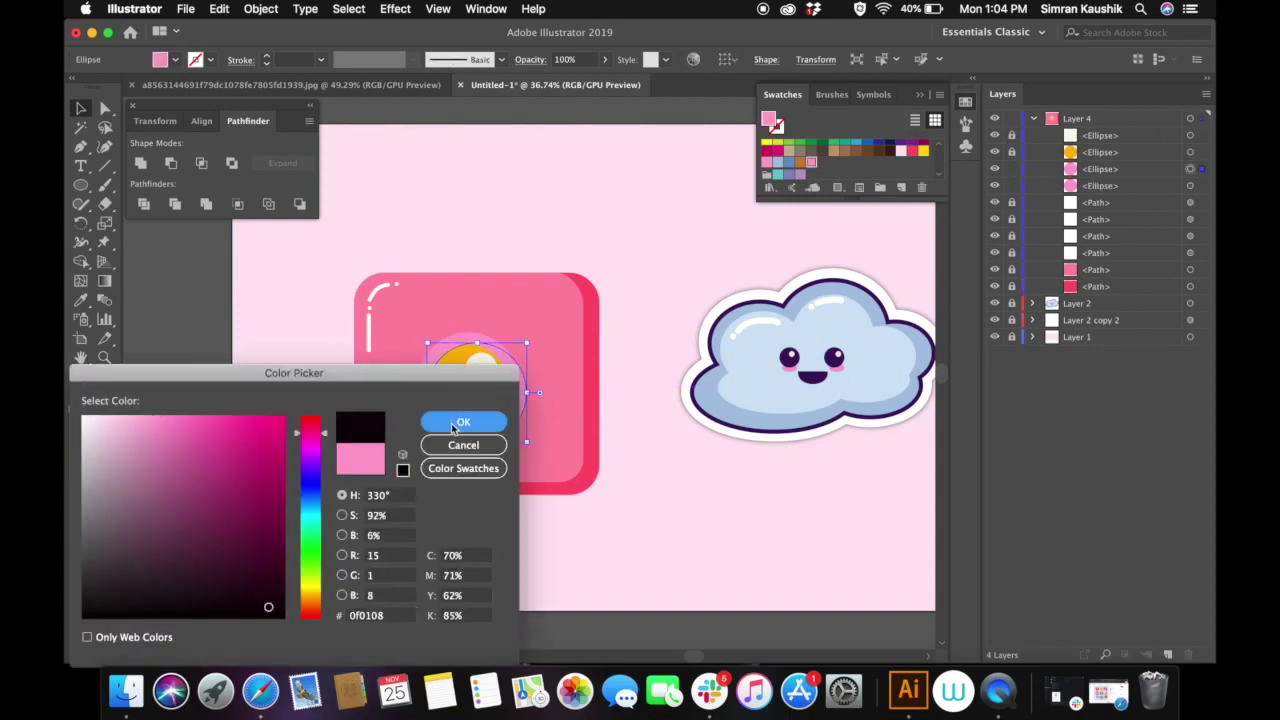
pyautogui.moveTo(1131, 171); pyautogui.dragTo(1128, 194)
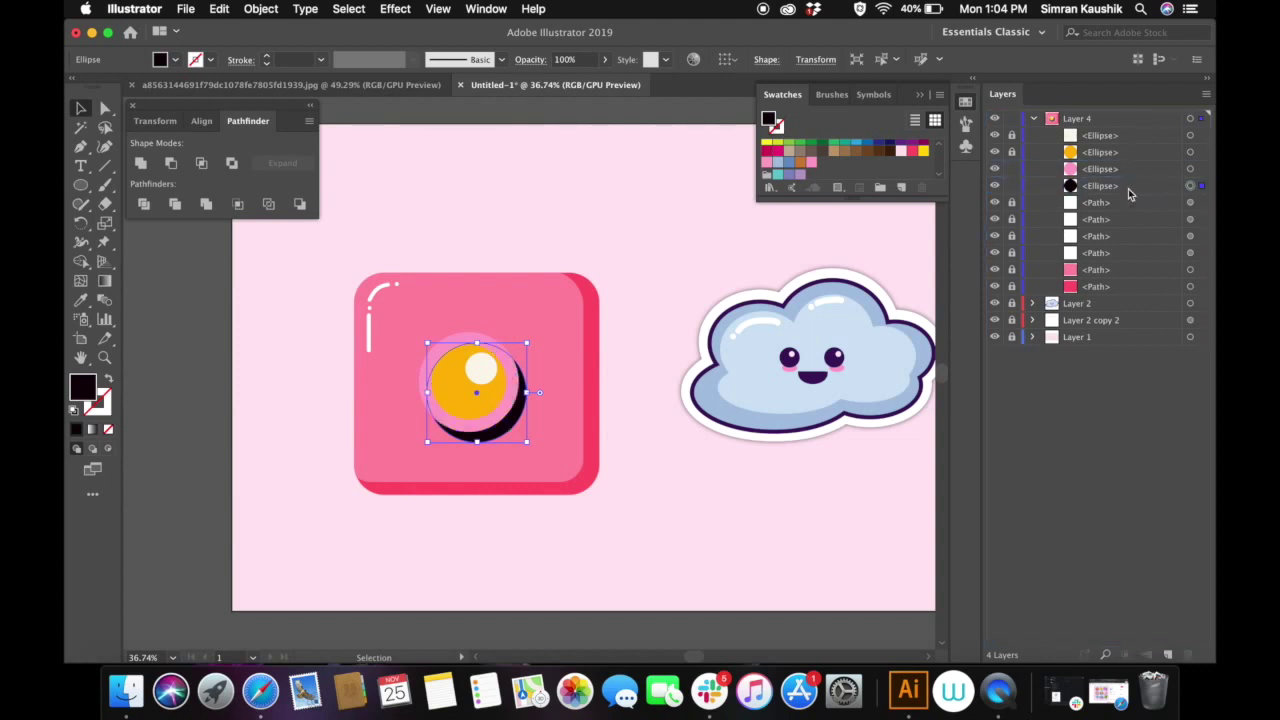
# - Lower the near-black shadow circle's opacity to 3%
pyautogui.click(604, 59)
pyautogui.moveTo(606, 78); pyautogui.dragTo(540, 85)
pyautogui.click(506, 197)
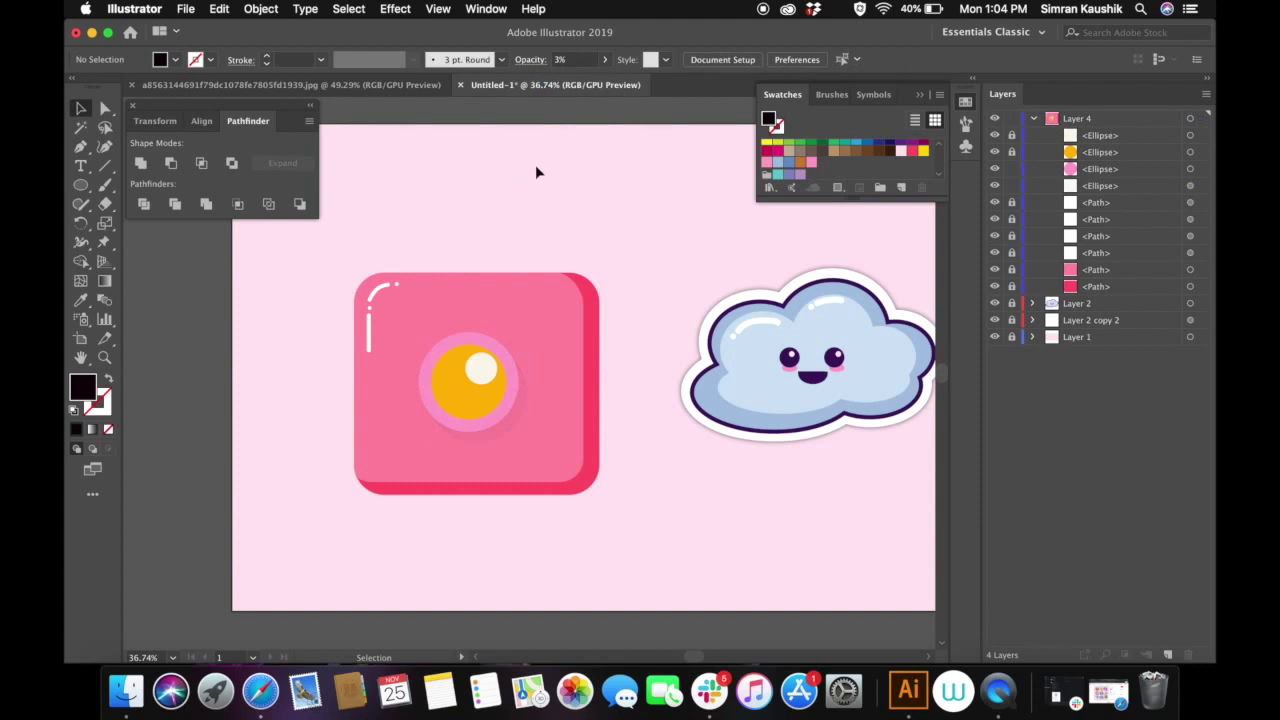
pyautogui.click(604, 59)
pyautogui.moveTo(540, 85); pyautogui.dragTo(556, 85)
pyautogui.click(537, 183)
pyautogui.click(605, 60)
pyautogui.click(563, 83)
pyautogui.click(547, 128)
# - Set the shadow circle's opacity to 10%
pyautogui.click(506, 423)
pyautogui.click(605, 60)
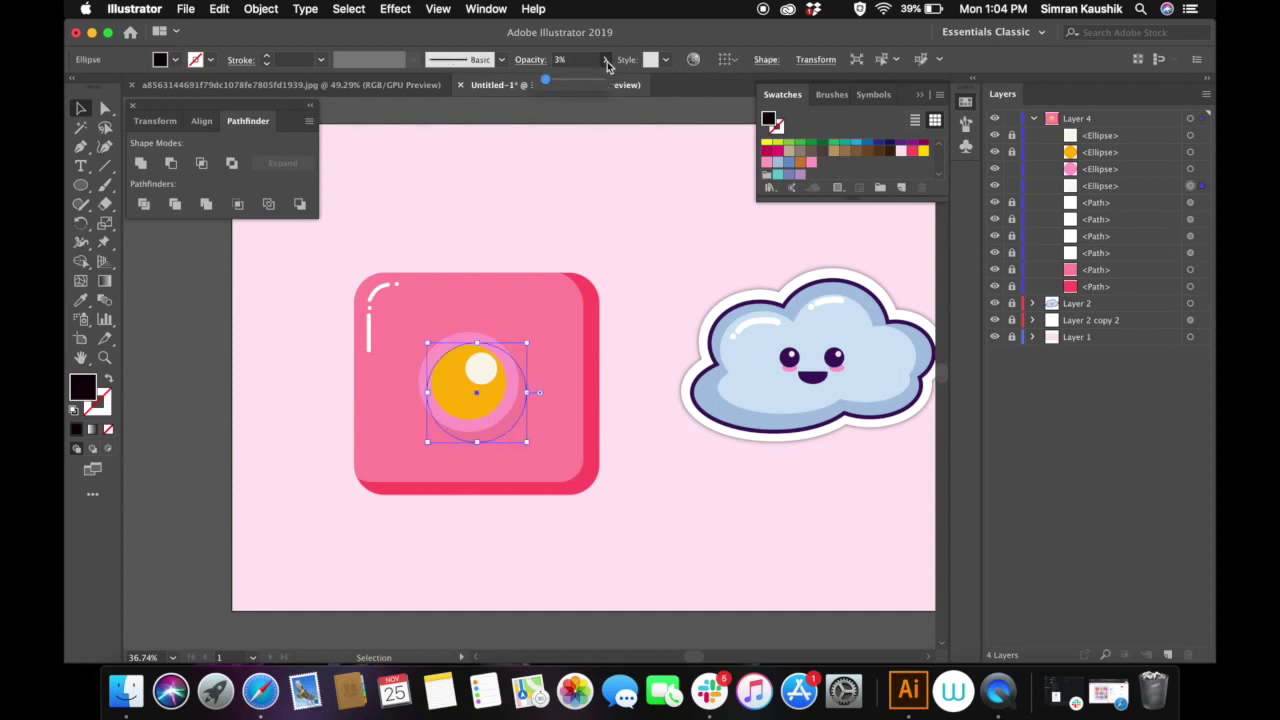
pyautogui.click(554, 81)
pyautogui.click(550, 81)
pyautogui.click(543, 140)
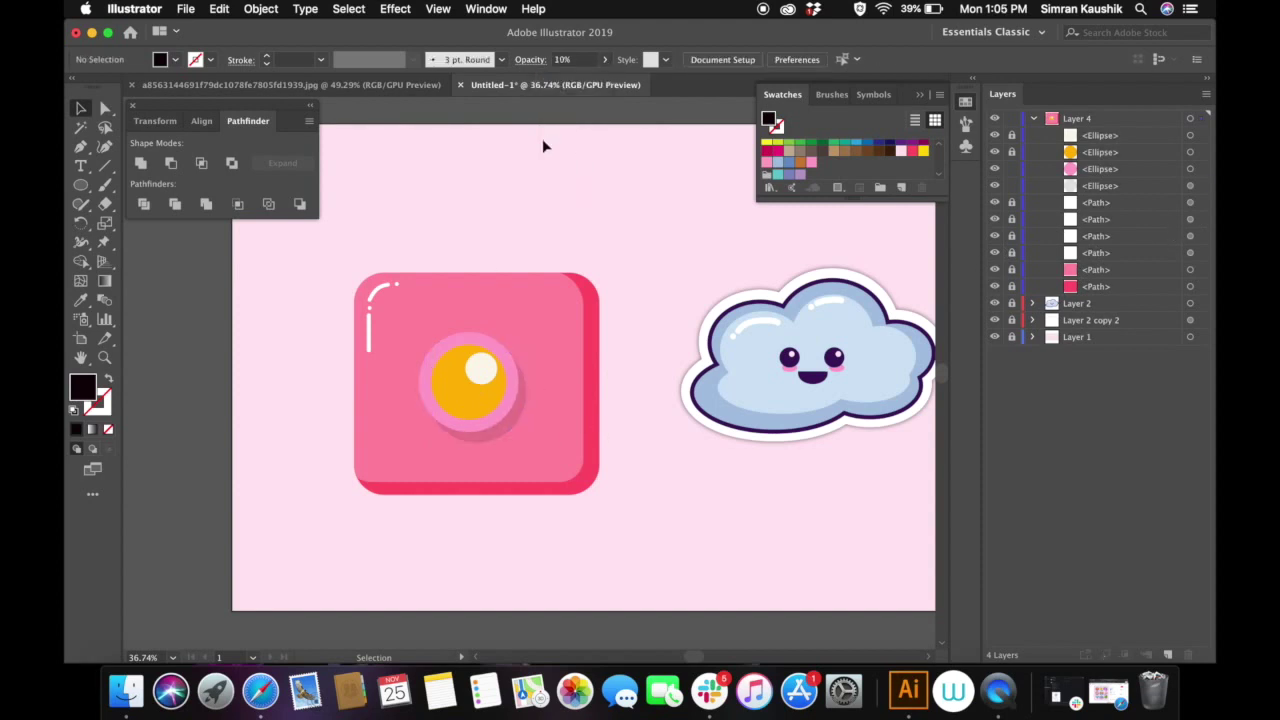
# - Select all four circles together and nudge them slightly up and to the right on the square's face
pyautogui.click(1189, 187)
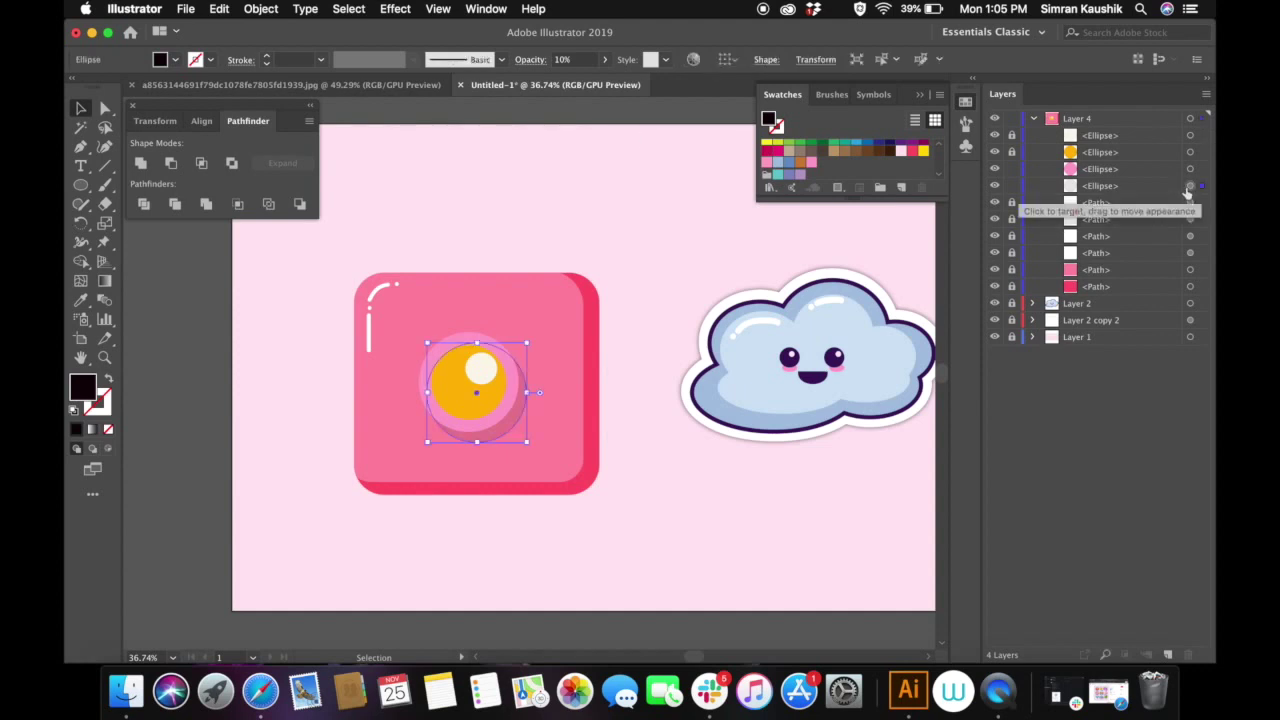
pyautogui.keyDown('shift'); pyautogui.click(1189, 170); pyautogui.keyUp('shift')
pyautogui.keyDown('shift'); pyautogui.click(1189, 152); pyautogui.keyUp('shift')
pyautogui.keyDown('shift'); pyautogui.click(1189, 135); pyautogui.keyUp('shift')
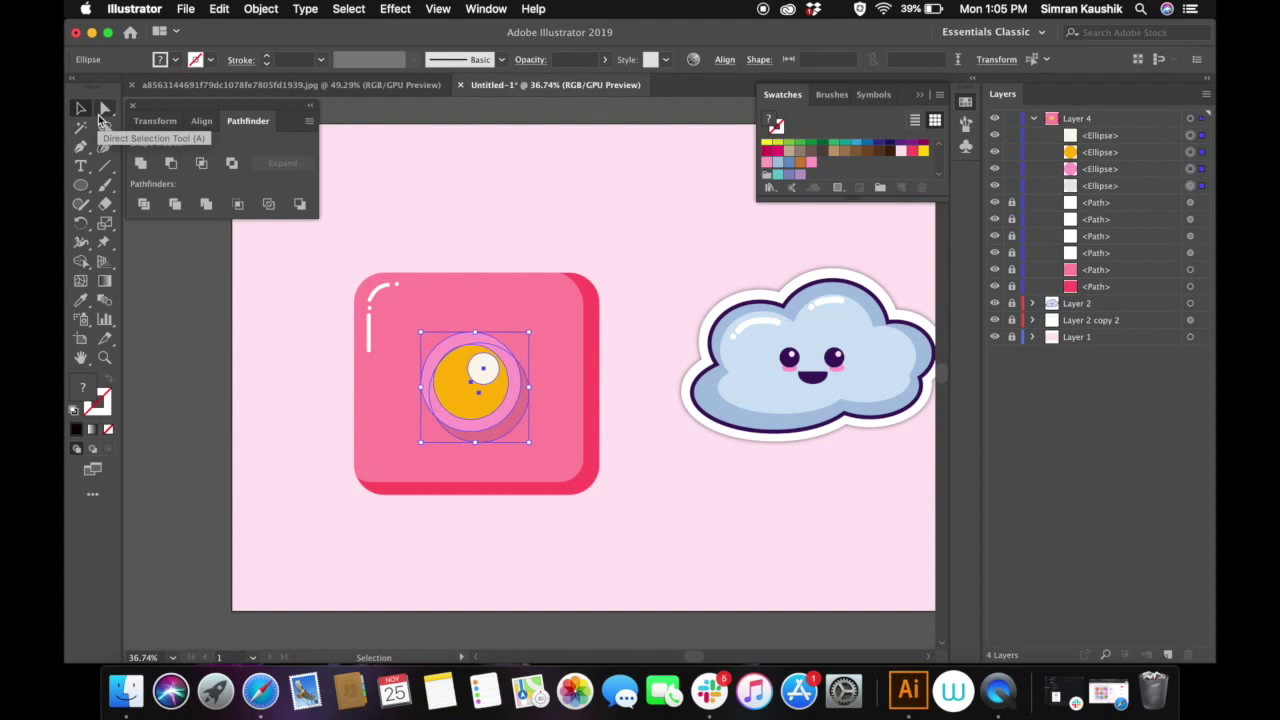
pyautogui.click(481, 201)
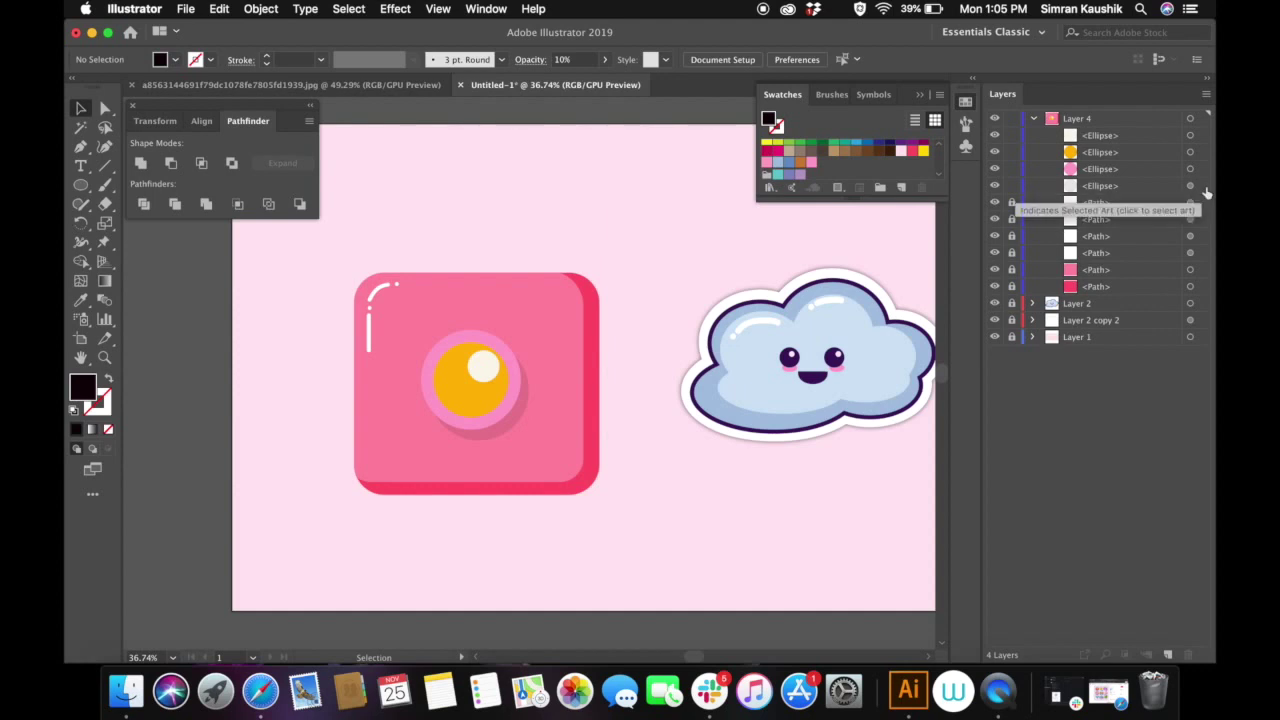
# - Recolour the square's light pink front face to a softer, less saturated pink
pyautogui.click(1190, 270)
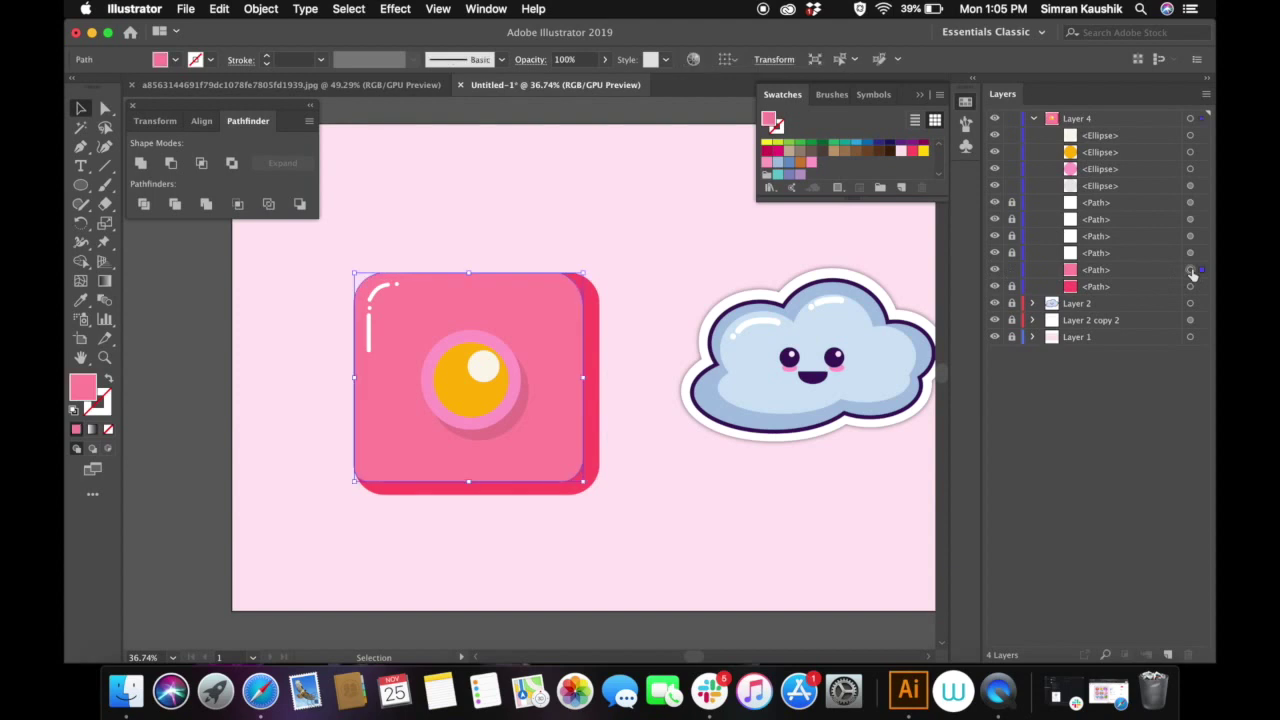
pyautogui.doubleClick(86, 398)
pyautogui.click(162, 417)
pyautogui.click(450, 421)
pyautogui.click(644, 253)
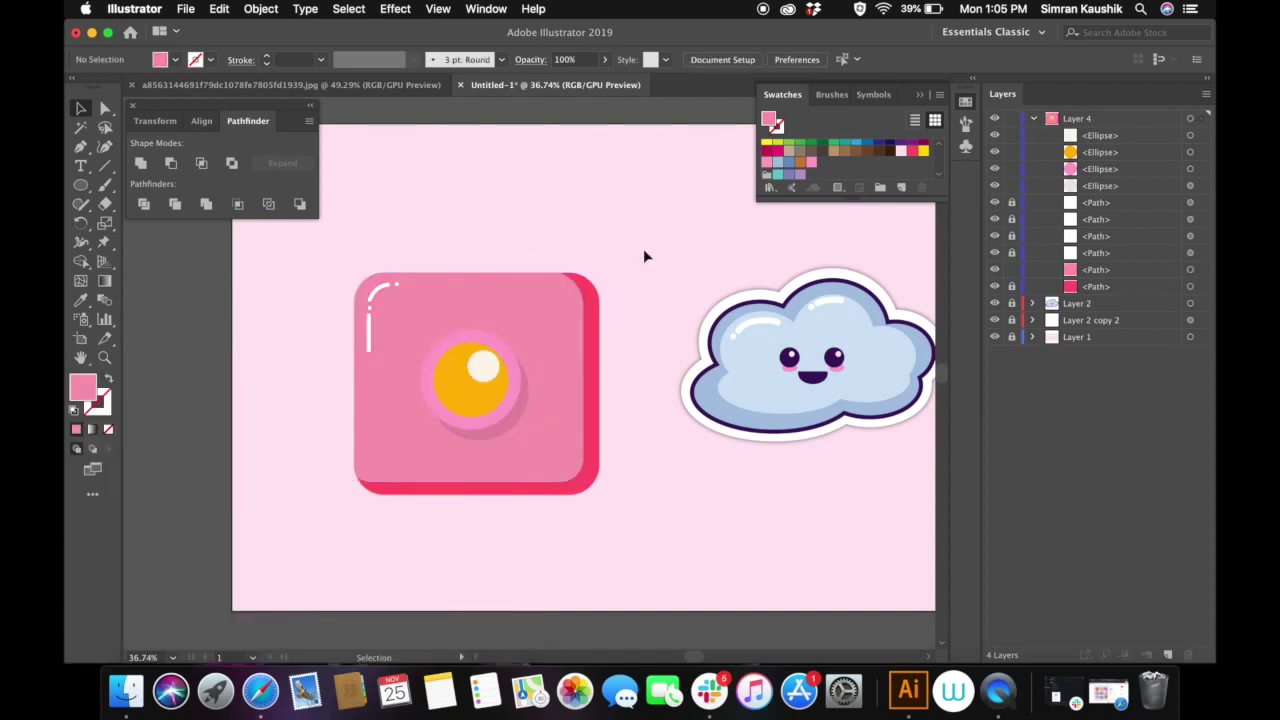
# - Fill the square's front face with the dark pink of its side using the Eyedropper tool
pyautogui.scroll(-2, 645, 257)
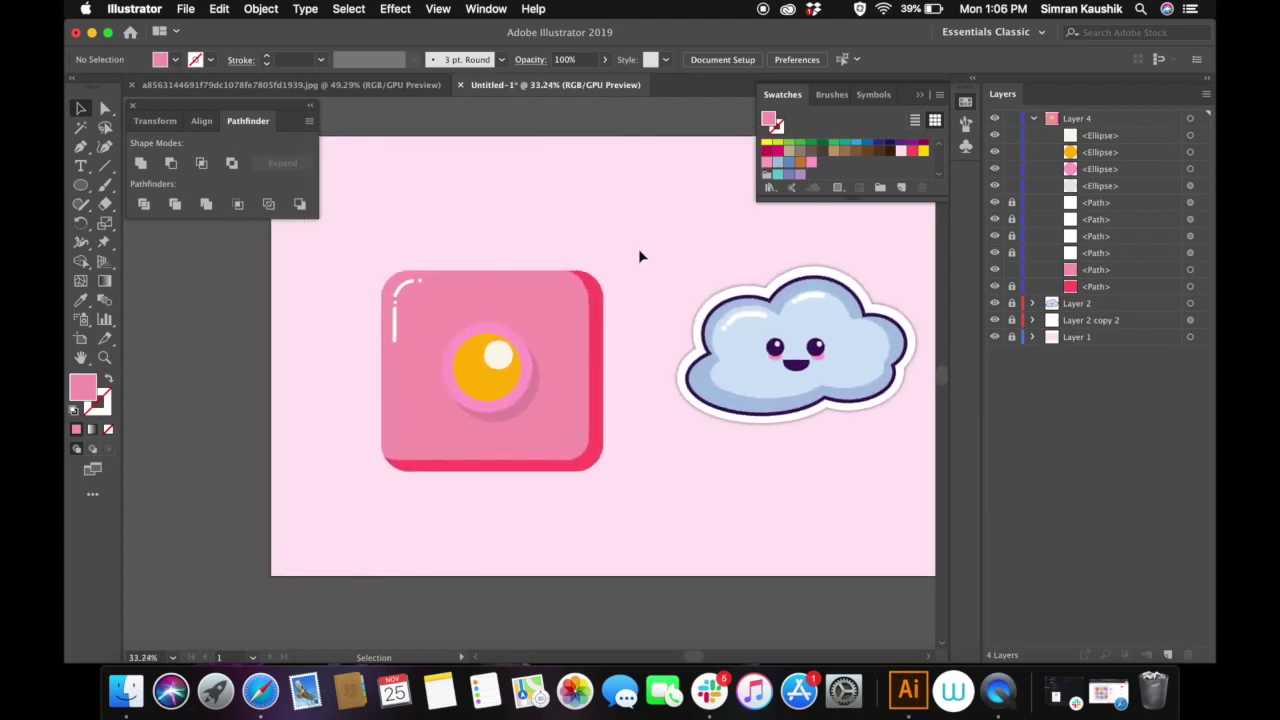
pyautogui.click(1190, 270)
pyautogui.click(81, 299)
pyautogui.click(592, 387)
pyautogui.click(105, 107)
pyautogui.click(290, 324)
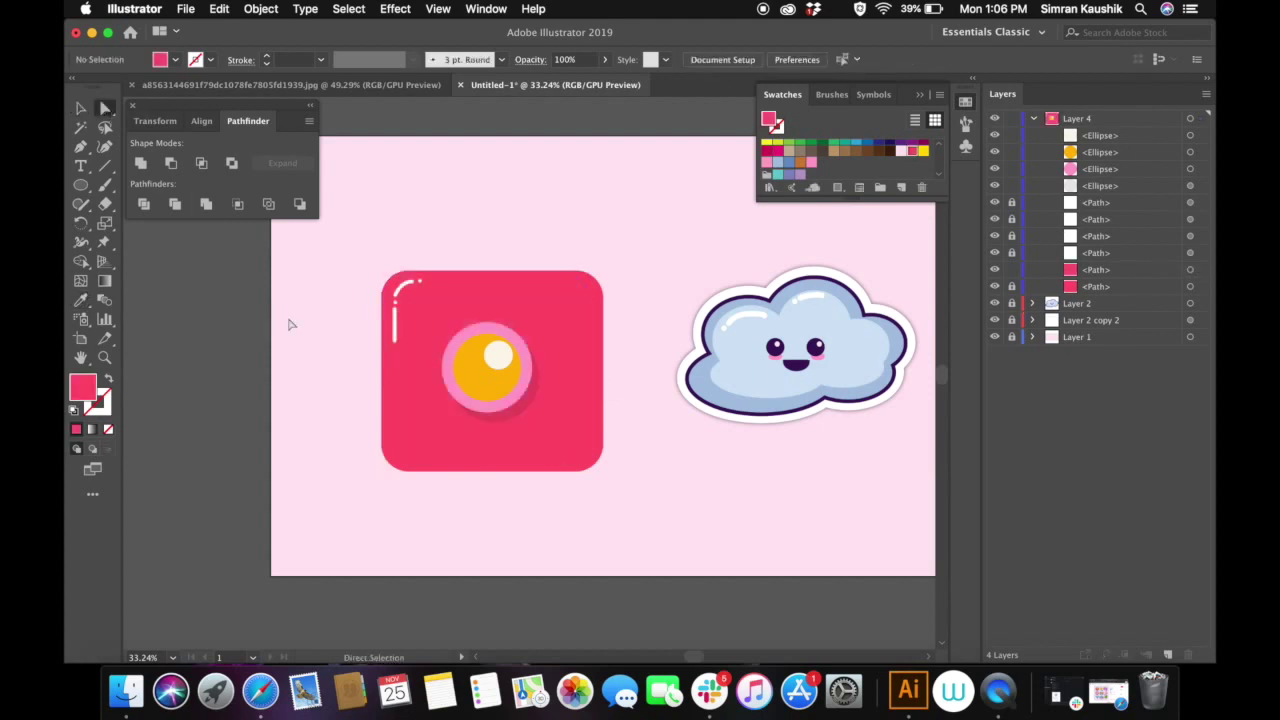
# - Recolour the square's back shape to a darker crimson pink so the side shading shows around the front face
pyautogui.click(1190, 286)
pyautogui.doubleClick(82, 388)
pyautogui.click(225, 459)
pyautogui.click(452, 424)
pyautogui.doubleClick(90, 385)
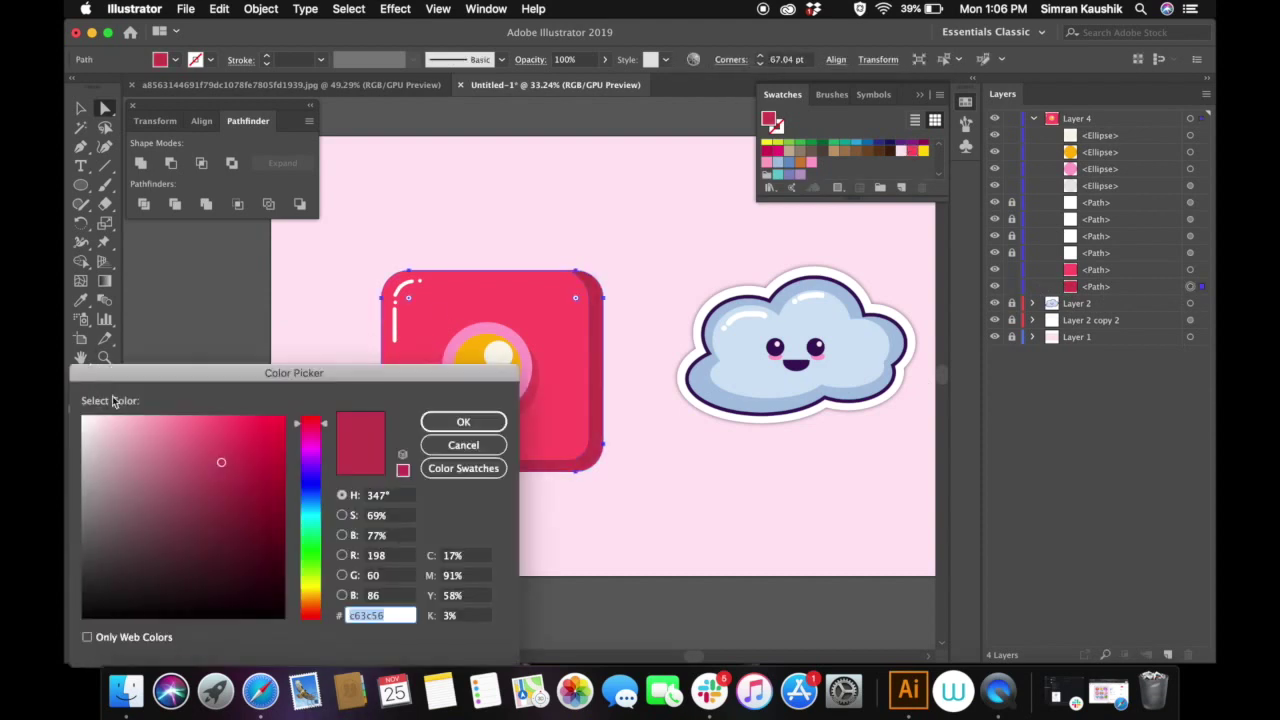
pyautogui.press('super+v')
pyautogui.press('Return')
pyautogui.click(293, 421)
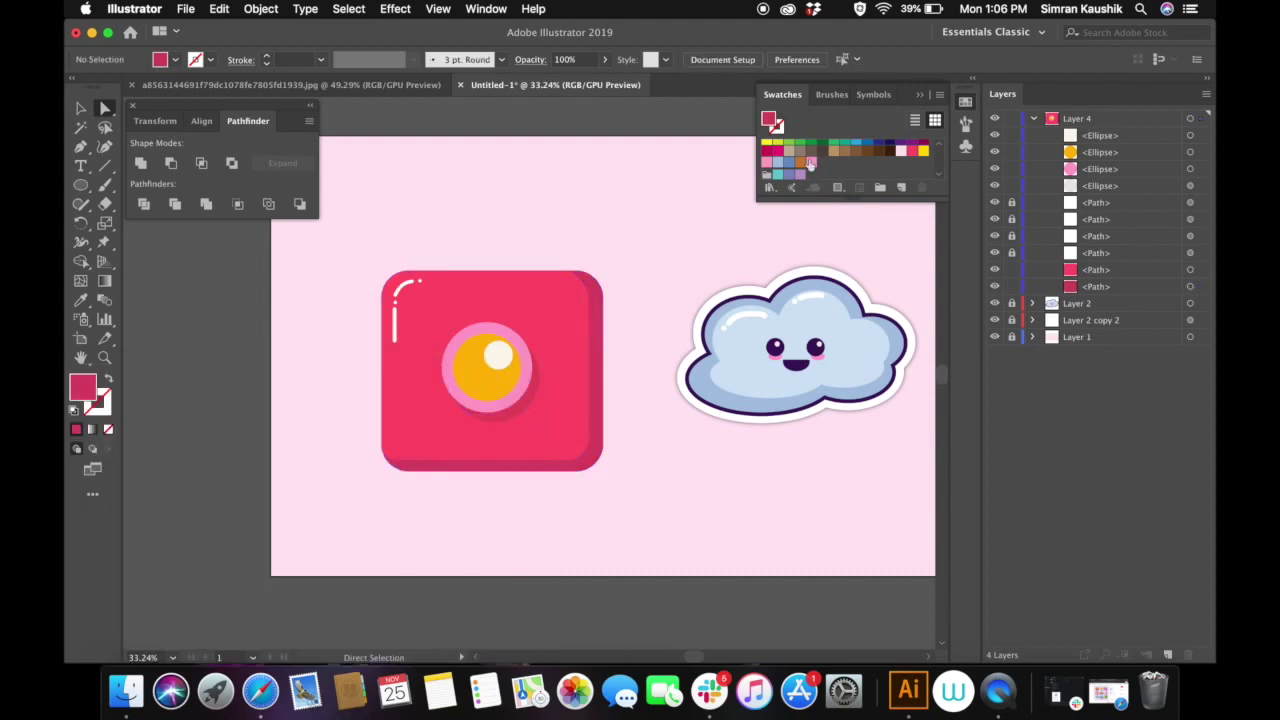
# - On a new layer, draw a small medium-blue rounded rectangle centred across the pink square's upper edge
pyautogui.click(776, 164)
pyautogui.click(86, 186)
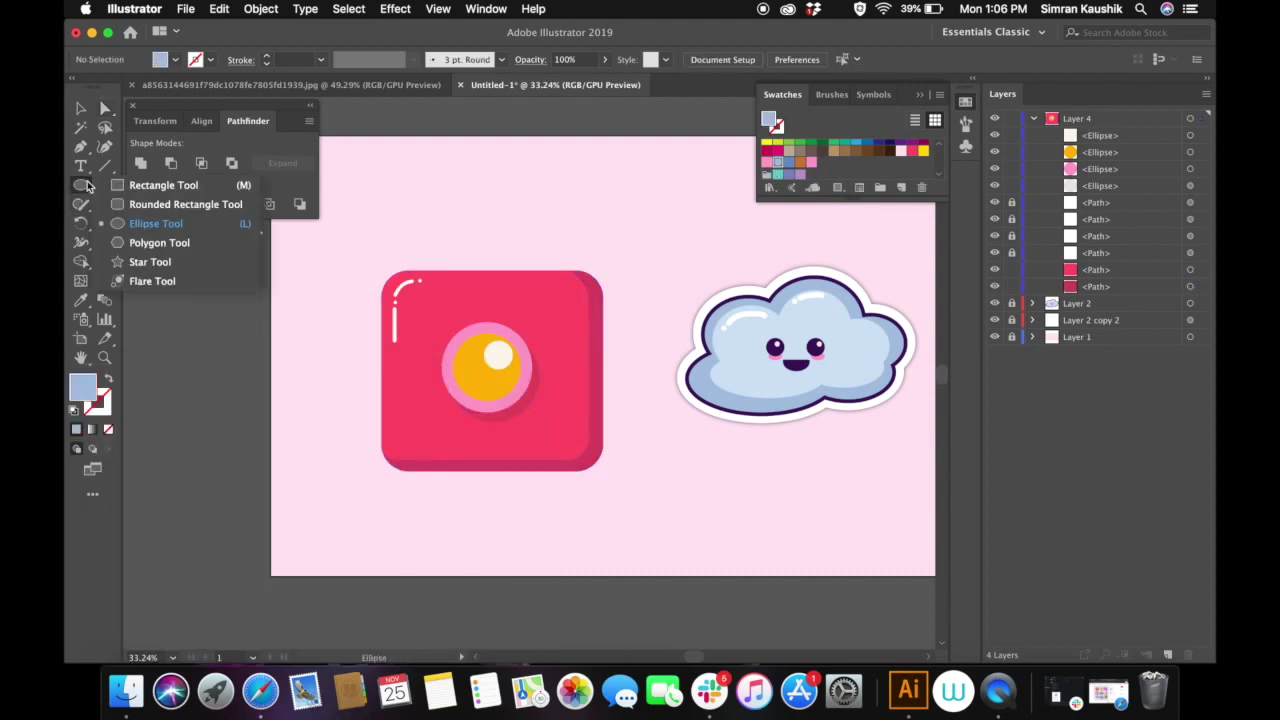
pyautogui.click(170, 204)
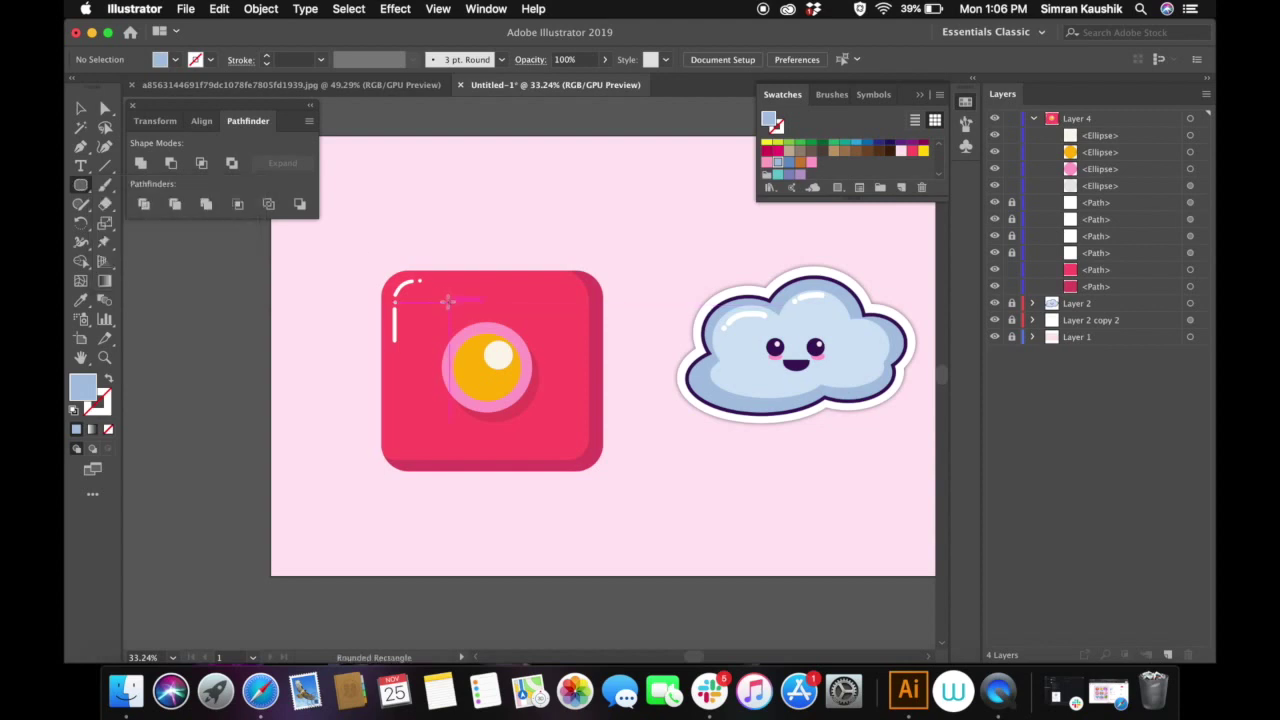
pyautogui.click(1095, 140)
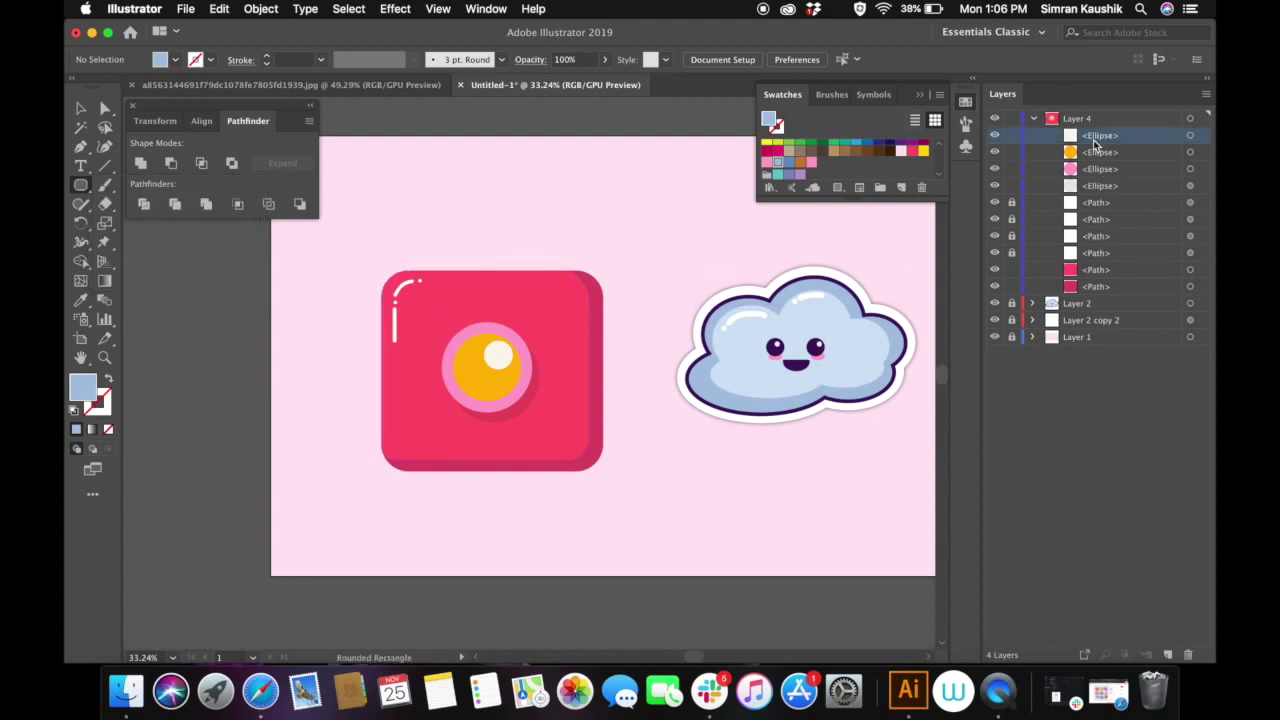
pyautogui.click(1033, 119)
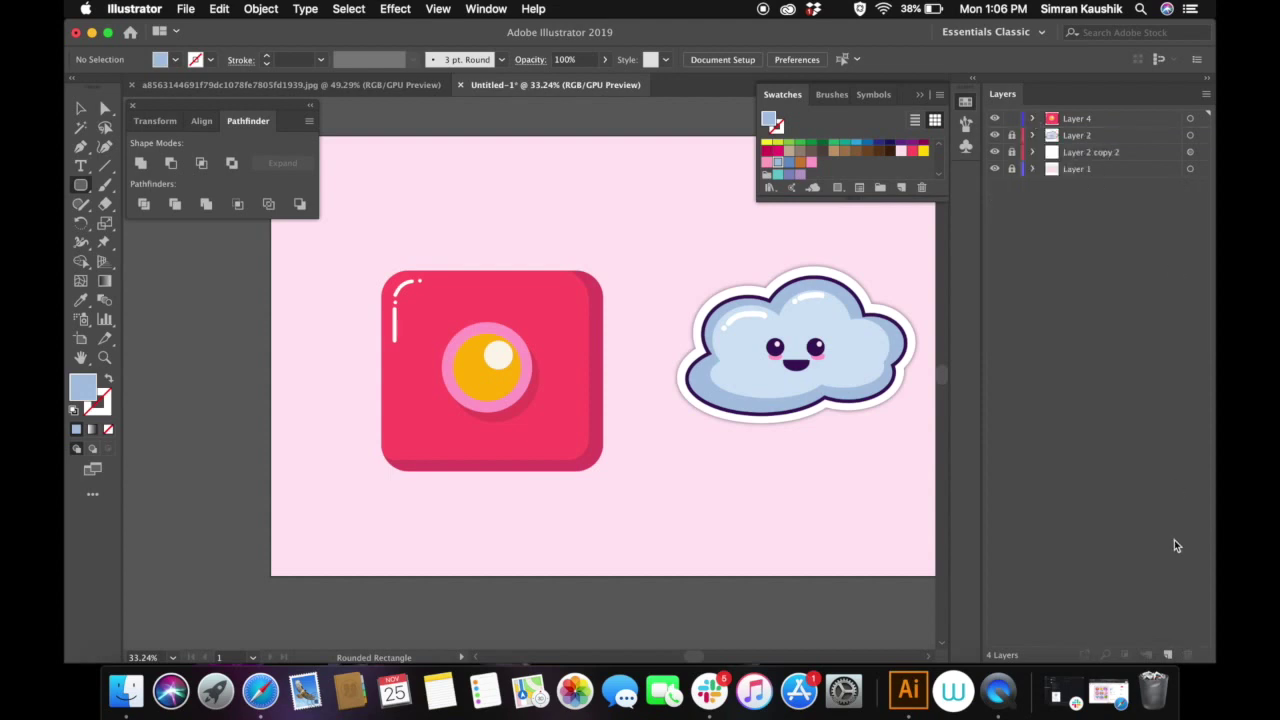
pyautogui.click(1166, 656)
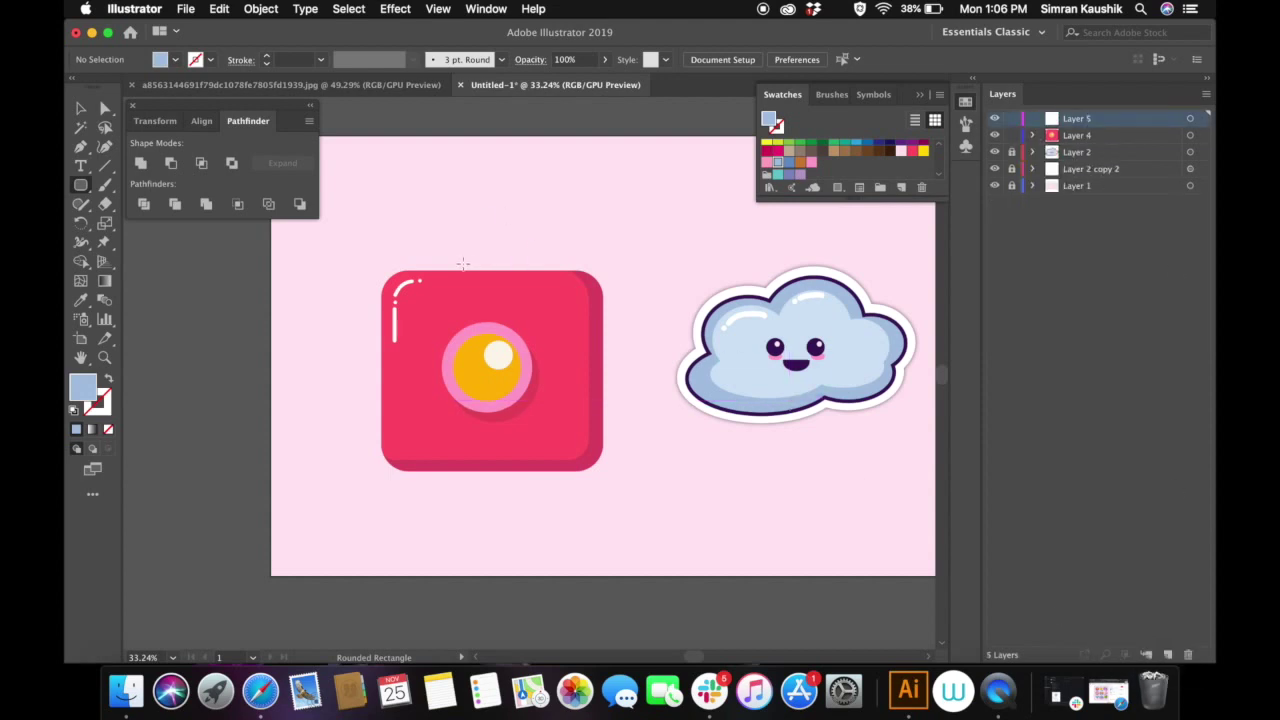
pyautogui.moveTo(462, 263); pyautogui.dragTo(490, 276)
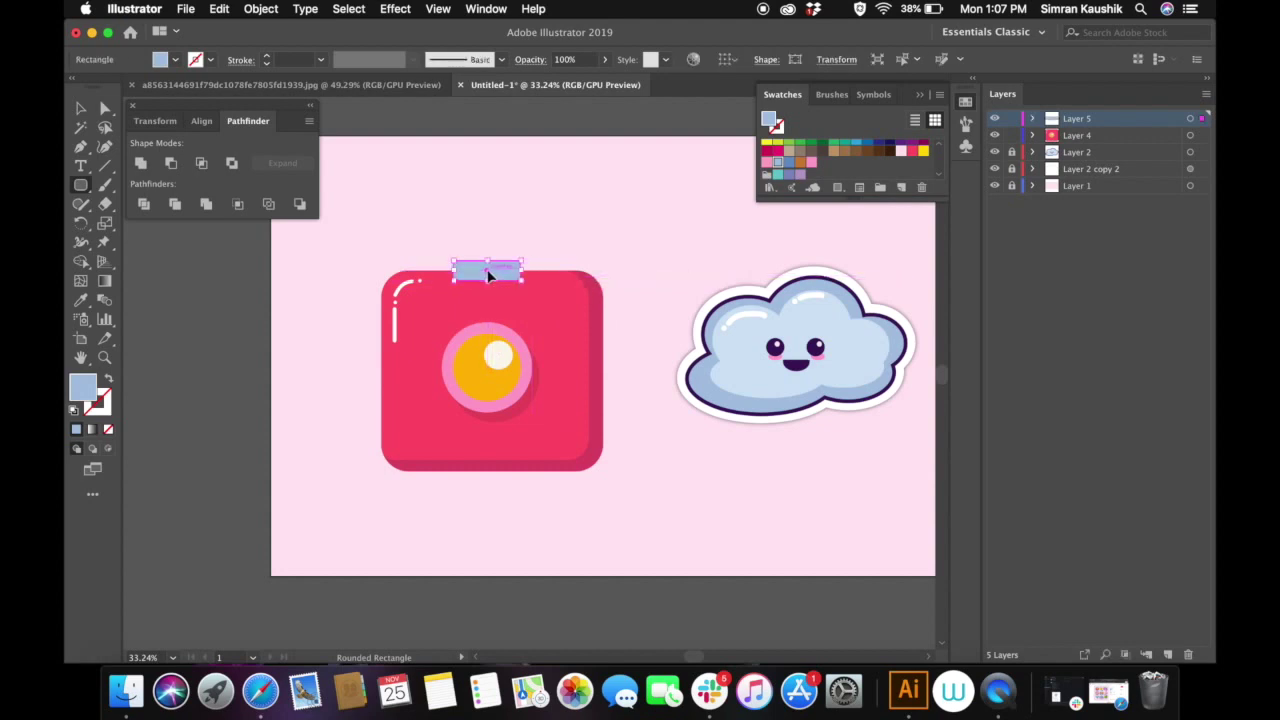
# - Duplicate the blue rounded bar up and to the right, and recolour the copy a very pale blue
pyautogui.scroll(5, 489, 276)
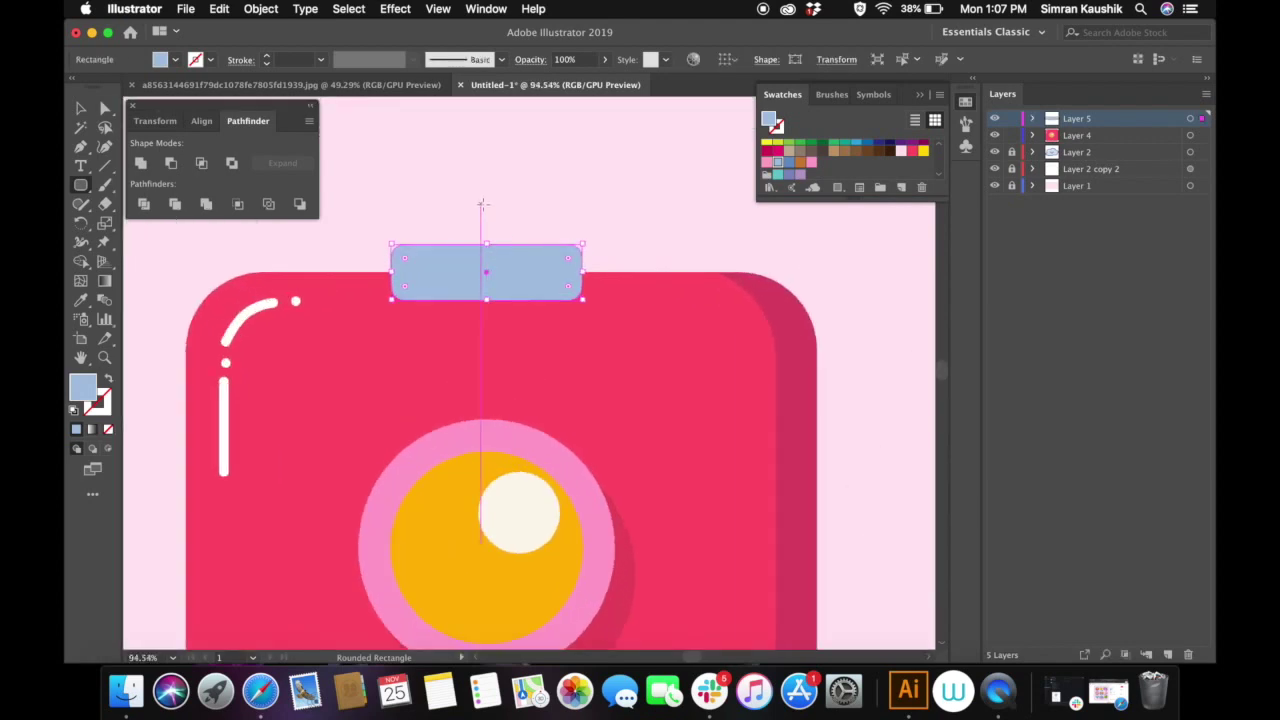
pyautogui.moveTo(489, 279); pyautogui.dragTo(572, 215)
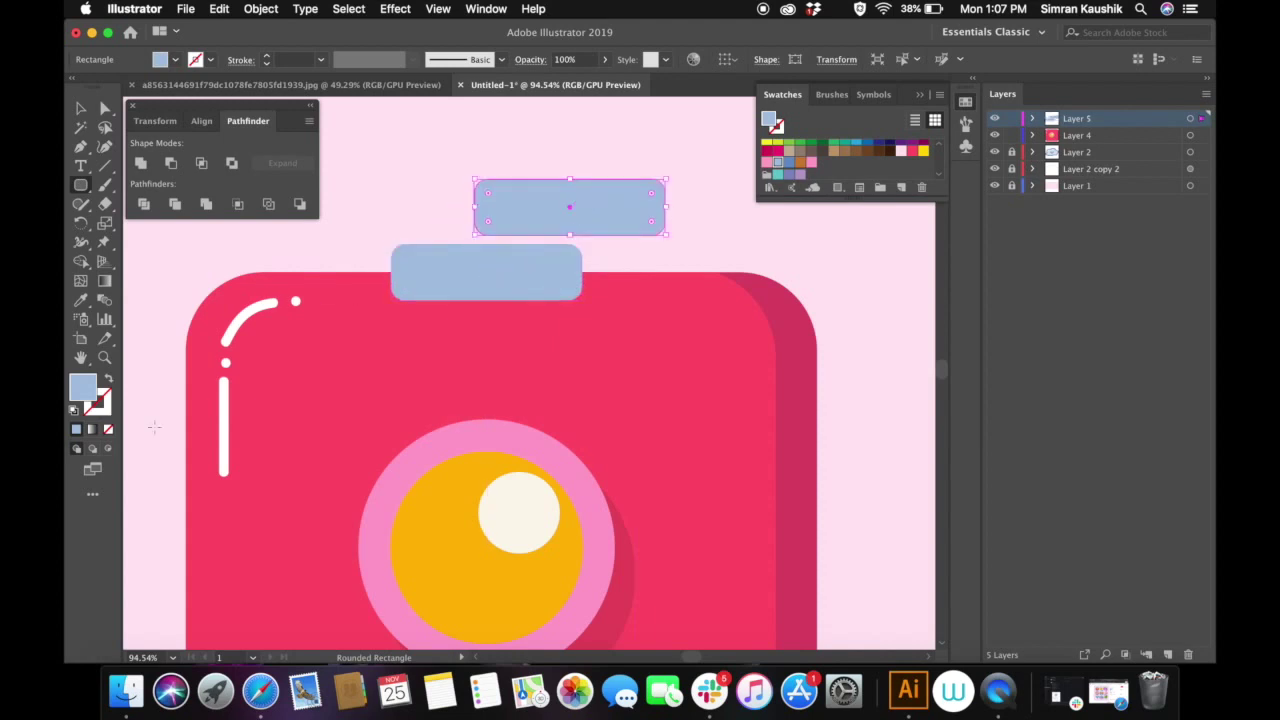
pyautogui.doubleClick(98, 387)
pyautogui.click(110, 416)
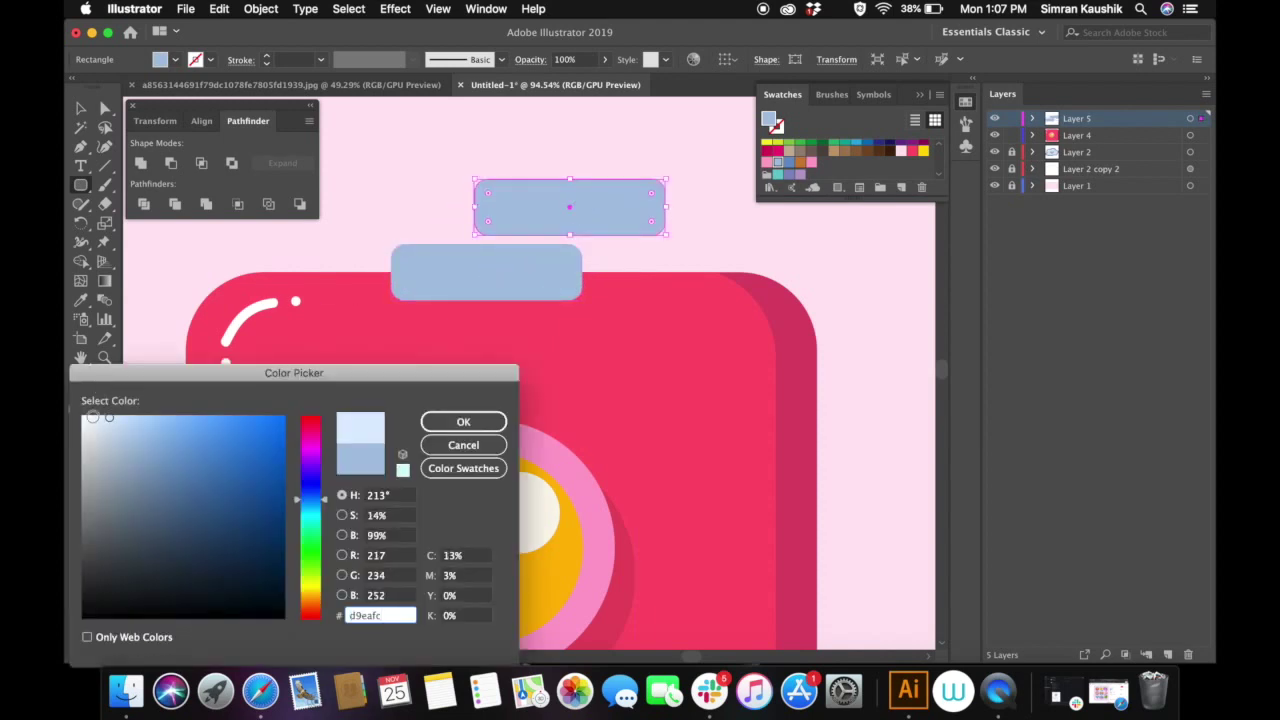
pyautogui.click(463, 421)
# - Shrink the pale blue copy and centre it inside the blue bar
pyautogui.moveTo(666, 236); pyautogui.dragTo(487, 273)
pyautogui.scroll(-2, 487, 271)
pyautogui.click(584, 197)
pyautogui.click(622, 390)
pyautogui.click(105, 108)
pyautogui.click(538, 181)
pyautogui.scroll(-1, 541, 181)
pyautogui.scroll(2, 541, 181)
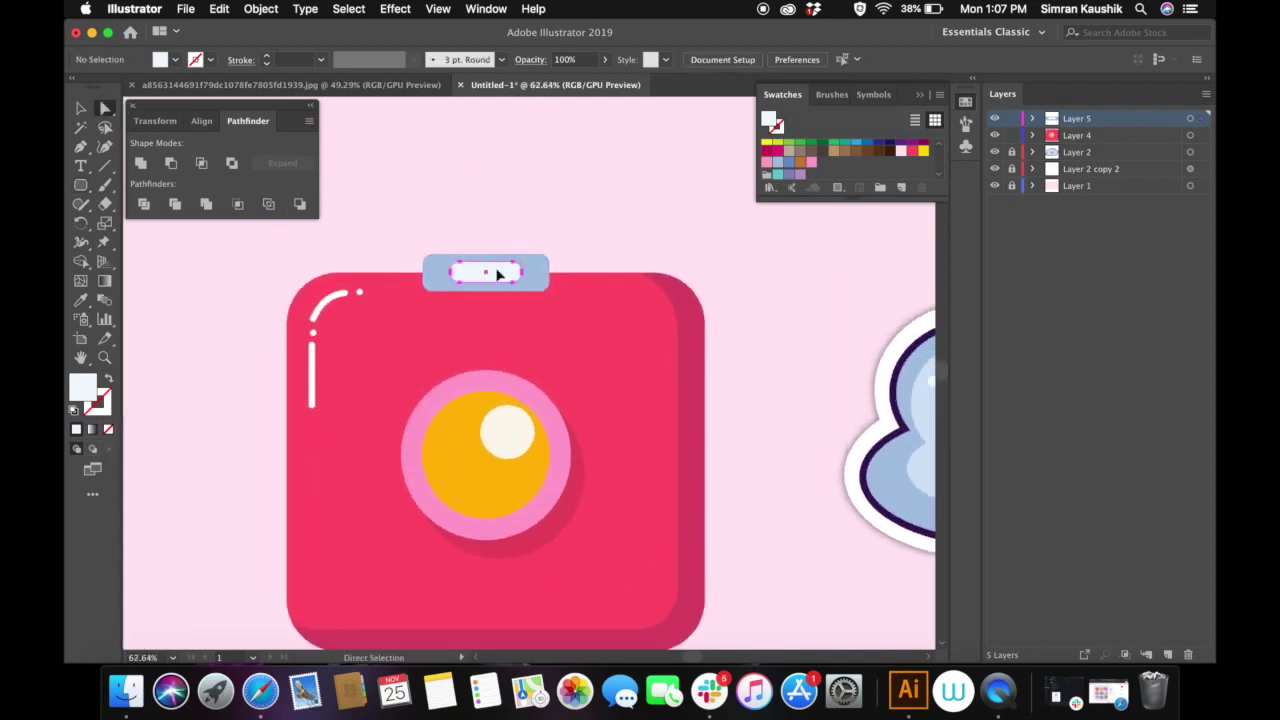
# - Widen the pale inner bar on both ends so an even blue border remains around it
pyautogui.click(501, 276)
pyautogui.scroll(8, 523, 275)
pyautogui.press('v')
pyautogui.moveTo(523, 284); pyautogui.dragTo(596, 285)
pyautogui.hscroll(-2, 596, 285)
pyautogui.hscroll(-3, 595, 285)
pyautogui.moveTo(365, 270); pyautogui.dragTo(299, 268)
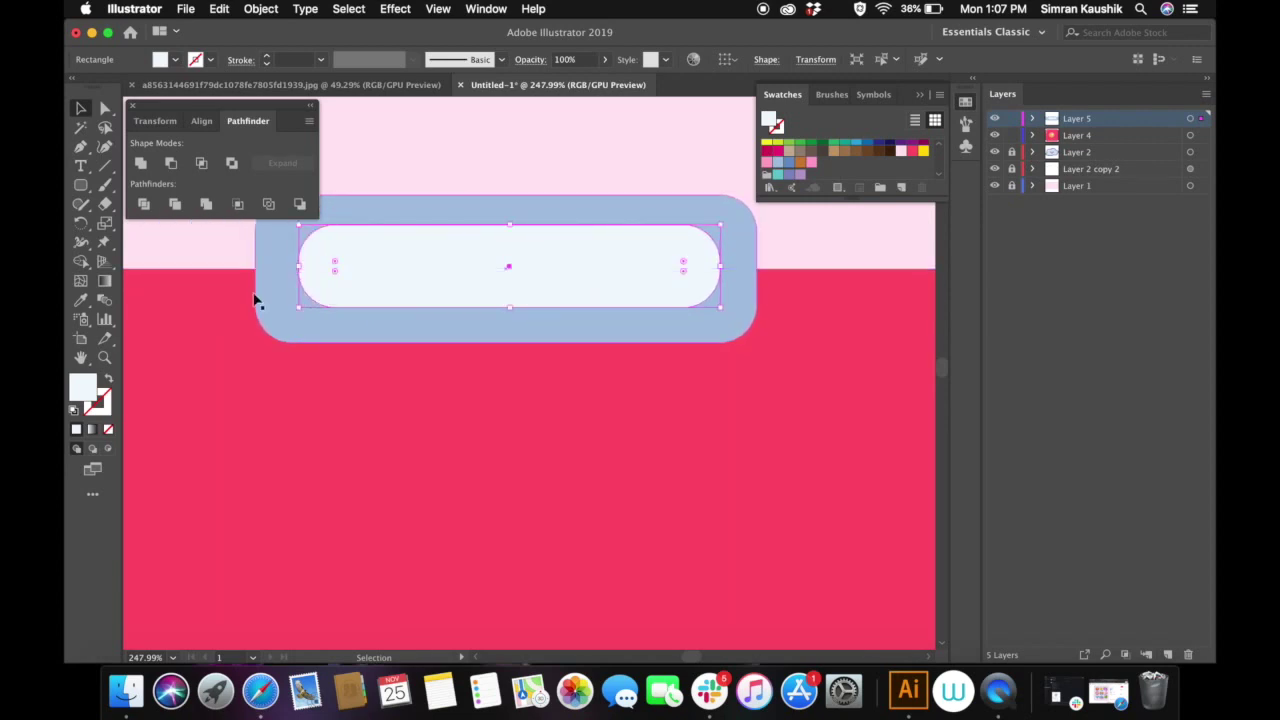
# - Recolour the pale inner bar to a slightly deeper light blue
pyautogui.doubleClick(82, 387)
pyautogui.click(126, 429)
pyautogui.click(440, 422)
pyautogui.click(491, 160)
pyautogui.scroll(-5, 491, 160)
pyautogui.scroll(-1, 491, 160)
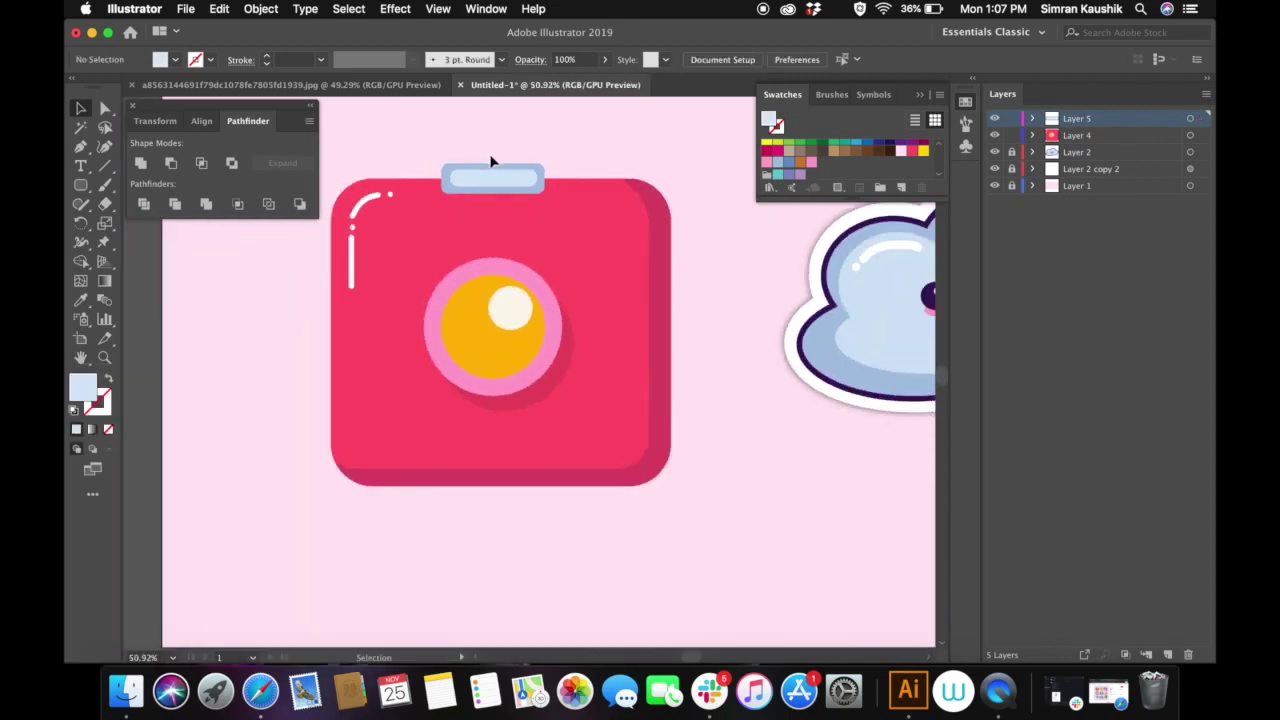
# - On a new layer, draw a small ellipse on the square's upper edge right of the bar, filled with the bar's medium blue
pyautogui.moveTo(81, 186); pyautogui.dragTo(117, 223)
pyautogui.click(81, 299)
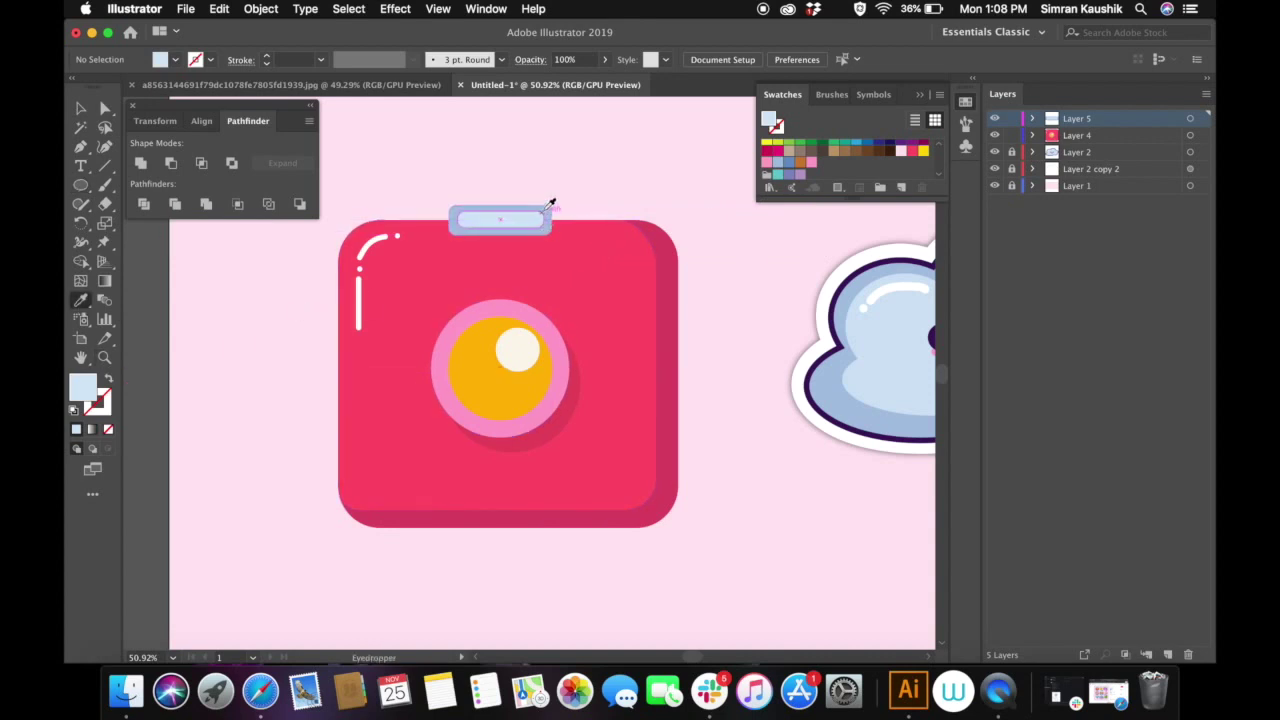
pyautogui.press('l')
pyautogui.click(1146, 654)
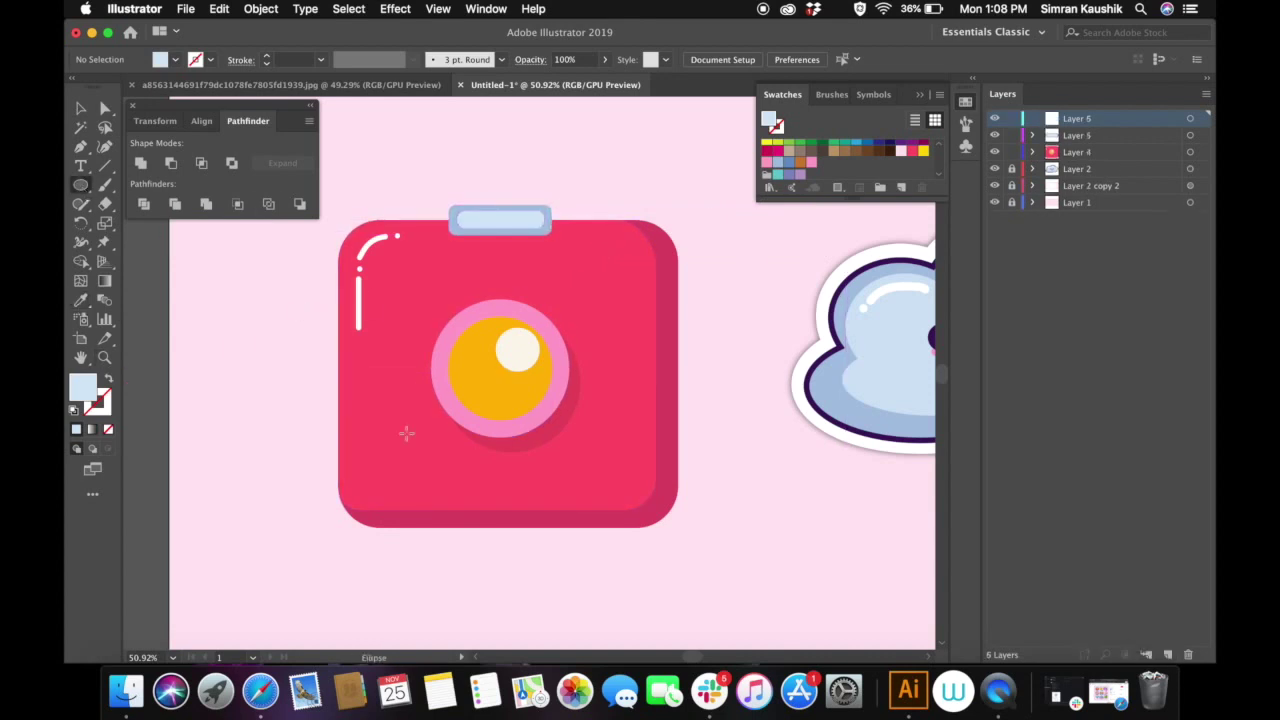
pyautogui.scroll(5, 562, 216)
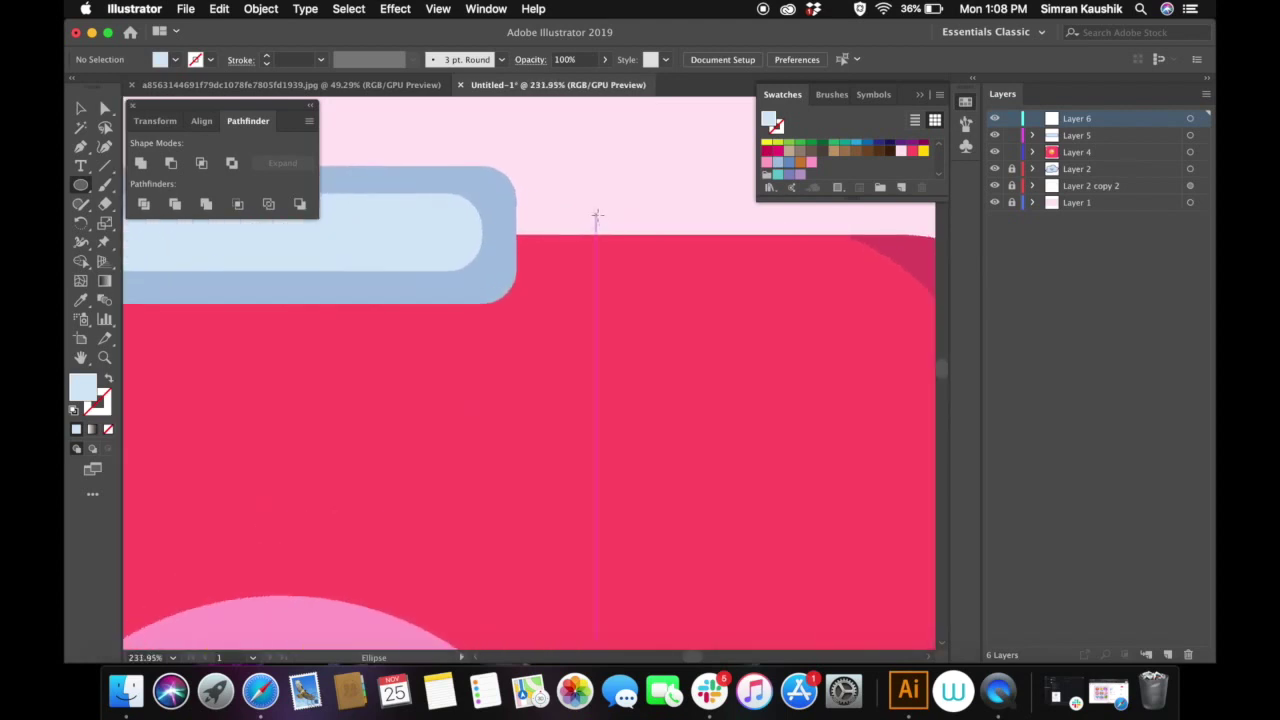
pyautogui.moveTo(603, 212); pyautogui.dragTo(711, 303)
pyautogui.click(81, 300)
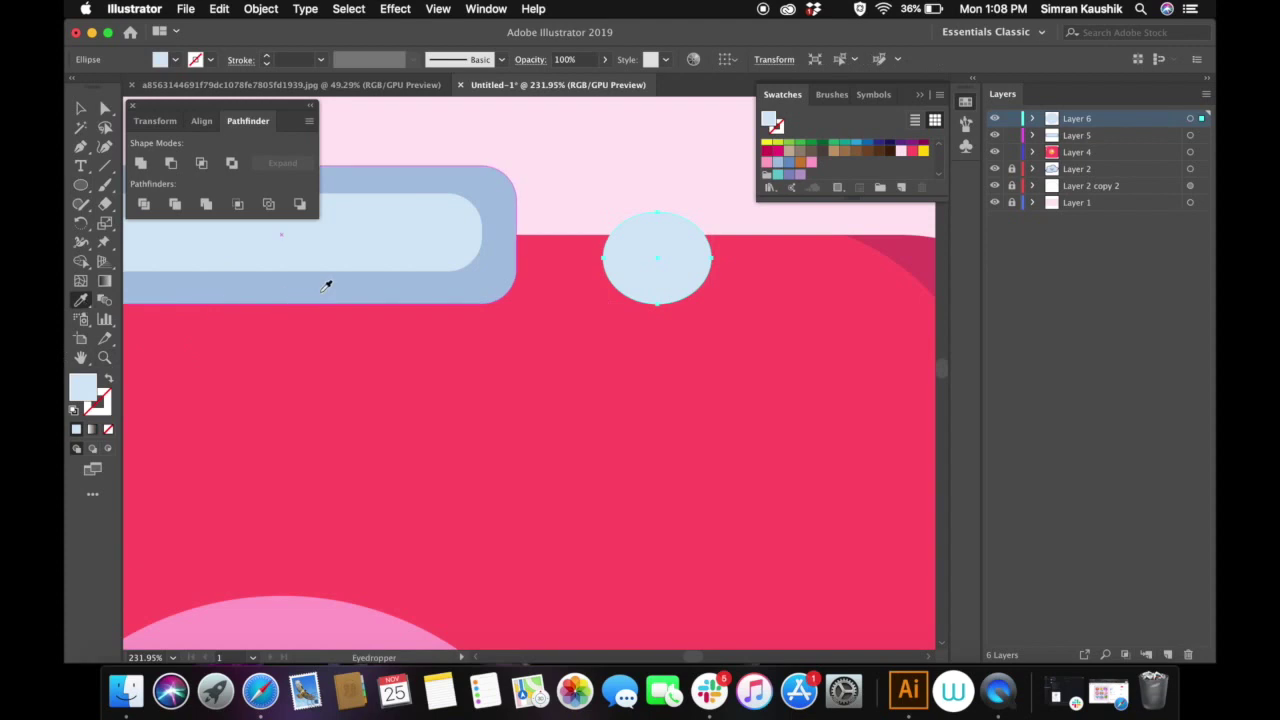
pyautogui.click(329, 283)
pyautogui.doubleClick(88, 390)
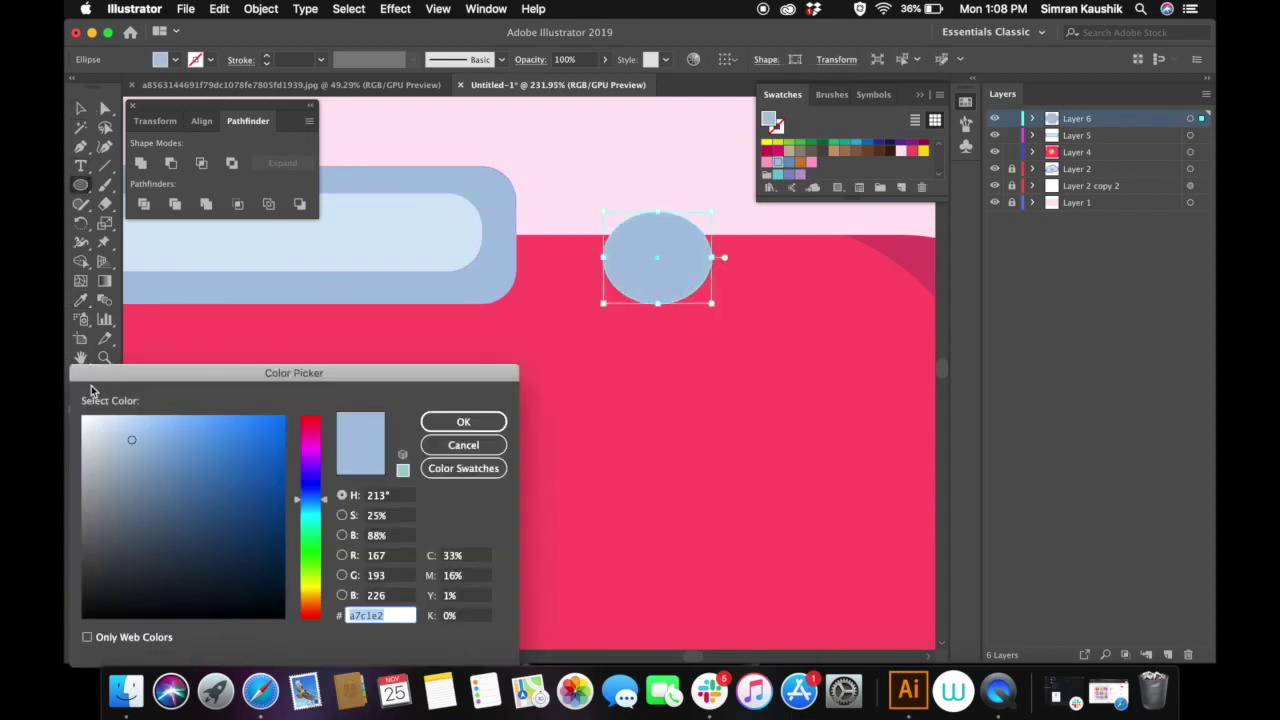
pyautogui.click(113, 424)
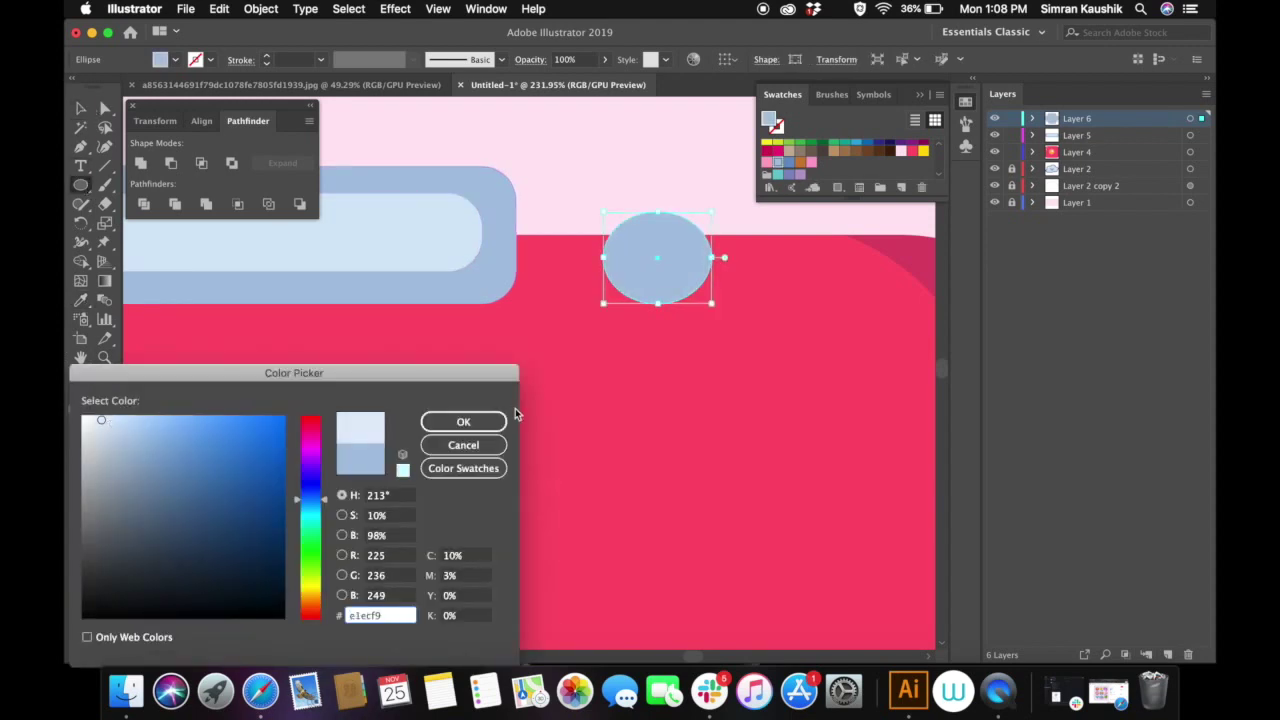
pyautogui.click(463, 422)
pyautogui.press('super+z')
# - Draw a small pale blue highlight circle at the upper right inside the blue ellipse
pyautogui.click(105, 108)
pyautogui.click(551, 166)
pyautogui.click(81, 185)
pyautogui.doubleClick(83, 388)
pyautogui.click(112, 420)
pyautogui.click(463, 421)
pyautogui.moveTo(656, 222); pyautogui.dragTo(697, 261)
pyautogui.click(105, 108)
pyautogui.click(545, 167)
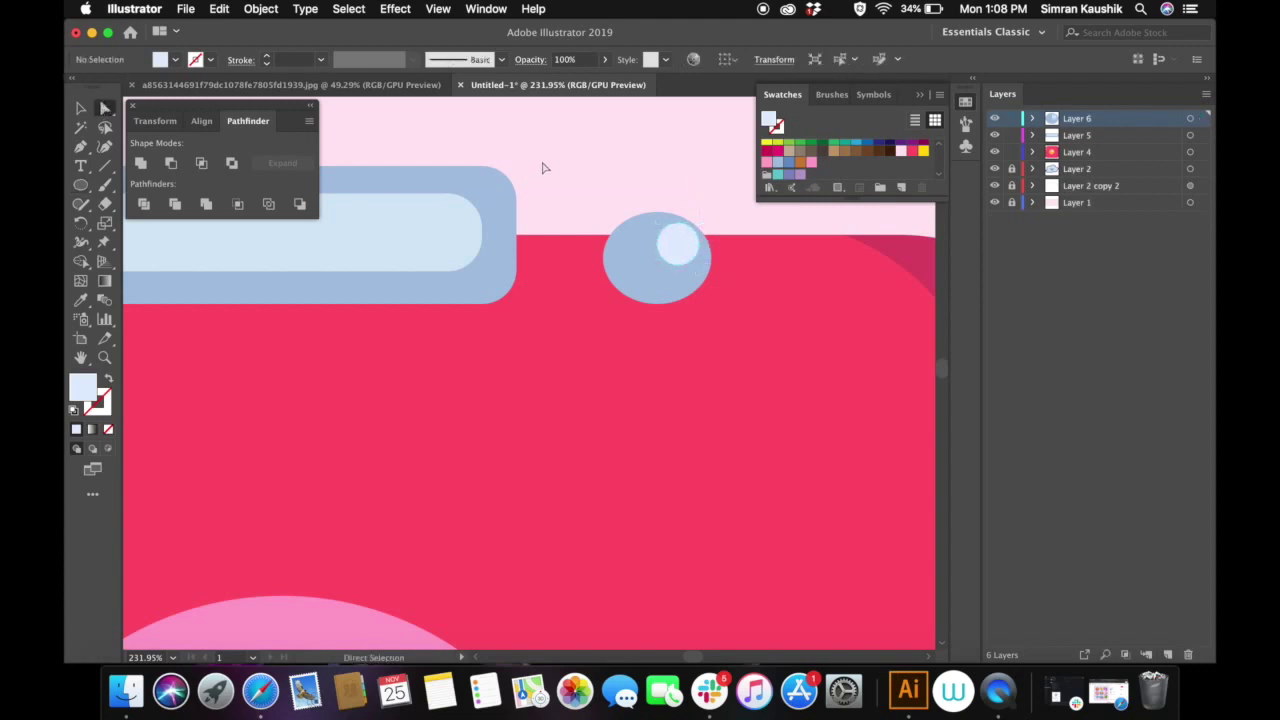
pyautogui.scroll(-10, 545, 168)
pyautogui.scroll(1, 543, 168)
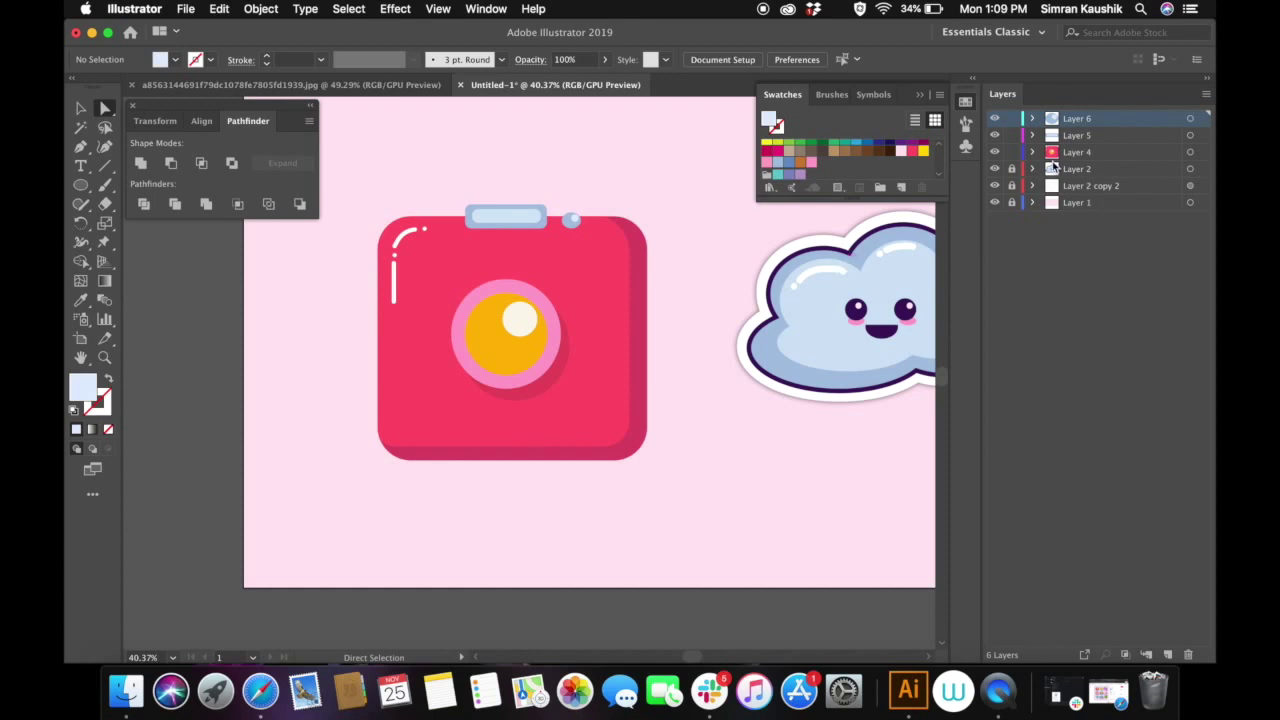
# - Give the larger blue ellipse a dark navy outline of 2 pt
pyautogui.click(1190, 119)
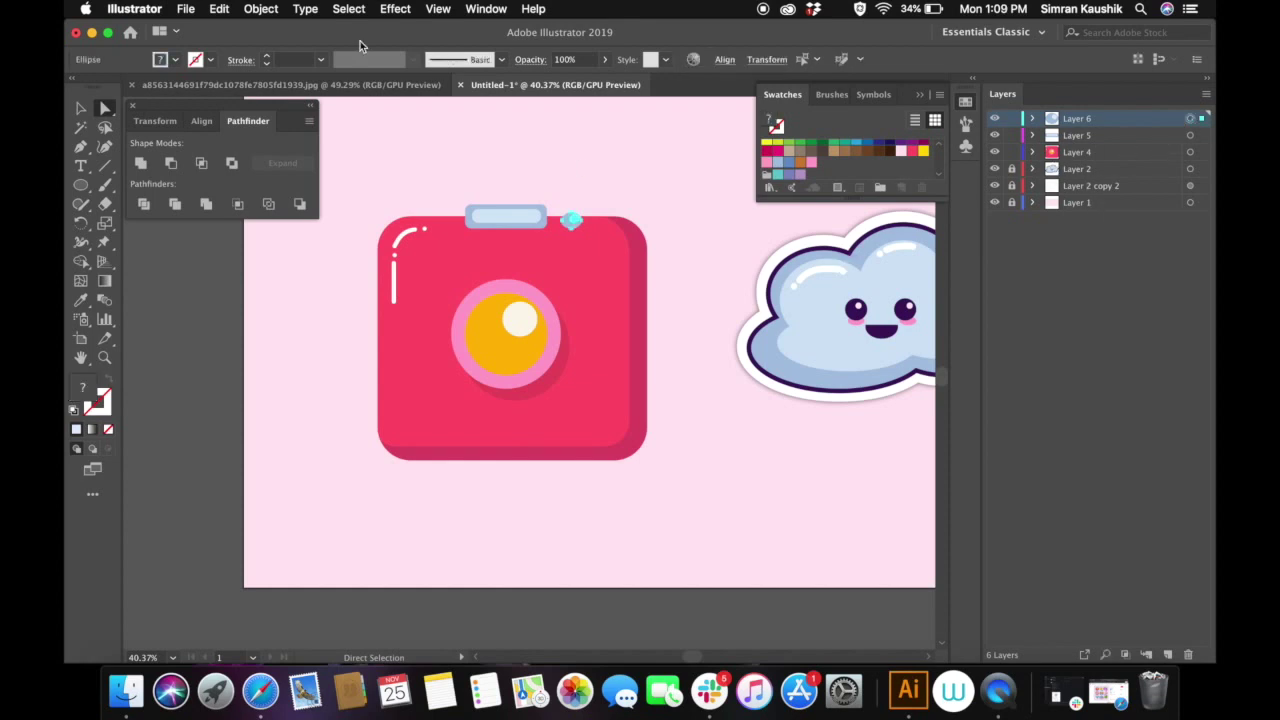
pyautogui.scroll(5, 595, 208)
pyautogui.click(1033, 118)
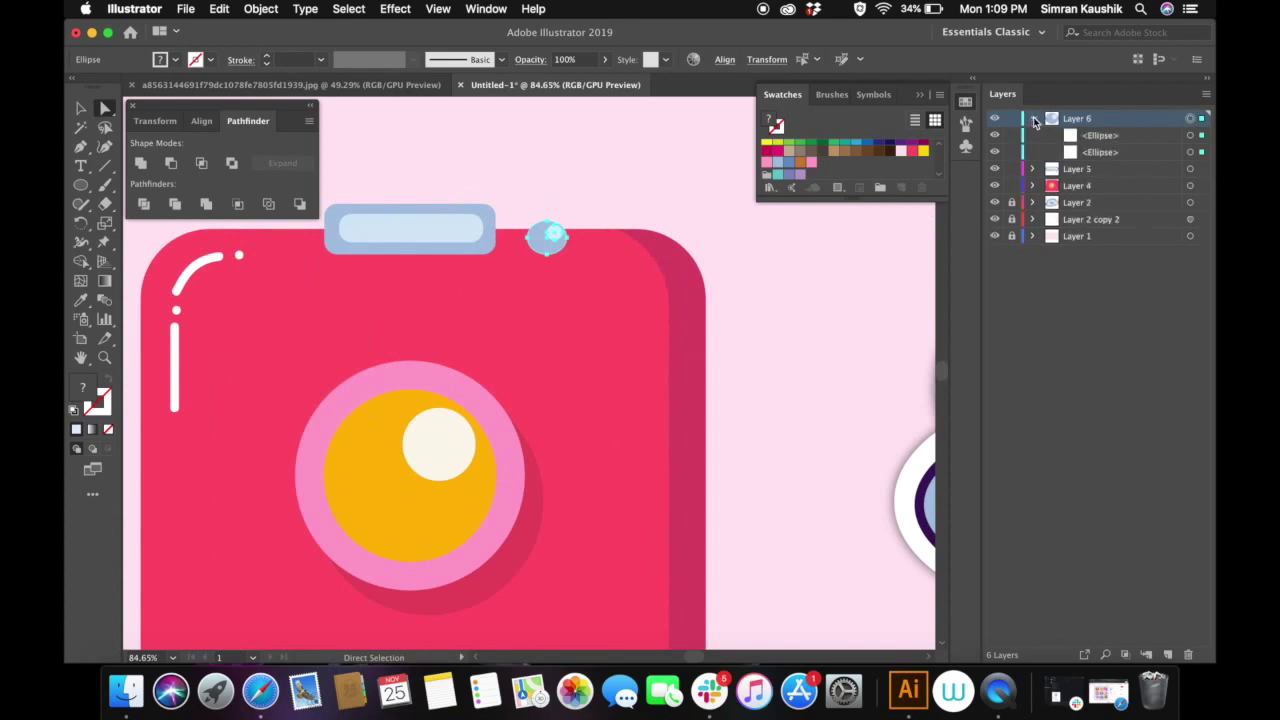
pyautogui.click(1190, 152)
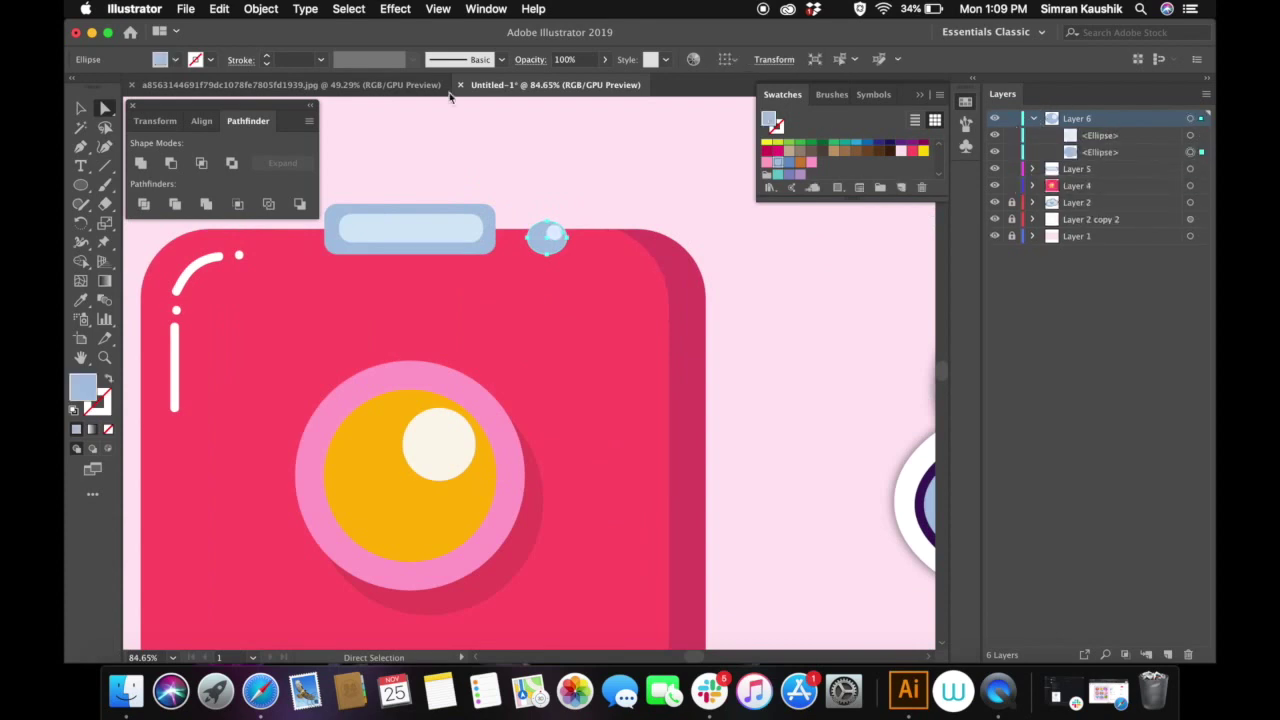
pyautogui.click(211, 60)
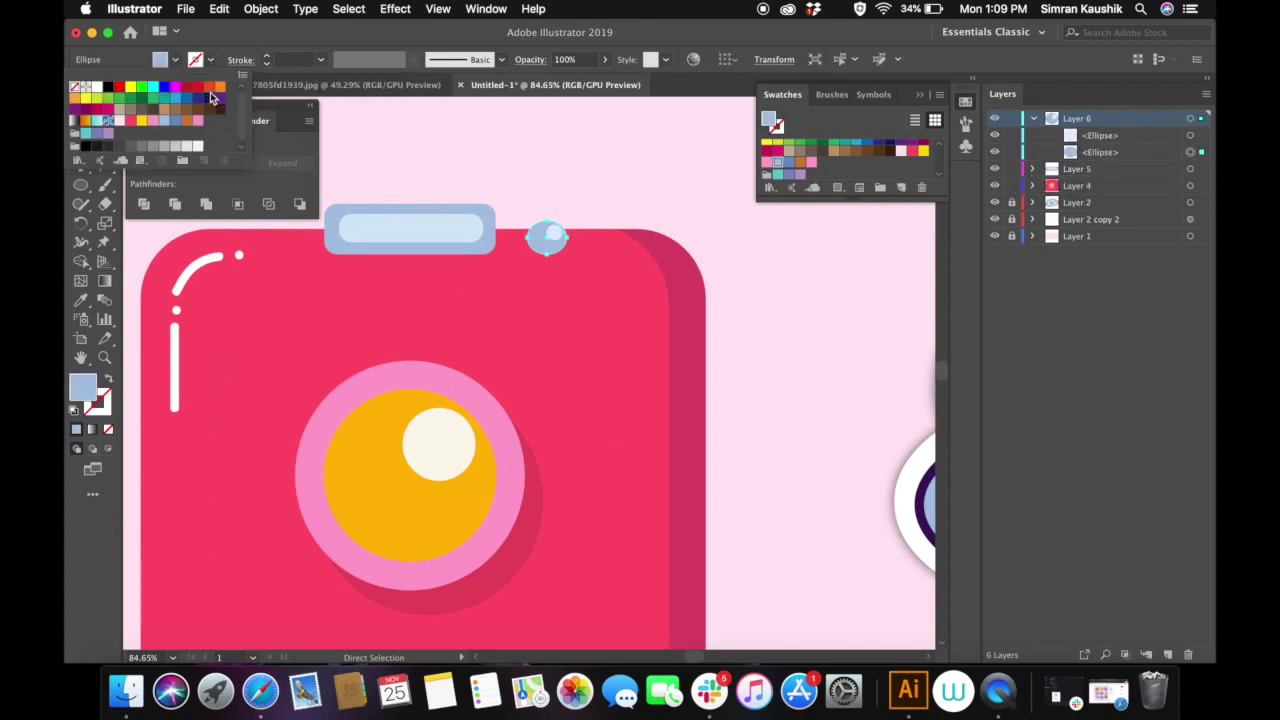
pyautogui.click(208, 99)
pyautogui.click(267, 58)
pyautogui.click(267, 58)
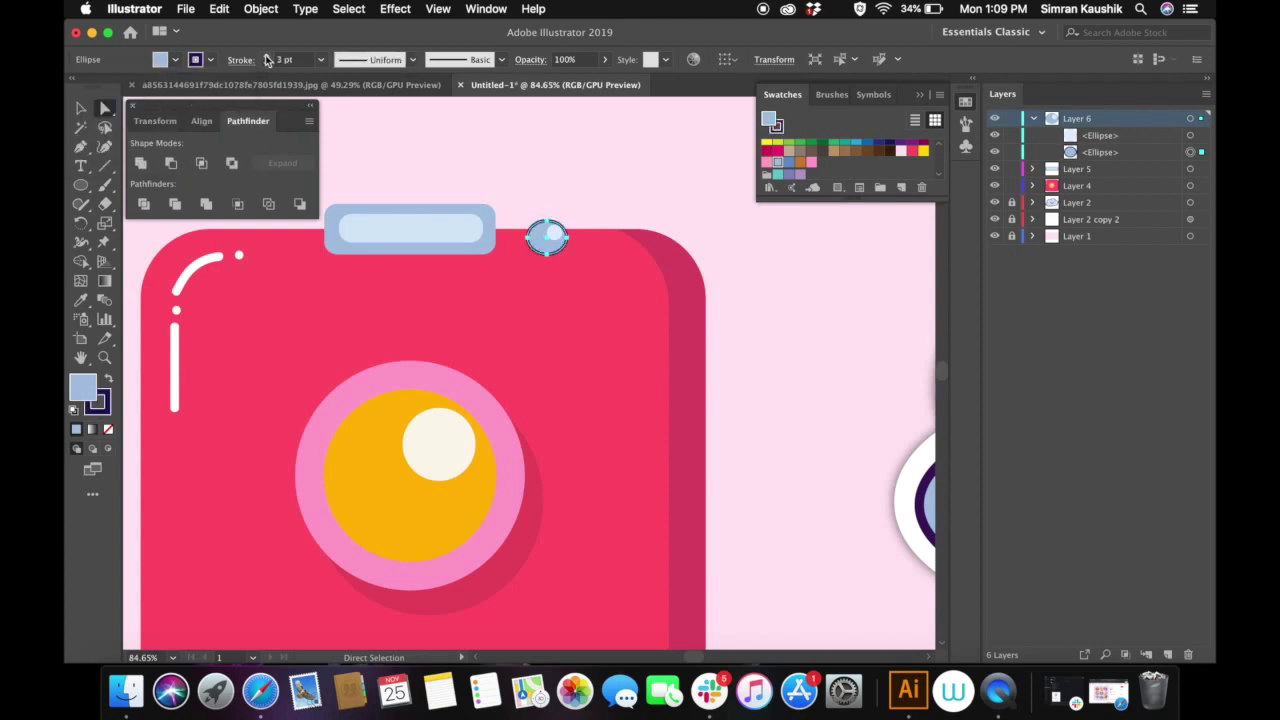
pyautogui.click(267, 63)
# - Change the blue ellipse's outline colour to dark purple, hex 341463
pyautogui.doubleClick(100, 404)
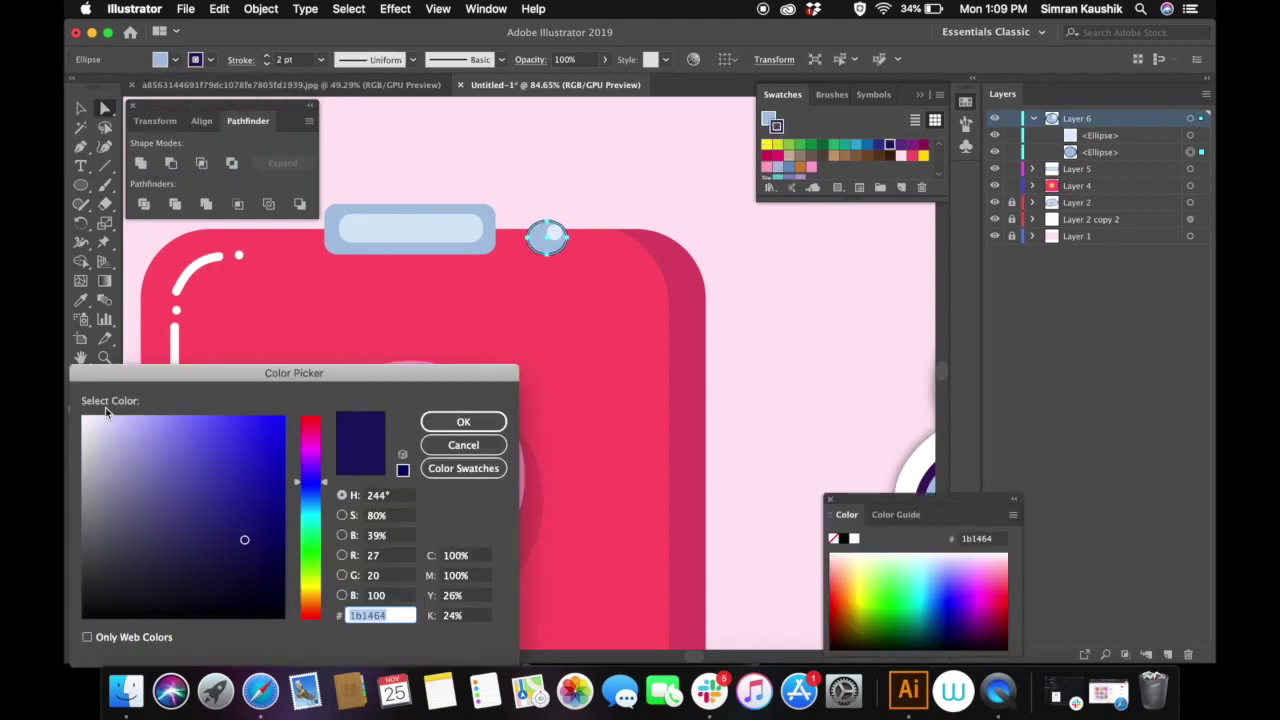
pyautogui.click(308, 468)
pyautogui.click(463, 421)
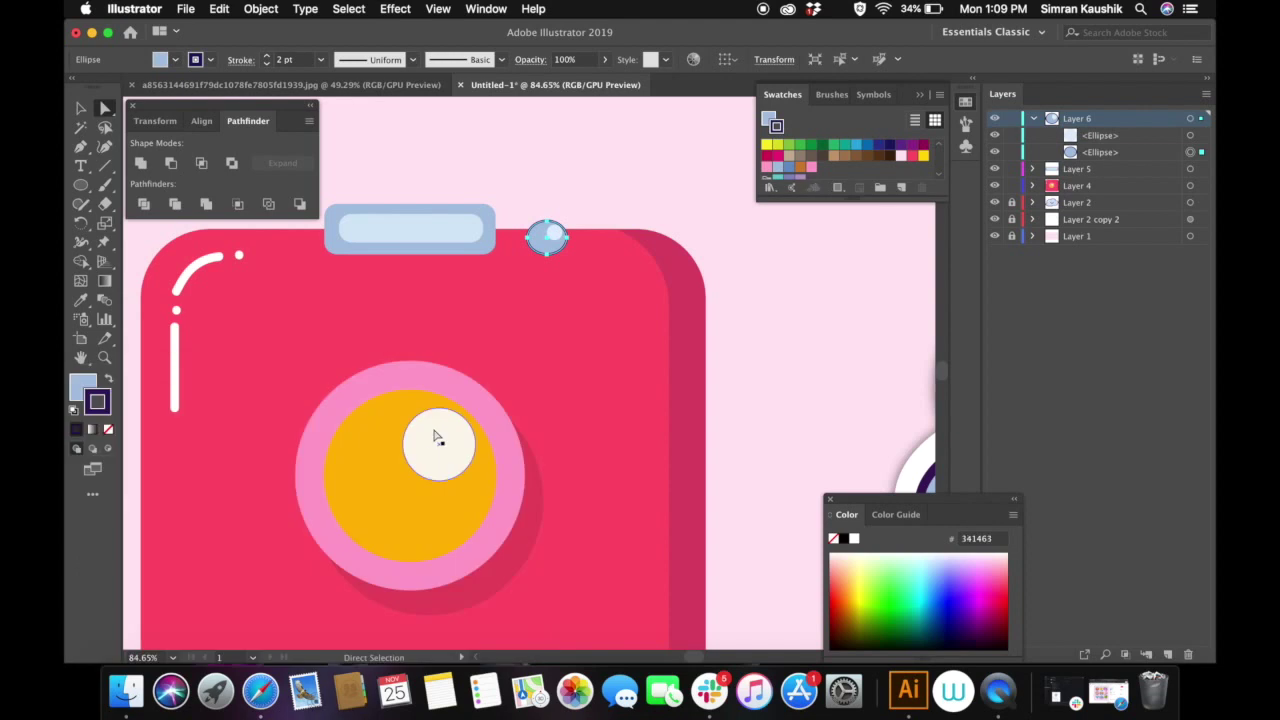
pyautogui.scroll(-1, 603, 348)
pyautogui.scroll(-2, 603, 348)
pyautogui.click(607, 234)
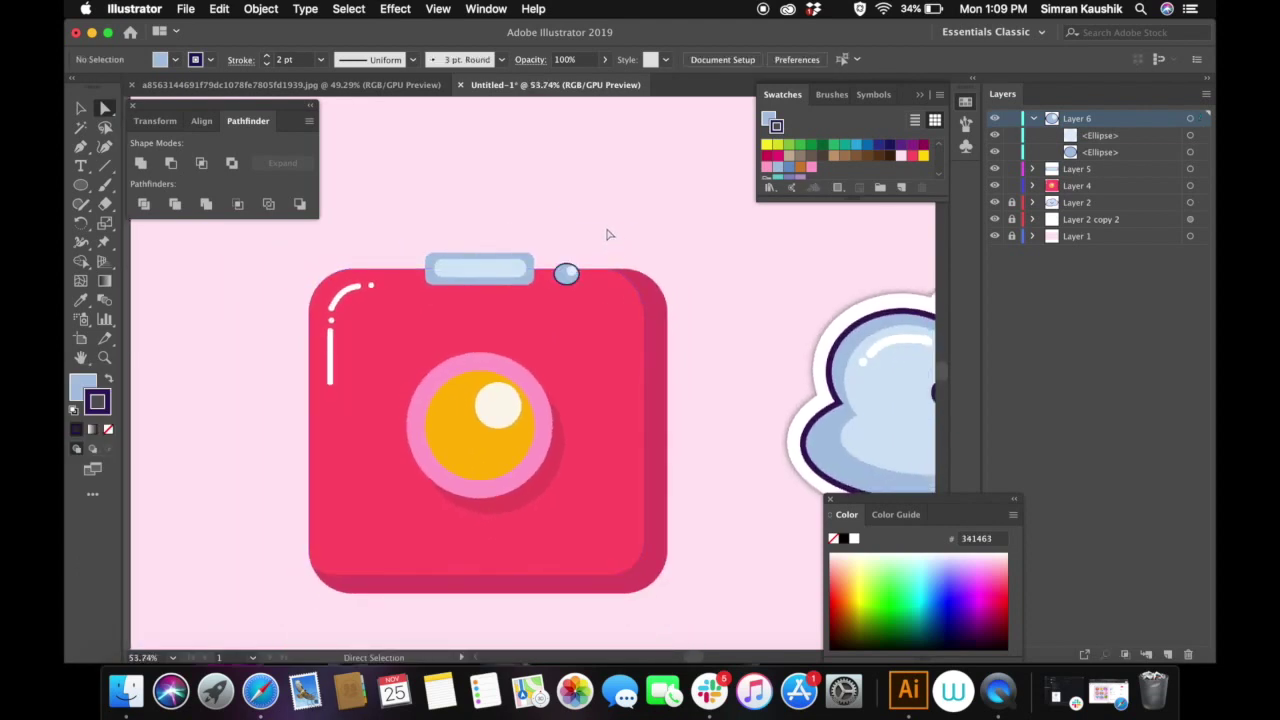
# - Give the outer blue rounded bar a dark navy outline of 3 pt
pyautogui.click(1034, 169)
pyautogui.click(1190, 202)
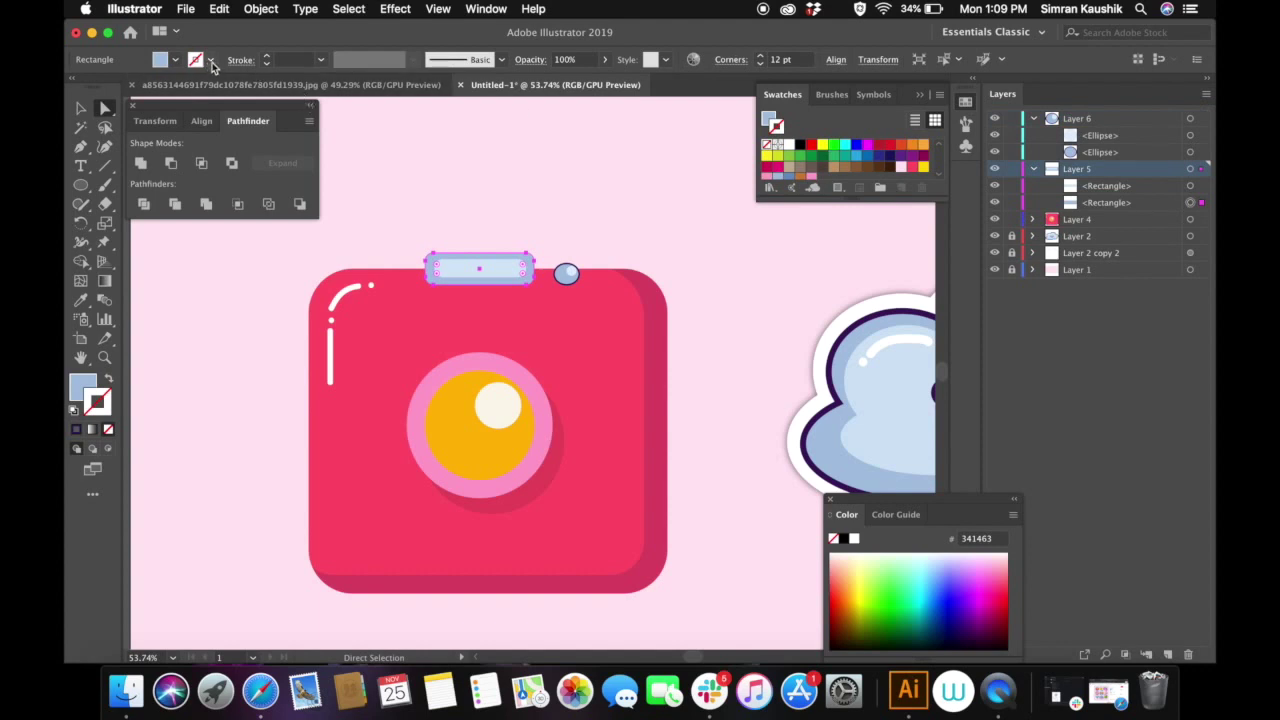
pyautogui.click(210, 59)
pyautogui.click(267, 57)
pyautogui.click(267, 57)
pyautogui.click(467, 160)
pyautogui.scroll(-2, 468, 163)
pyautogui.scroll(1, 466, 163)
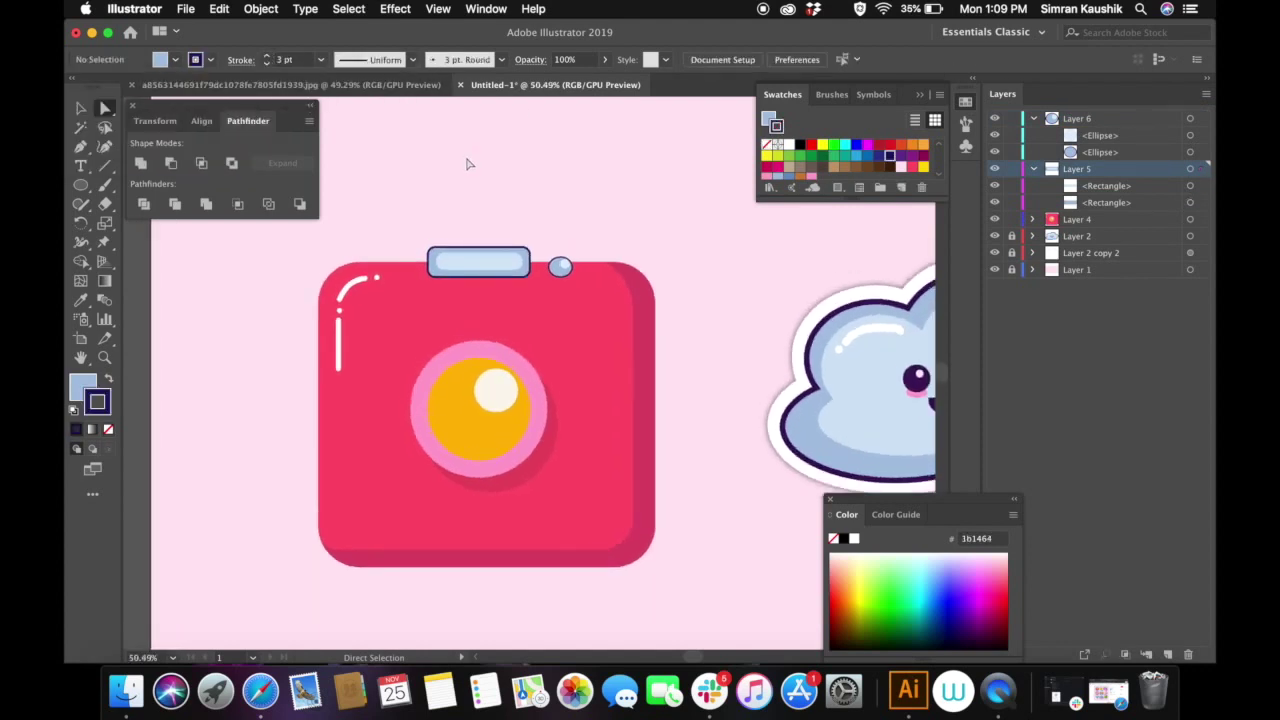
# - Set the blue ellipse's outline weight to 3 pt
pyautogui.click(1190, 153)
pyautogui.click(267, 57)
pyautogui.click(267, 57)
pyautogui.click(516, 173)
pyautogui.scroll(-1, 630, 228)
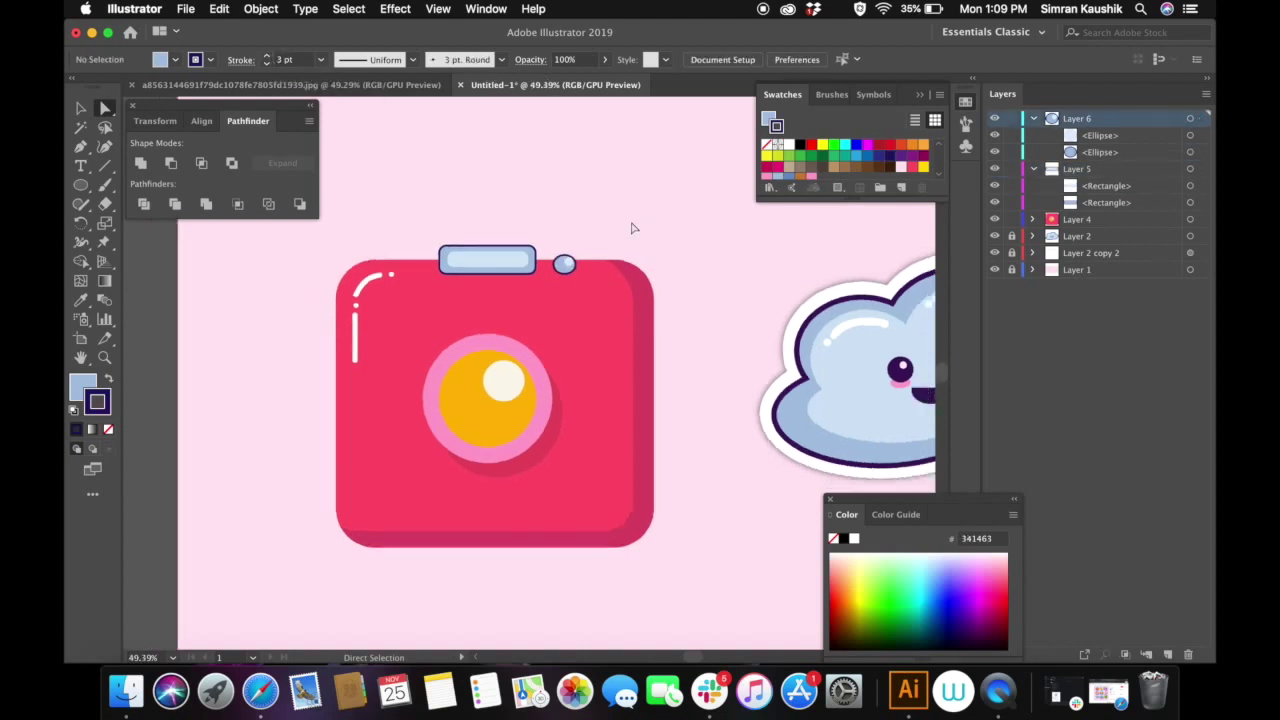
# - Give the square's dark pink back shape a dark navy outline of 8 pt
pyautogui.click(1033, 219)
pyautogui.click(1190, 387)
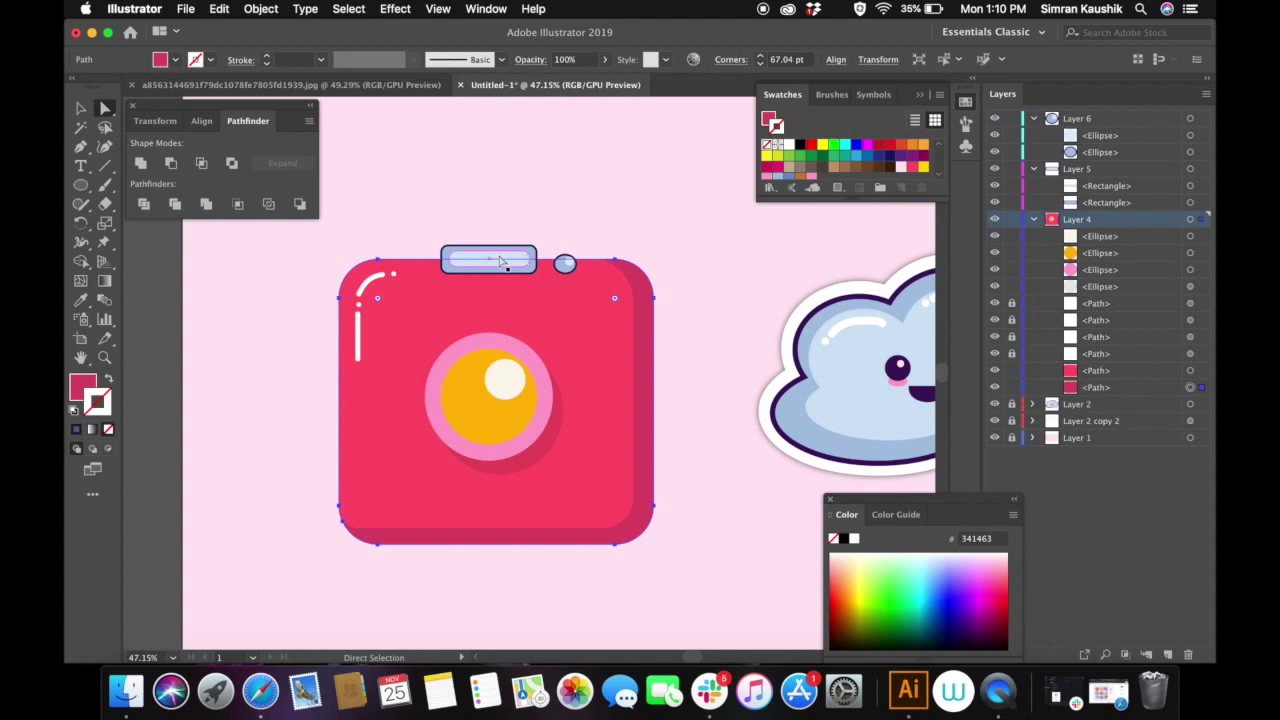
pyautogui.click(211, 60)
pyautogui.click(207, 99)
pyautogui.click(267, 58)
pyautogui.click(267, 58)
pyautogui.click(267, 58)
pyautogui.click(267, 58)
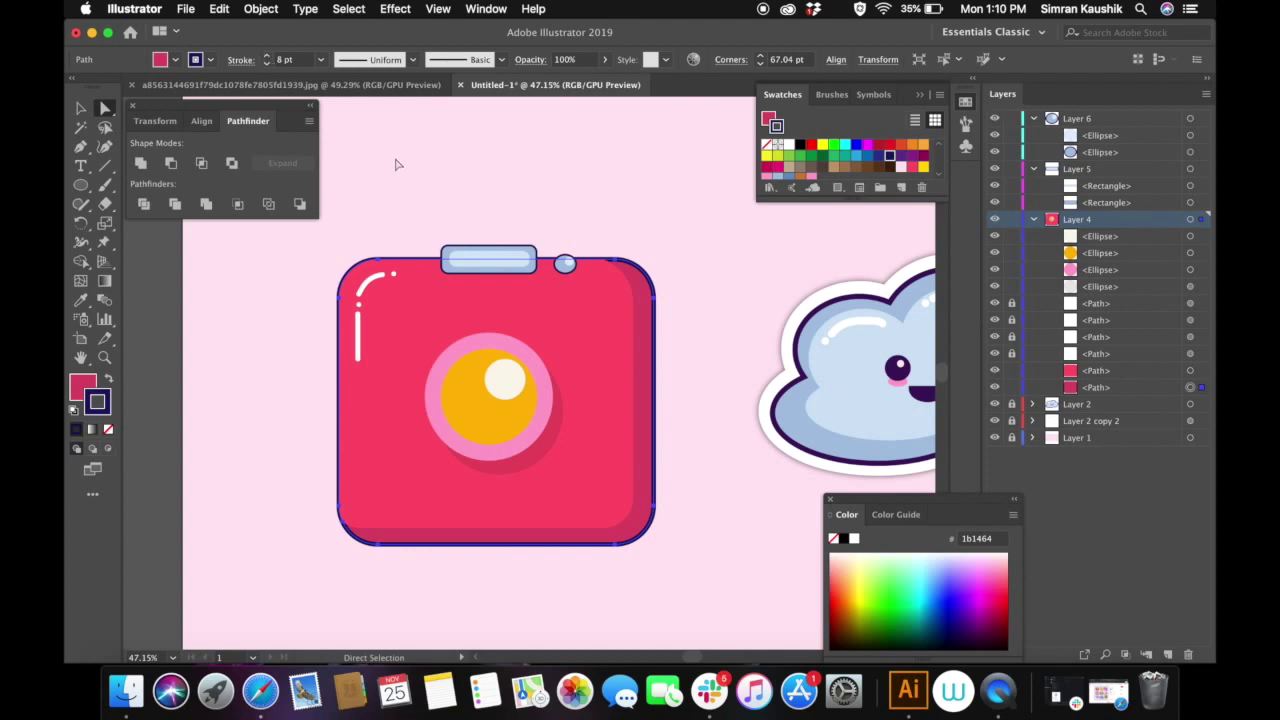
# - Nudge the camera's lighter pink front shape slightly down and right within the dark outline
pyautogui.click(1190, 370)
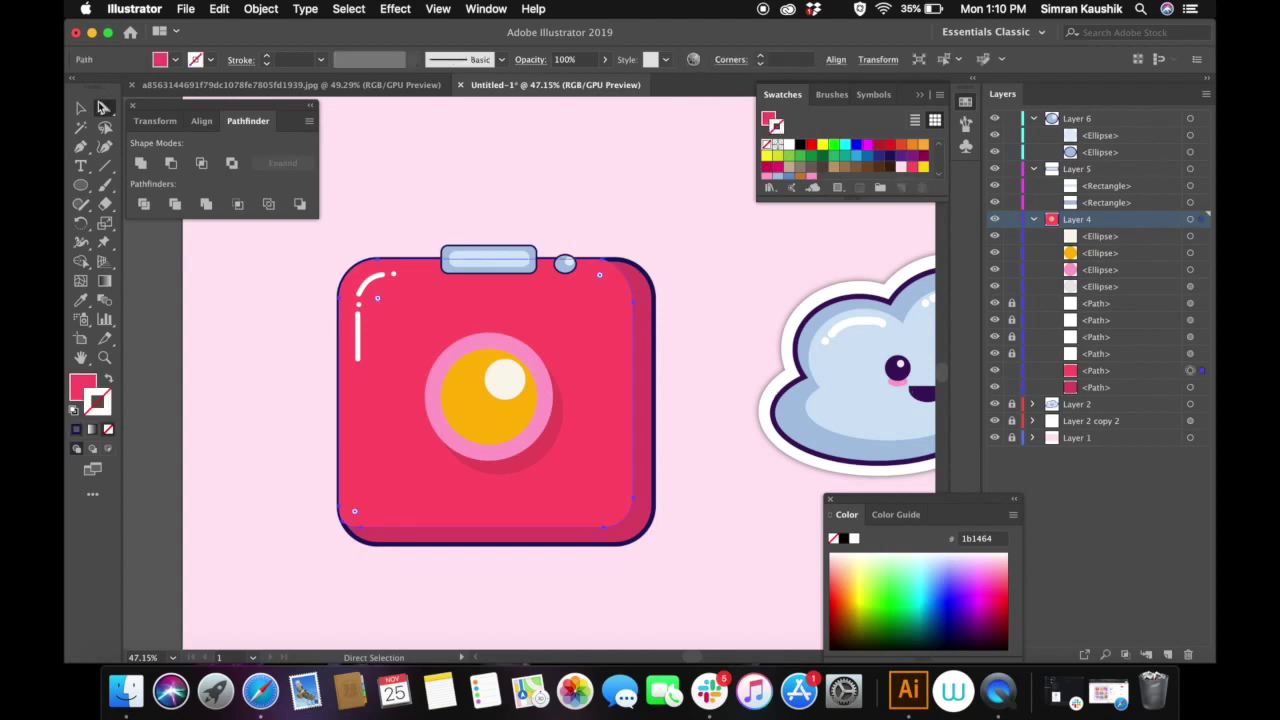
pyautogui.press('v')
pyautogui.press('Down')
pyautogui.press('Down')
pyautogui.press('Down')
pyautogui.press('Down')
pyautogui.press('Down')
pyautogui.press('Down')
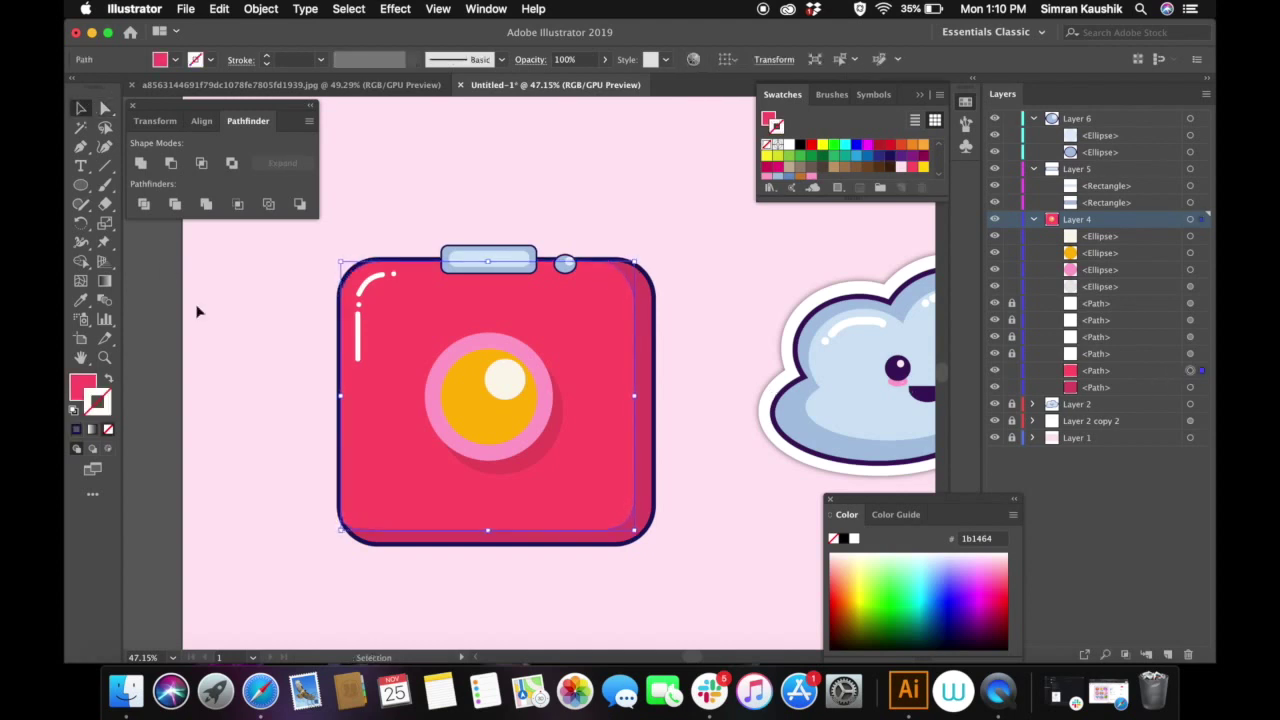
pyautogui.press('Right')
pyautogui.press('Up')
pyautogui.click(427, 207)
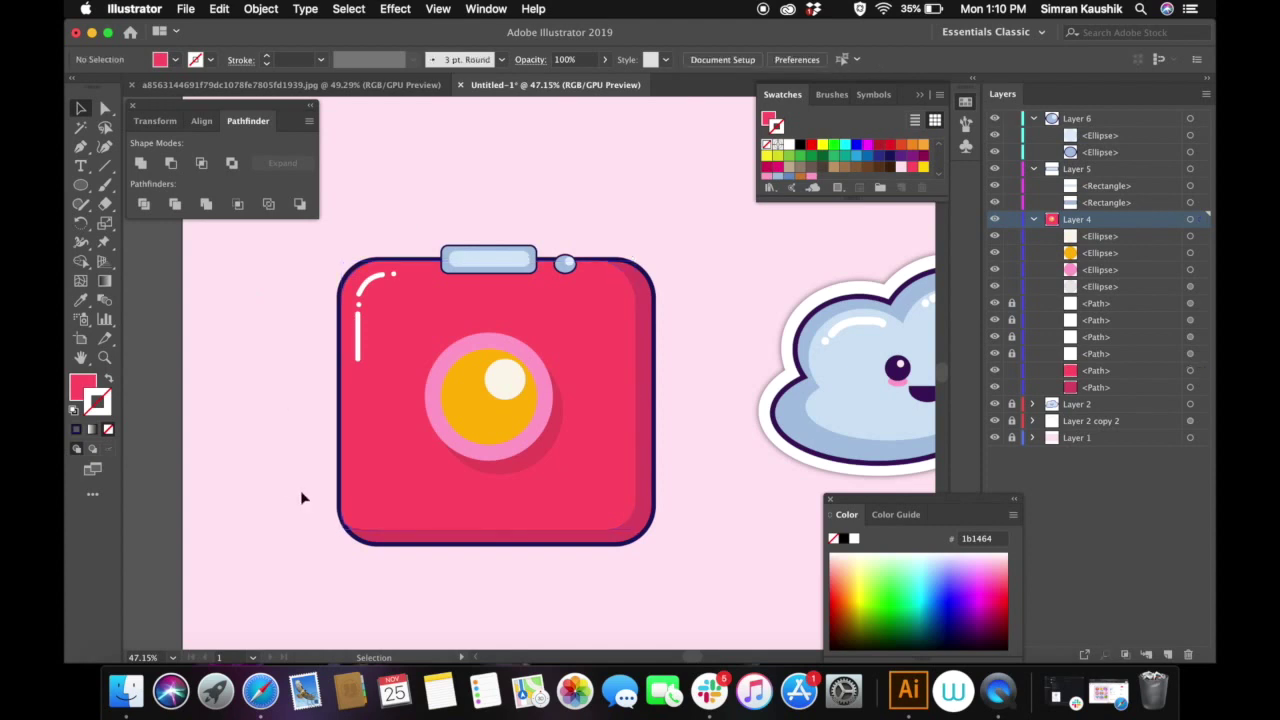
# - Adjust the anchor point at the lighter pink front shape's lower-left corner to meet the dark outline's inner edge
pyautogui.click(588, 334)
pyautogui.click(640, 180)
pyautogui.click(583, 374)
pyautogui.click(357, 588)
pyautogui.scroll(1, 357, 588)
pyautogui.scroll(3, 357, 588)
pyautogui.click(108, 110)
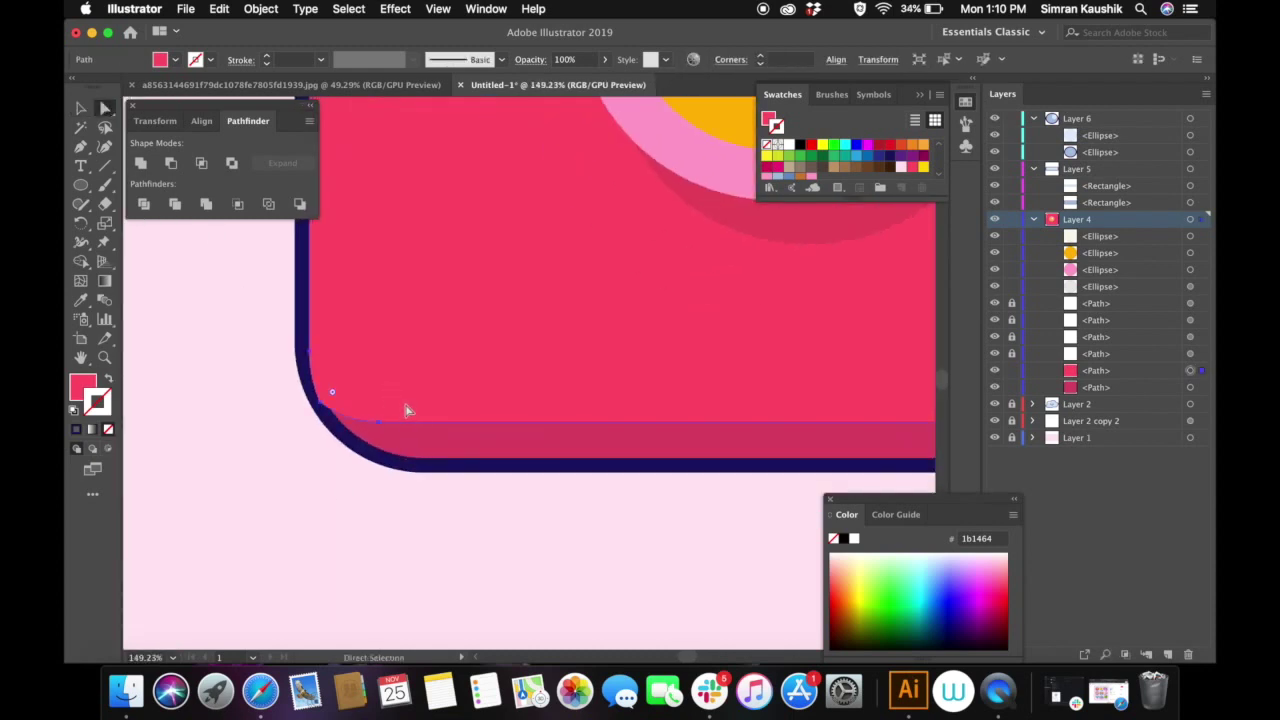
pyautogui.scroll(1, 406, 408)
pyautogui.moveTo(289, 409); pyautogui.dragTo(291, 406)
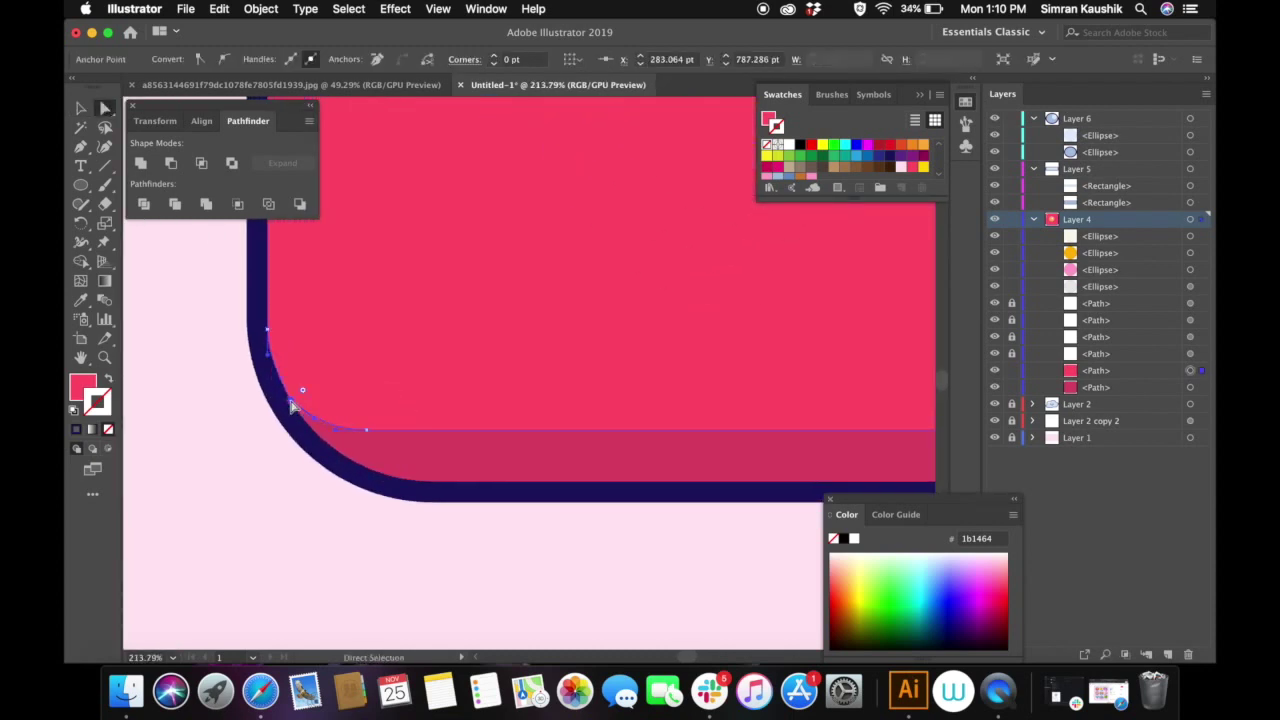
pyautogui.click(197, 438)
pyautogui.scroll(-5, 197, 438)
pyautogui.hscroll(-2, 197, 438)
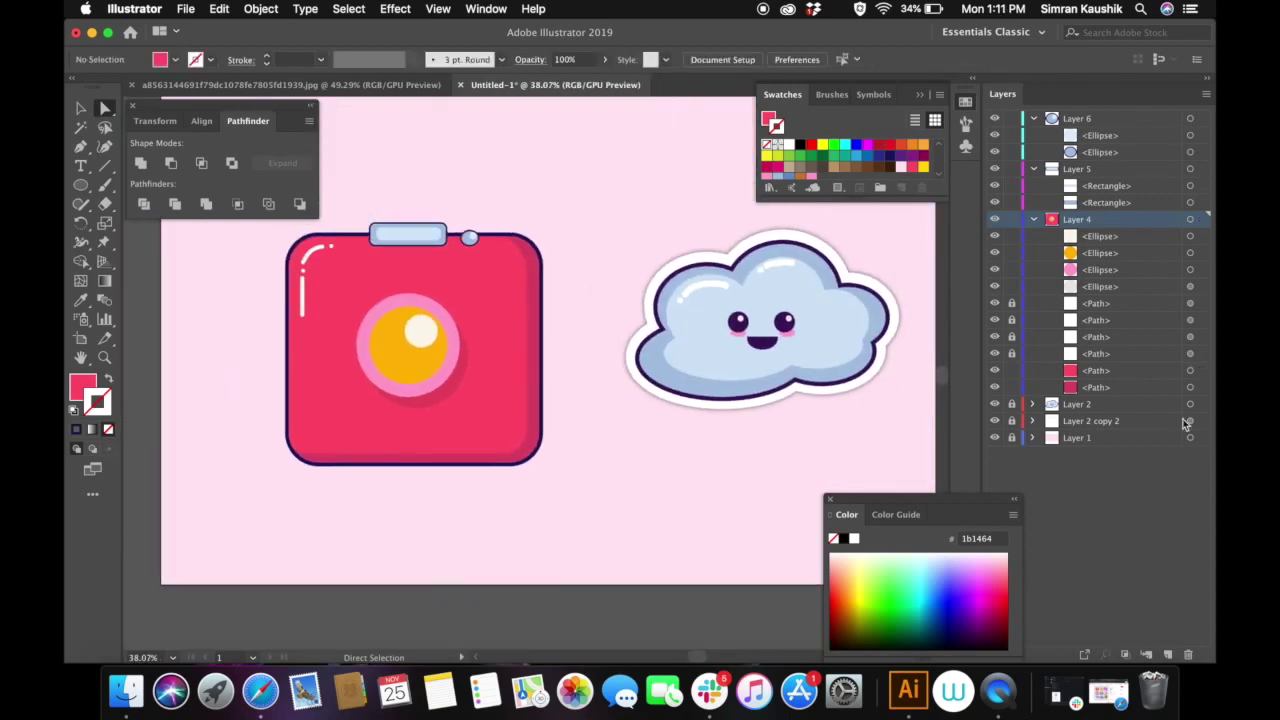
# - Increase the outline weight of the blue rounded bar on Layer 5 to match the camera body's outline
pyautogui.click(1190, 388)
pyautogui.click(1190, 169)
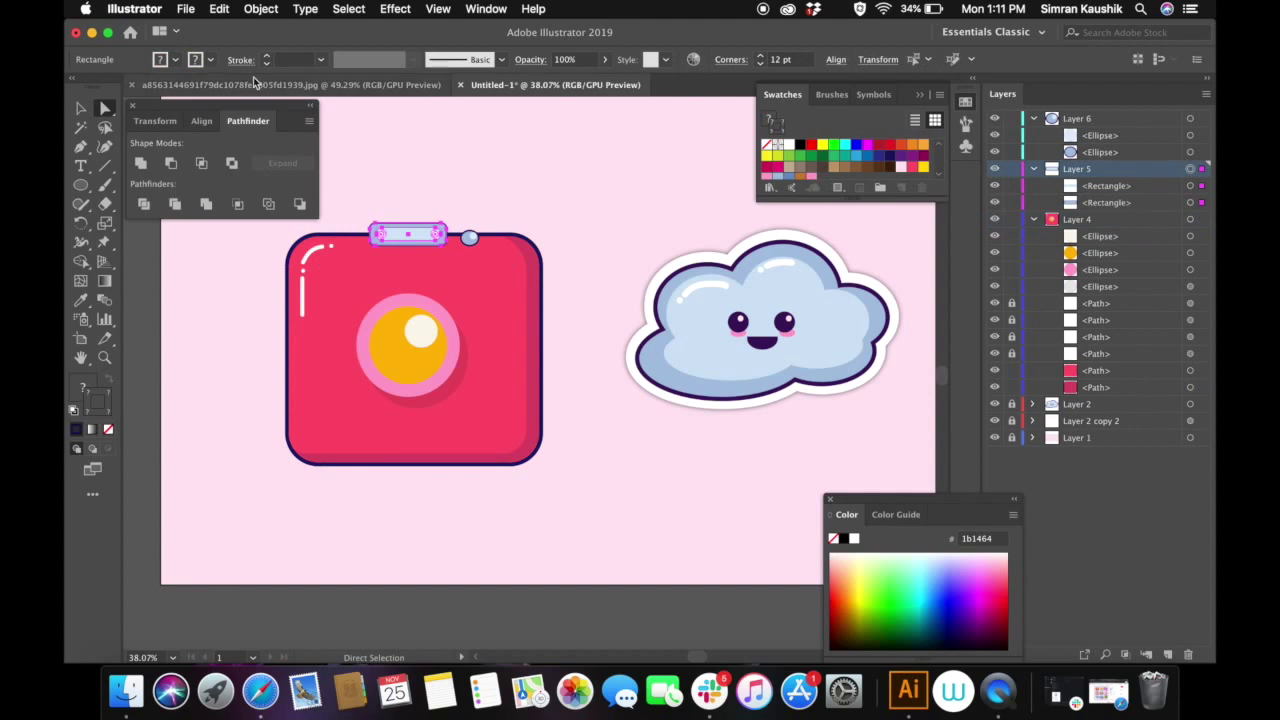
pyautogui.click(267, 57)
pyautogui.click(267, 57)
pyautogui.click(267, 57)
pyautogui.click(267, 57)
pyautogui.click(267, 57)
pyautogui.click(438, 157)
# - Set the outline weight of the small blue button ellipse to 8 pt
pyautogui.click(1190, 152)
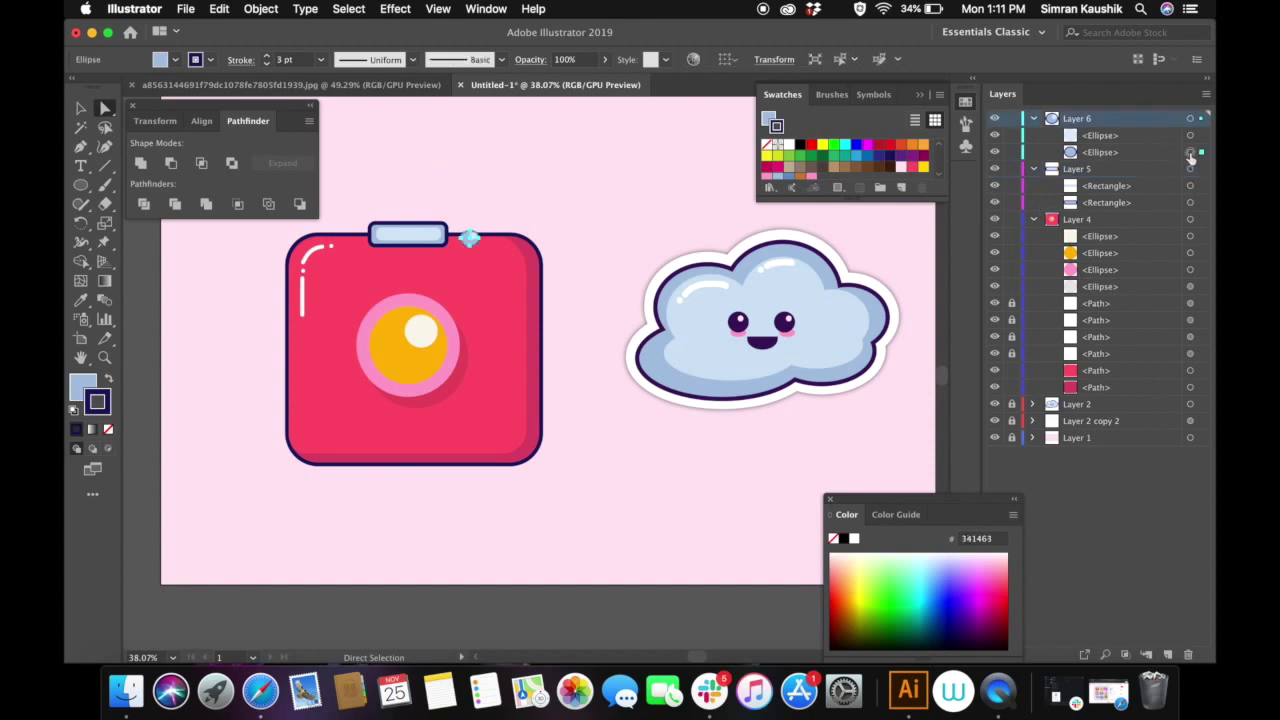
pyautogui.click(268, 63)
pyautogui.click(510, 145)
pyautogui.scroll(-4, 508, 146)
pyautogui.scroll(2, 508, 146)
pyautogui.scroll(1, 507, 147)
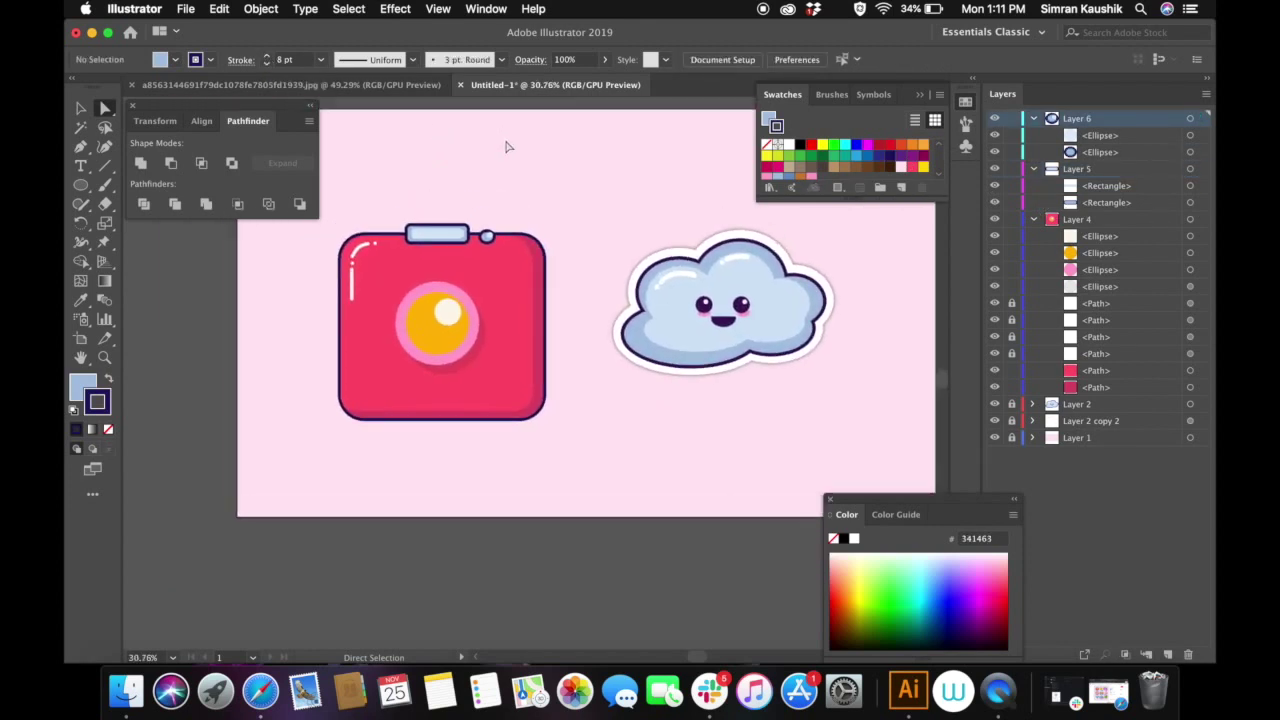
pyautogui.scroll(2, 506, 147)
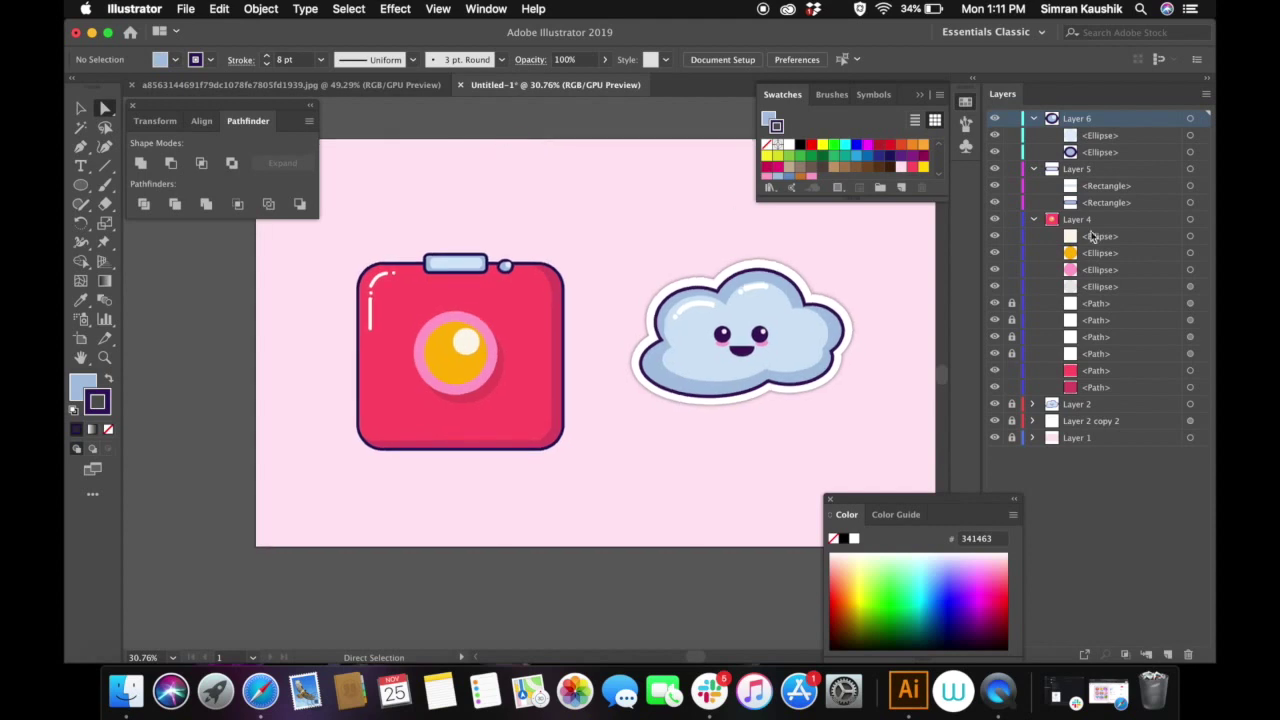
# - Give the lens's pink ring a dark blue outline, hex 2e3192, with a weight of 8 pt
pyautogui.click(1100, 269)
pyautogui.click(1190, 269)
pyautogui.click(208, 59)
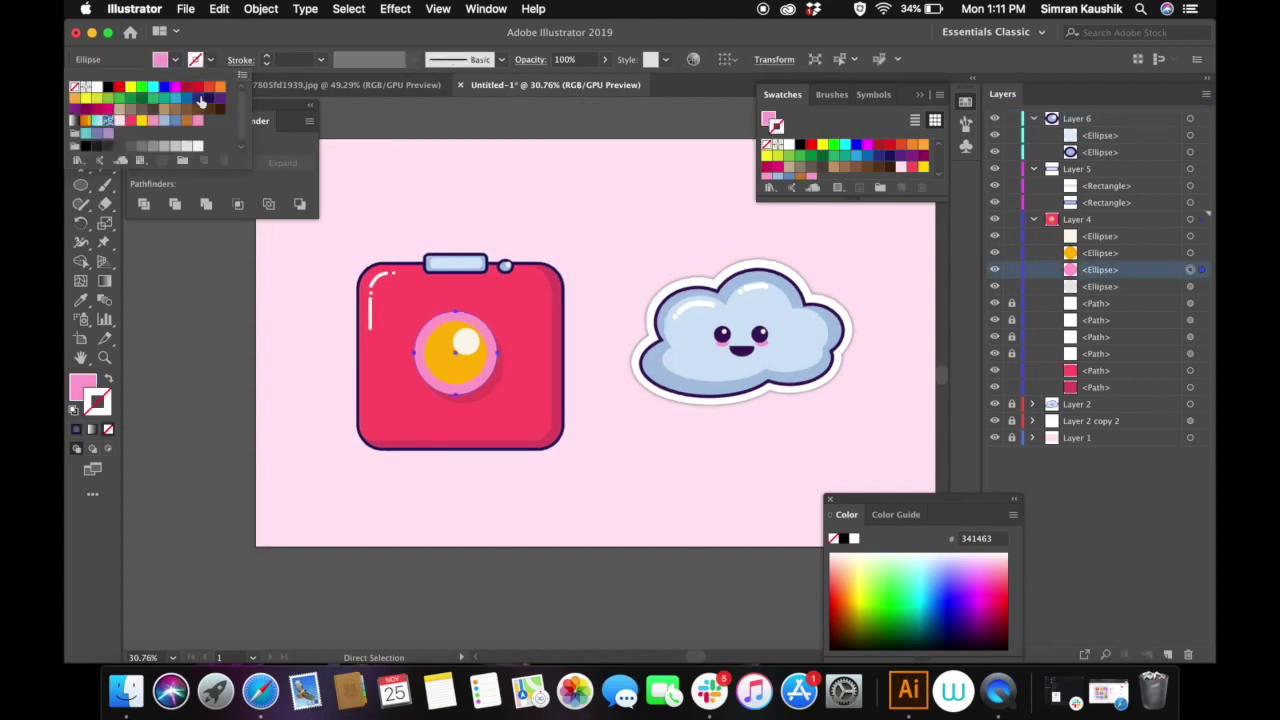
pyautogui.click(201, 101)
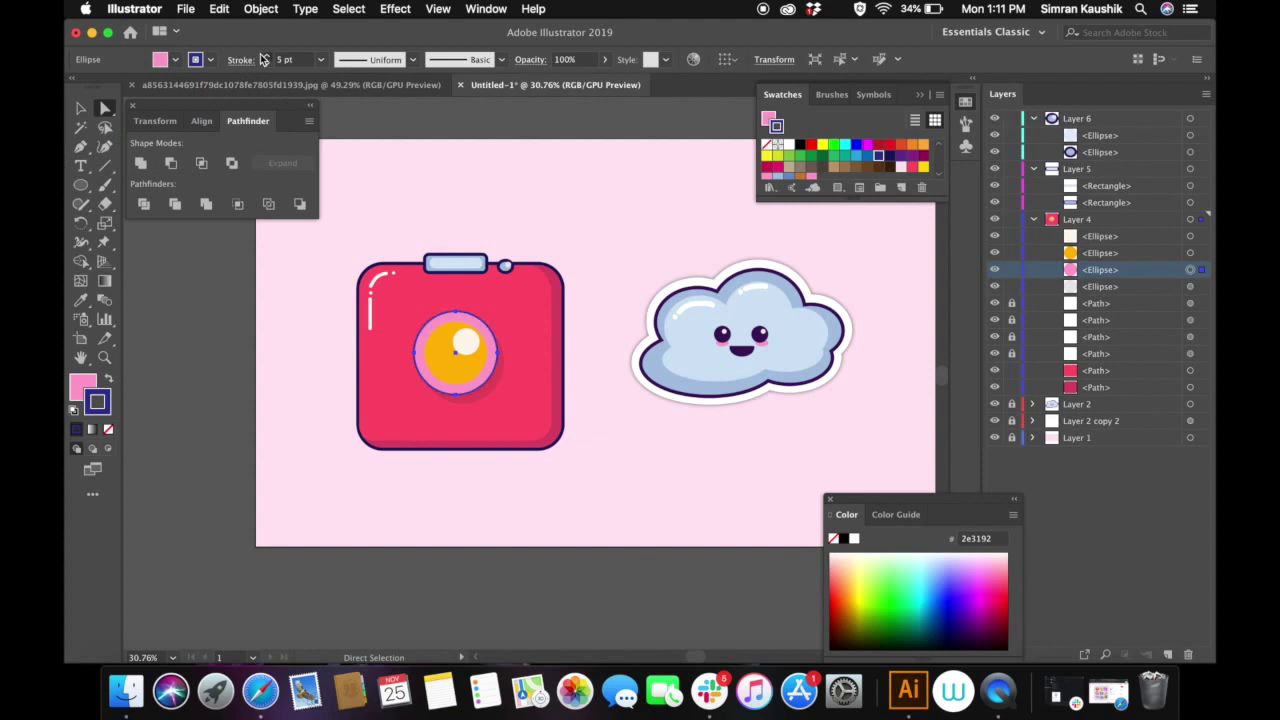
pyautogui.click(406, 139)
pyautogui.scroll(-2, 412, 170)
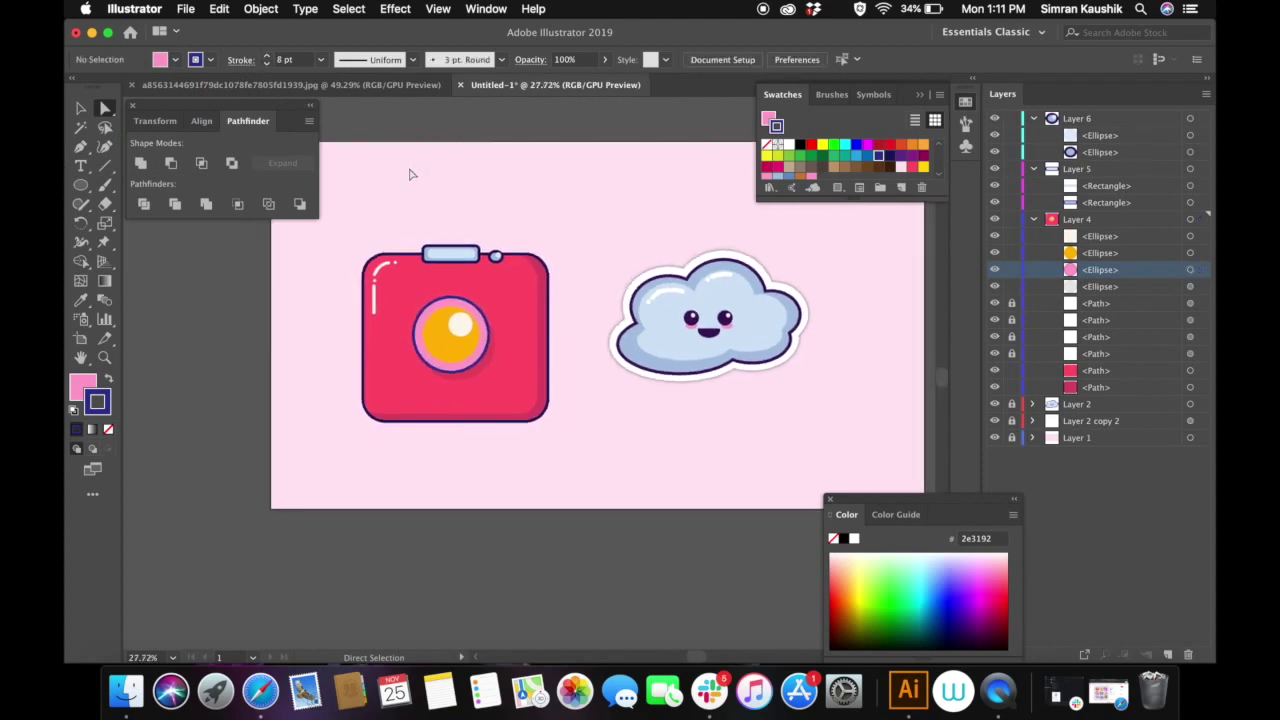
# - Try giving the orange lens circle a dark blue outline, hex 2e3192, of 8 pt
pyautogui.click(1190, 253)
pyautogui.click(208, 59)
pyautogui.click(197, 103)
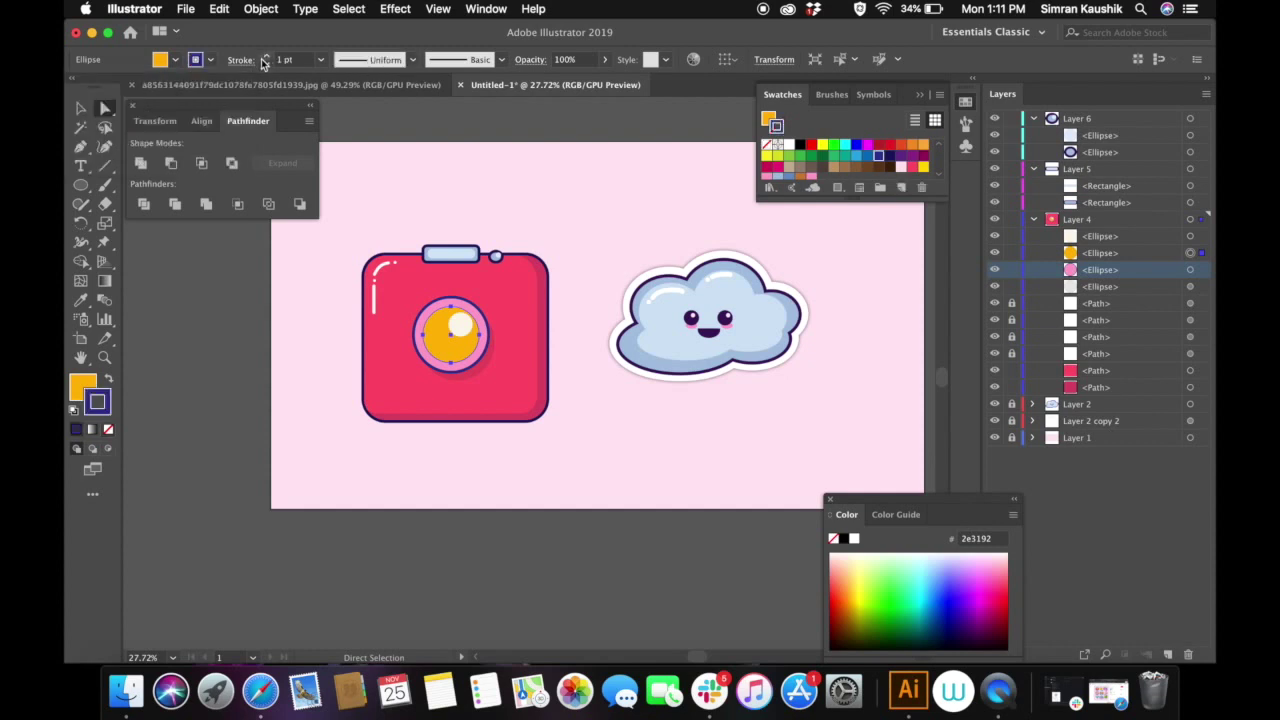
pyautogui.click(469, 184)
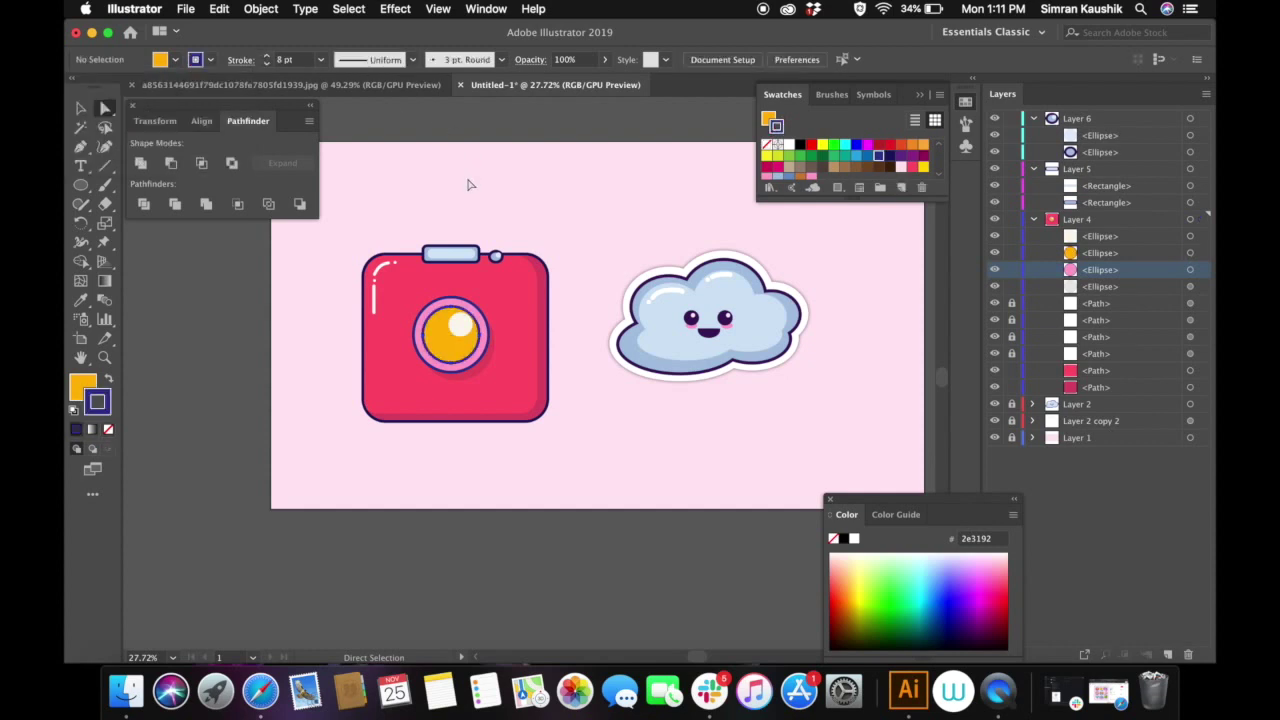
# - Undo the orange lens circle's outline
pyautogui.scroll(-3, 469, 184)
pyautogui.scroll(2, 469, 184)
pyautogui.press('super+z')
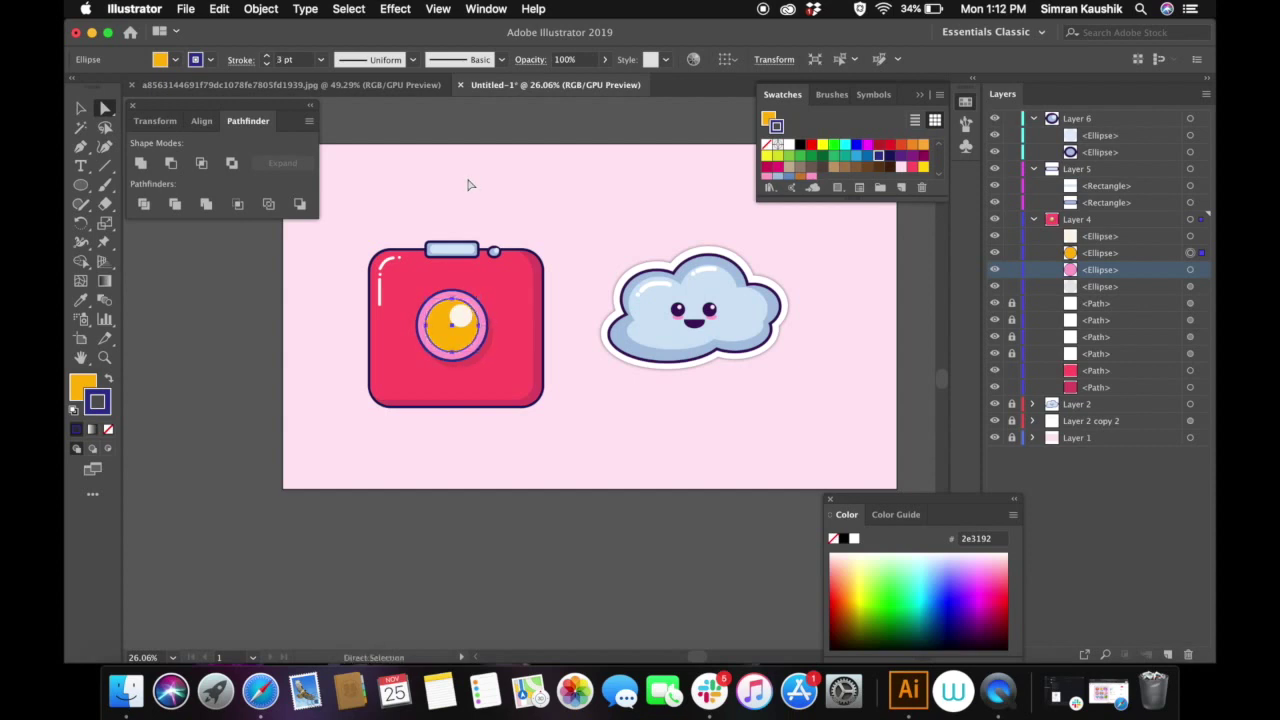
pyautogui.click(469, 184)
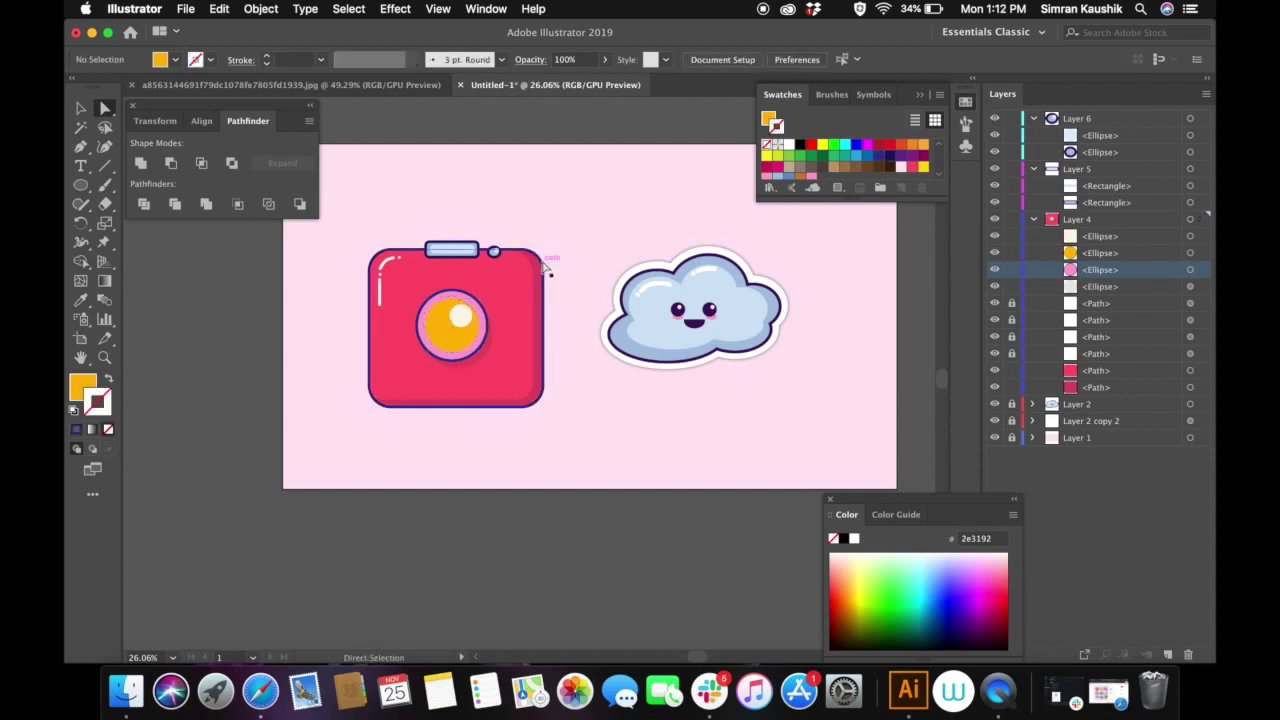
# - Collapse the camera layers and merge Layers 4, 5 and 6 into a single layer
pyautogui.scroll(1, 540, 270)
pyautogui.click(1034, 219)
pyautogui.click(1034, 169)
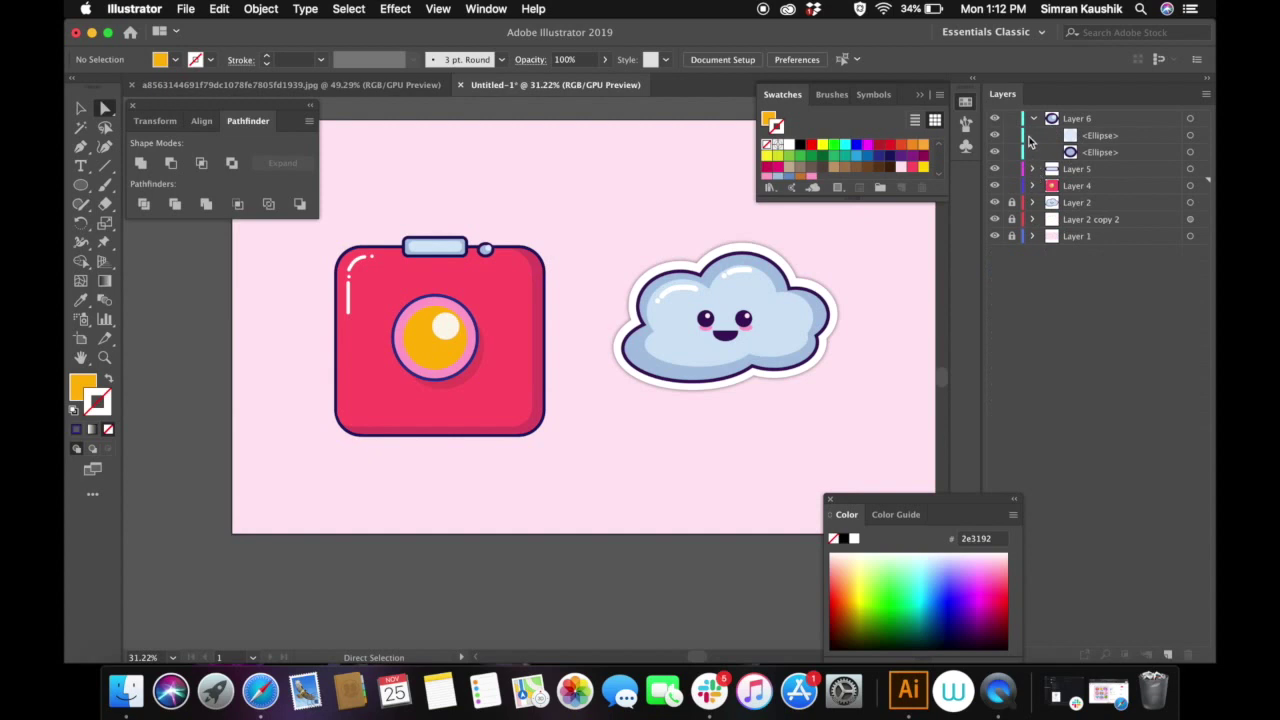
pyautogui.click(1034, 118)
pyautogui.click(1190, 152)
pyautogui.keyDown('shift'); pyautogui.click(1190, 135); pyautogui.keyUp('shift')
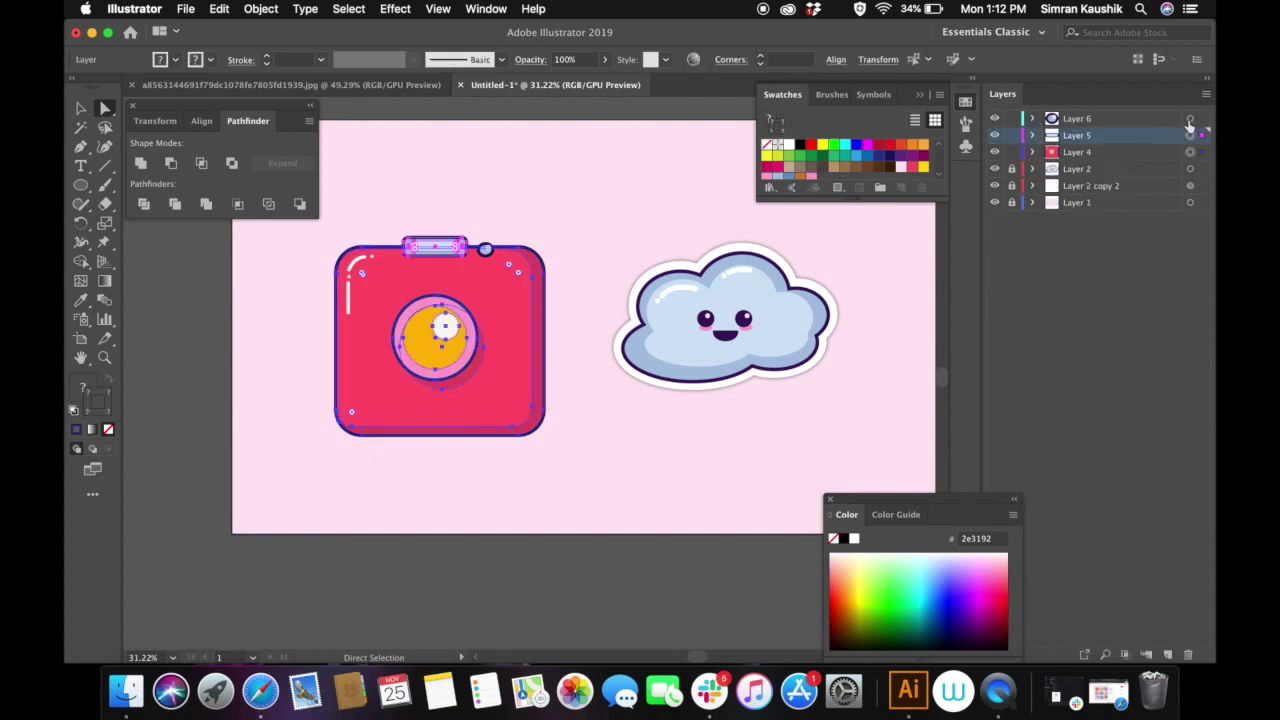
pyautogui.click(1206, 94)
pyautogui.click(1015, 275)
pyautogui.keyDown('shift'); pyautogui.click(1143, 150); pyautogui.keyUp('shift')
pyautogui.keyDown('shift'); pyautogui.click(1141, 122); pyautogui.keyUp('shift')
pyautogui.click(1207, 94)
pyautogui.click(1075, 265)
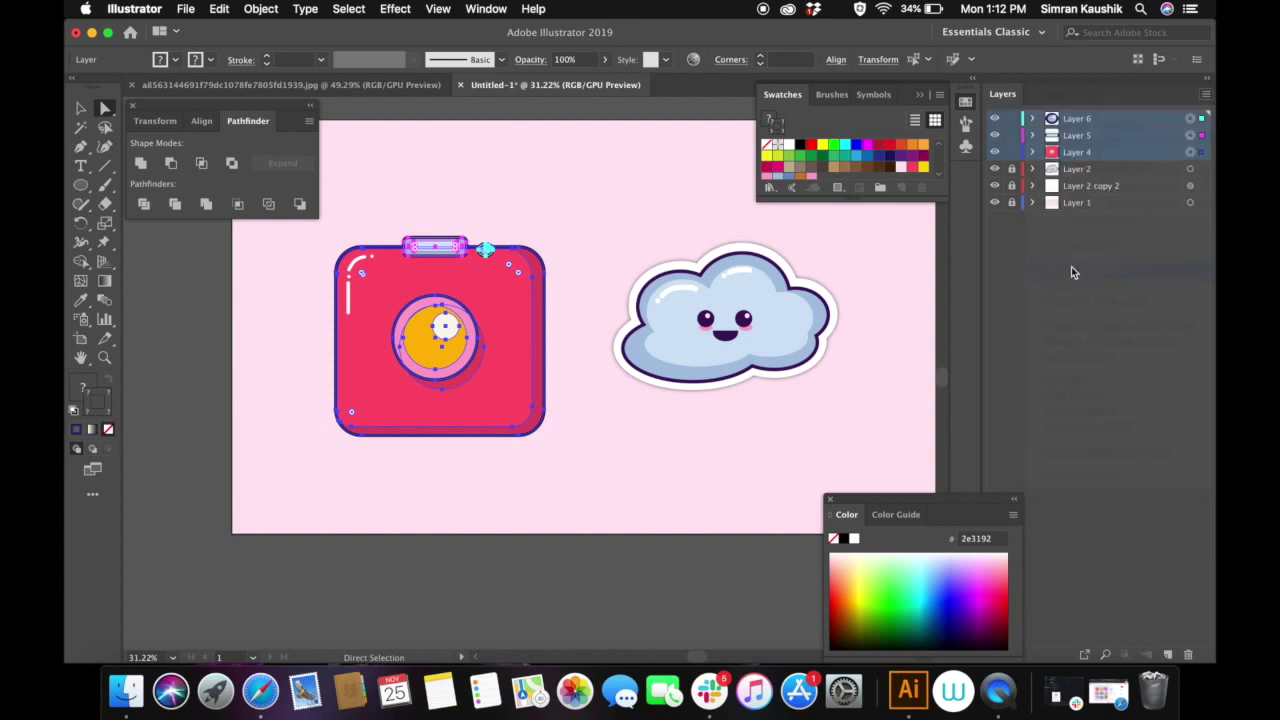
pyautogui.click(577, 250)
pyautogui.click(994, 118)
pyautogui.click(994, 118)
# - Duplicate the merged camera layer, Layer 6, and place the copy beneath the original
pyautogui.moveTo(1162, 120); pyautogui.dragTo(1168, 655)
pyautogui.doubleClick(1080, 118)
pyautogui.click(1168, 121)
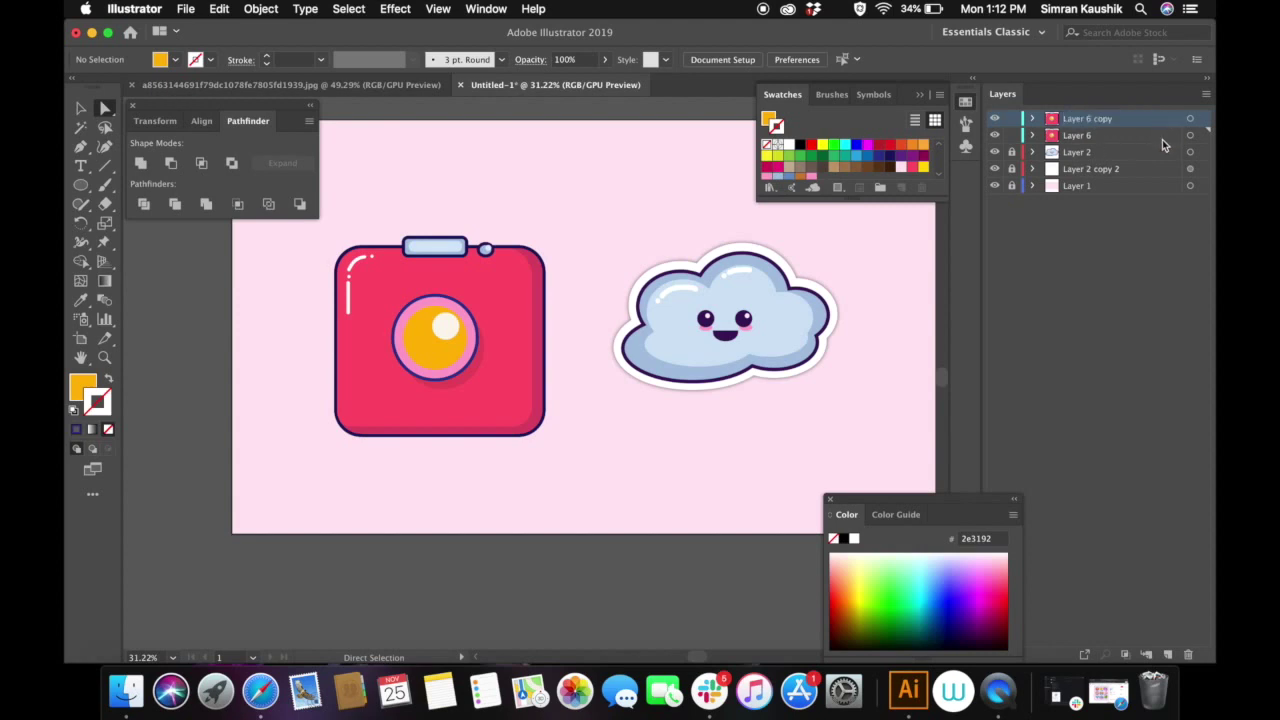
pyautogui.moveTo(1155, 125); pyautogui.dragTo(1155, 145)
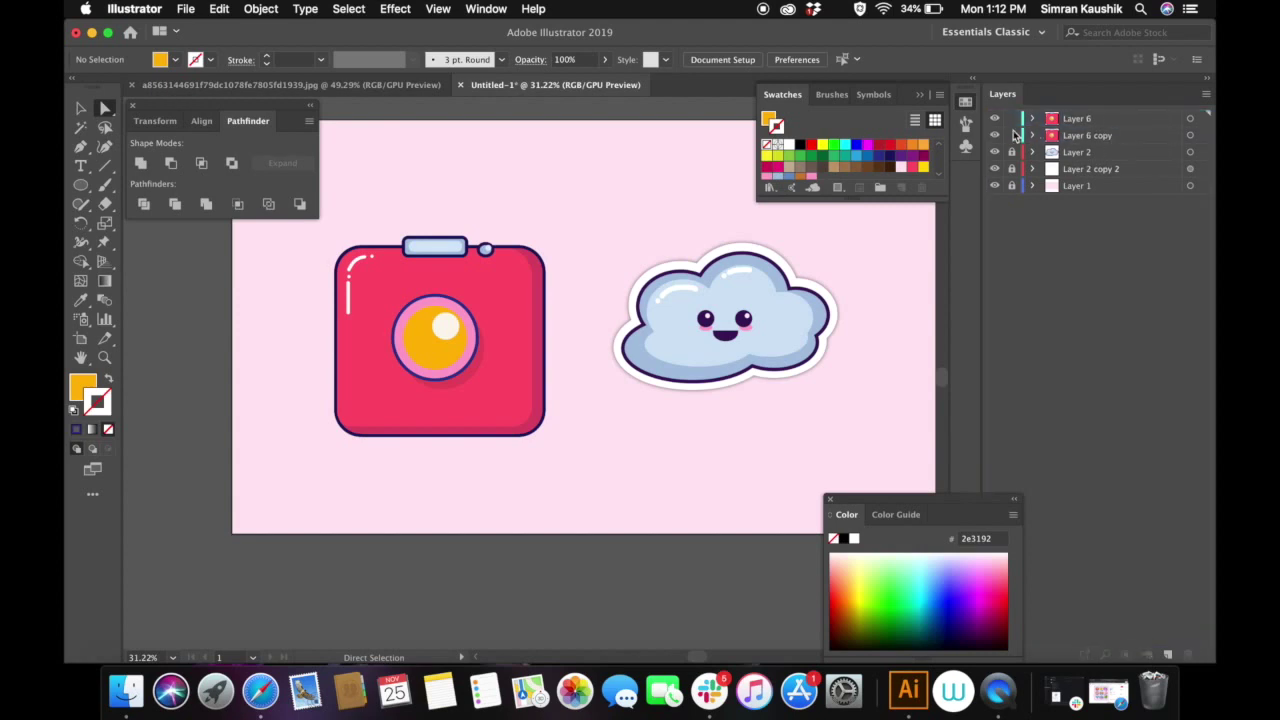
# - Move the duplicate camera artwork away from the original, down below the cloud, and unite it into one silhouette
pyautogui.click(1190, 136)
pyautogui.press('v')
pyautogui.moveTo(469, 342); pyautogui.dragTo(670, 534)
pyautogui.click(143, 164)
# - Fill the united camera silhouette with near-white, hex fdfeff
pyautogui.doubleClick(82, 388)
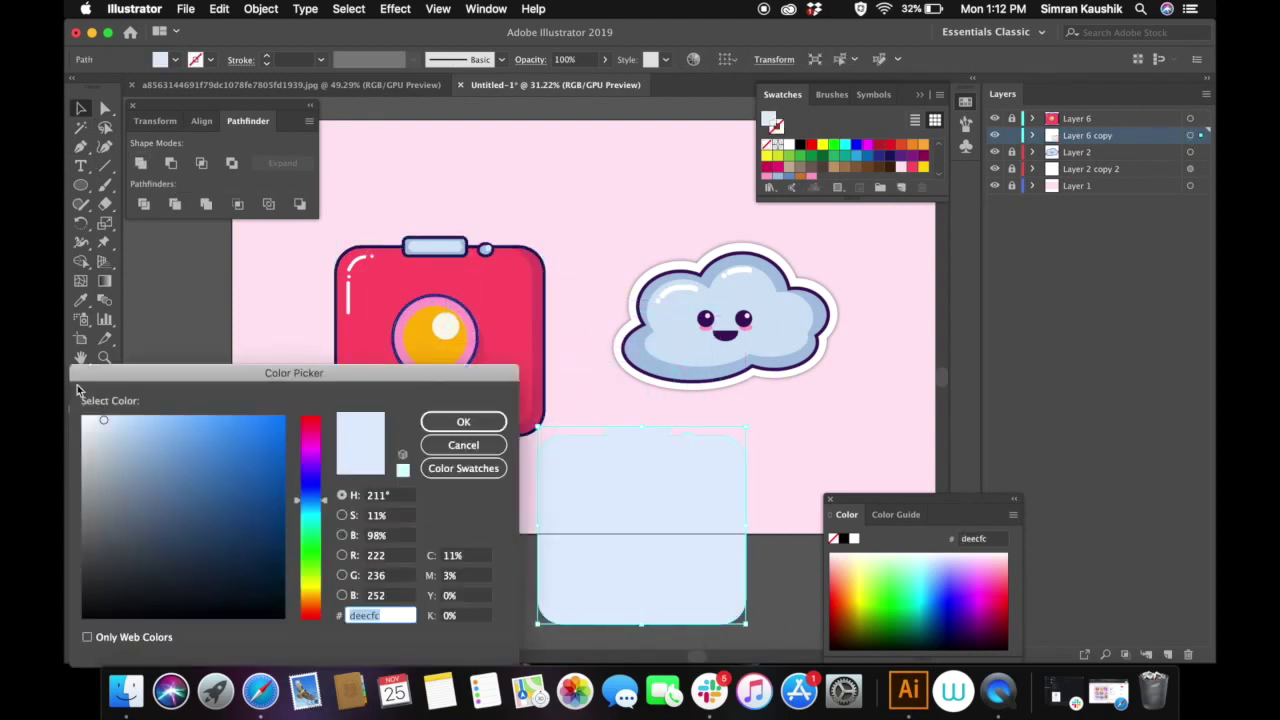
pyautogui.click(85, 417)
pyautogui.click(490, 424)
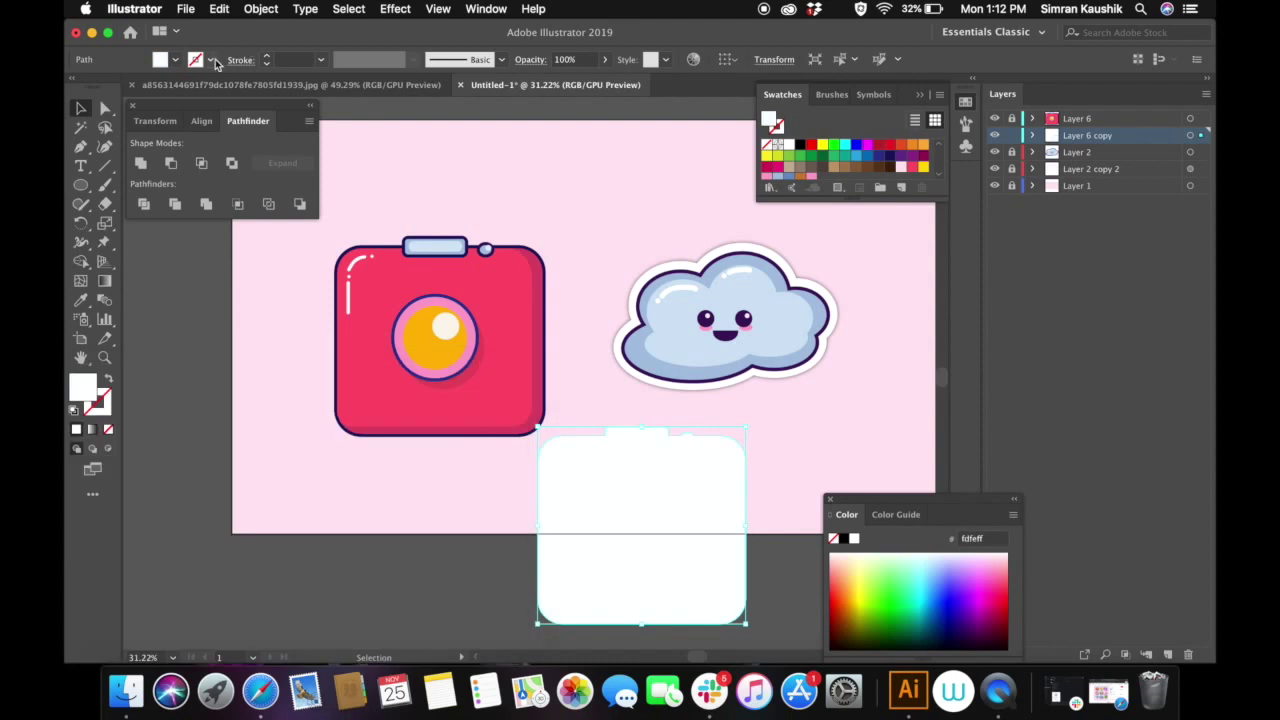
# - Add a white outline of 43 pt to the camera silhouette
pyautogui.click(211, 60)
pyautogui.click(100, 87)
pyautogui.click(266, 56)
pyautogui.click(266, 56)
pyautogui.click(267, 57)
pyautogui.click(267, 57)
# - Set the silhouette's outline to round corners, outside alignment and a weight of 25 pt
pyautogui.click(241, 60)
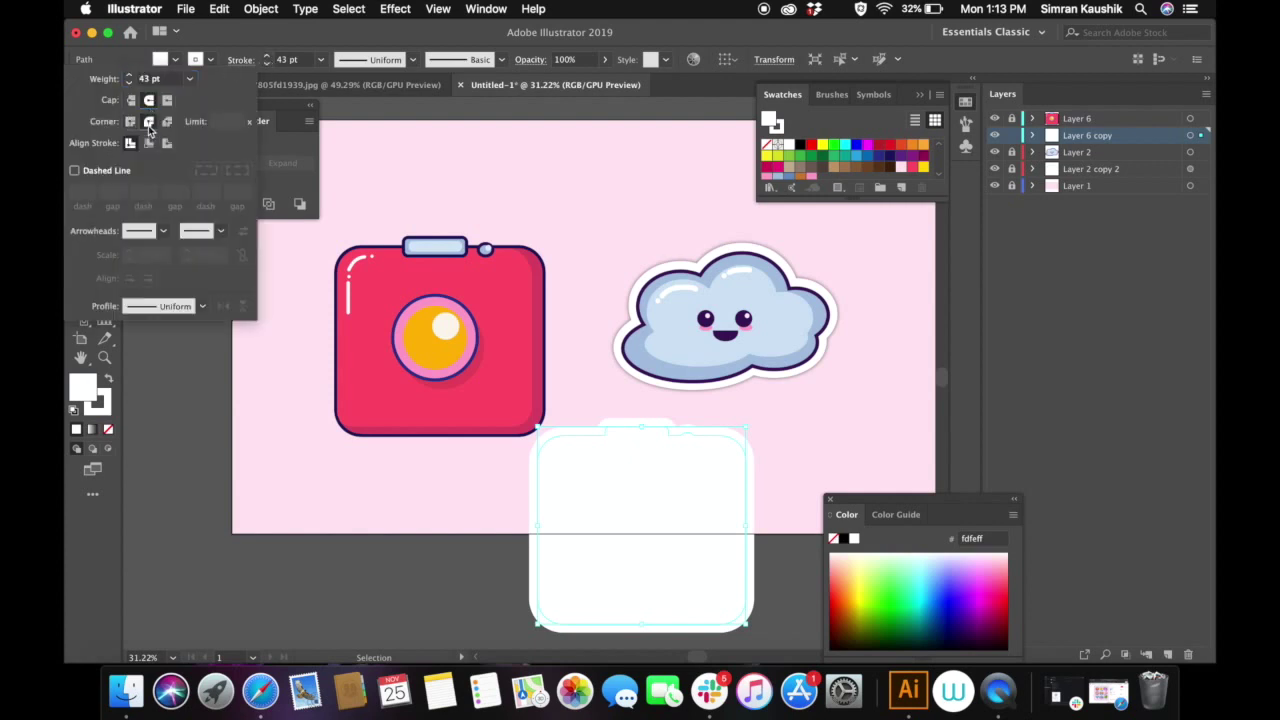
pyautogui.click(148, 121)
pyautogui.click(167, 143)
pyautogui.click(267, 64)
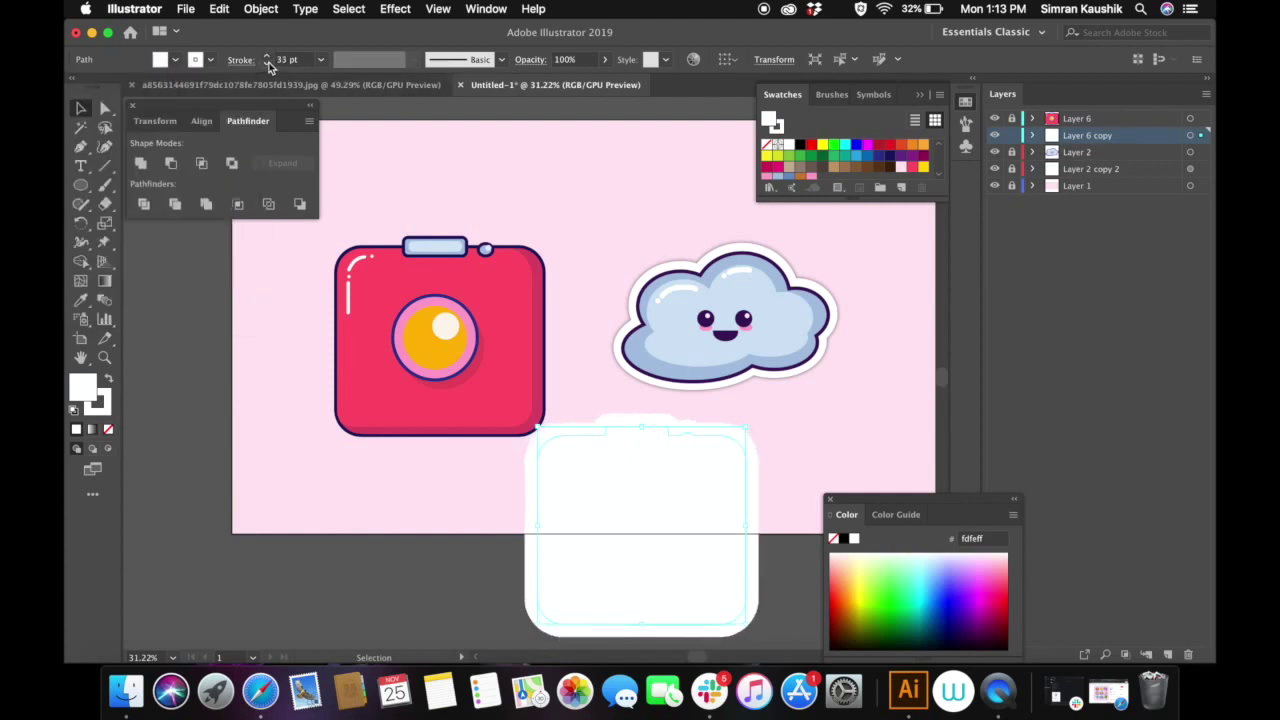
pyautogui.click(268, 64)
# - Position the white silhouette behind the camera as a sticker border and apply a drop shadow to it
pyautogui.moveTo(737, 452); pyautogui.dragTo(463, 343)
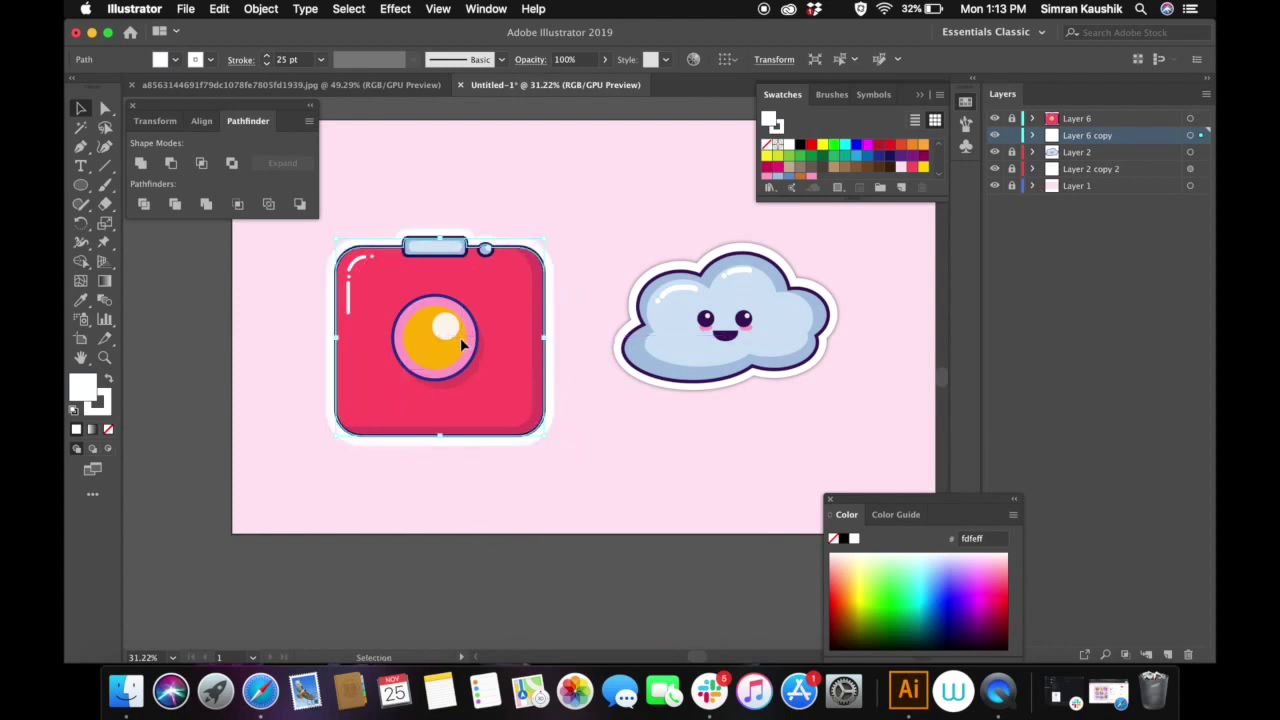
pyautogui.click(395, 8)
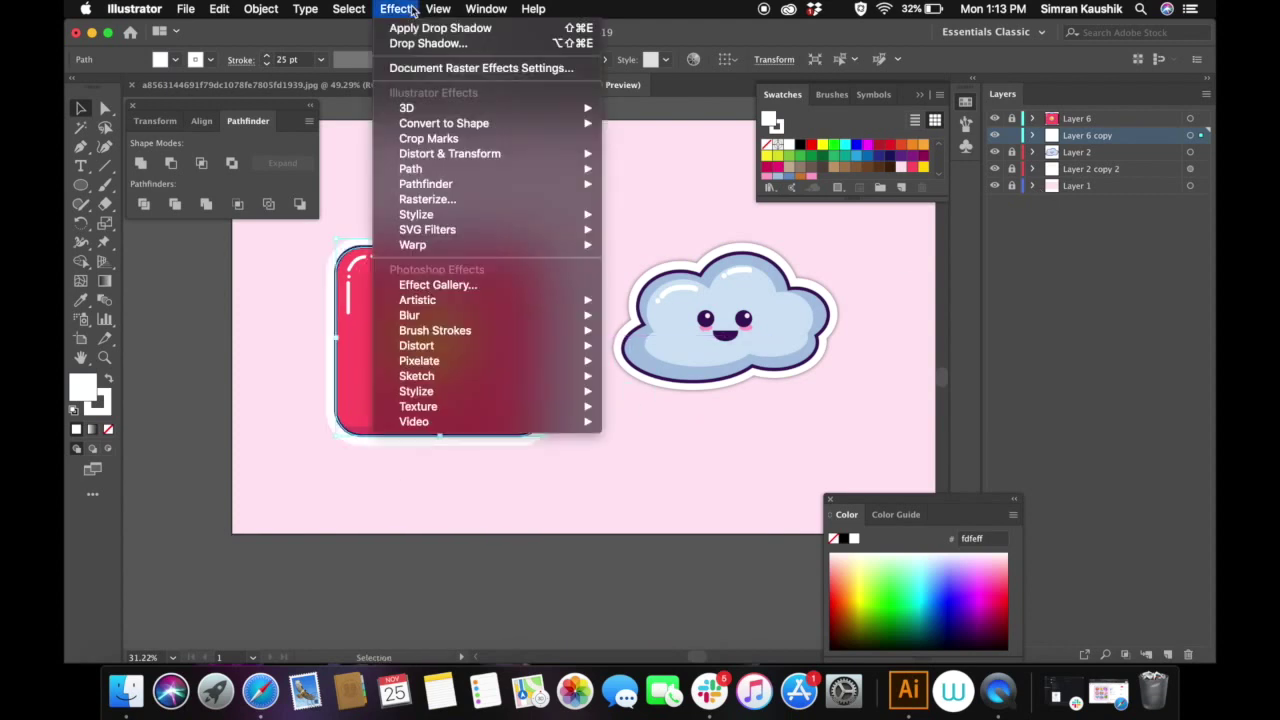
pyautogui.moveTo(563, 216)
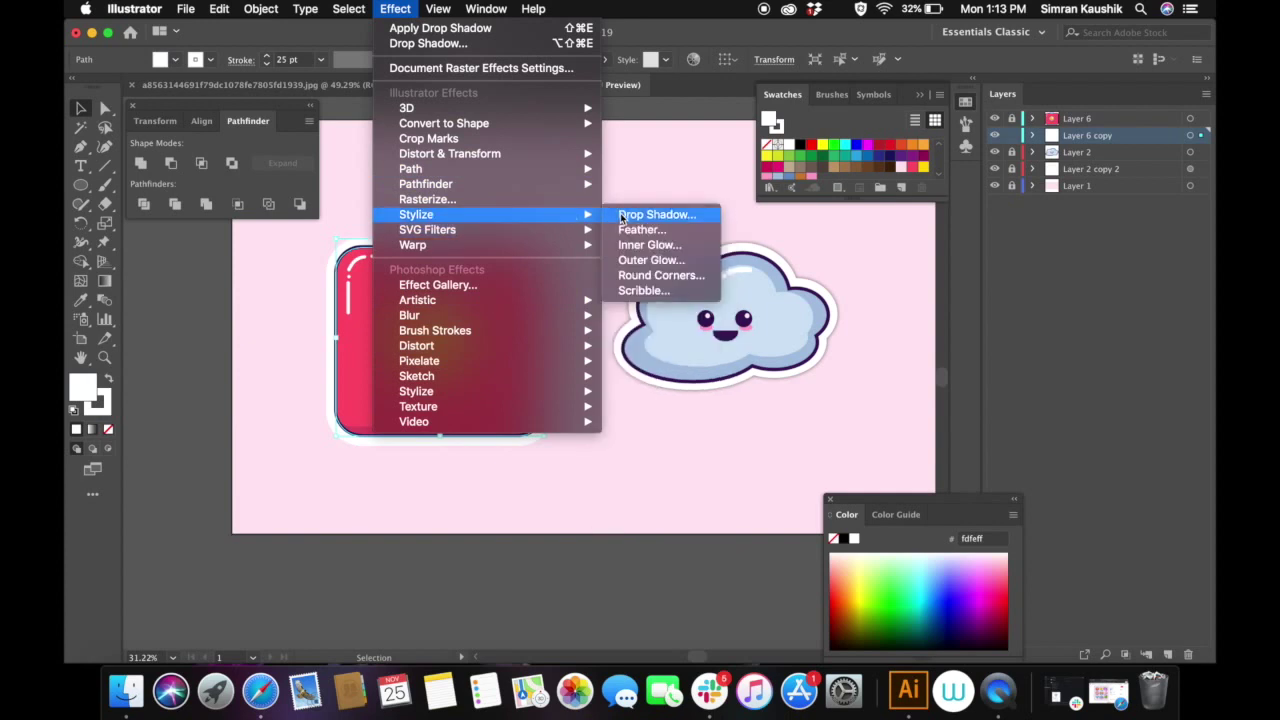
pyautogui.click(620, 213)
pyautogui.click(581, 445)
pyautogui.click(600, 288)
pyautogui.scroll(-3, 600, 286)
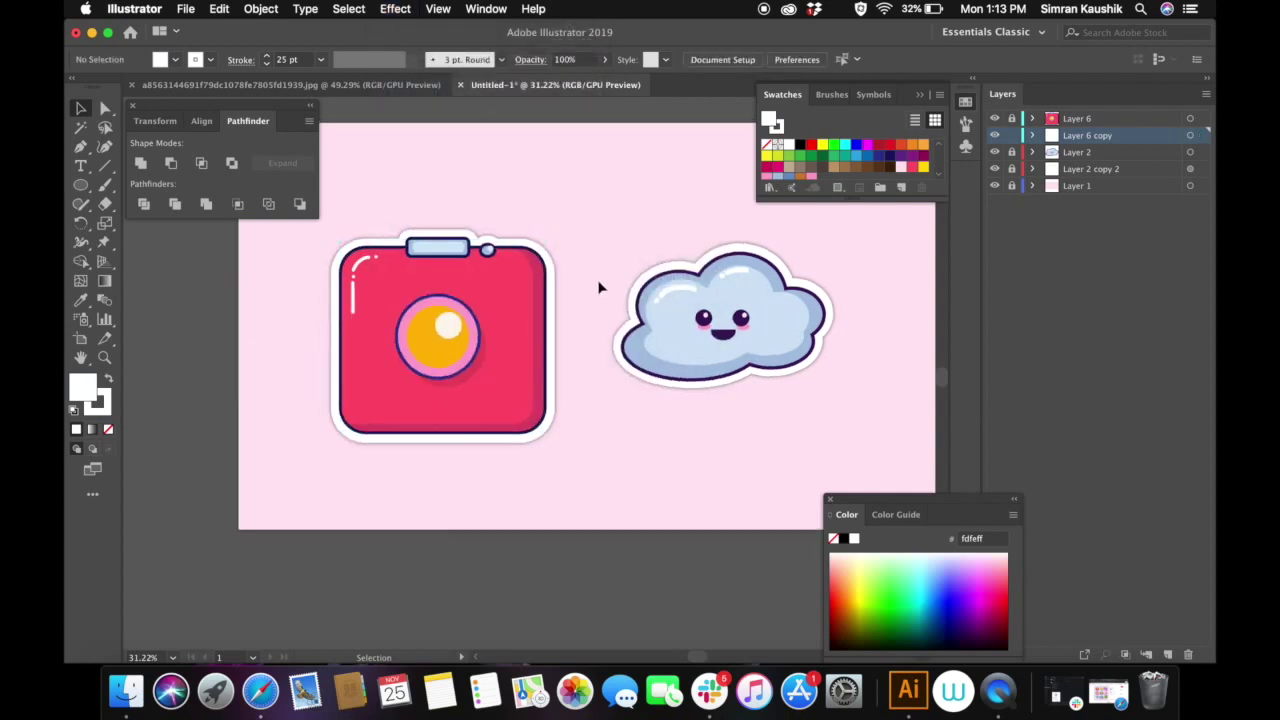
# - Unlock Layer 6 and select all artwork on Layer 6 and Layer 6 copy
pyautogui.click(1012, 121)
pyautogui.click(1190, 135)
pyautogui.keyDown('shift'); pyautogui.click(1190, 118); pyautogui.keyUp('shift')
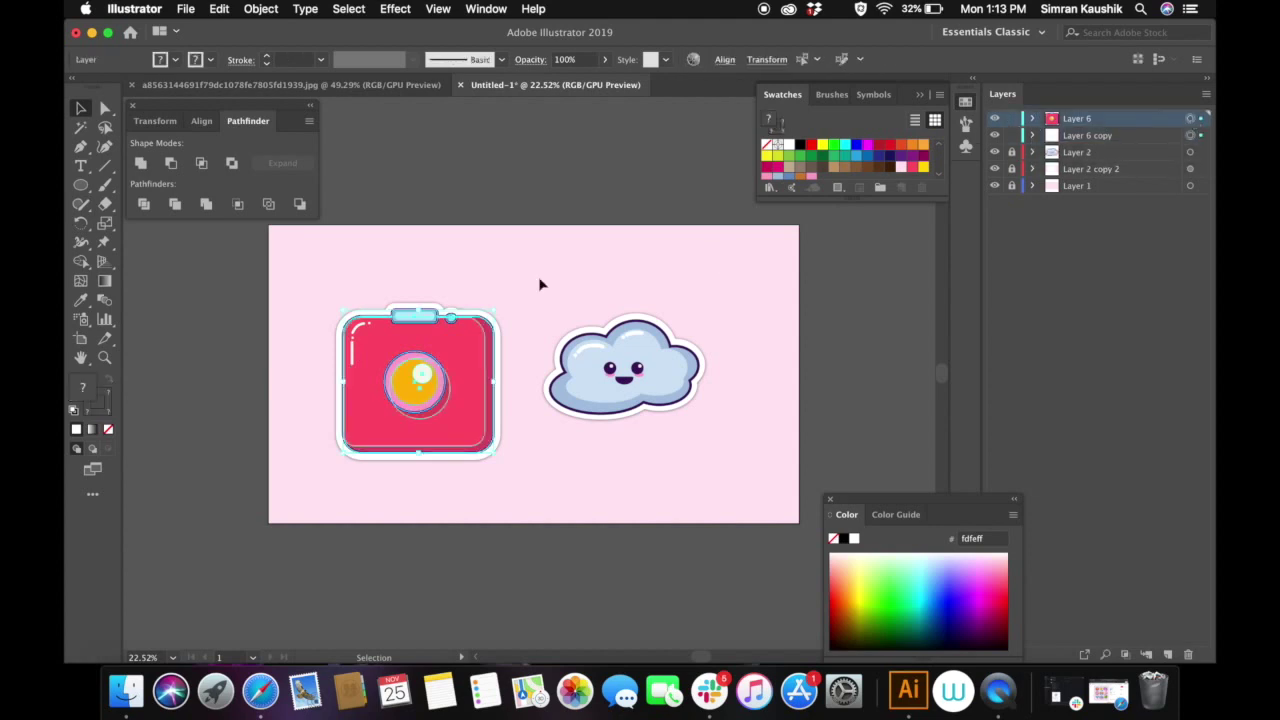
# - Try scaling the camera sticker down and shifting it slightly right towards the cloud
pyautogui.moveTo(499, 456)
pyautogui.mouseDown()
pyautogui.moveTo(520, 452)
pyautogui.moveTo(480, 443)
pyautogui.mouseUp()
pyautogui.moveTo(427, 379); pyautogui.dragTo(445, 372)
pyautogui.moveTo(449, 372); pyautogui.dragTo(452, 373)
# - Undo the camera sticker's move and resize
pyautogui.click(605, 292)
pyautogui.press('super+z')
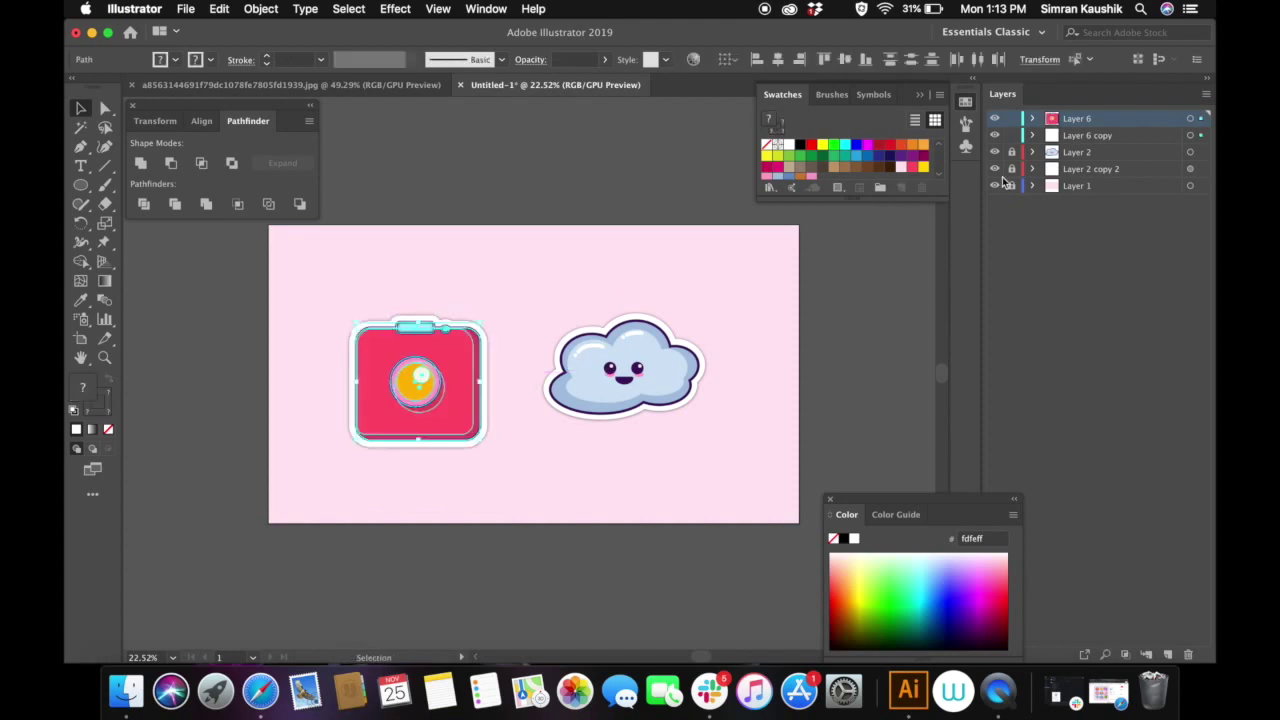
pyautogui.click(605, 291)
pyautogui.press('super+z')
pyautogui.click(605, 291)
pyautogui.click(995, 136)
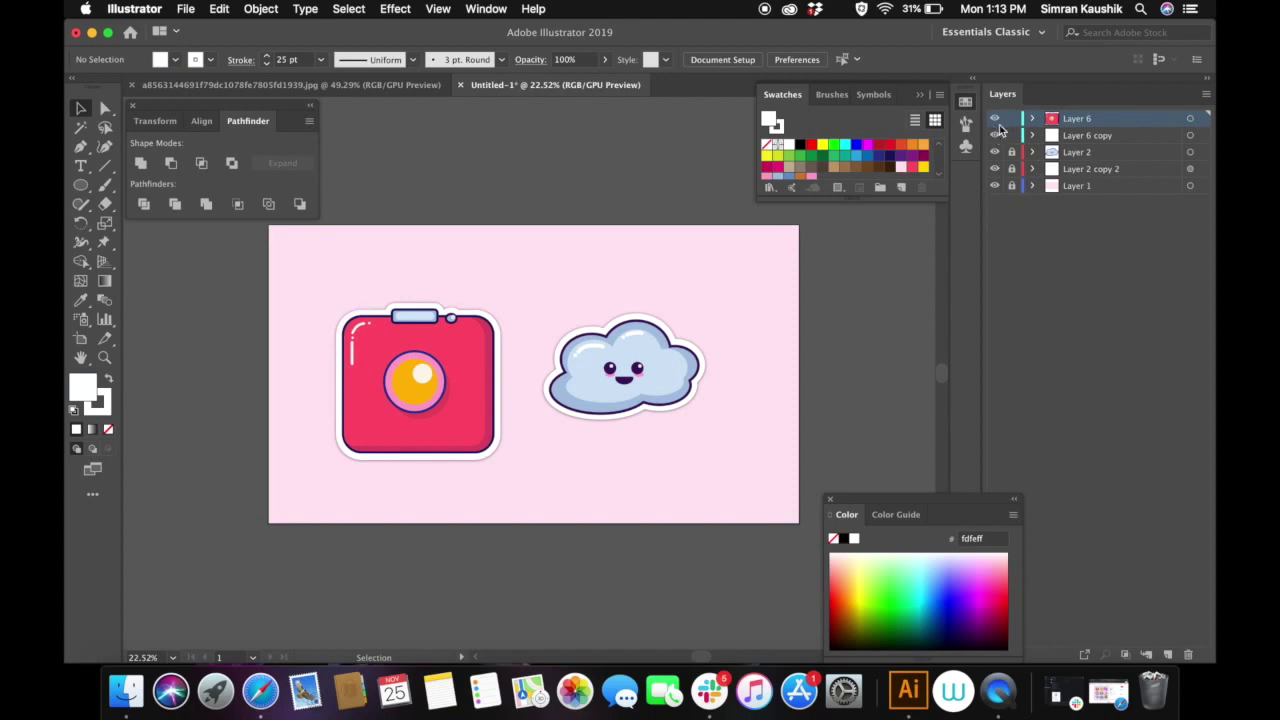
pyautogui.click(996, 118)
pyautogui.click(998, 118)
pyautogui.click(1033, 119)
pyautogui.click(1033, 119)
# - Try scaling the camera and its white border down together and moving them right, close beside the cloud
pyautogui.click(1190, 119)
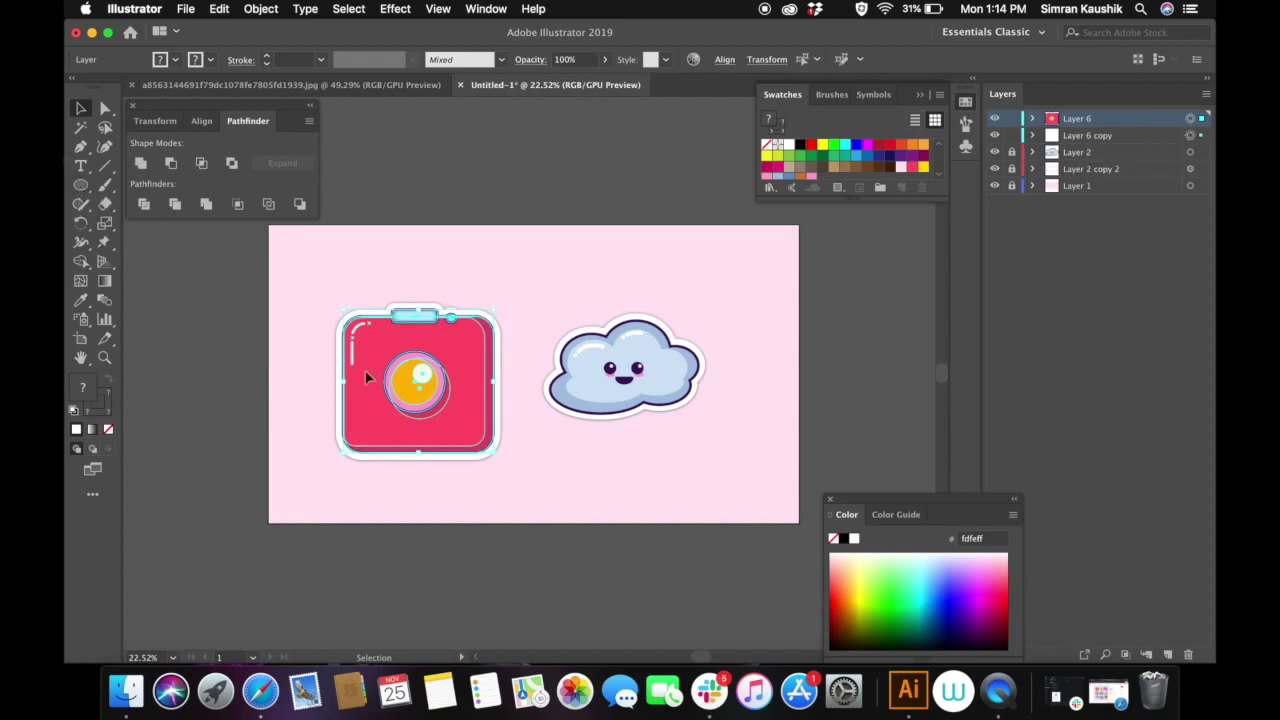
pyautogui.moveTo(497, 456); pyautogui.dragTo(490, 449)
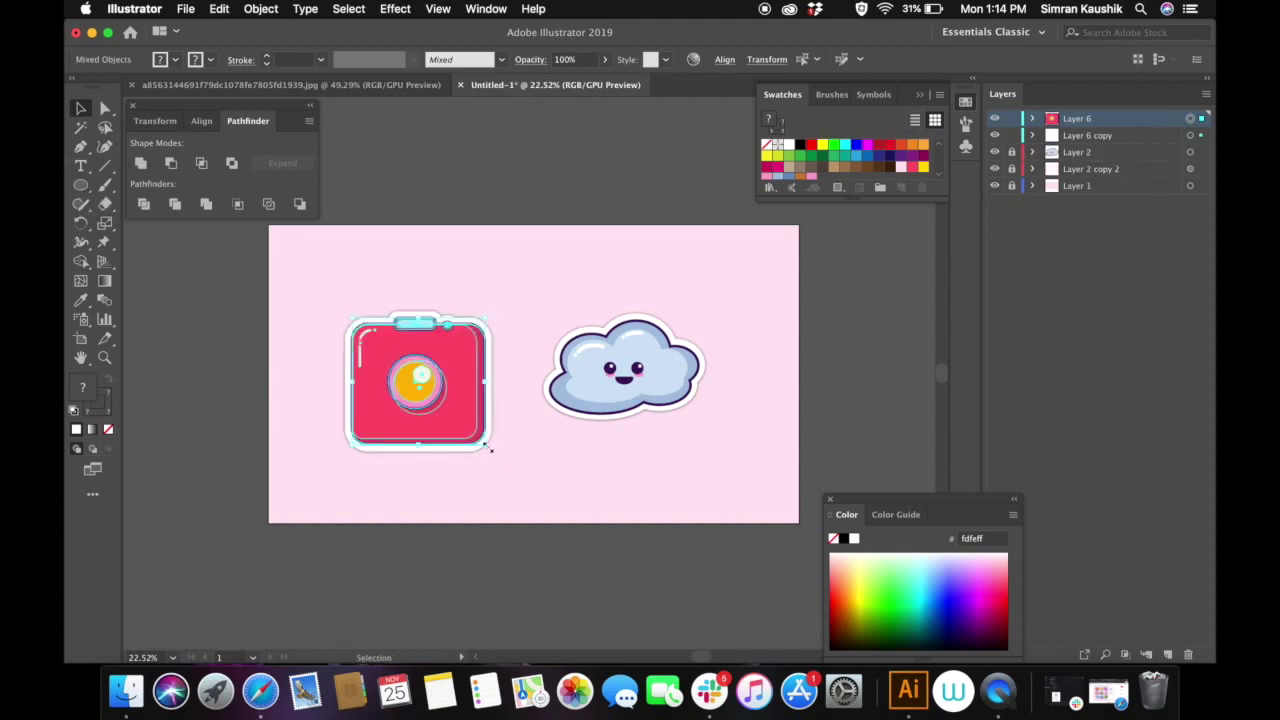
pyautogui.moveTo(420, 385); pyautogui.dragTo(457, 377)
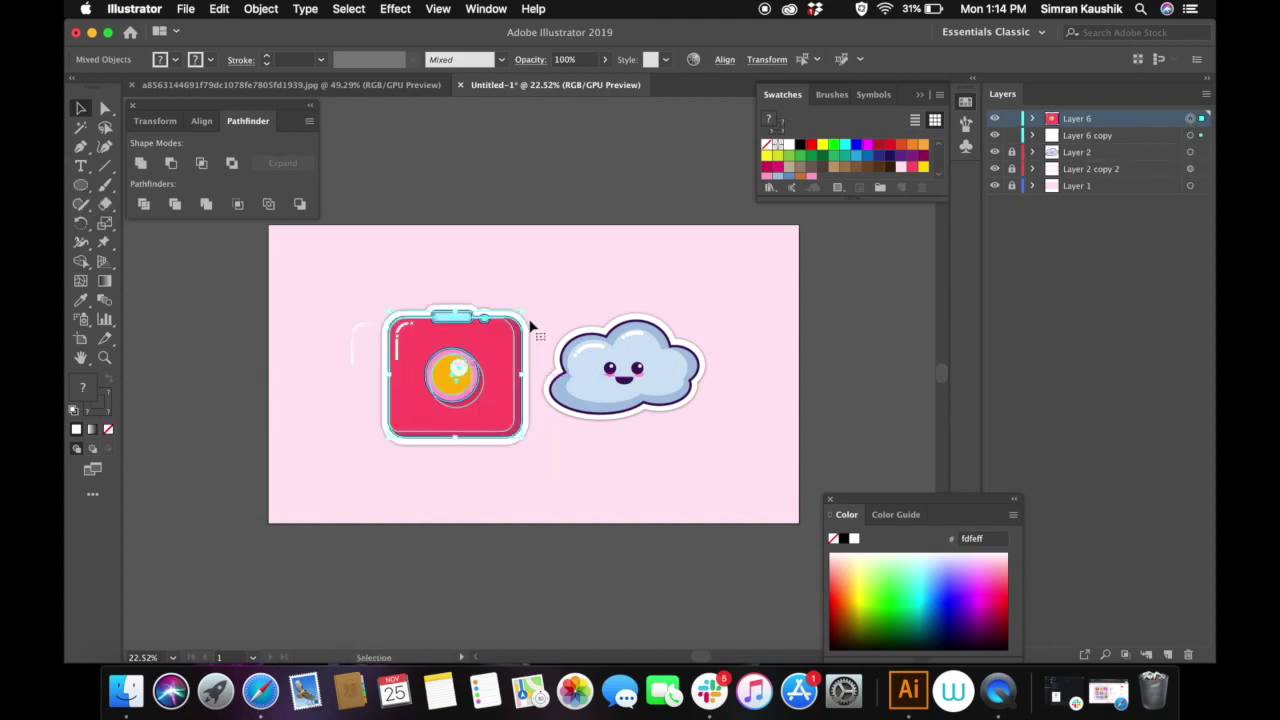
pyautogui.click(607, 276)
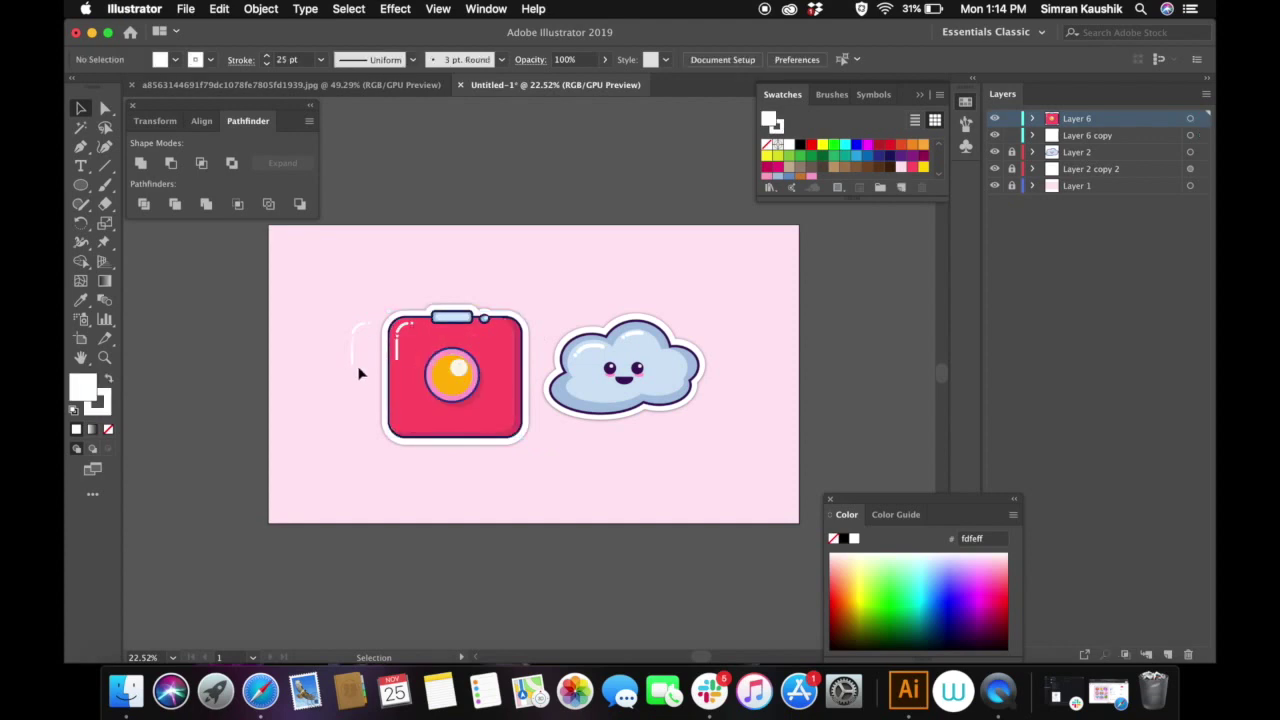
# - Check the objects inside Layer 6 and undo the latest move and scaling of the camera sticker
pyautogui.click(1033, 118)
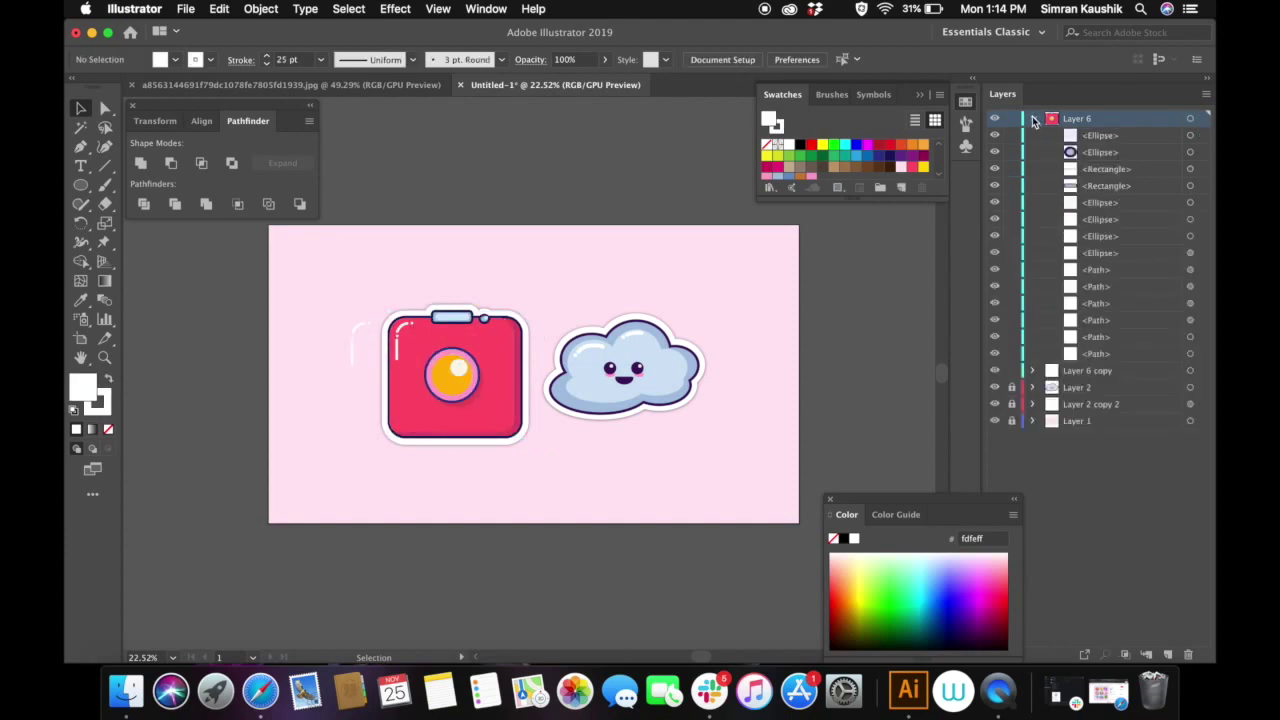
pyautogui.click(1033, 119)
pyautogui.press('super+z')
pyautogui.press('super+z')
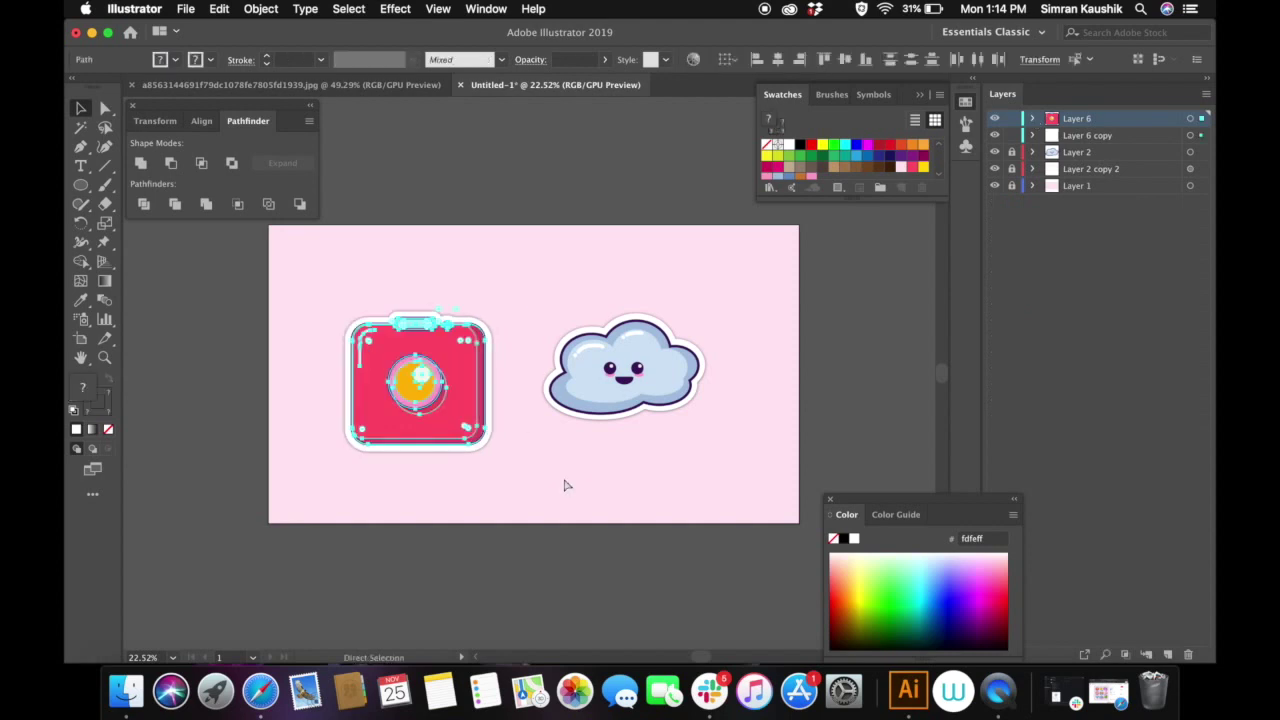
# - Try moving the full-size camera sticker slightly right and up, and undo the move
pyautogui.click(564, 477)
pyautogui.click(1190, 118)
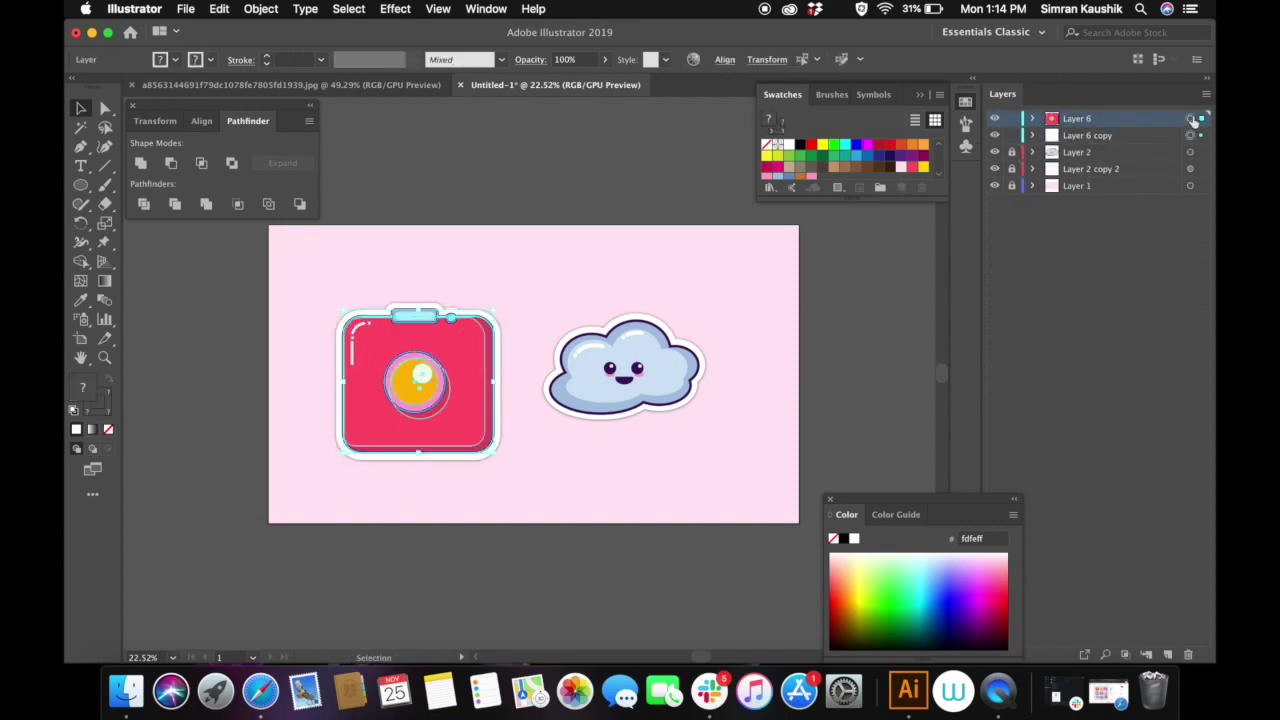
pyautogui.moveTo(418, 377); pyautogui.dragTo(432, 370)
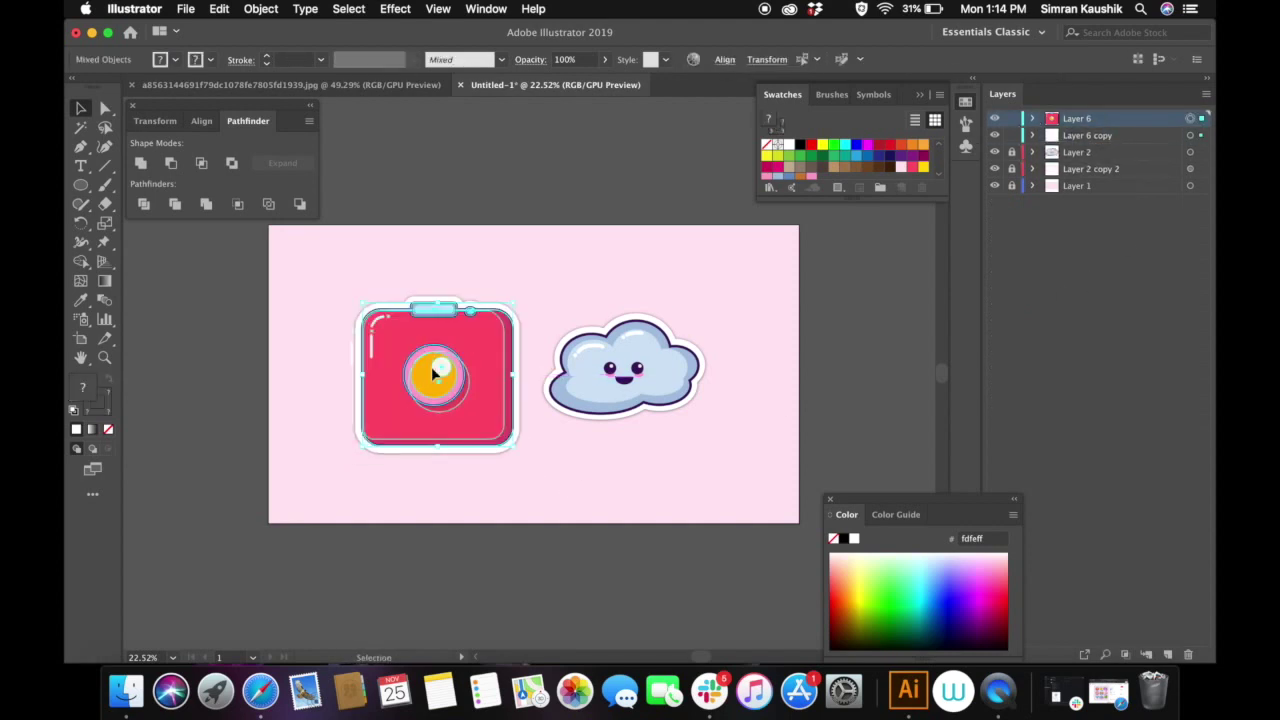
pyautogui.press('super+z')
pyautogui.click(514, 267)
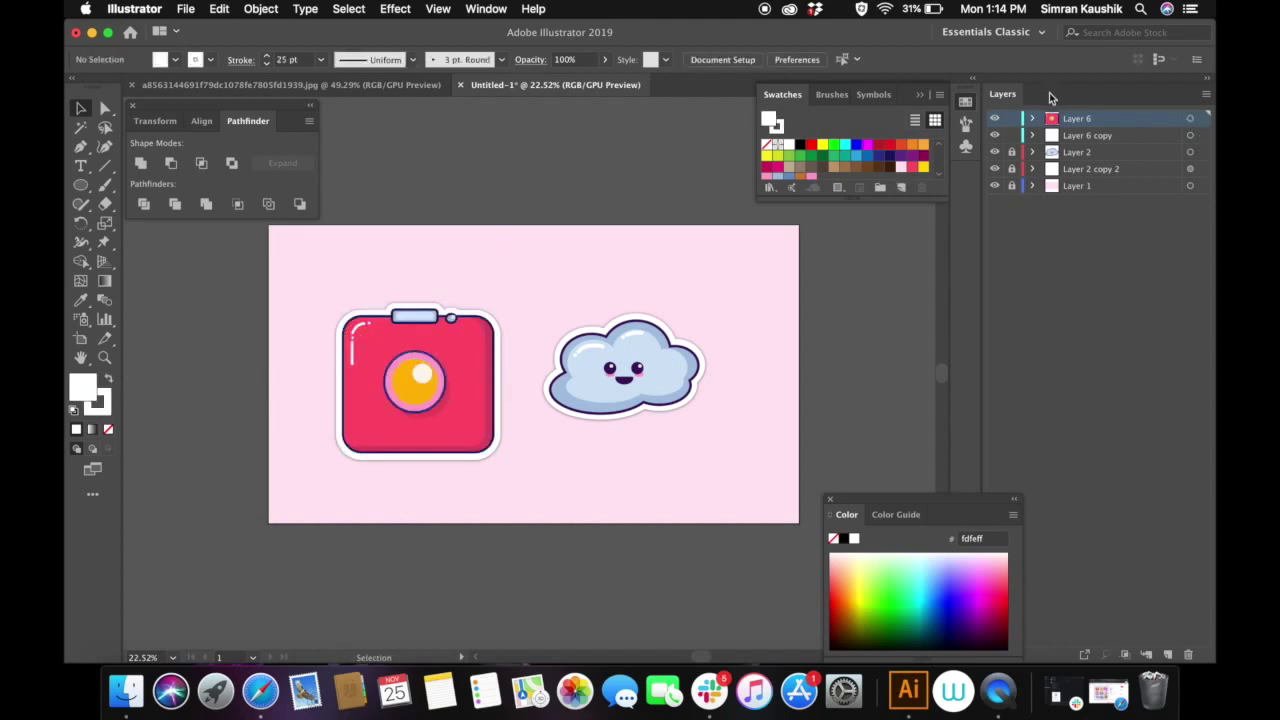
# - Unlock Layer 2 and Layer 2 copy 2, enlarge the cloud with its white border and shift it slightly down
pyautogui.click(1190, 169)
pyautogui.moveTo(699, 414); pyautogui.dragTo(726, 450)
pyautogui.moveTo(650, 357); pyautogui.dragTo(650, 375)
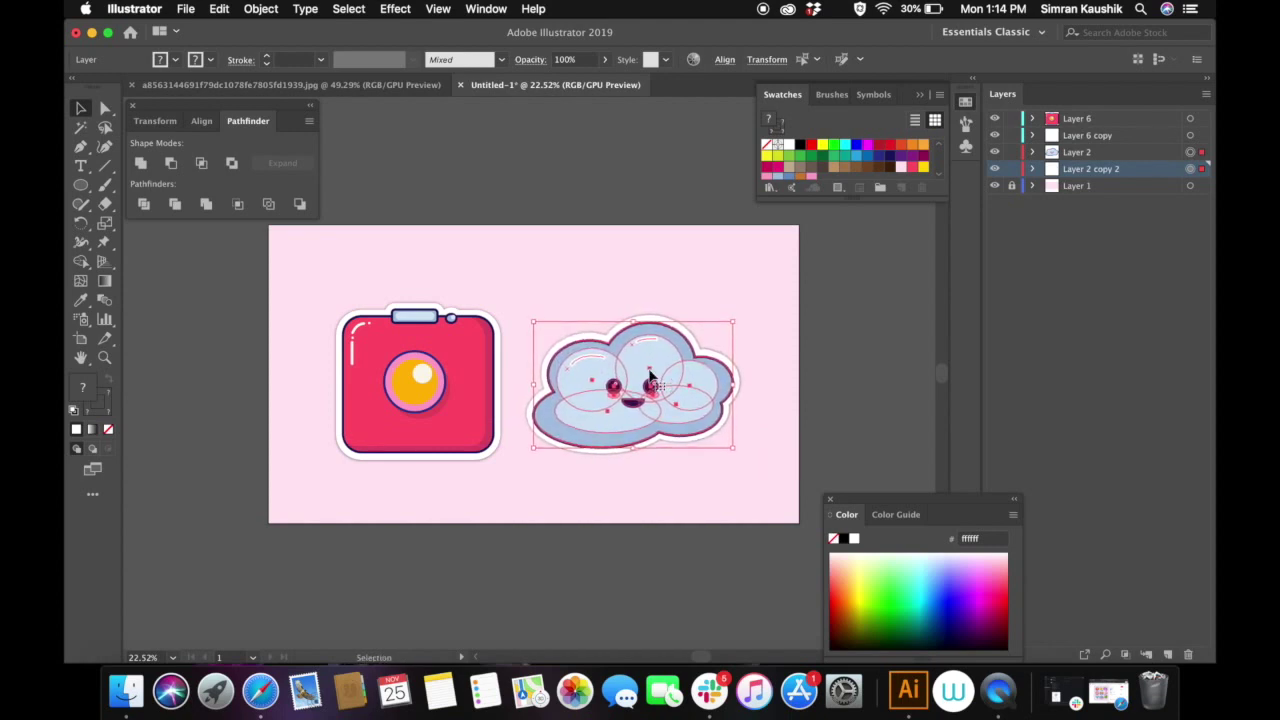
pyautogui.click(698, 284)
# - Select both stickers, nudge them slightly right and up to centre them on the pink background, and close the floating Color panel
pyautogui.moveTo(752, 465); pyautogui.dragTo(94, 66)
pyautogui.scroll(-2, 542, 343)
pyautogui.hscroll(2, 542, 343)
pyautogui.hotkey('shift', 'Right')
pyautogui.hotkey('shift', 'Right')
pyautogui.hotkey('shift', 'Right')
pyautogui.hotkey('shift', 'Right')
pyautogui.hotkey('shift', 'Up')
pyautogui.hotkey('shift', 'Up')
pyautogui.hotkey('shift', 'Up')
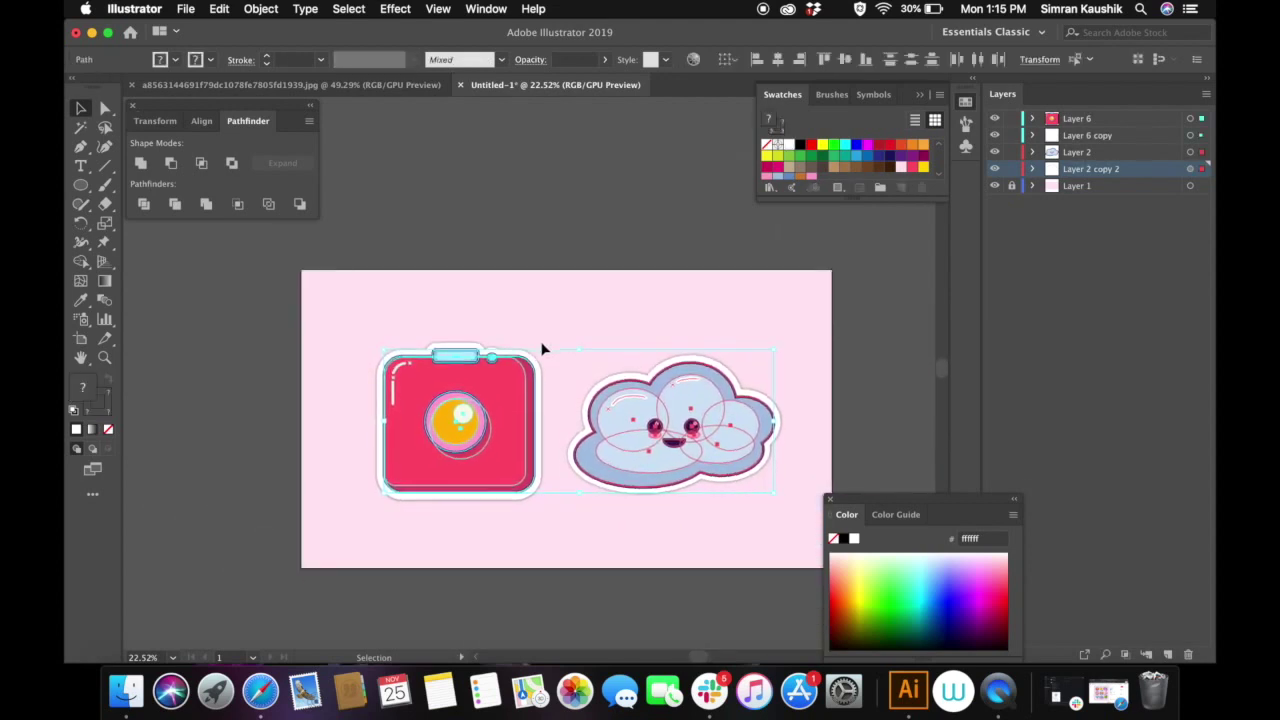
pyautogui.click(605, 294)
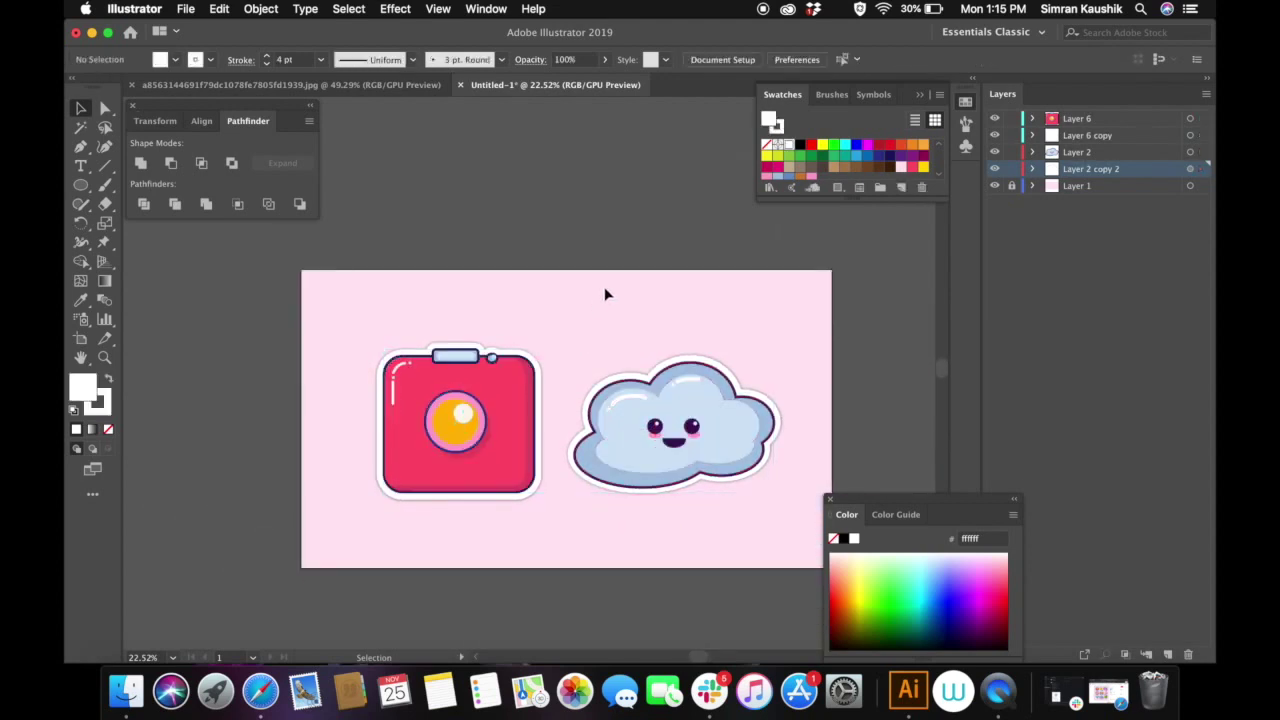
pyautogui.click(829, 498)
pyautogui.scroll(2, 606, 510)
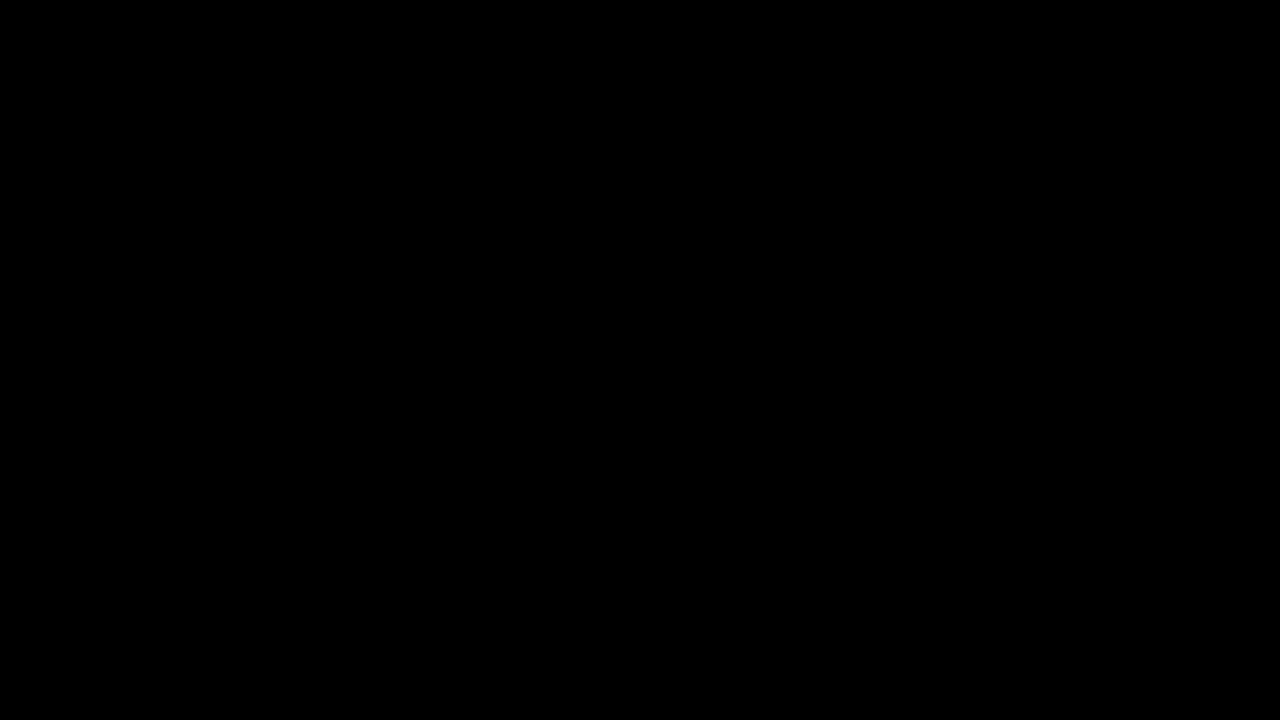